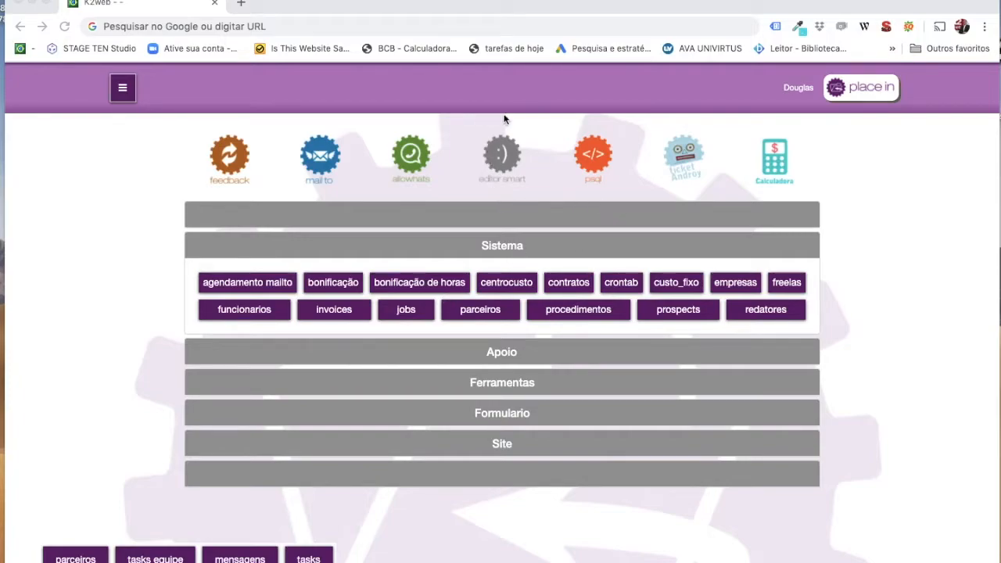
Launch the 'editor smart' SmartPage editor from the K2web dashboard.
click(501, 155)
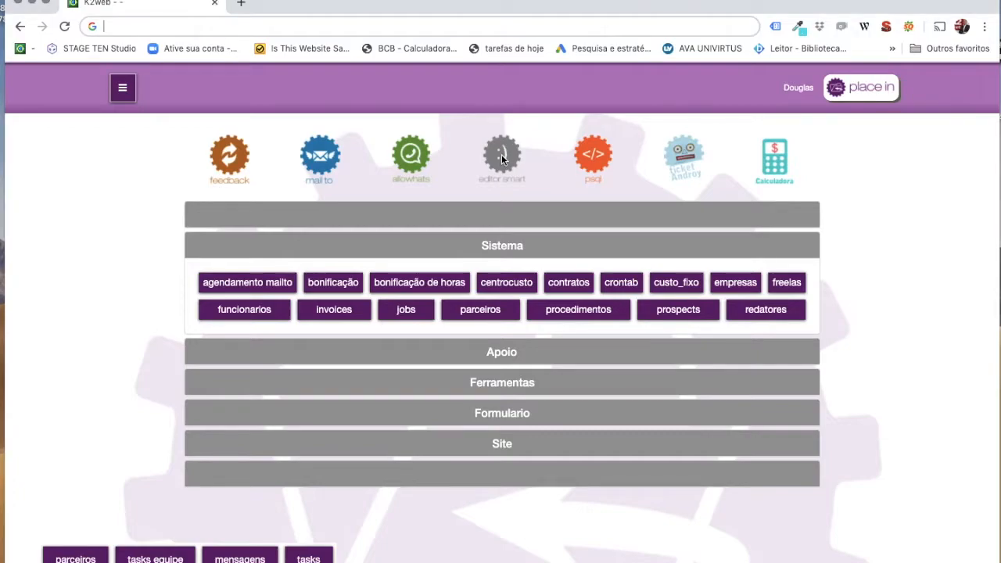
click(501, 154)
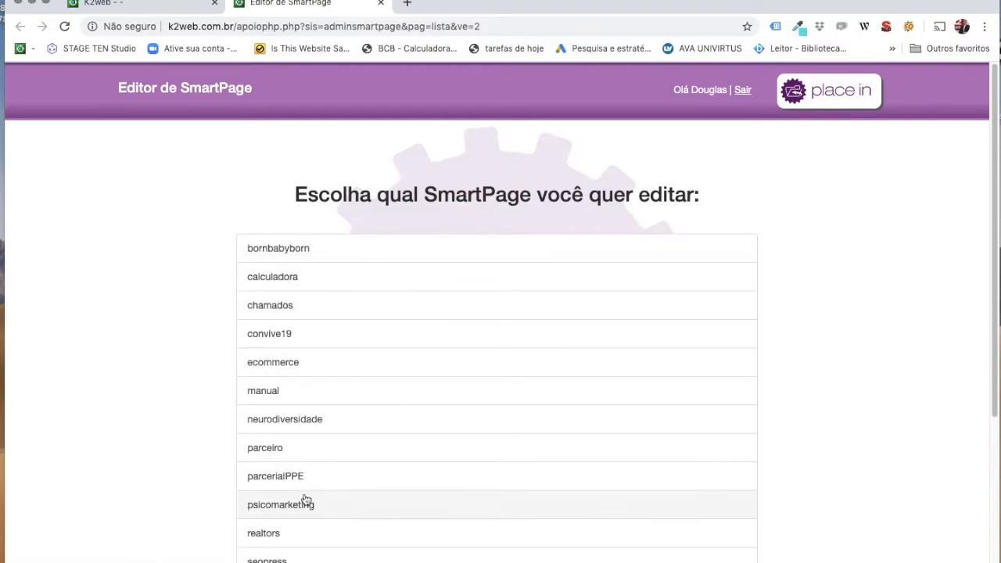
Open the convive19 SmartPage and scroll through its banner and article blocks.
click(280, 340)
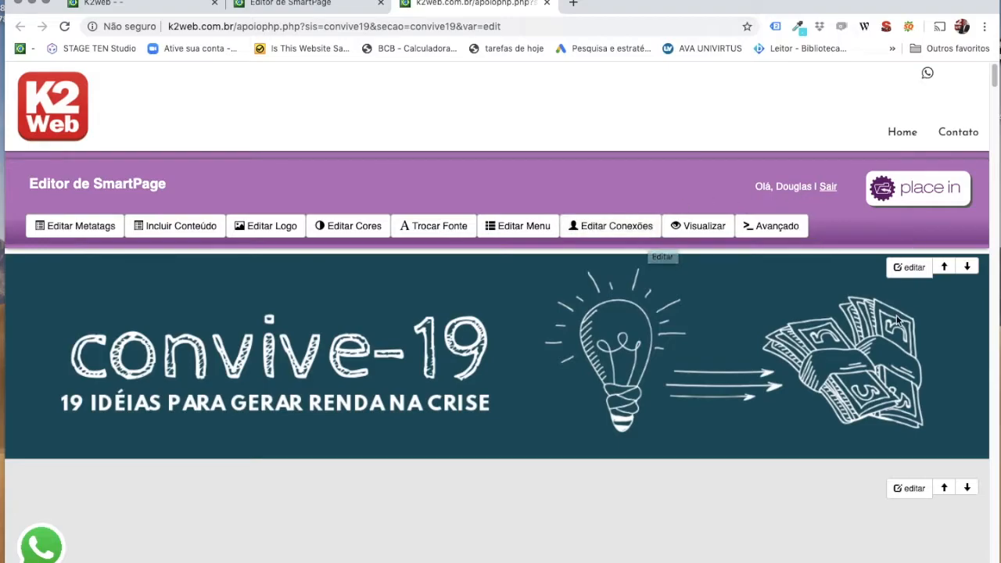
scroll(896, 317, down, 2)
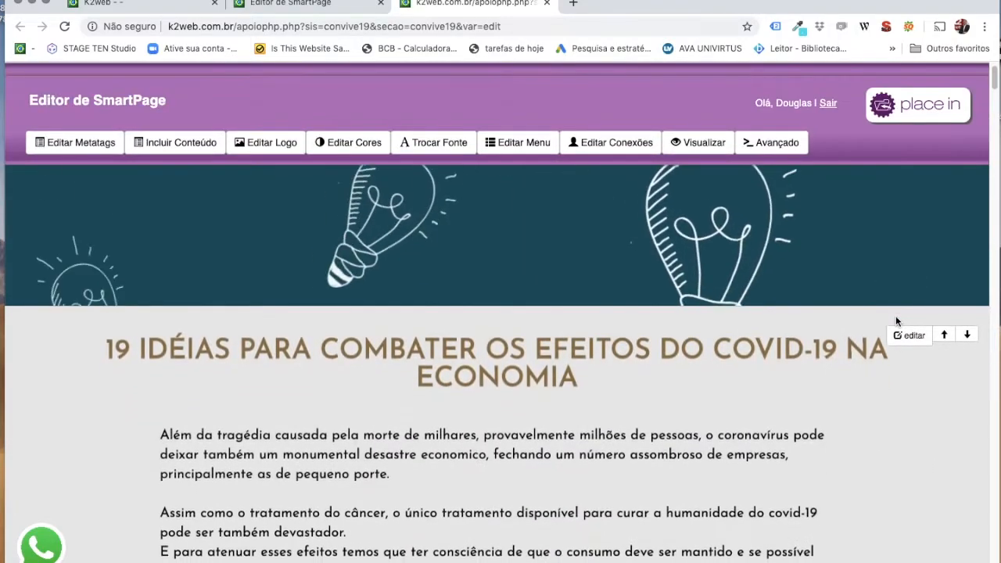
scroll(896, 321, down, 5)
scroll(896, 320, up, 6)
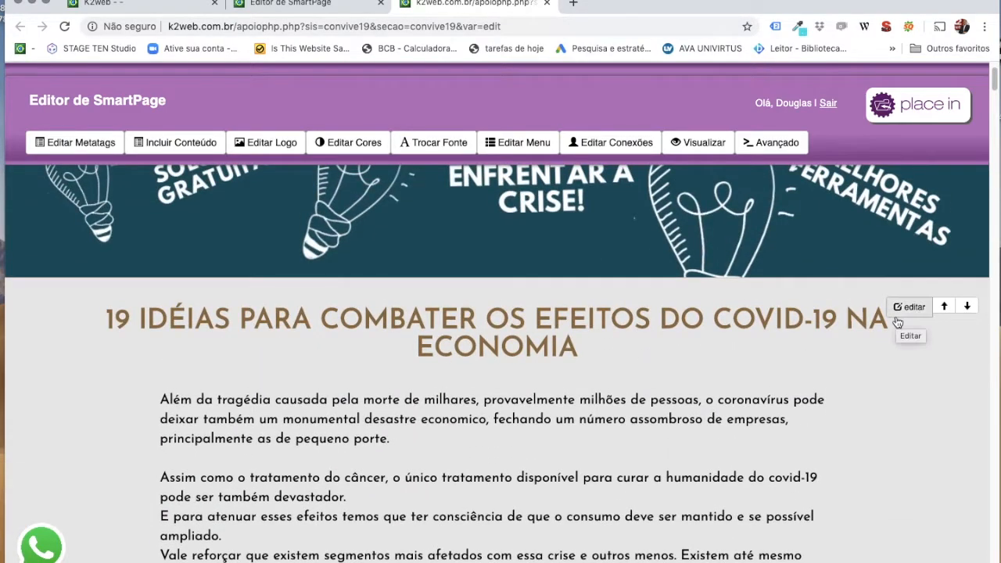
scroll(897, 320, down, 3)
scroll(896, 320, up, 1)
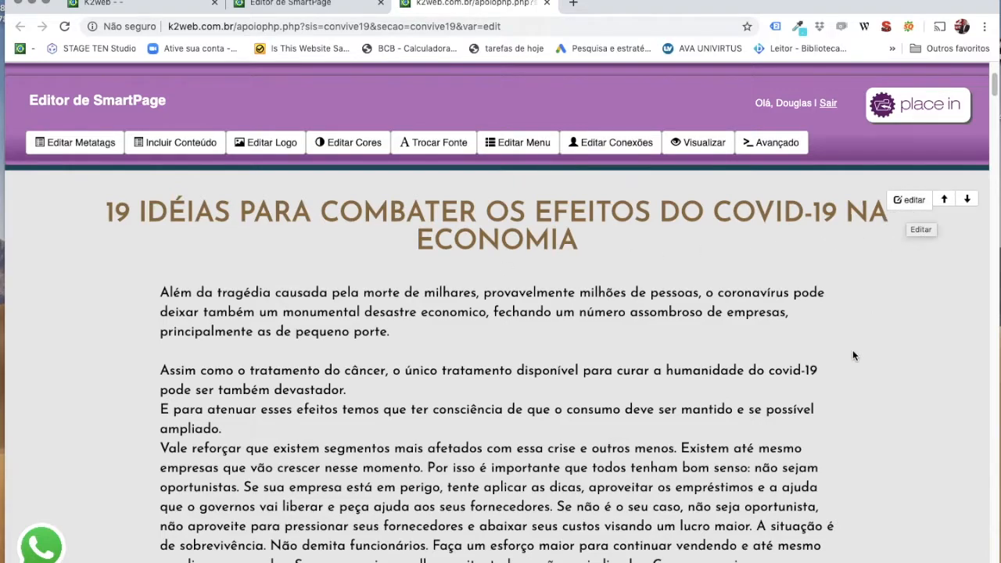
scroll(897, 214, down, 8)
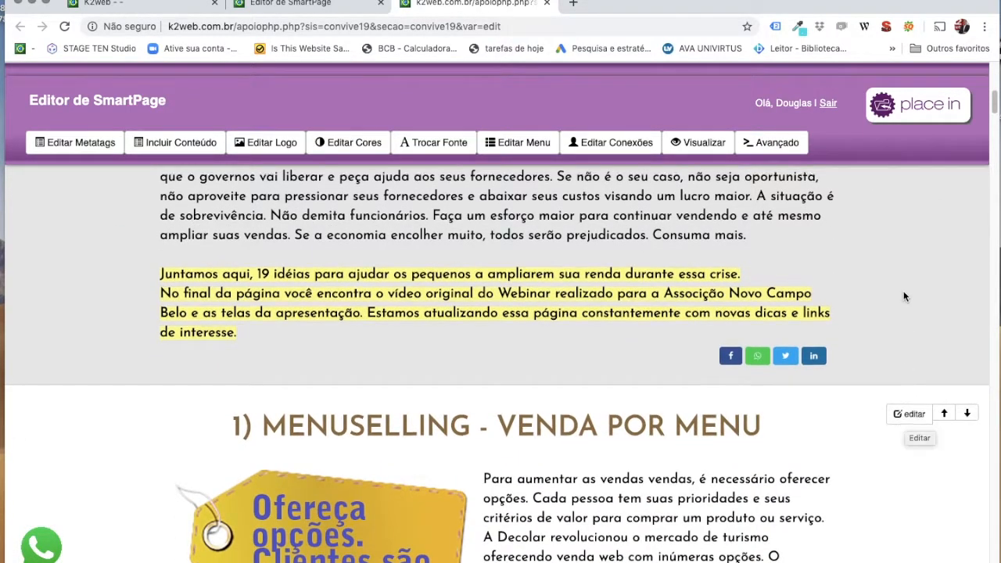
scroll(907, 297, up, 10)
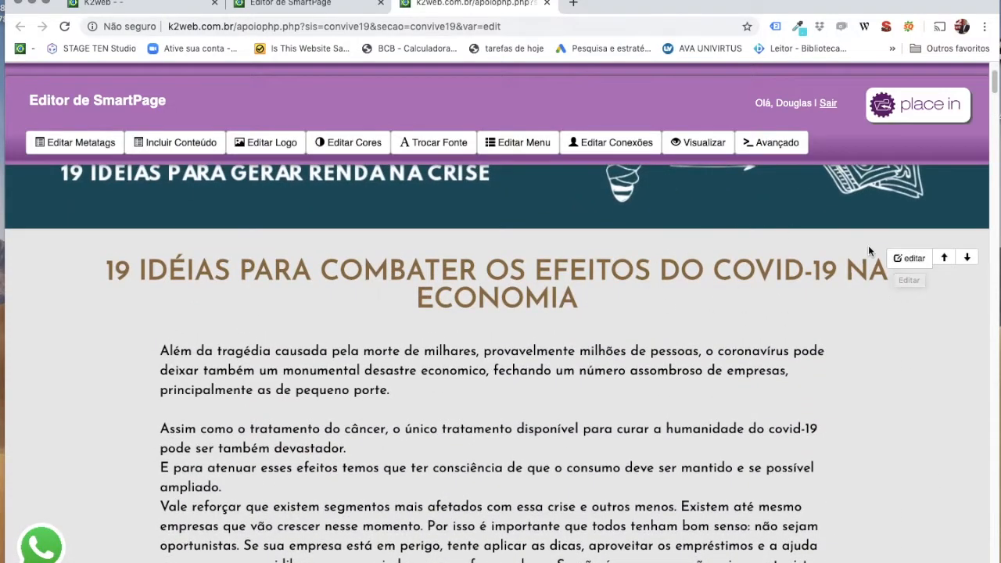
Open the '19 IDÉIAS' block's EDITAR form and scroll to its Texto editor.
click(909, 259)
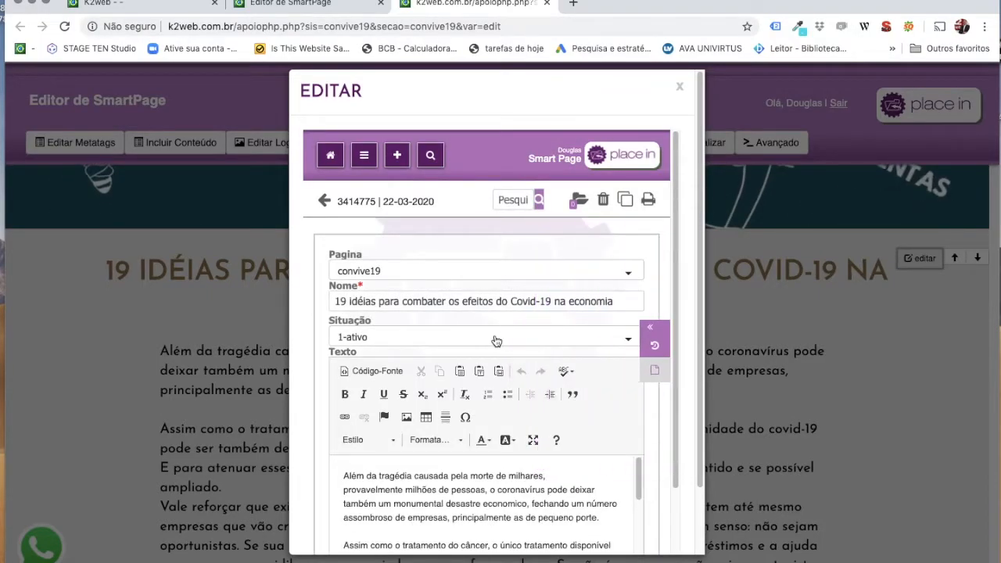
scroll(495, 339, down, 2)
scroll(495, 339, up, 2)
scroll(402, 485, down, 3)
scroll(402, 485, up, 3)
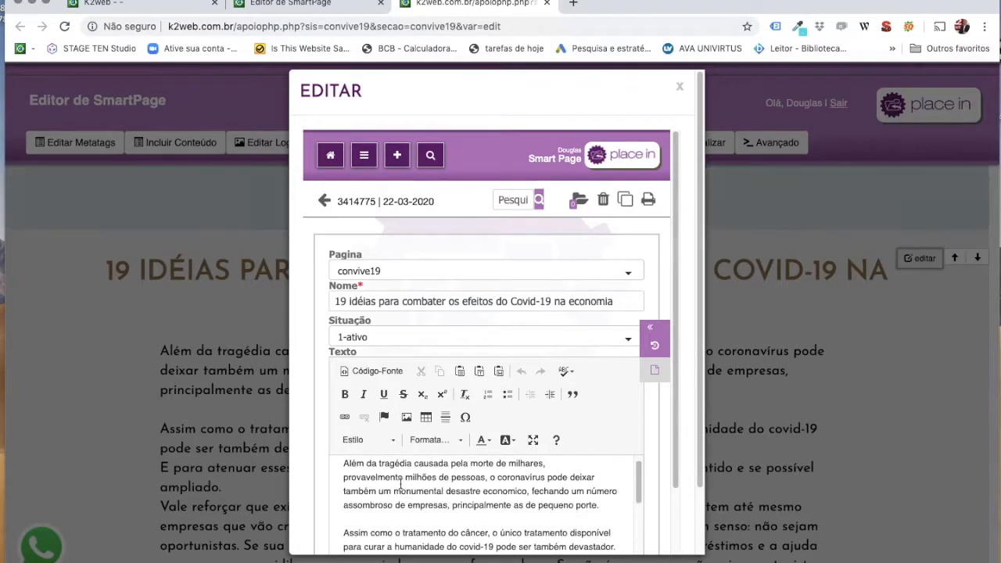
scroll(309, 490, down, 3)
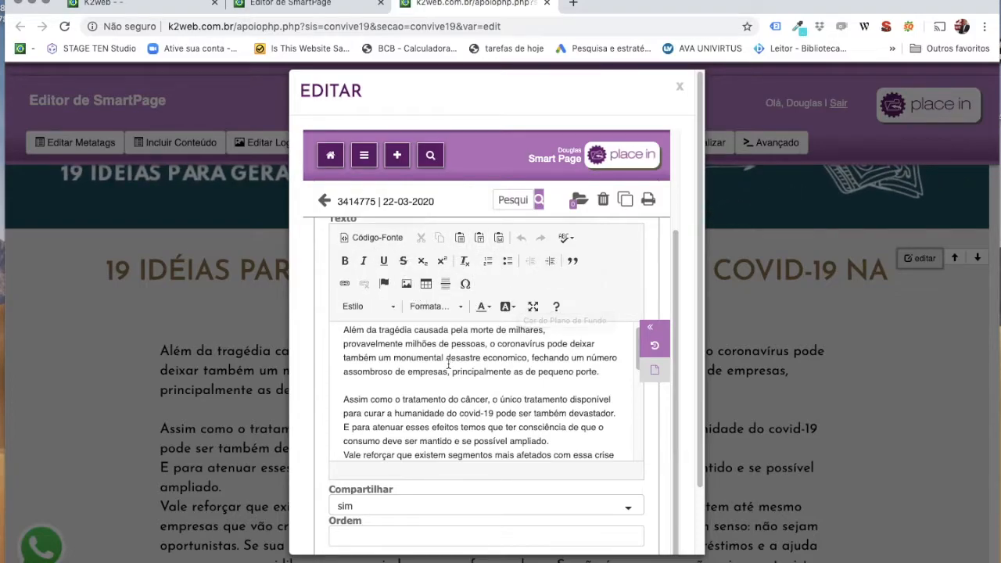
scroll(448, 364, up, 1)
drag(485, 358, 341, 342)
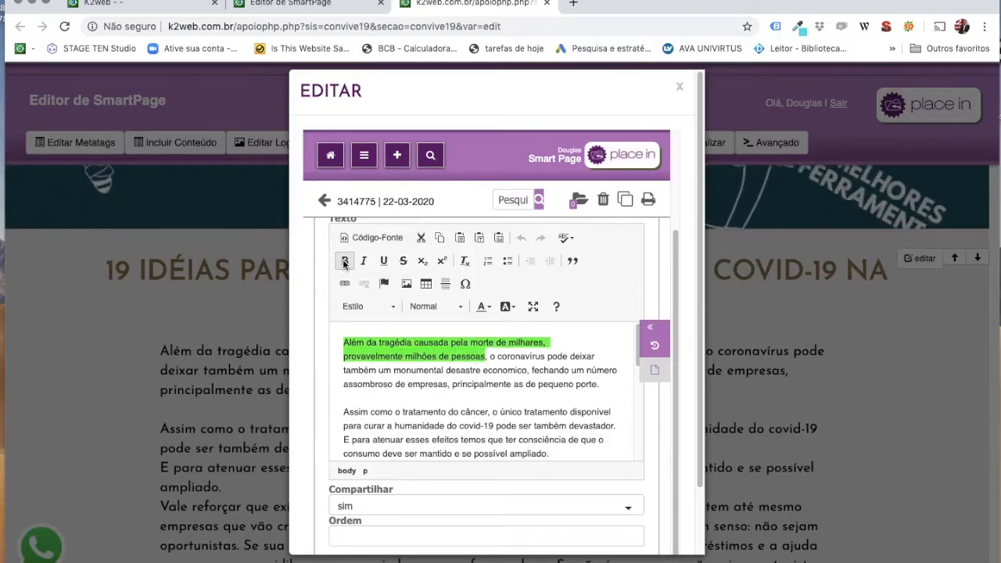
click(344, 261)
click(364, 261)
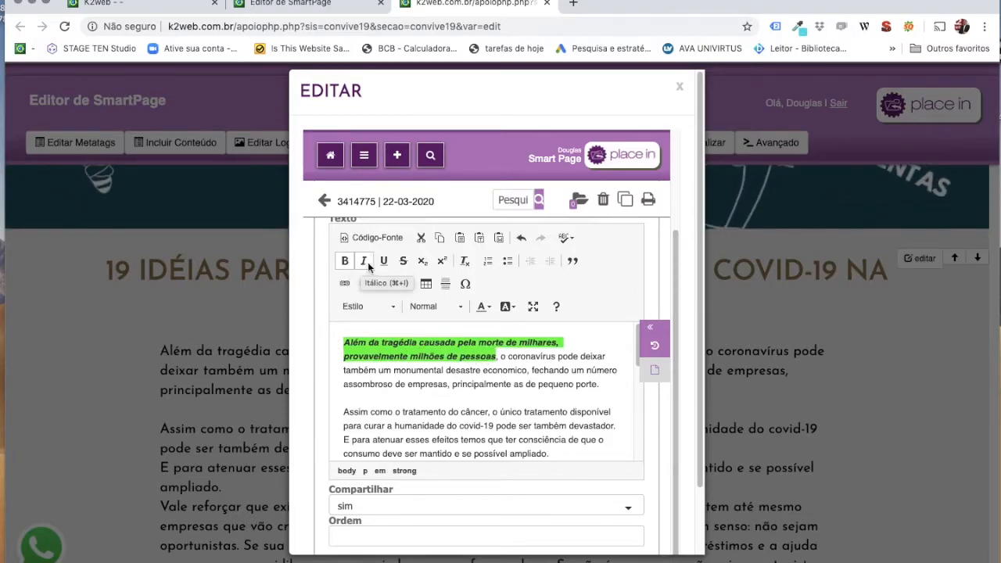
click(383, 261)
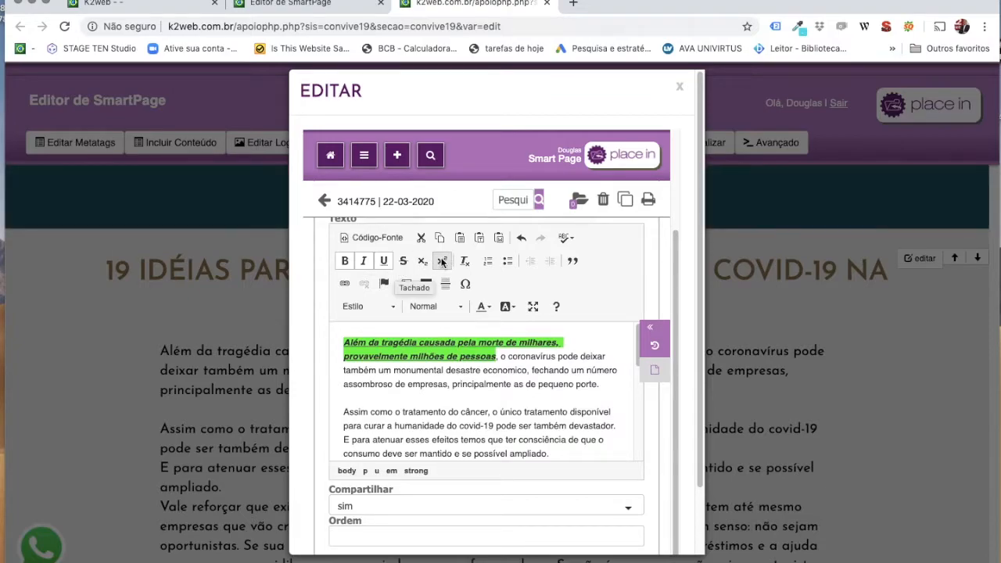
click(463, 264)
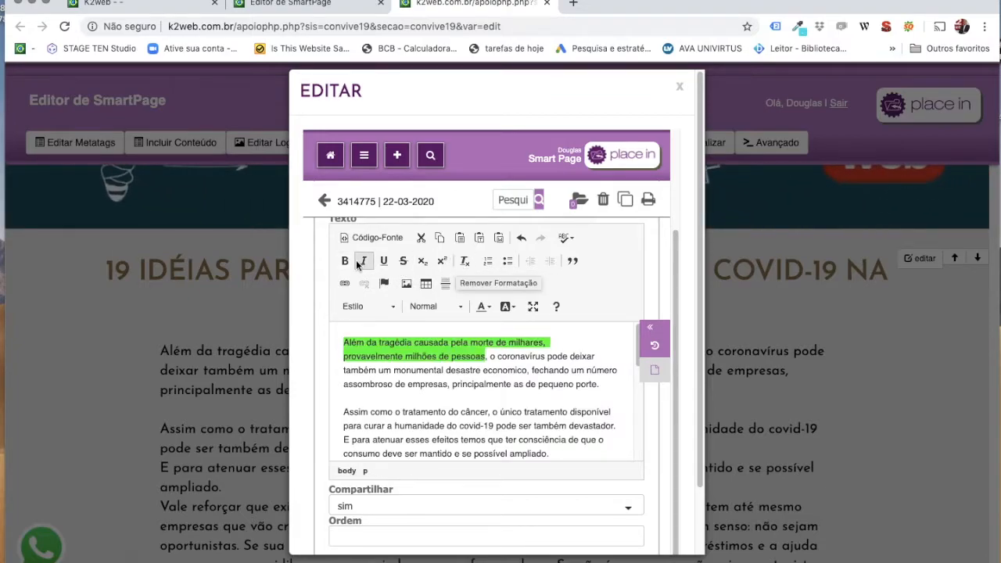
click(346, 261)
click(346, 261)
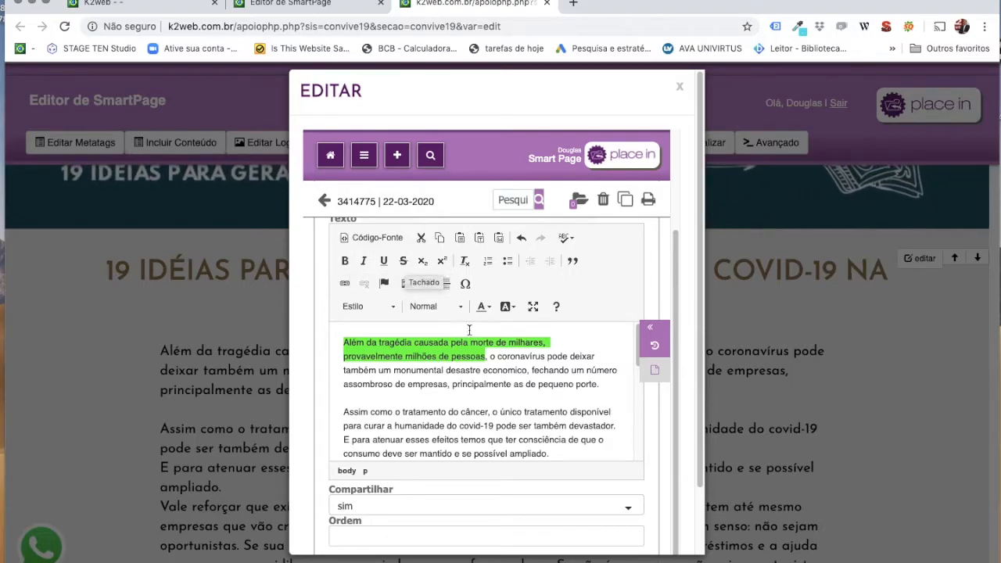
click(475, 357)
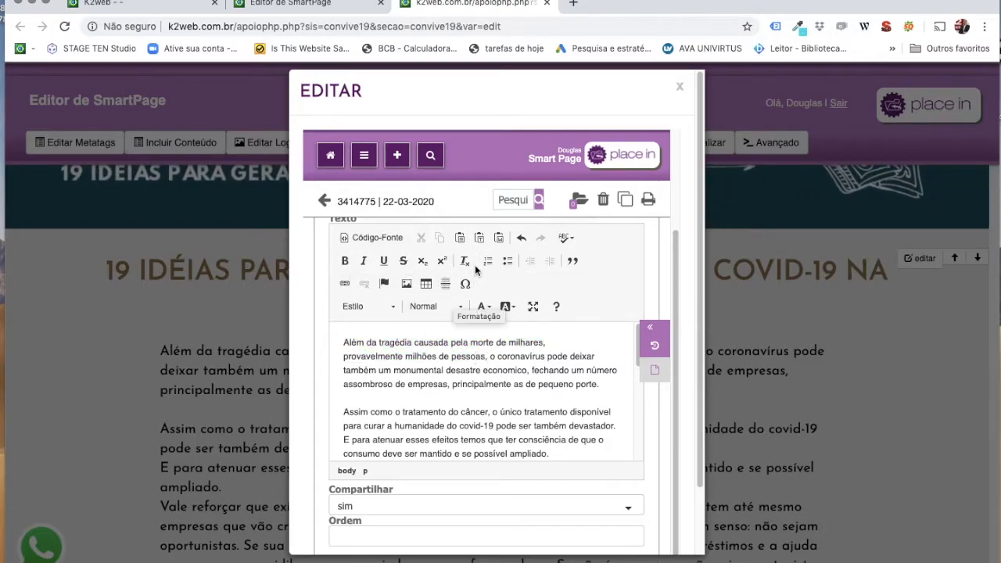
Type 'teste', 'teste1' and 'teste2' on separate lines between the first two paragraphs.
click(372, 395)
text(te)
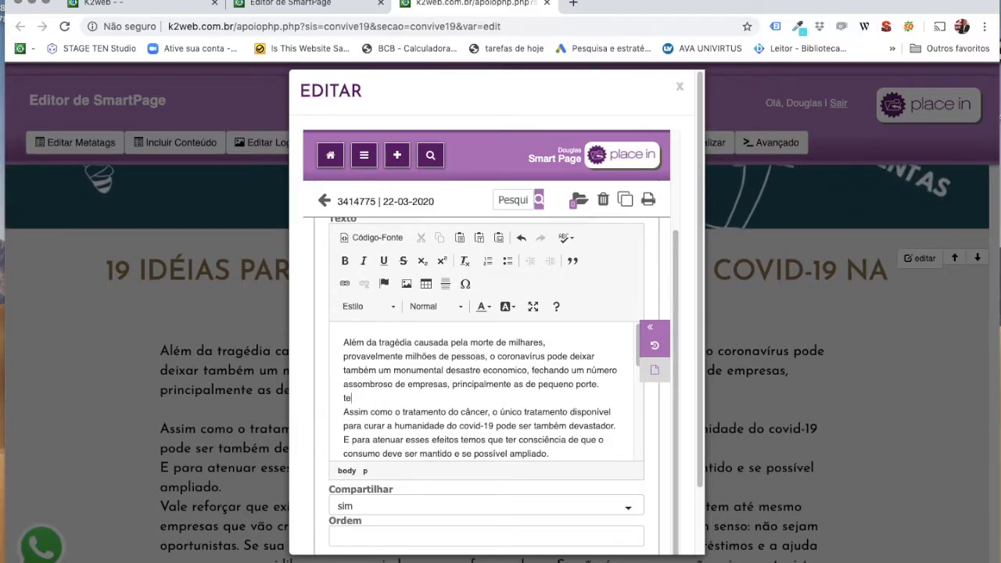
text(ste)
key(Return)
text(teste1)
key(Return)
text(teste2)
key(Return)
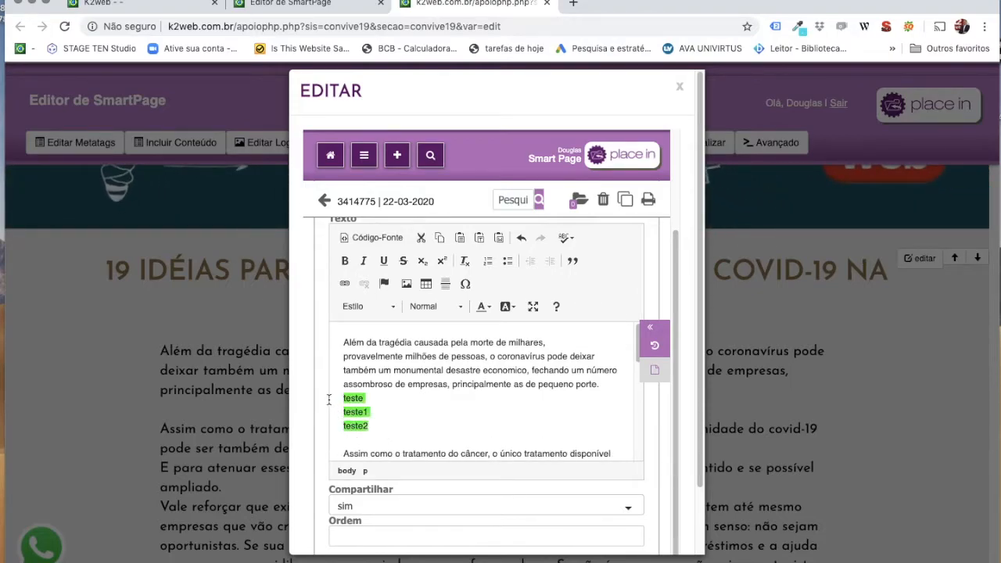
Try list and blockquote formatting on the three lines, then revert them to plain text.
click(487, 261)
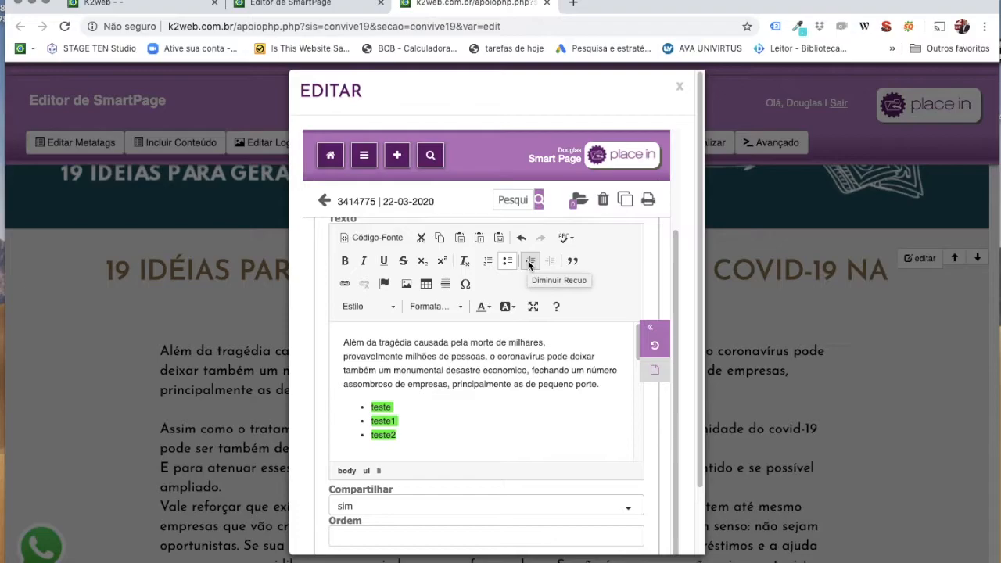
click(529, 261)
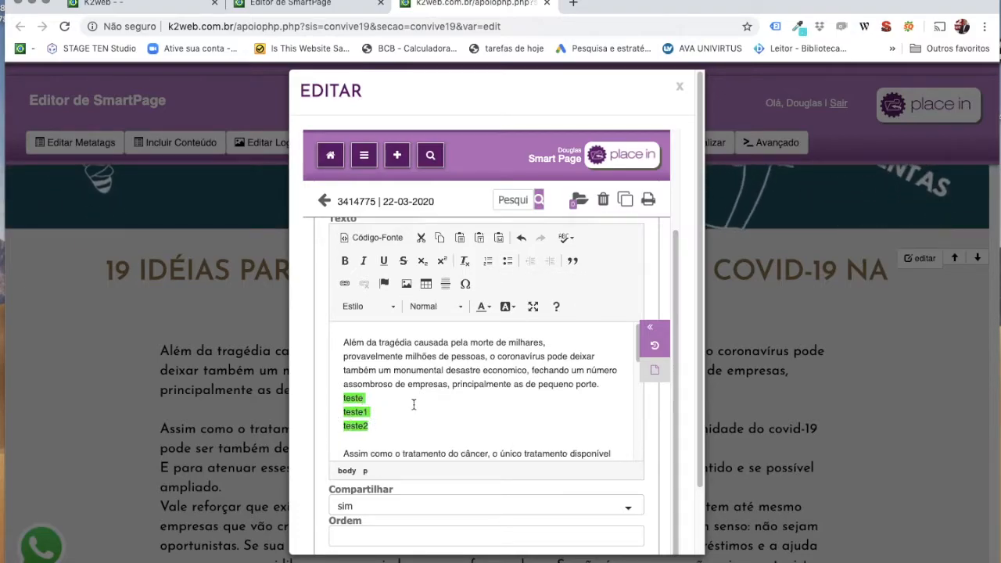
click(569, 264)
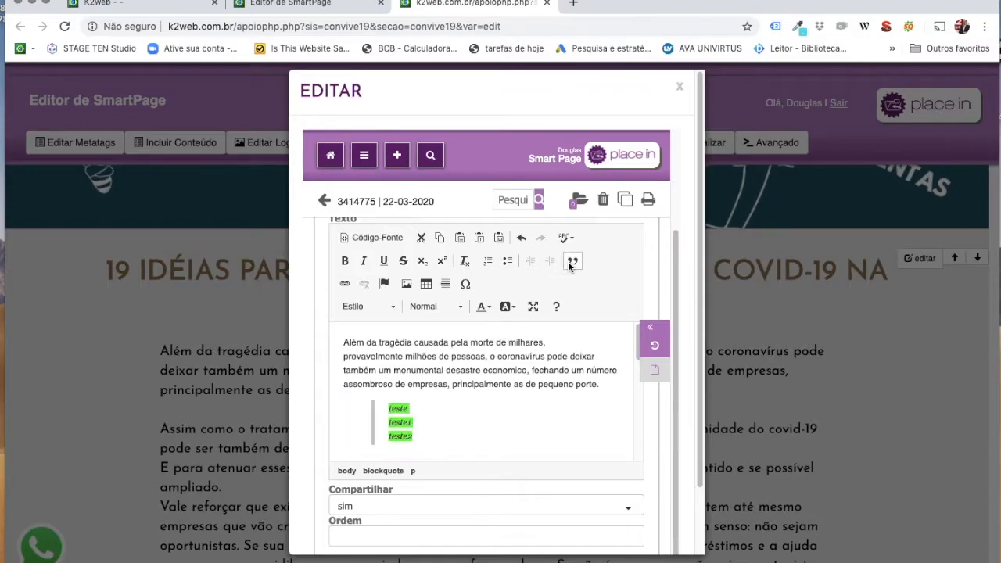
click(569, 264)
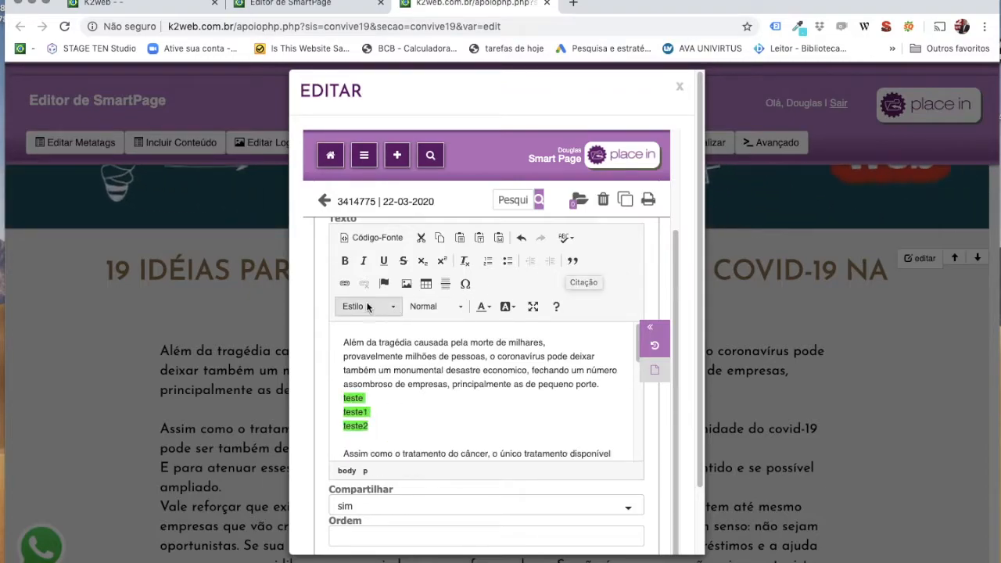
click(369, 367)
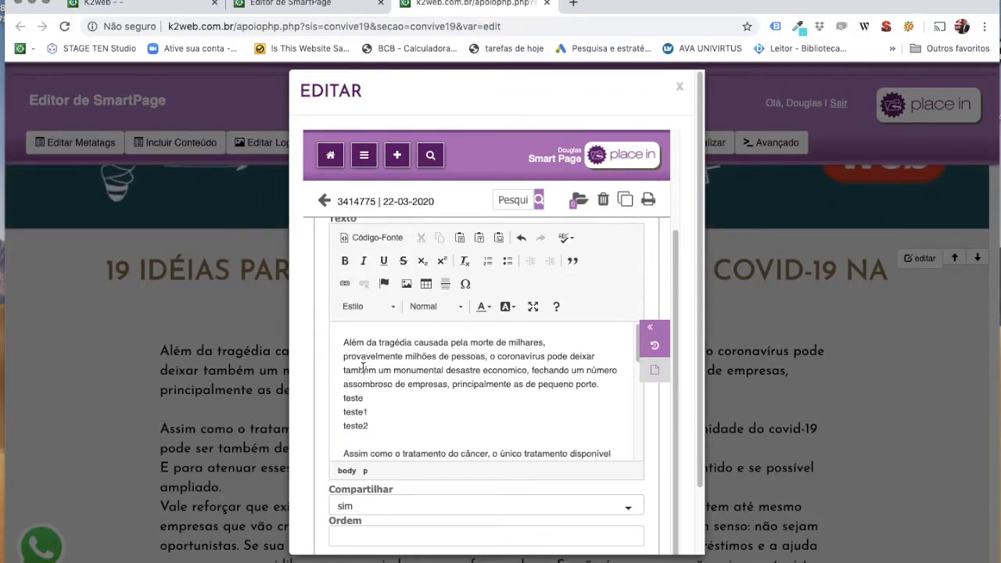
Link the word 'também' in the first paragraph to teste.com.br.
click(342, 283)
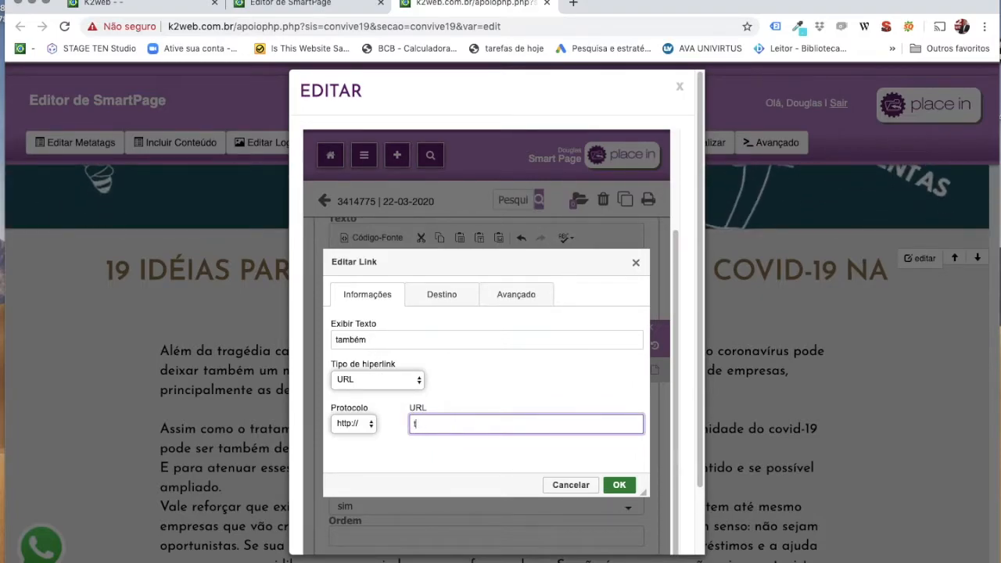
text(ste.com.br)
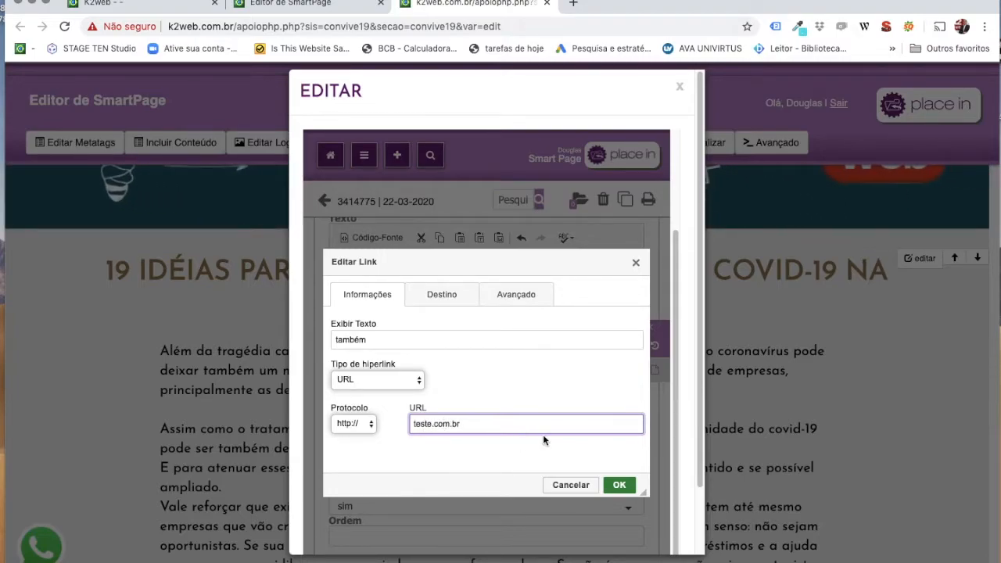
click(615, 483)
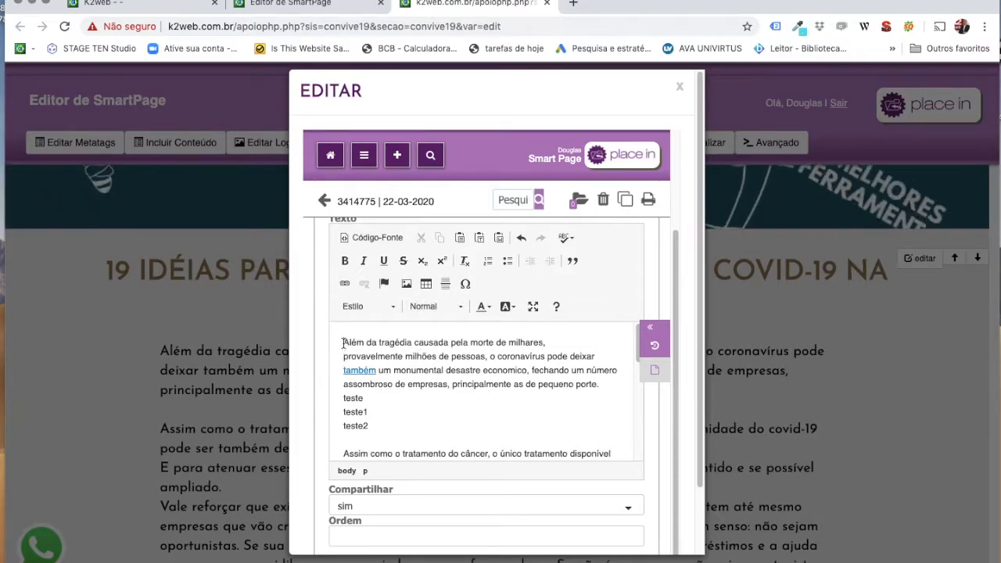
Place the cursor before 'Além' and bring up the Formatar Imagem dialog.
click(343, 341)
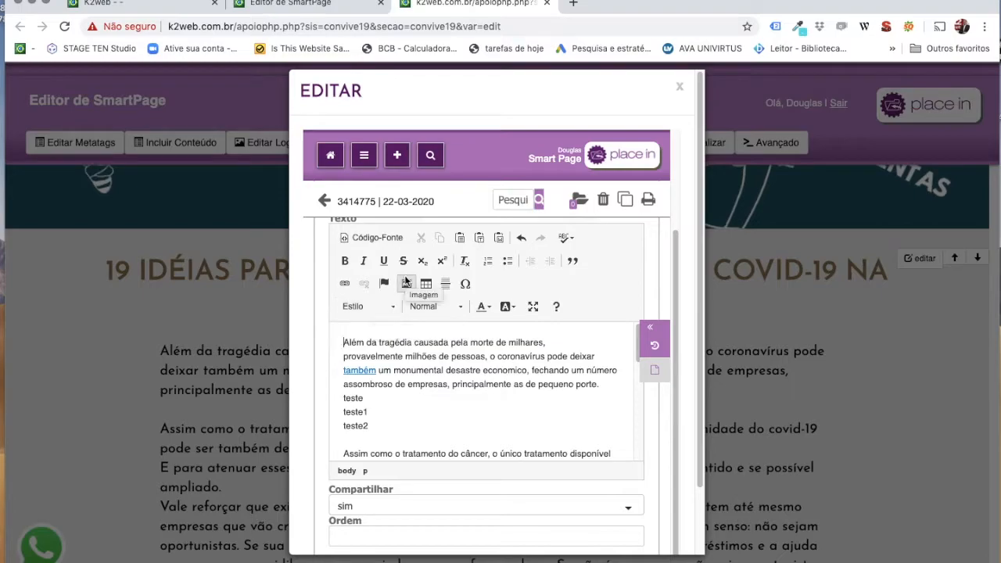
click(406, 284)
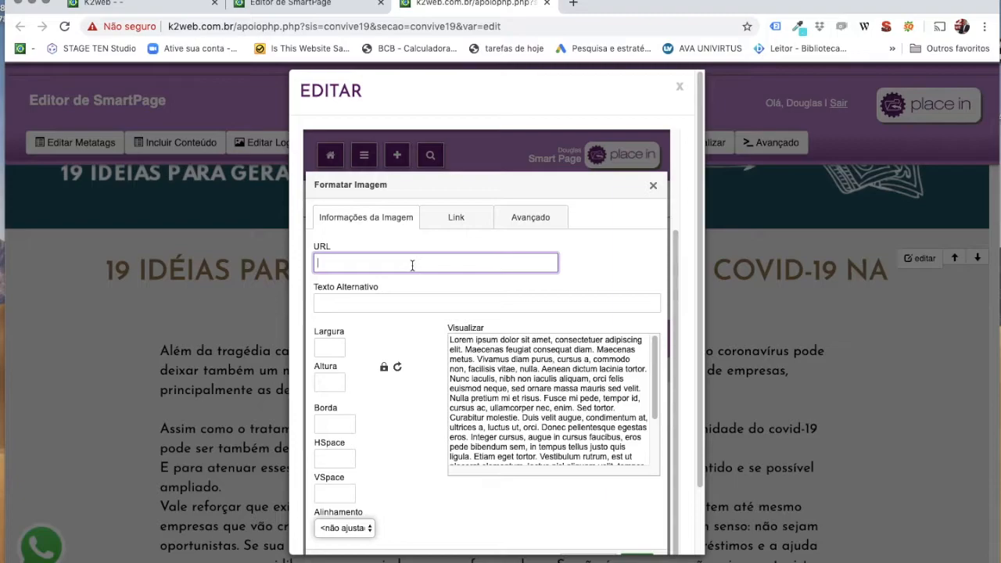
Search Google Images for 'carro', copy the Toyota Corolla photo's address, then close that window.
key(super+n)
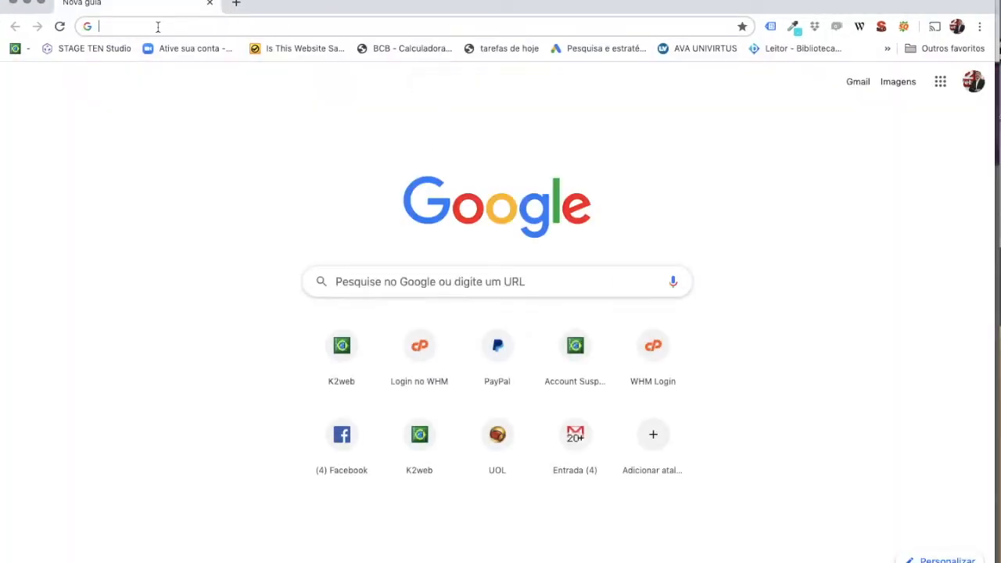
text(carro)
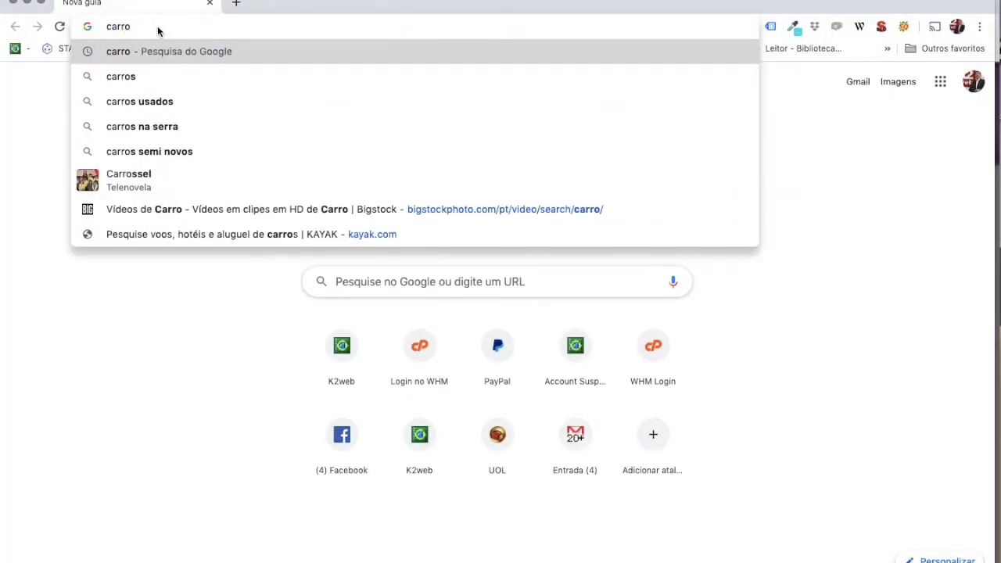
key(Return)
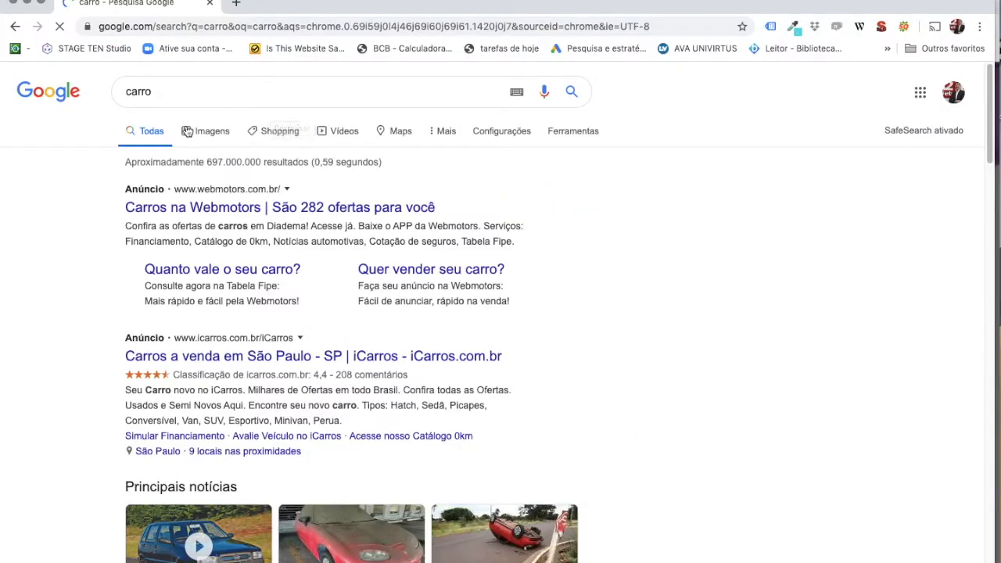
click(200, 133)
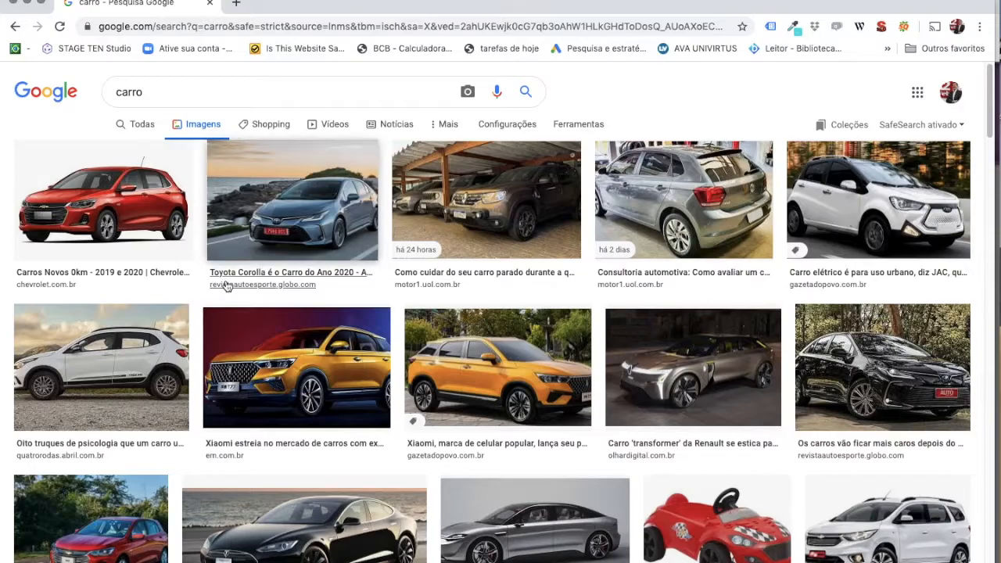
right_click(300, 199)
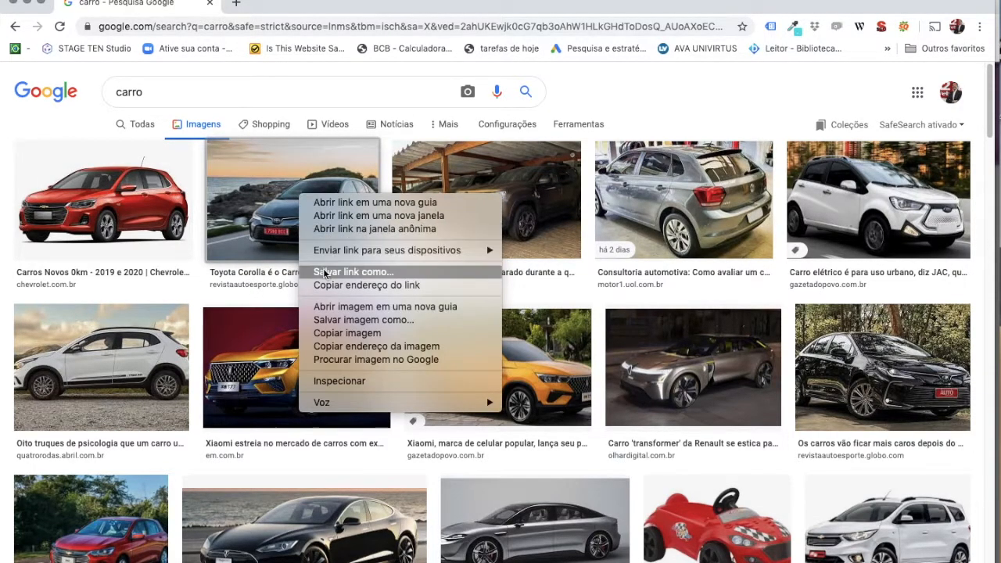
click(408, 347)
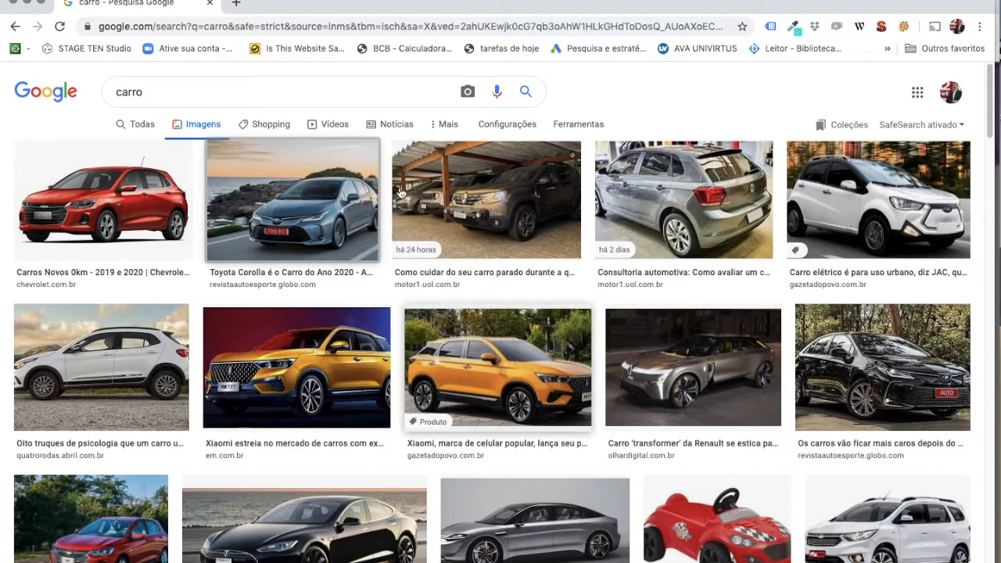
click(13, 2)
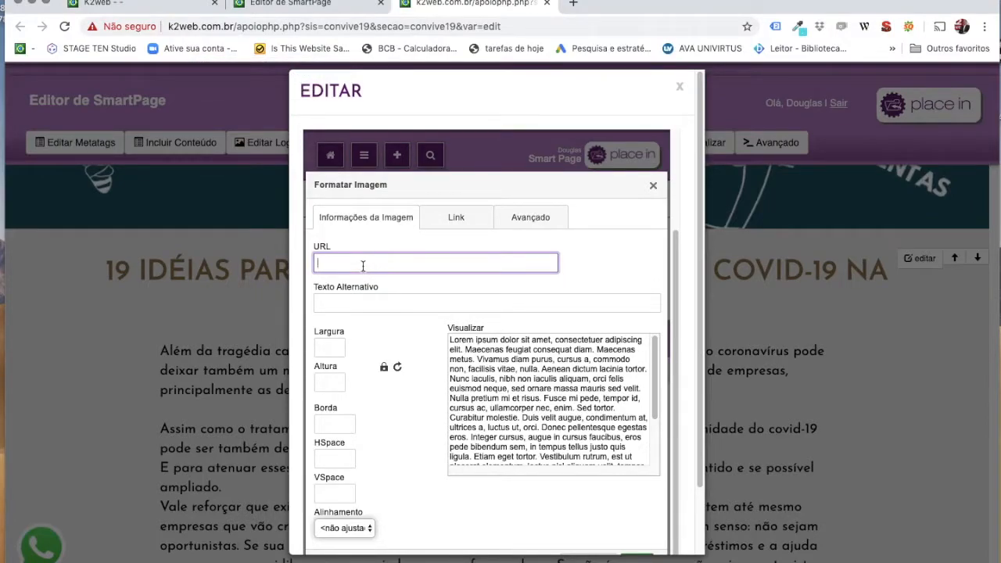
Paste the Corolla image address and size the image to 200 px wide with locked proportions.
key(super+v)
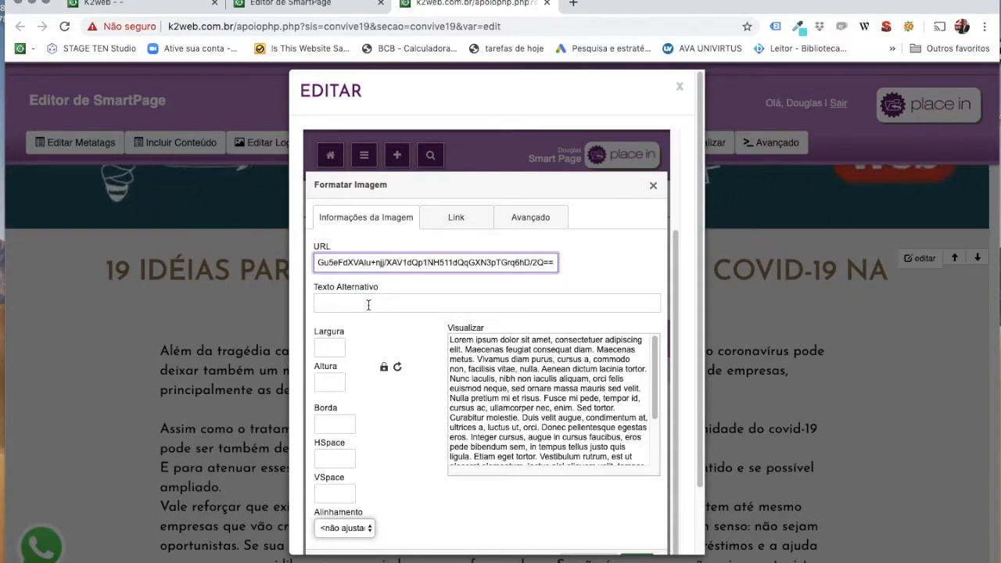
click(368, 304)
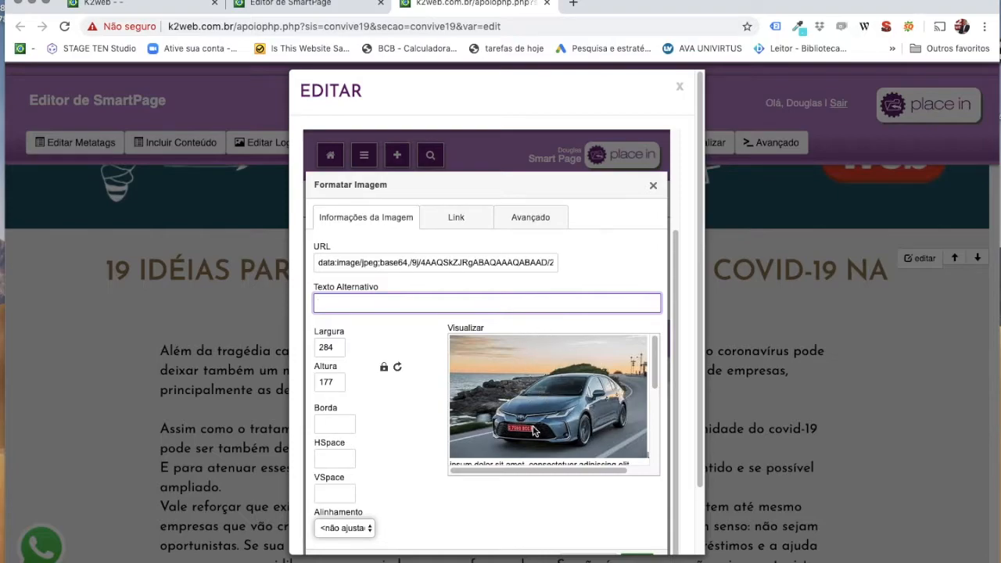
click(511, 374)
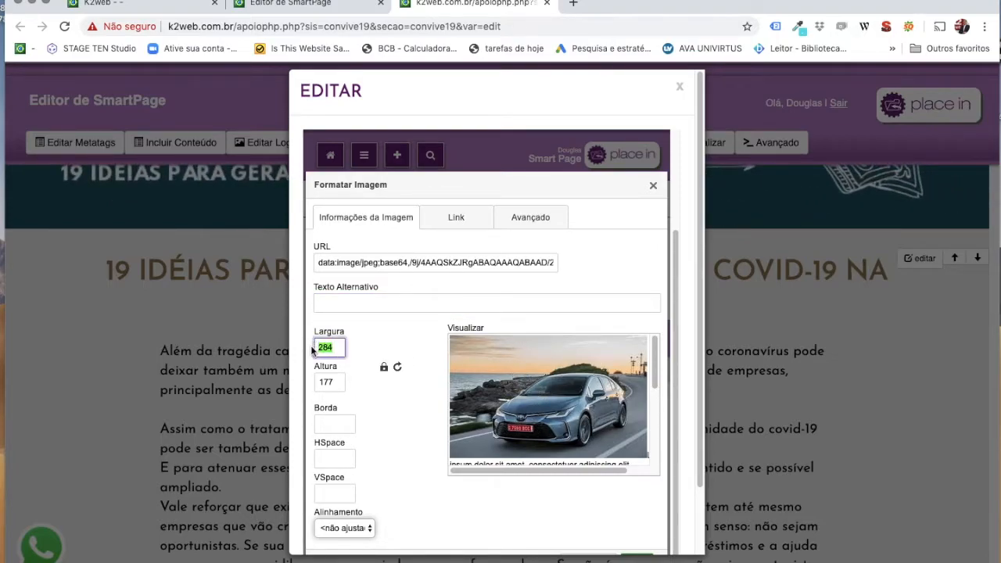
text(100)
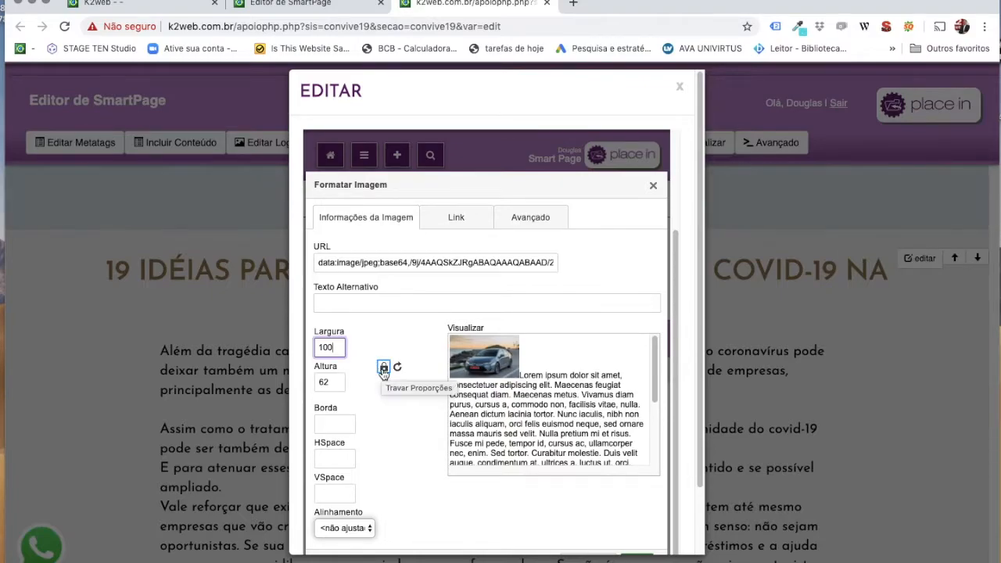
click(382, 369)
drag(336, 347, 311, 352)
text(200)
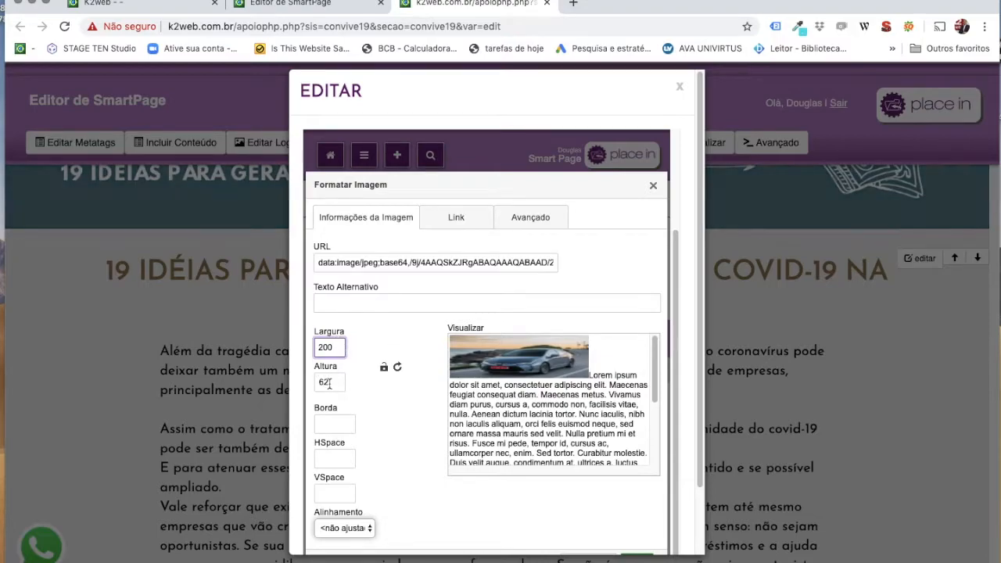
click(383, 368)
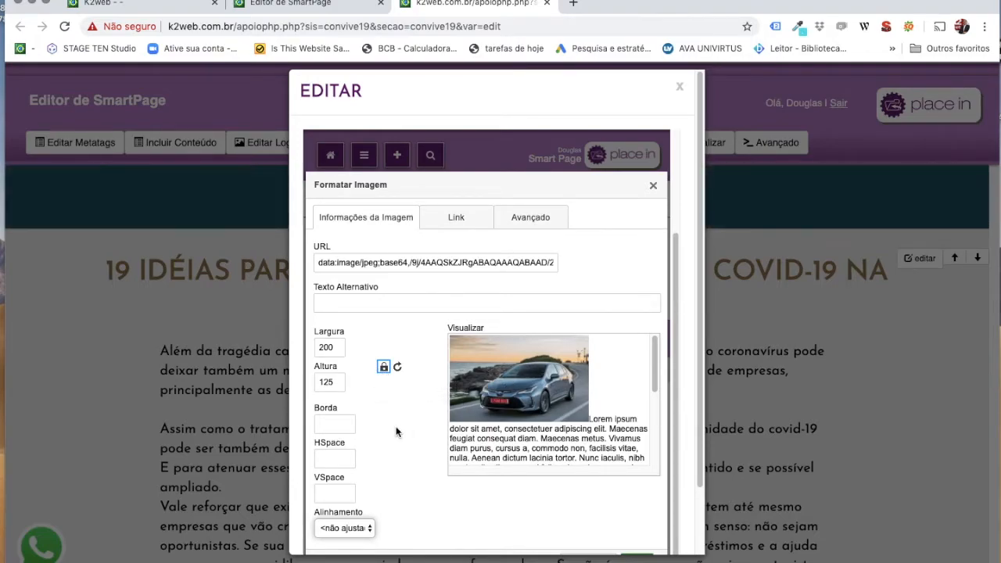
Give the image 10 px horizontal spacing and Direita alignment, then insert it.
click(347, 422)
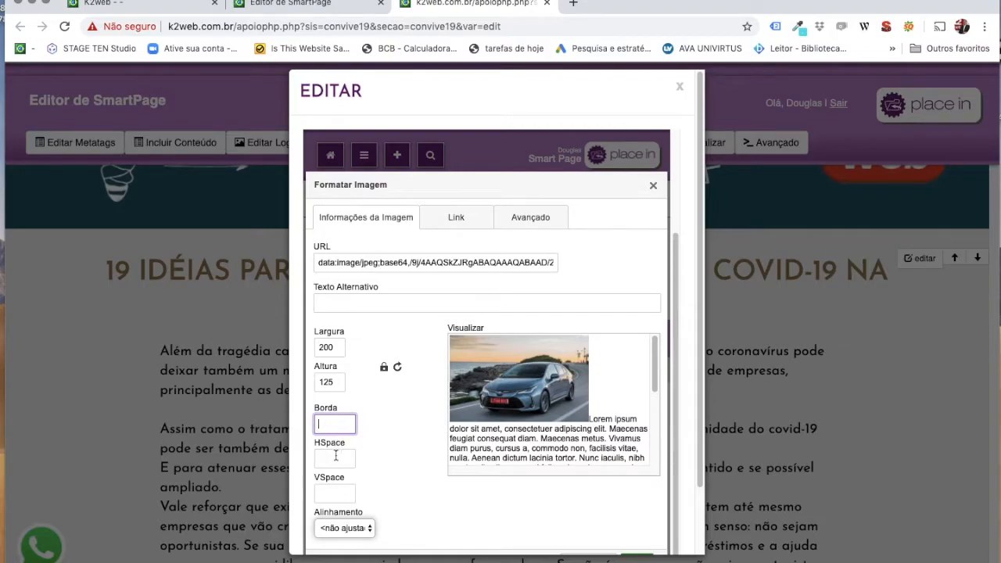
click(336, 458)
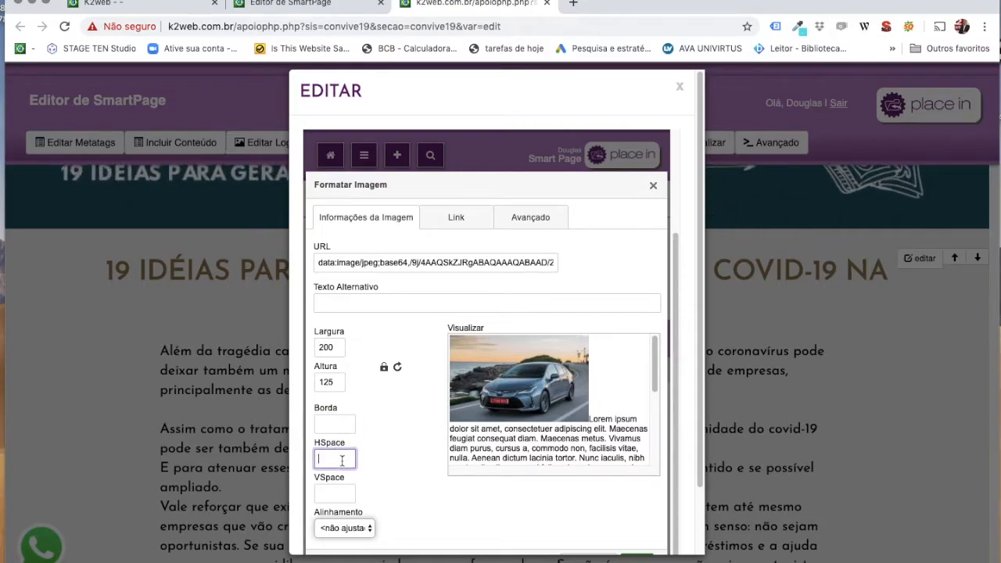
text(10)
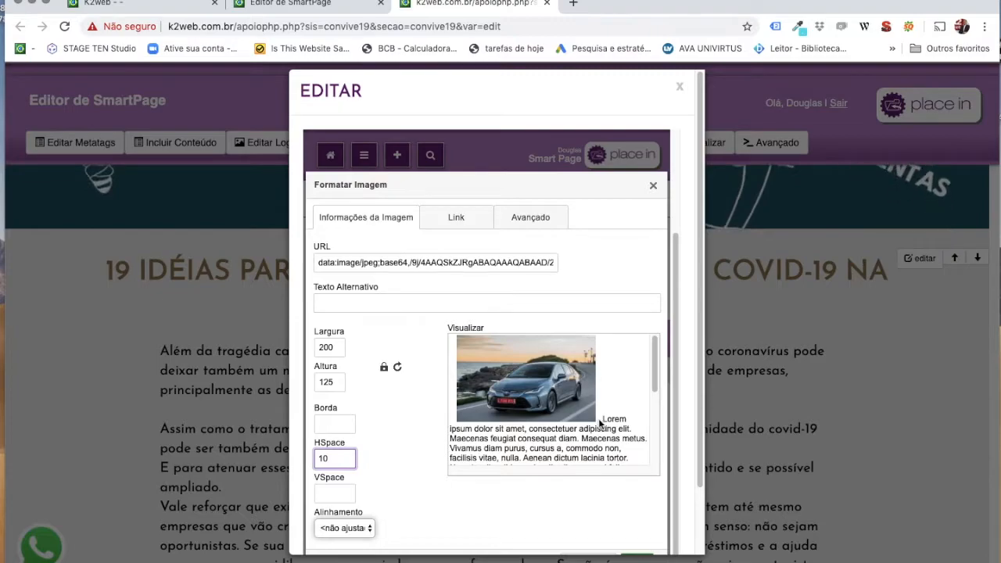
click(351, 533)
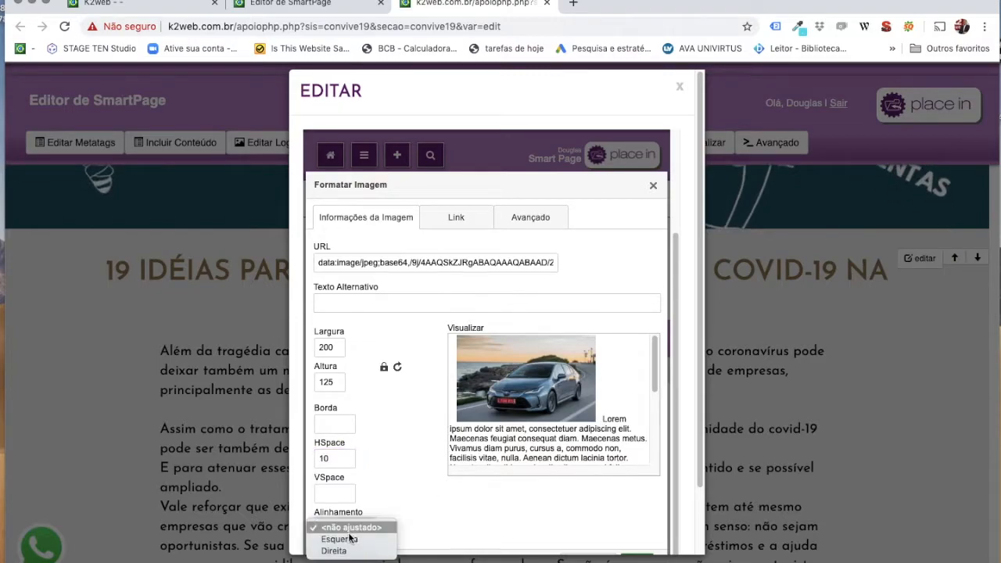
click(336, 539)
click(336, 528)
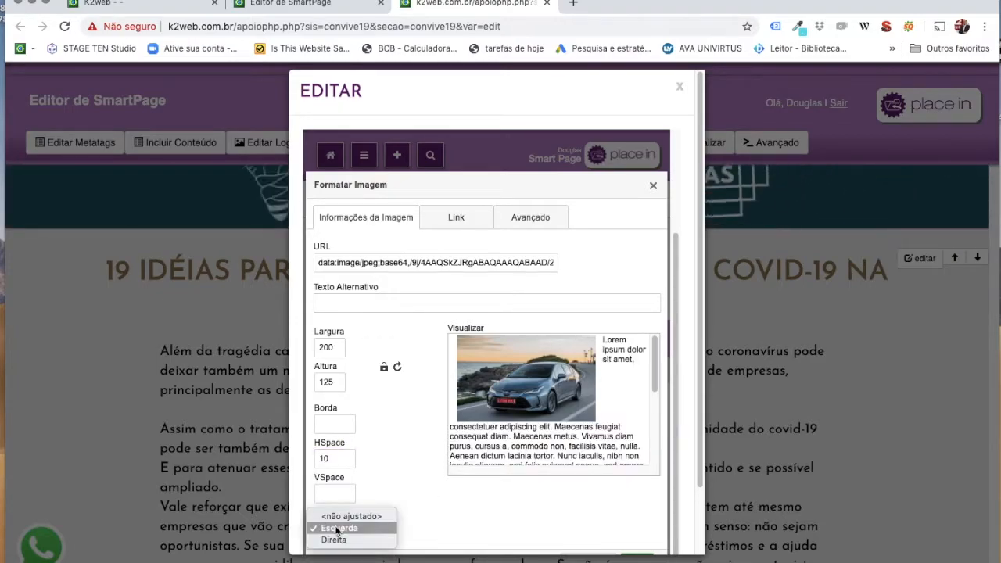
click(333, 539)
scroll(516, 482, down, 1)
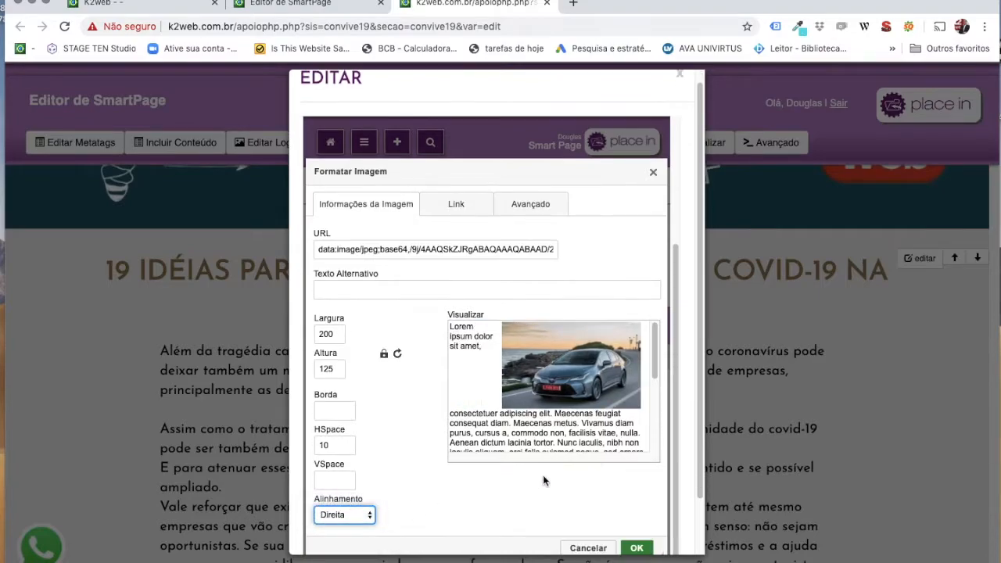
scroll(594, 456, down, 2)
click(636, 550)
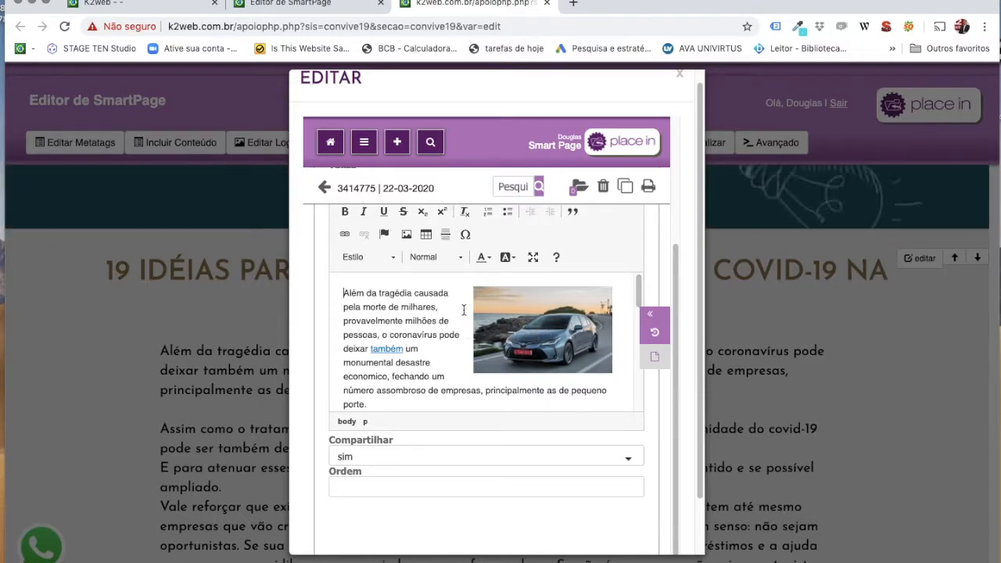
Change the car photo to Esquerda alignment at 100 px wide with locked proportions.
double_click(536, 320)
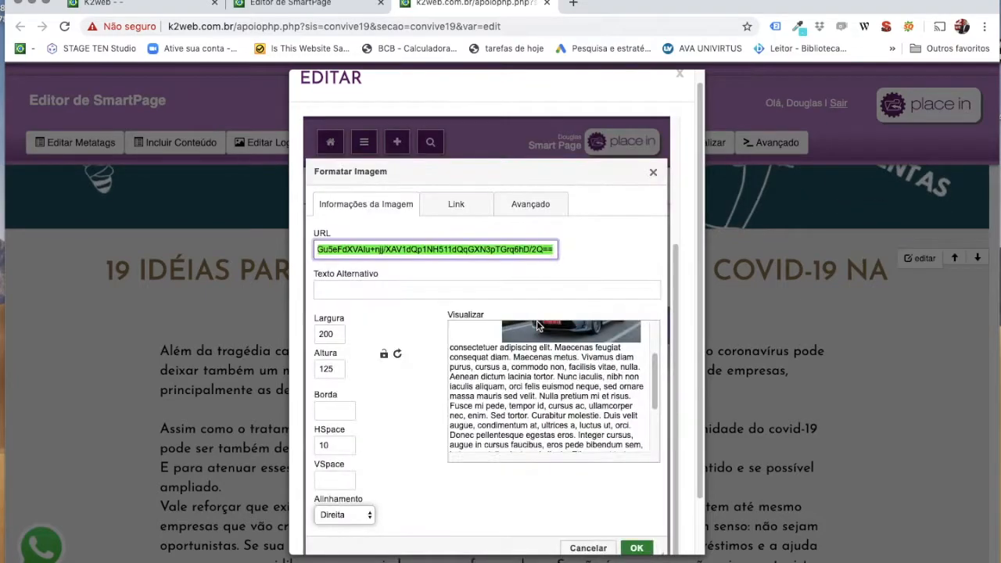
click(336, 515)
click(336, 502)
drag(341, 333, 312, 334)
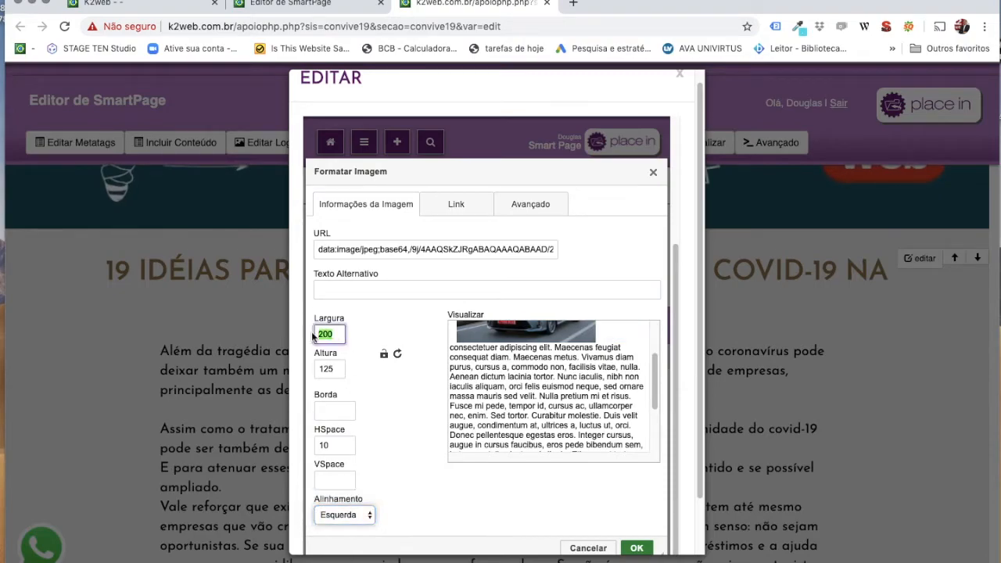
text(100)
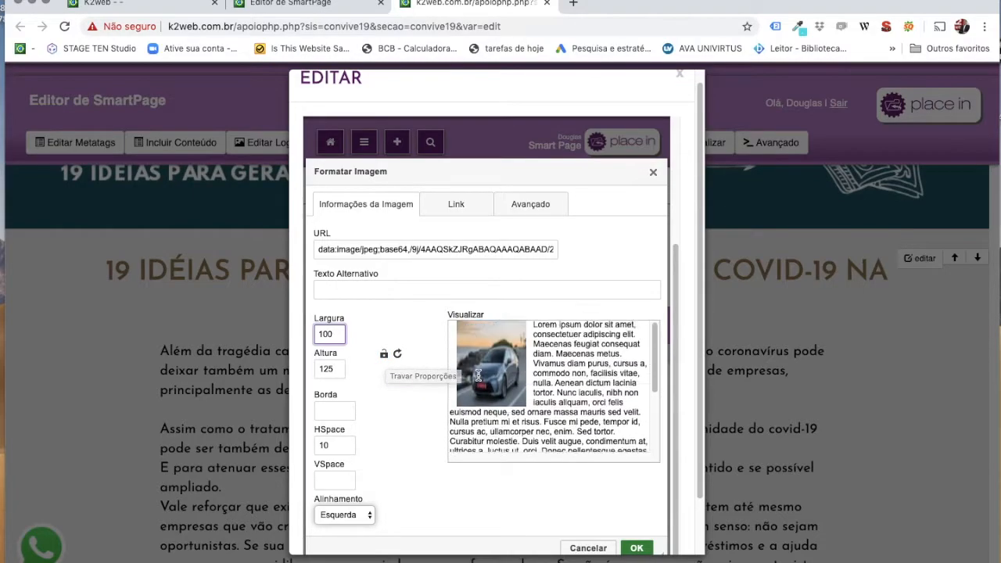
click(383, 353)
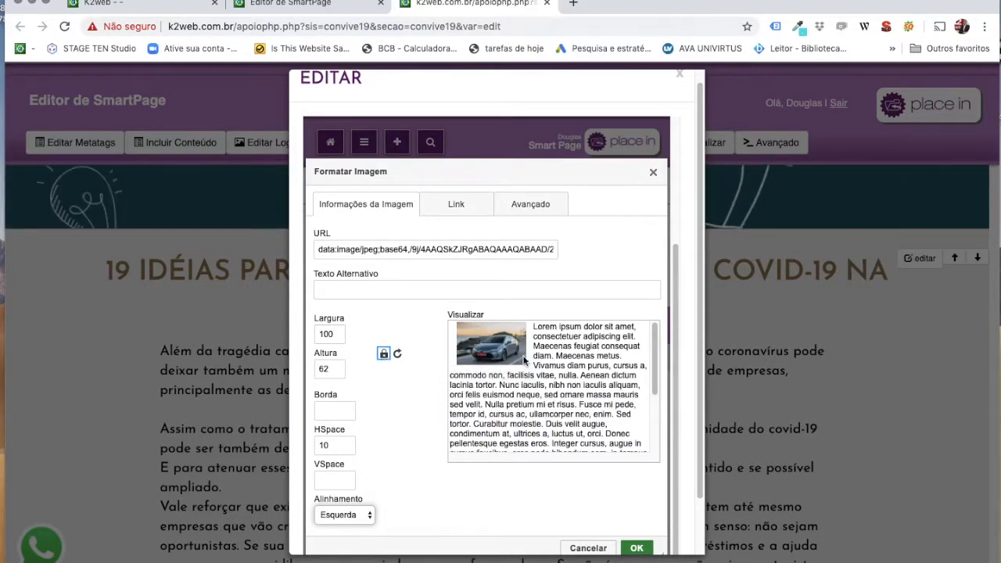
scroll(610, 545, down, 2)
click(637, 494)
Return to the paragraph text and scroll back to the top of the editor.
click(473, 304)
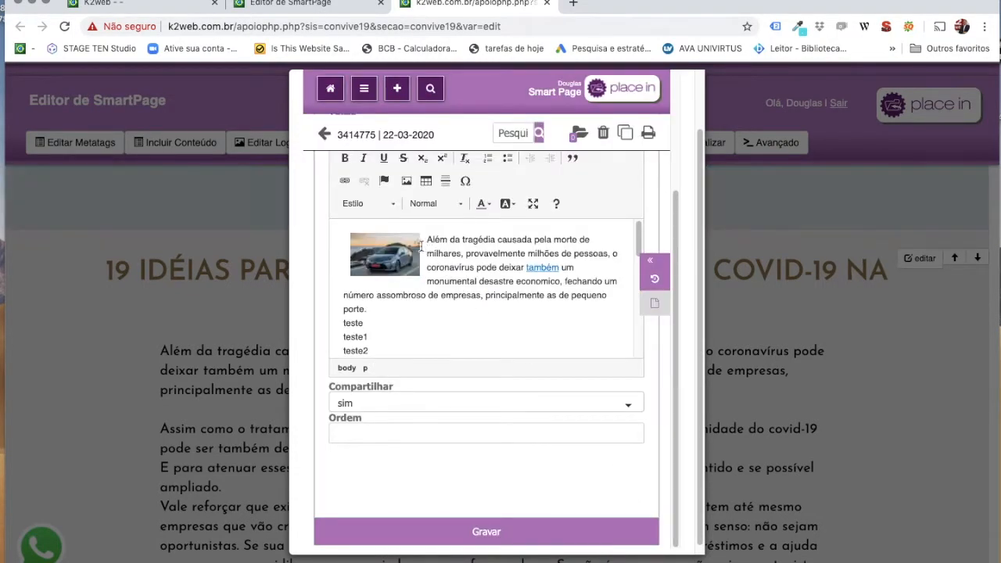
scroll(443, 294, down, 1)
scroll(443, 296, up, 1)
scroll(458, 245, up, 5)
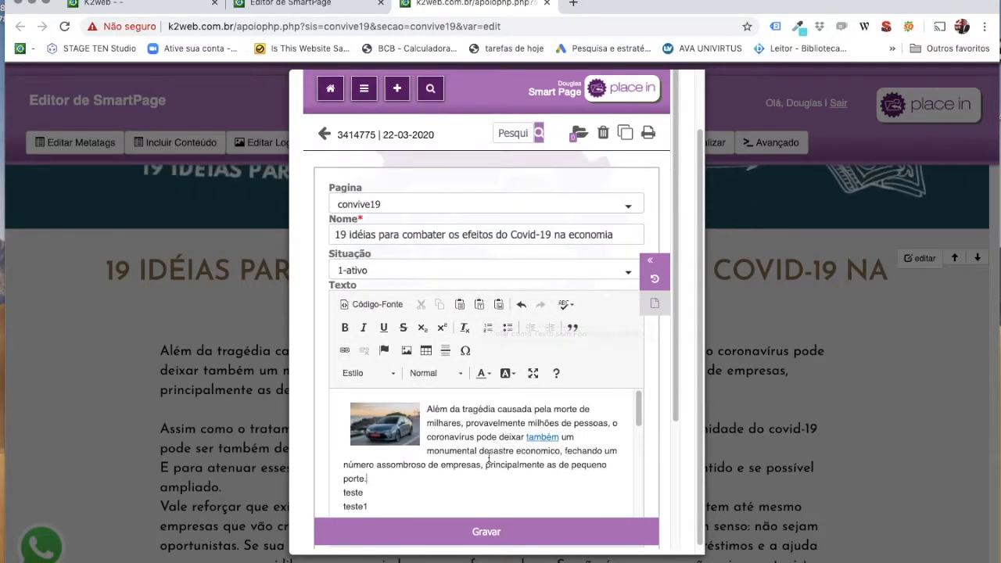
scroll(489, 446, up, 2)
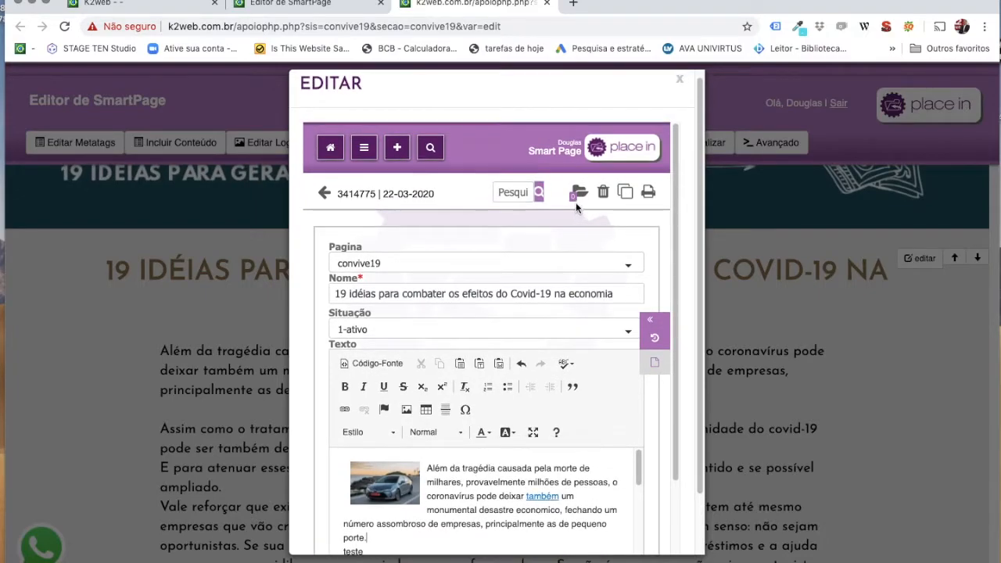
scroll(563, 229, up, 1)
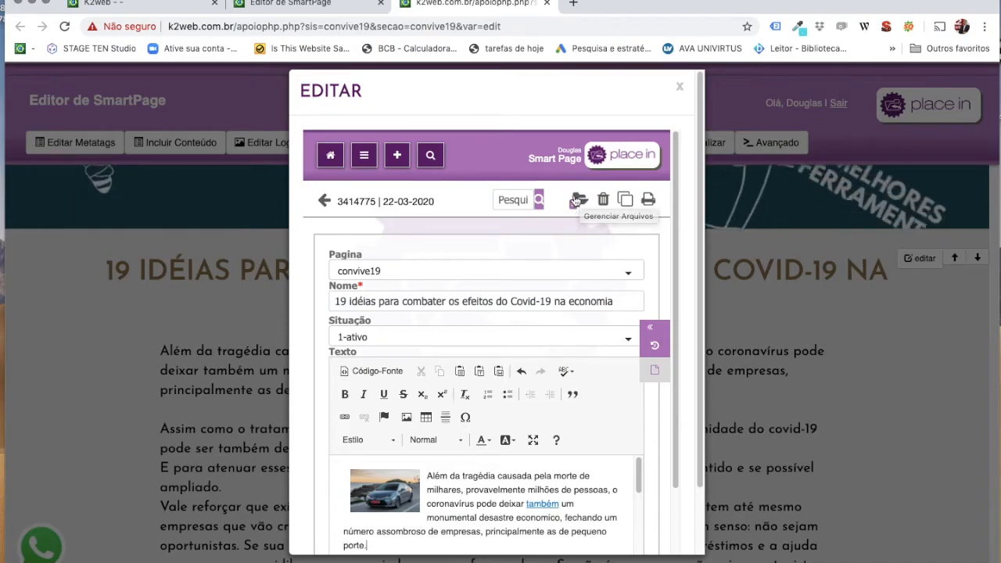
Upload cabelo.jpg through Gerenciar Arquivos, save it, and reload the record's files page.
click(576, 200)
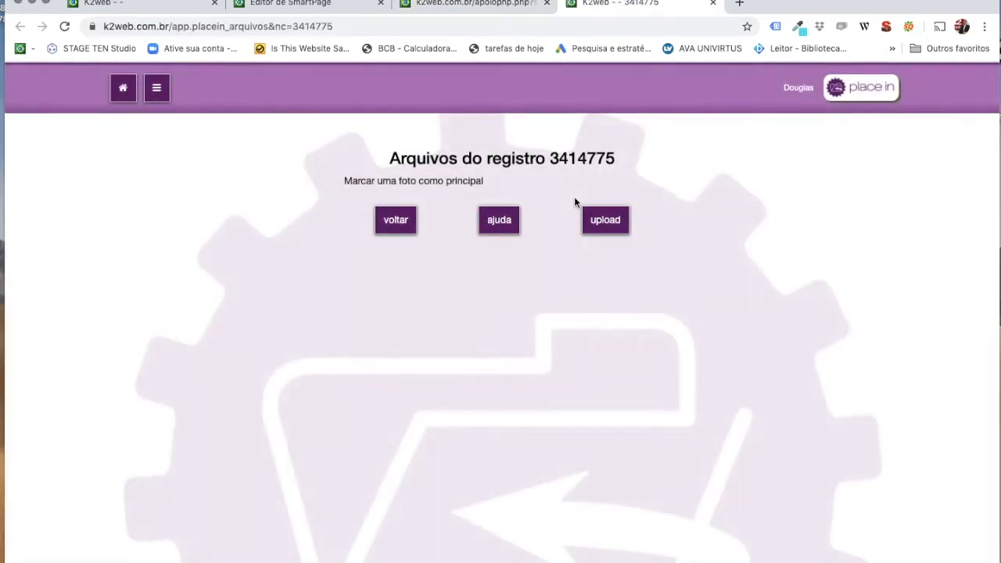
click(606, 221)
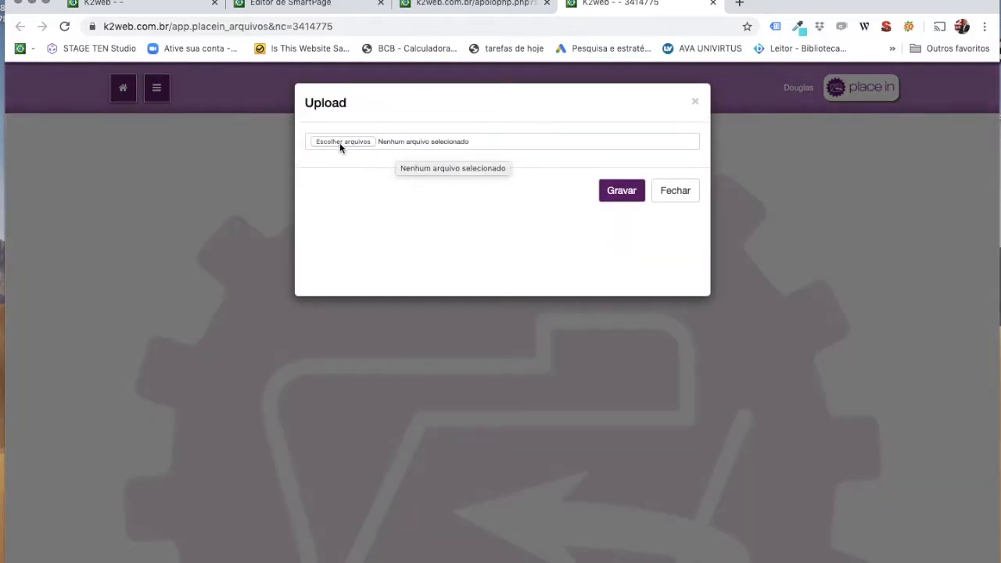
click(339, 143)
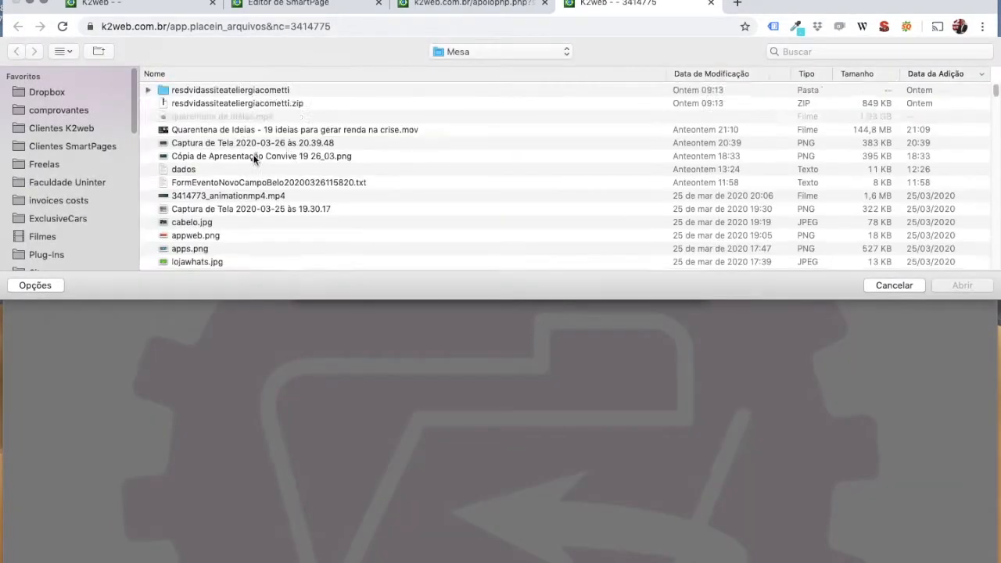
scroll(219, 168, down, 2)
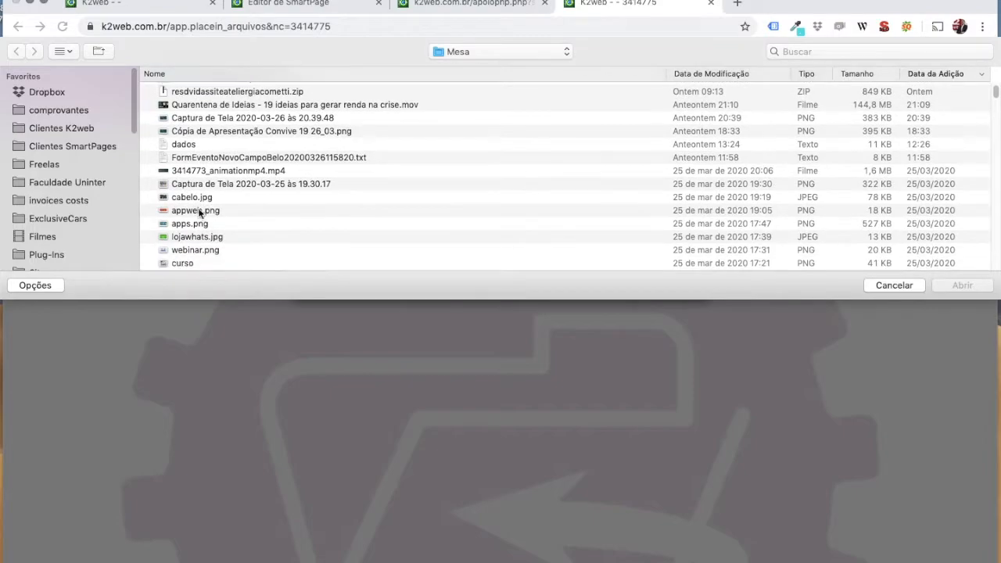
click(191, 197)
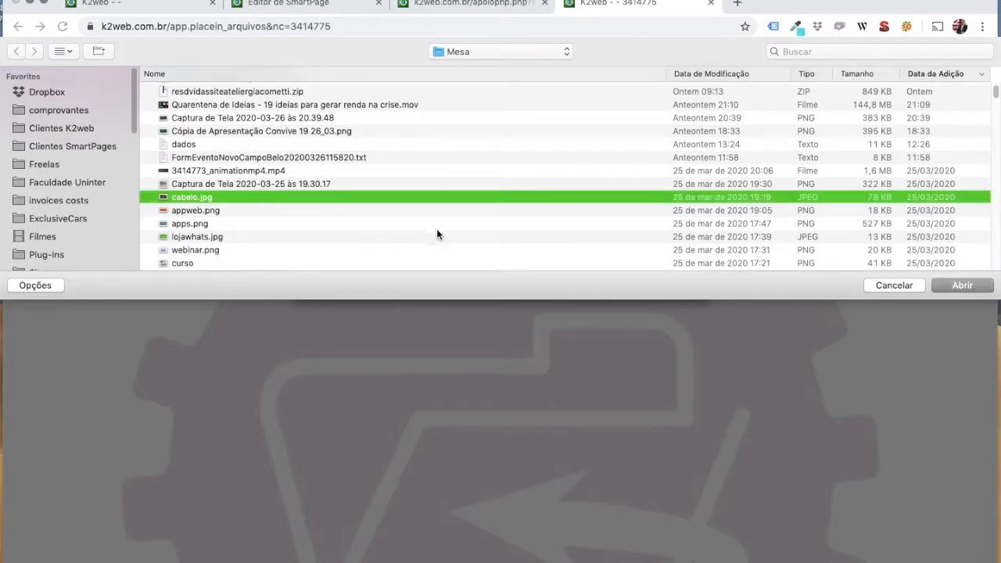
click(945, 285)
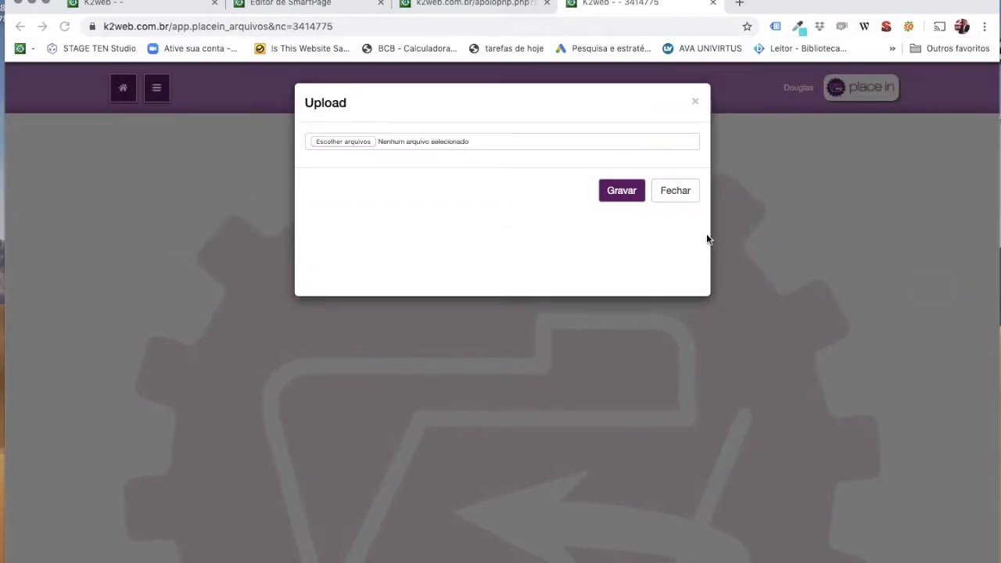
click(633, 190)
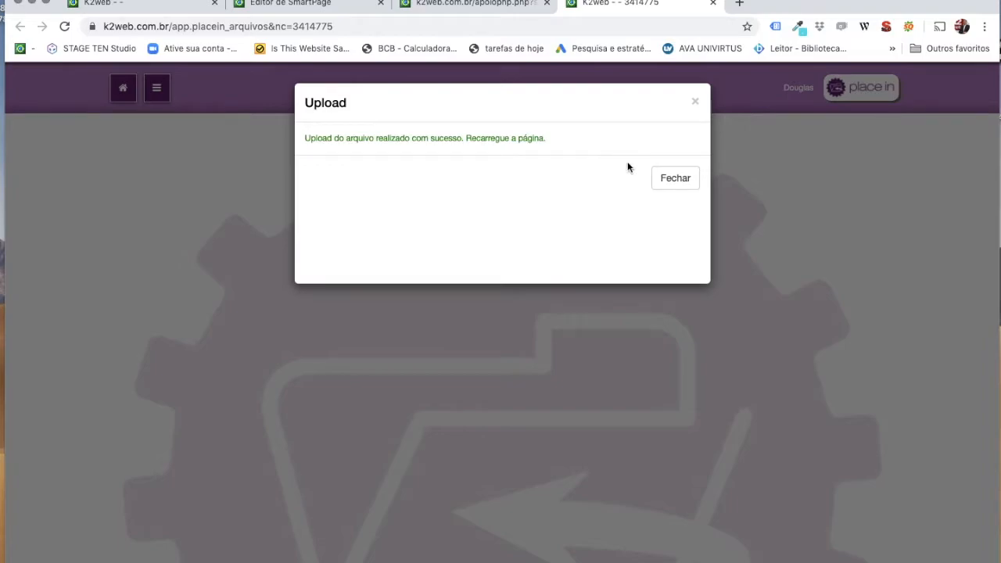
click(674, 178)
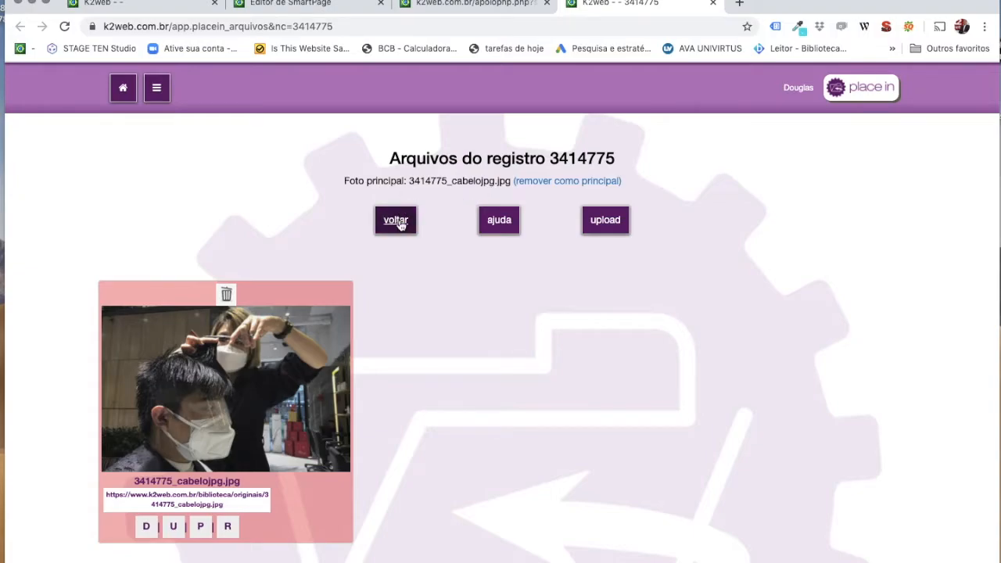
Go back to the EDITAR form and save the '19 idéias' text block with Gravar.
click(398, 222)
scroll(522, 402, down, 2)
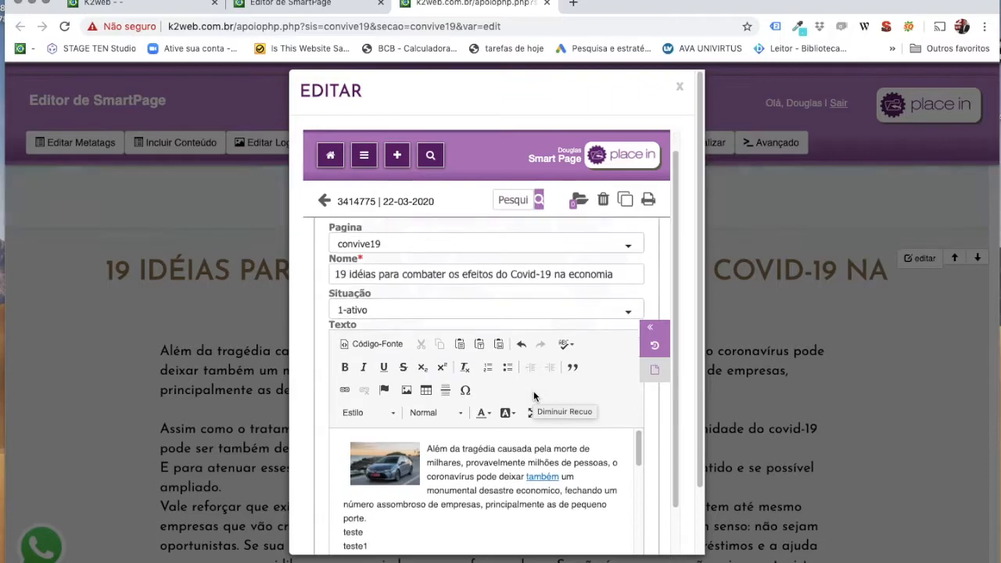
scroll(519, 429, down, 5)
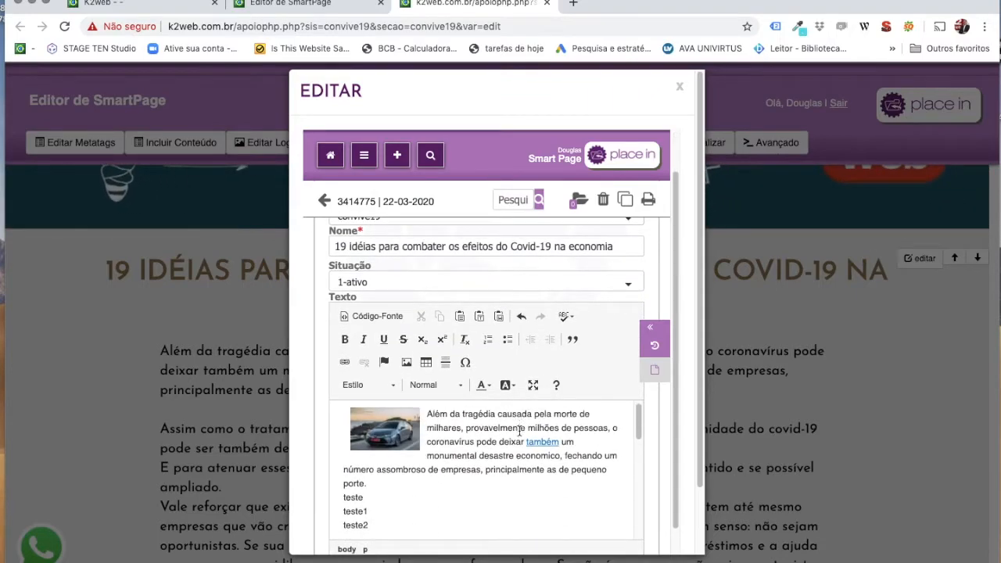
scroll(519, 431, up, 5)
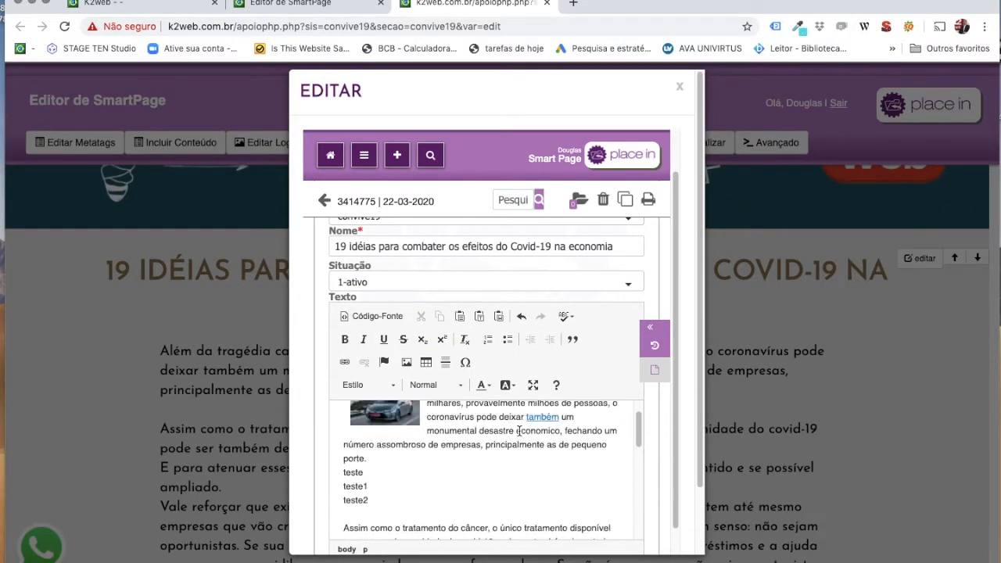
scroll(542, 448, up, 1)
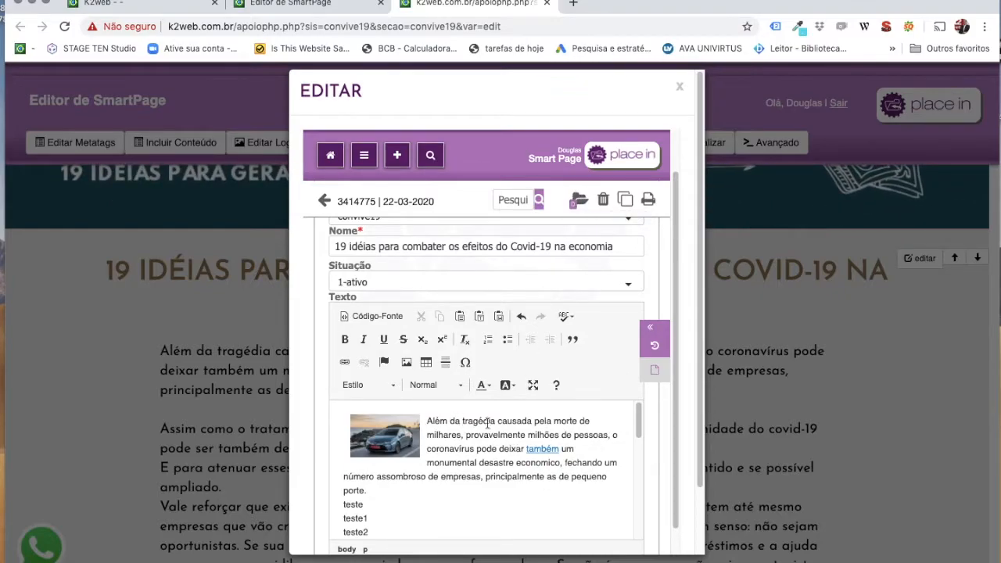
scroll(487, 423, down, 15)
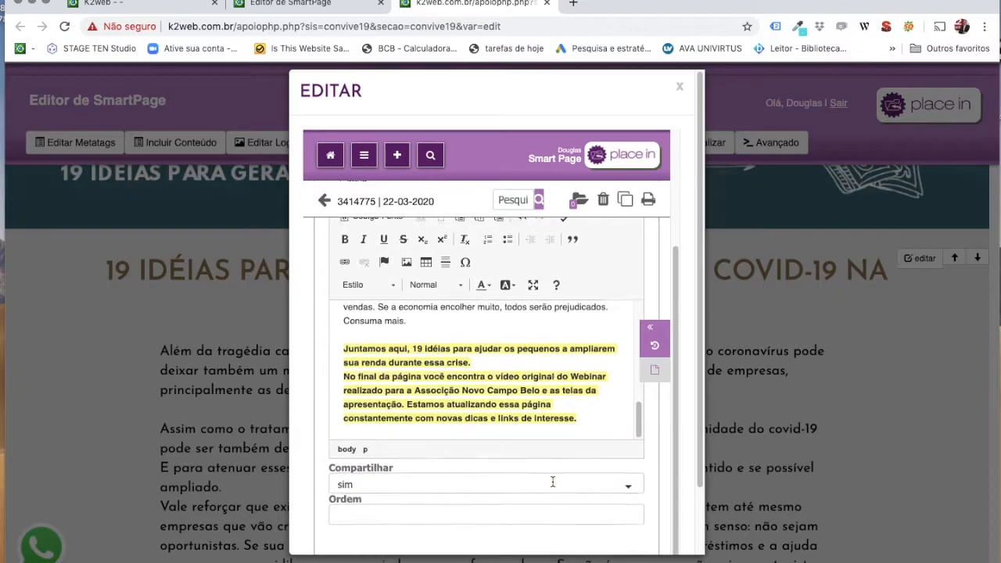
scroll(552, 480, down, 3)
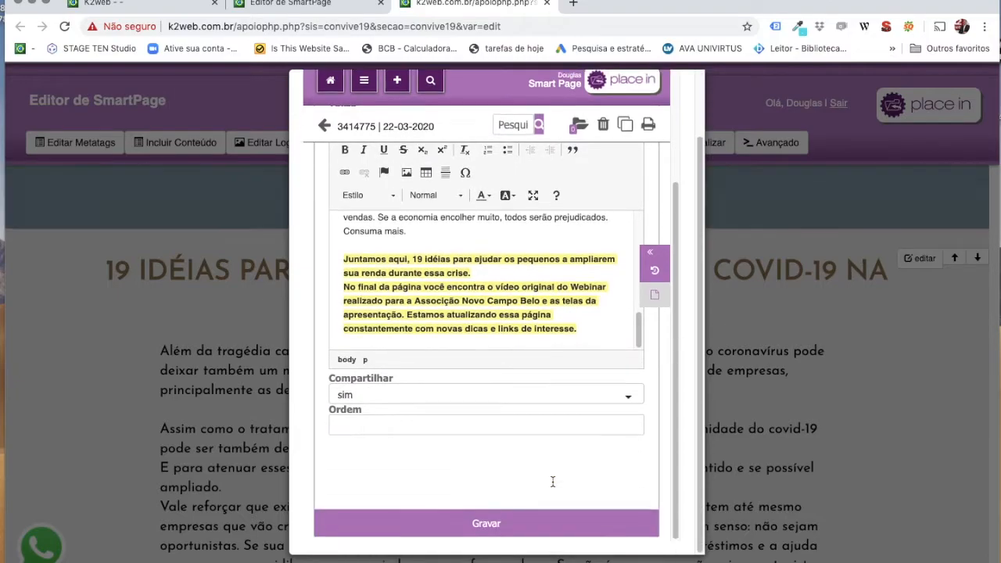
click(475, 525)
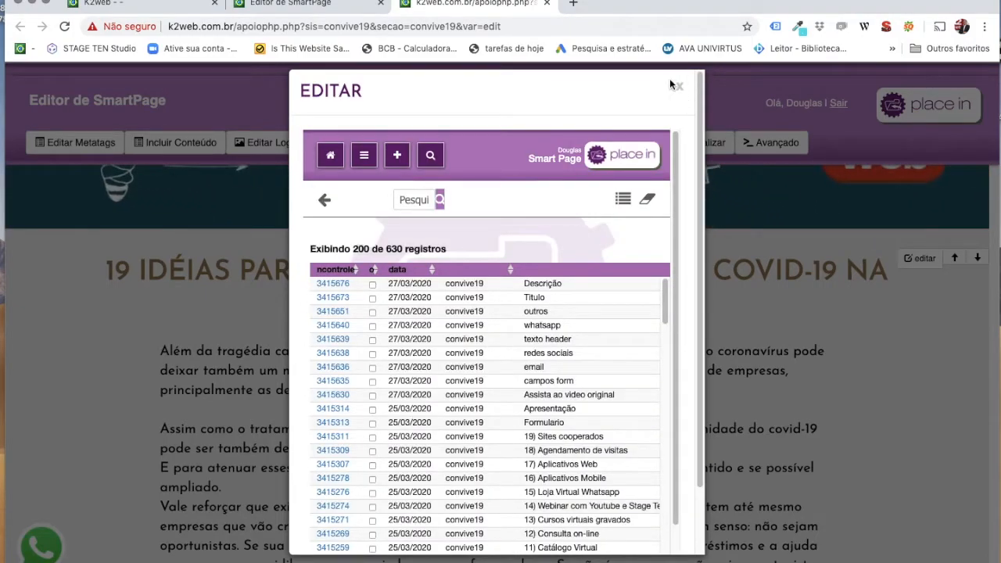
Close the EDITAR dialog and reopen the '19 idéias' block's edit form to review the haircut photo.
click(680, 89)
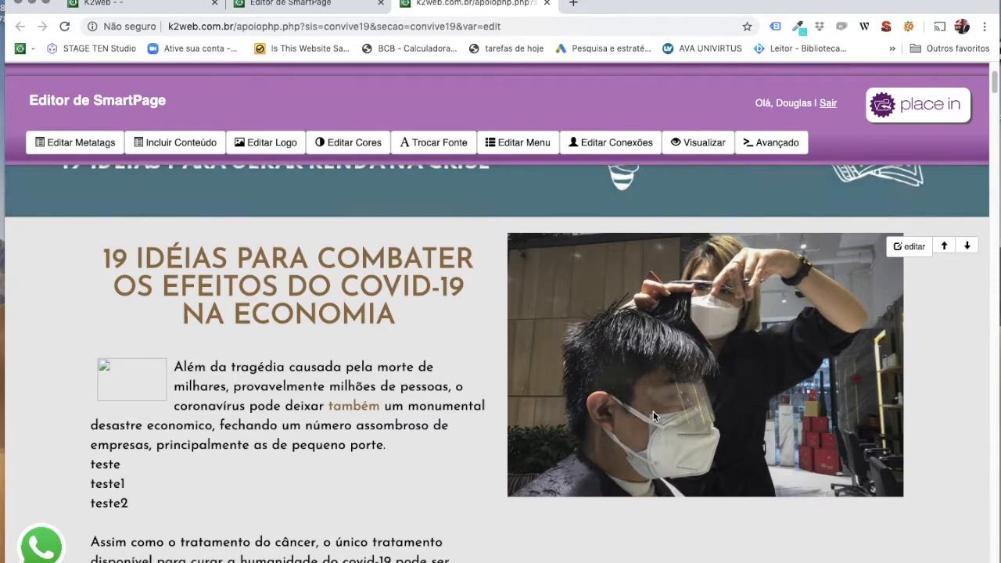
click(899, 251)
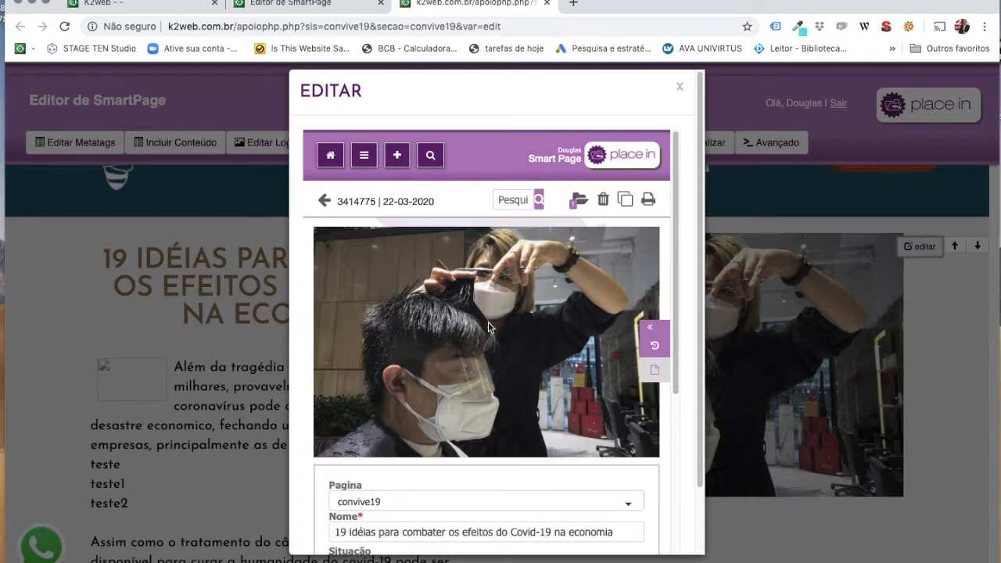
scroll(498, 361, down, 1)
scroll(498, 361, up, 1)
scroll(451, 356, down, 3)
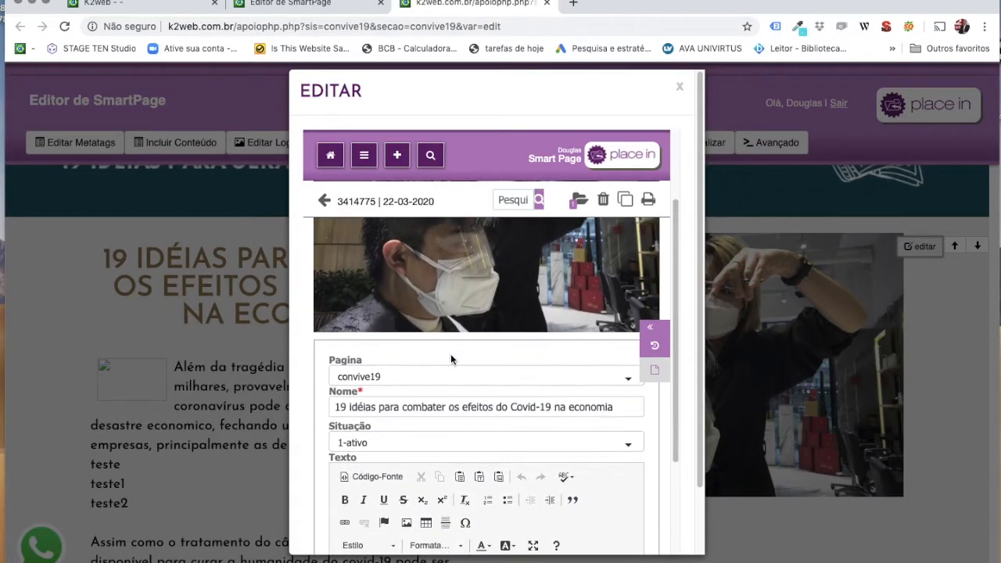
scroll(451, 359, down, 4)
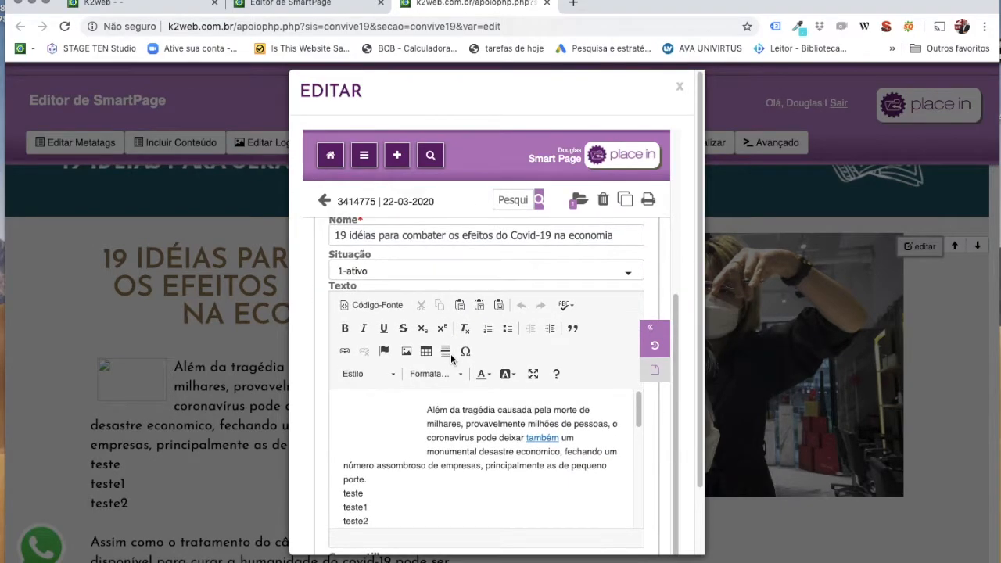
scroll(450, 353, up, 7)
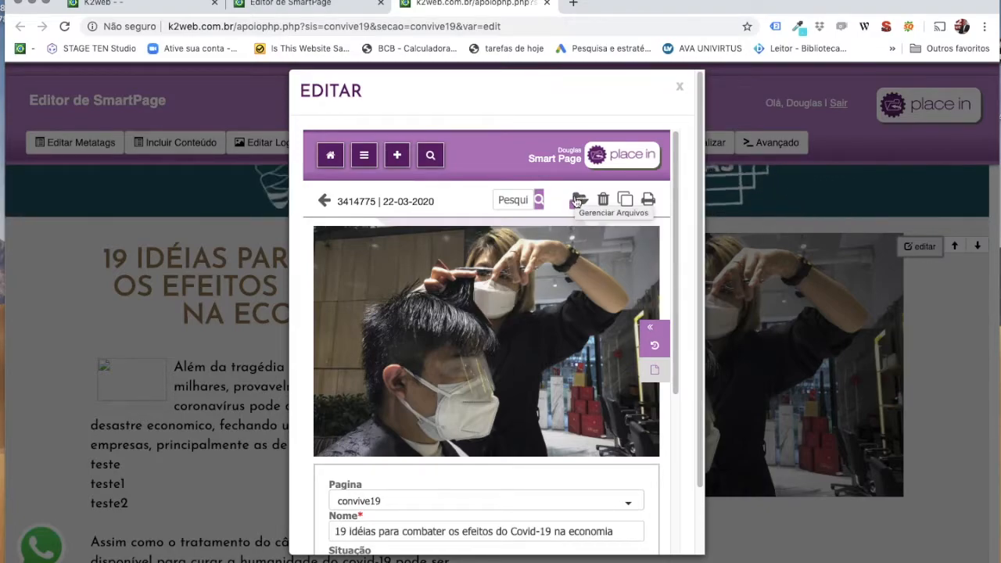
click(577, 201)
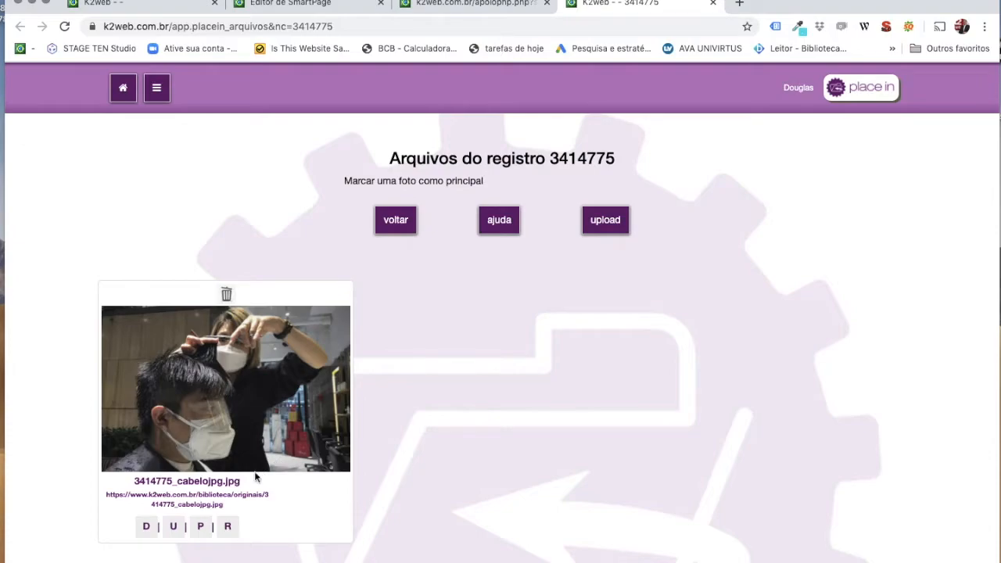
click(198, 504)
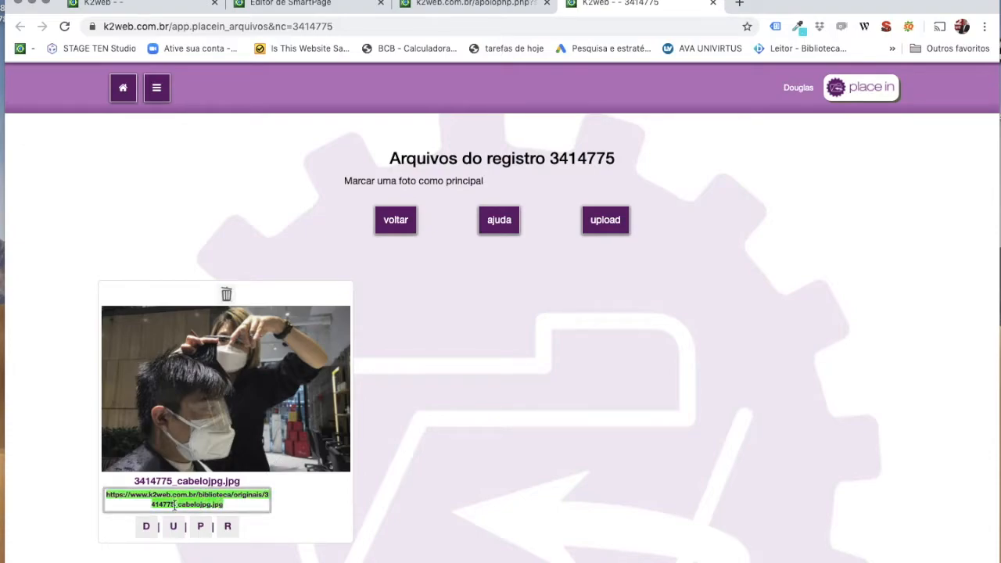
click(227, 504)
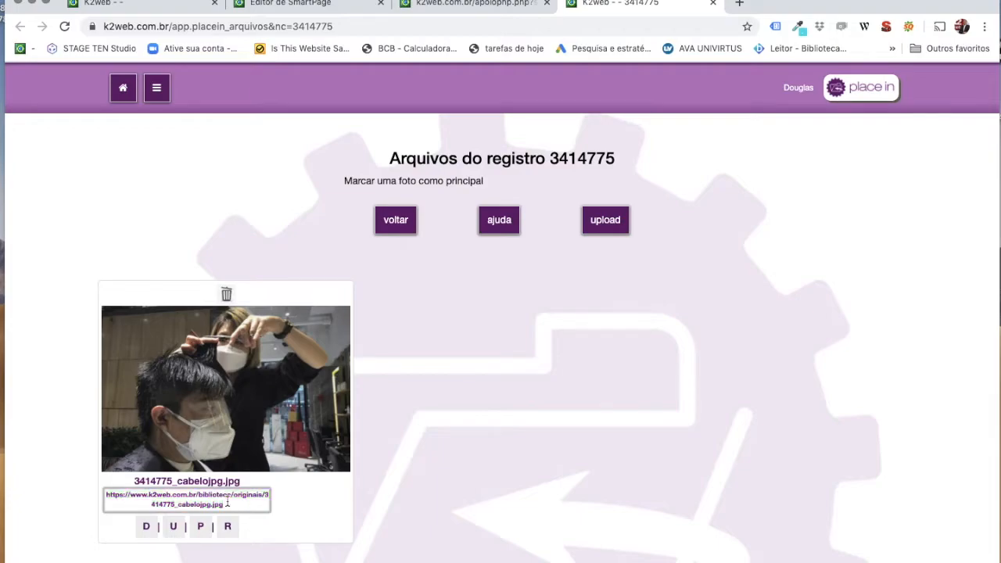
drag(225, 504, 110, 490)
key(super+c)
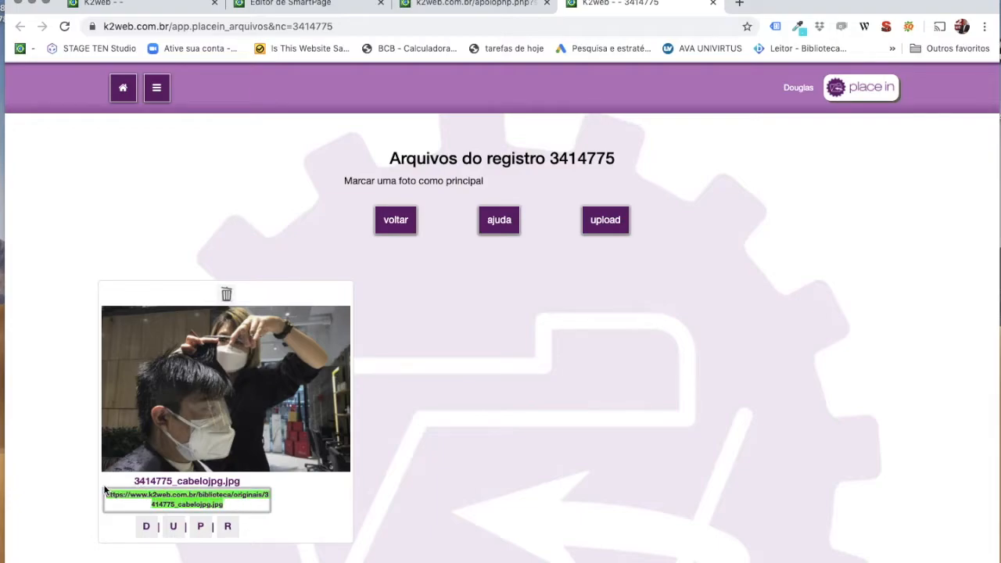
click(394, 224)
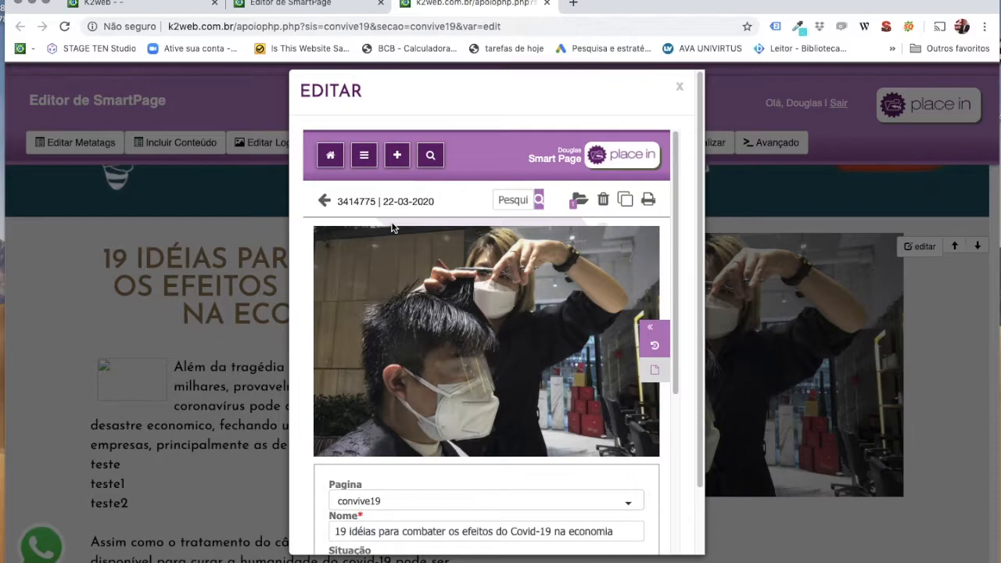
Point the broken picture at the pasted haircut photo address and set its width to 200, keeping proportions.
scroll(467, 401, down, 4)
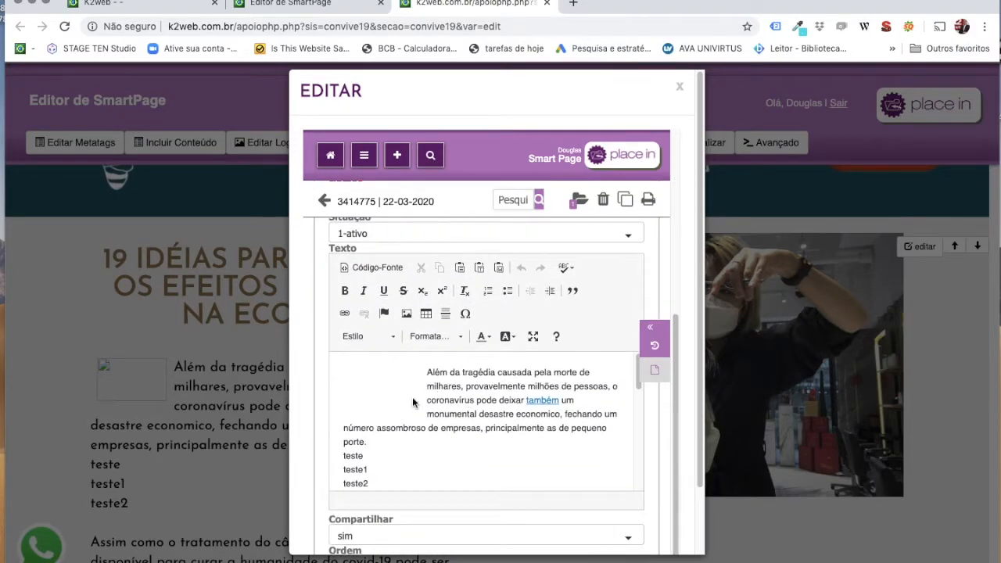
double_click(371, 402)
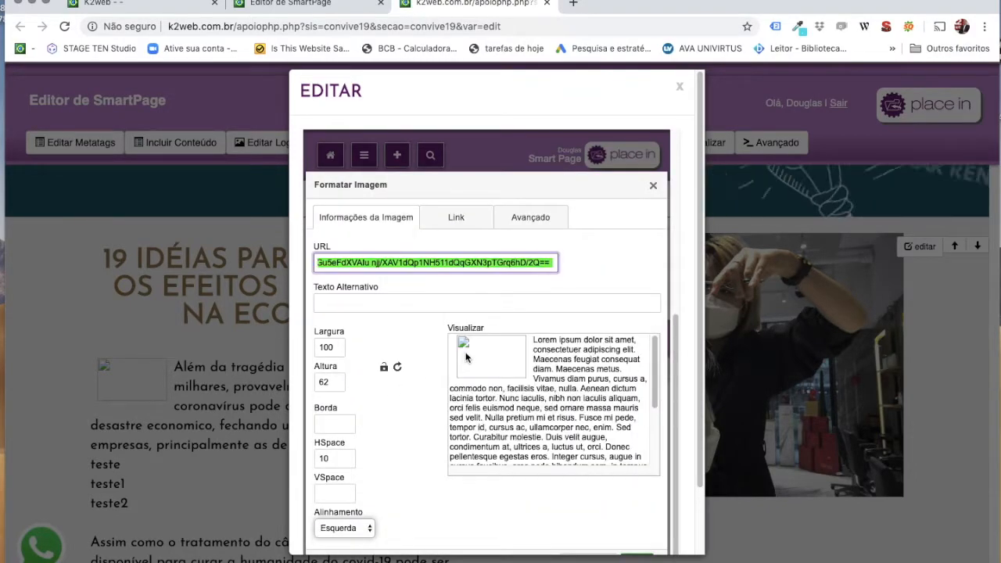
key(super+v)
click(644, 364)
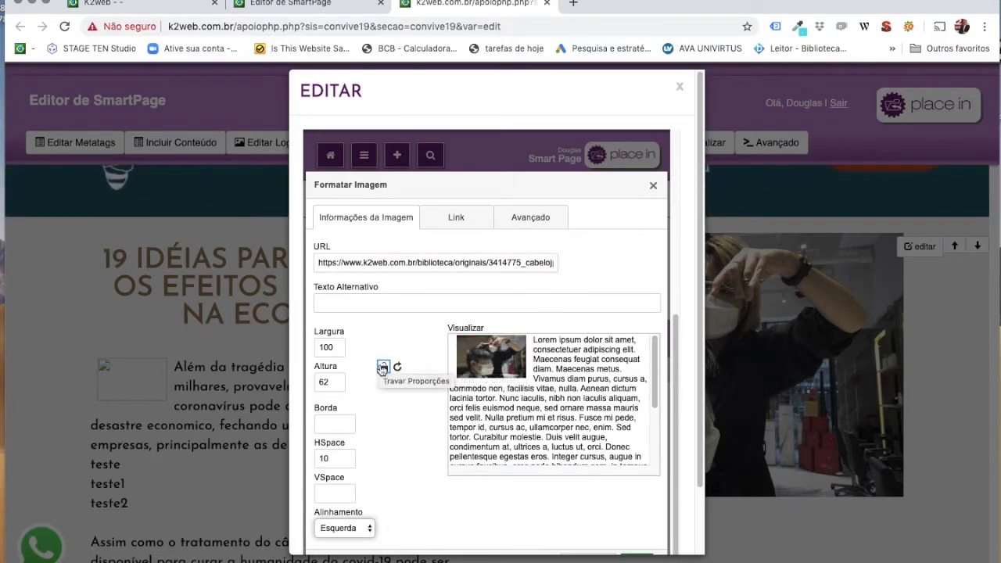
click(383, 367)
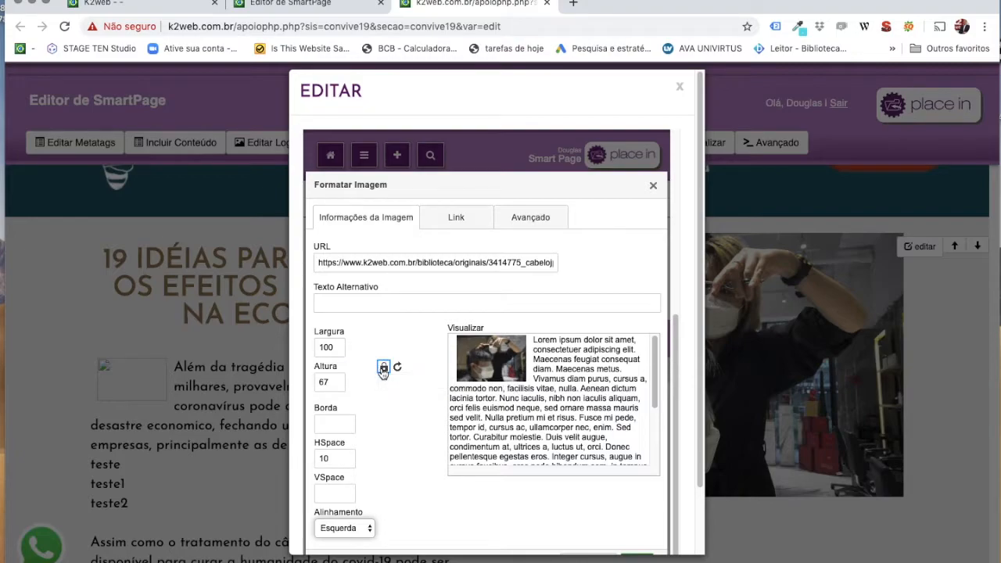
double_click(334, 349)
text(200)
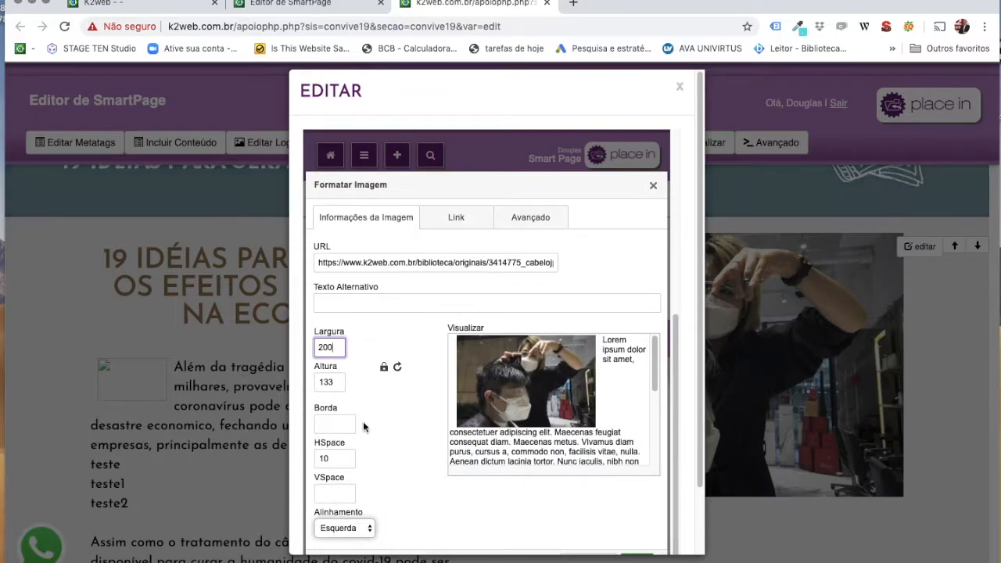
scroll(533, 466, down, 5)
click(637, 487)
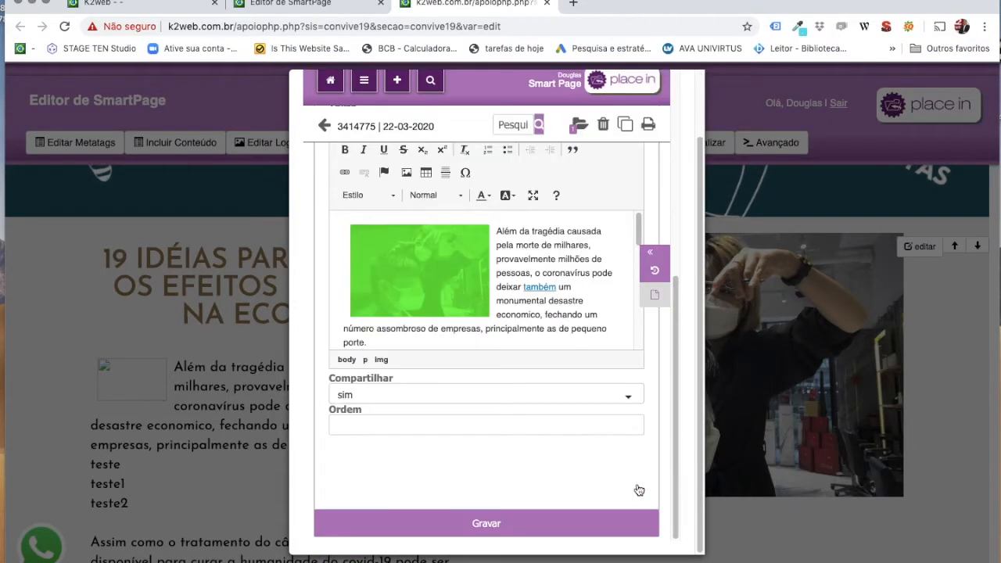
scroll(547, 329, down, 3)
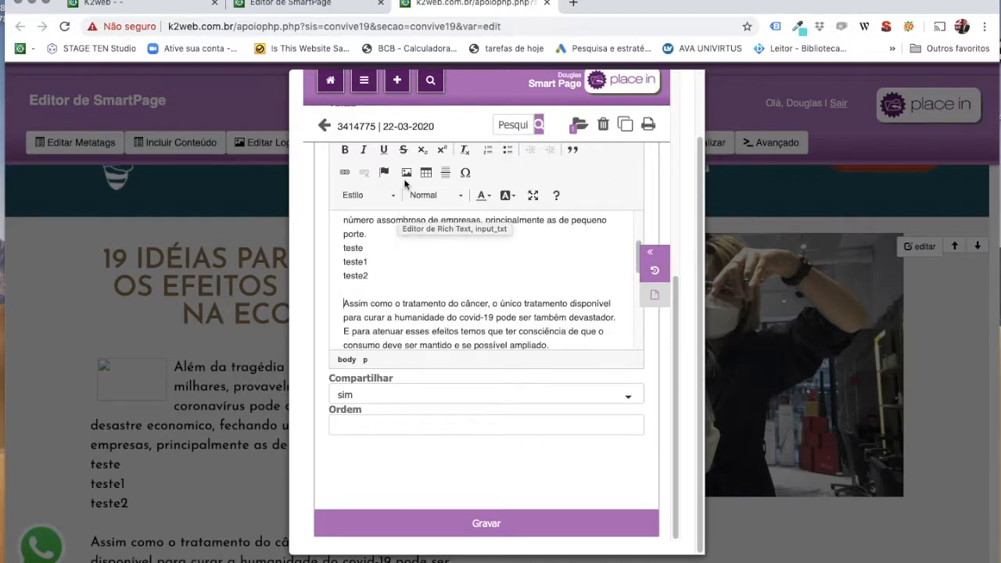
click(406, 172)
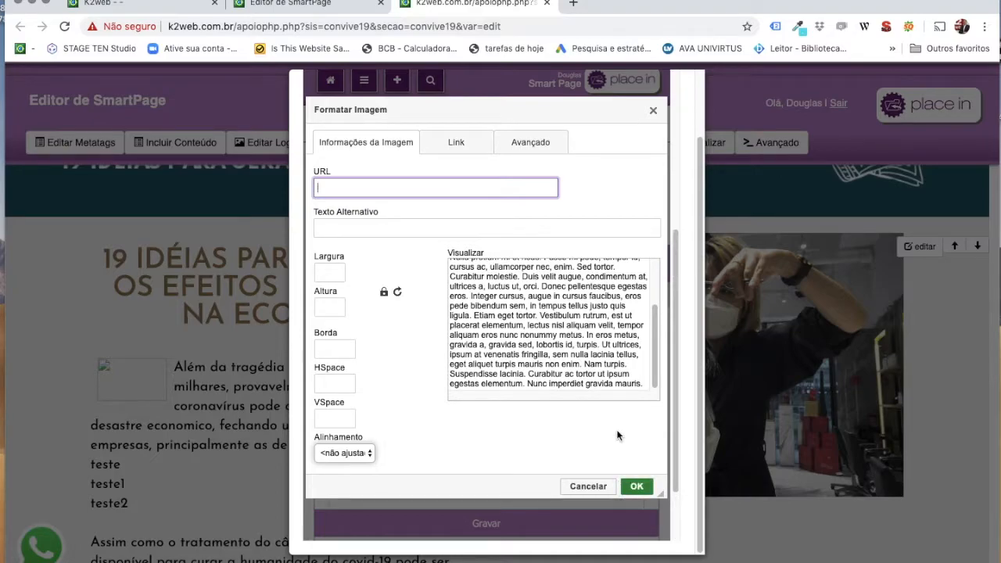
click(600, 488)
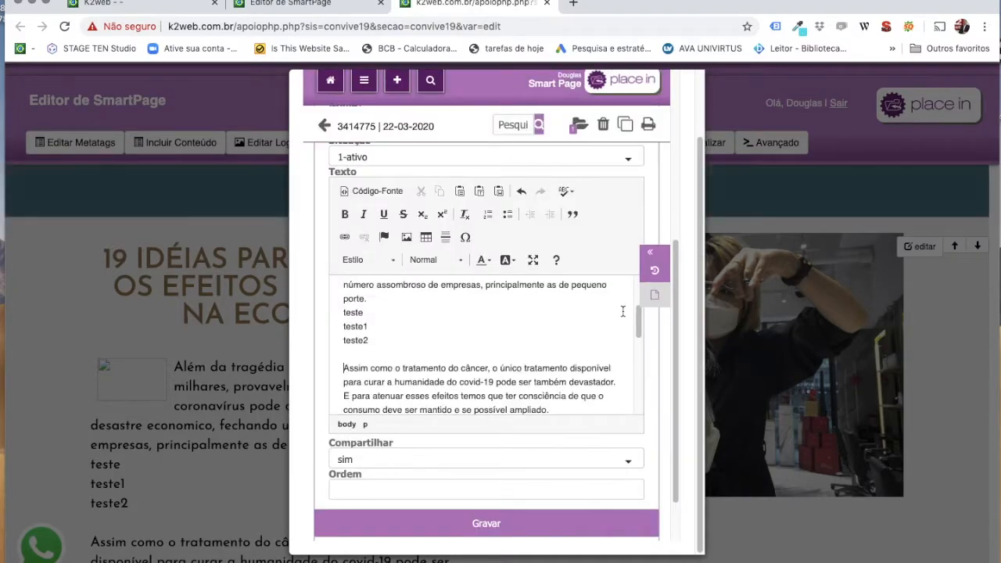
Upload apps.png to record 3414775's files, unmark it as main photo, and select its URL.
click(579, 125)
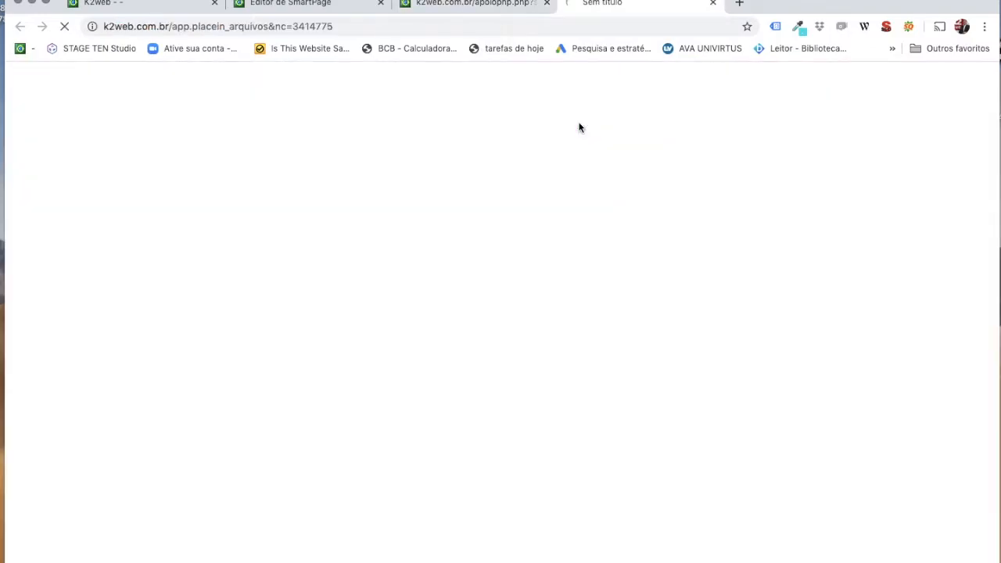
click(605, 219)
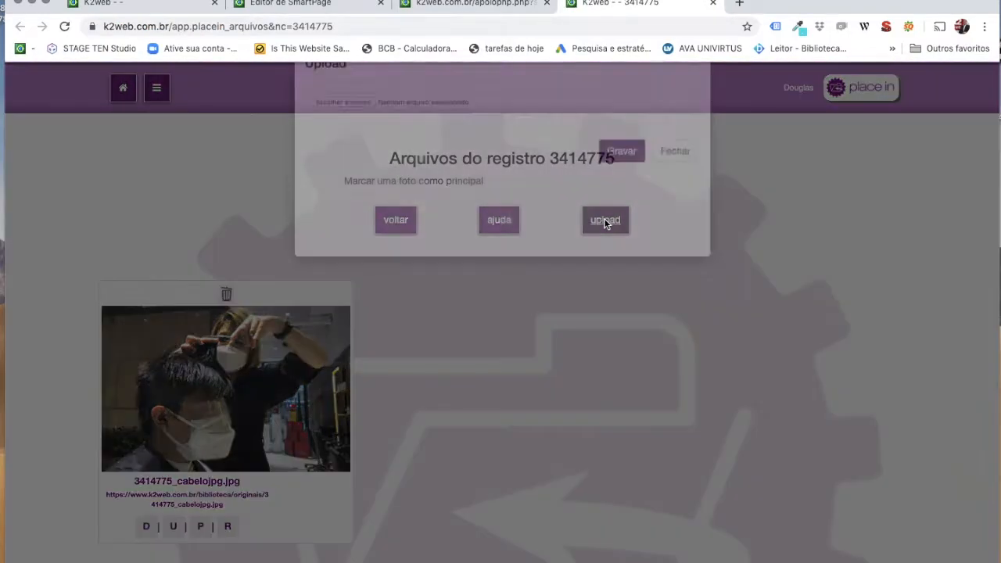
click(336, 144)
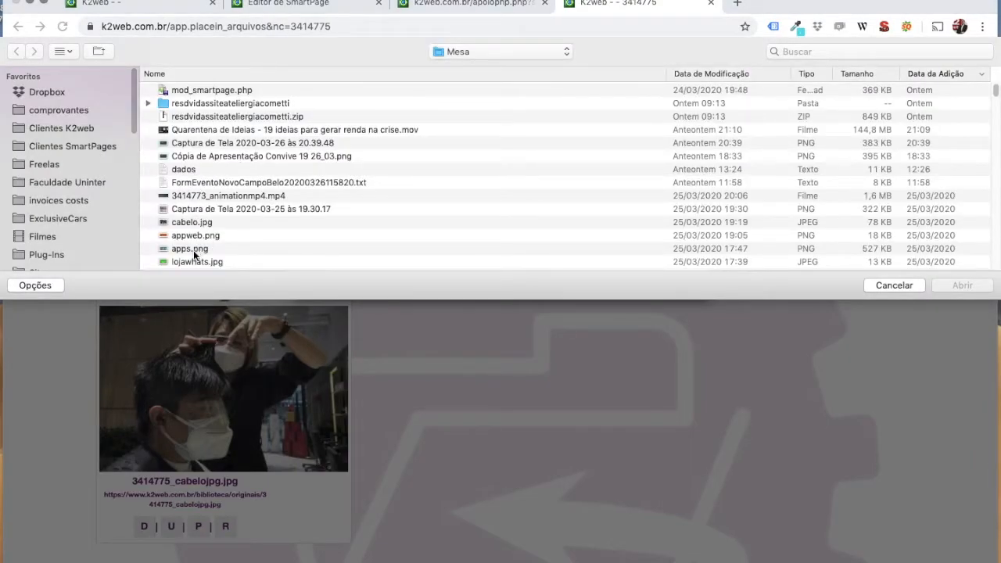
double_click(197, 251)
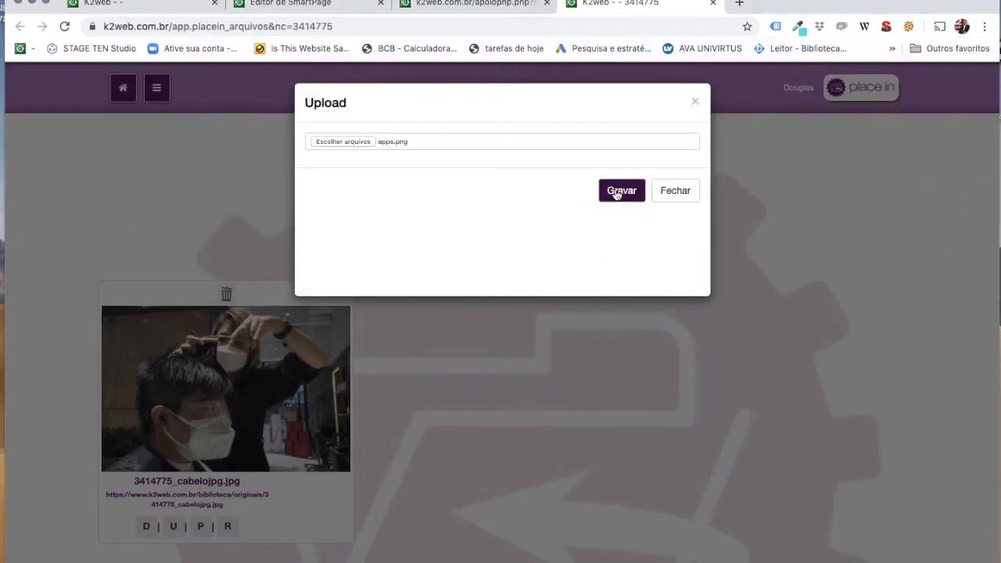
click(617, 195)
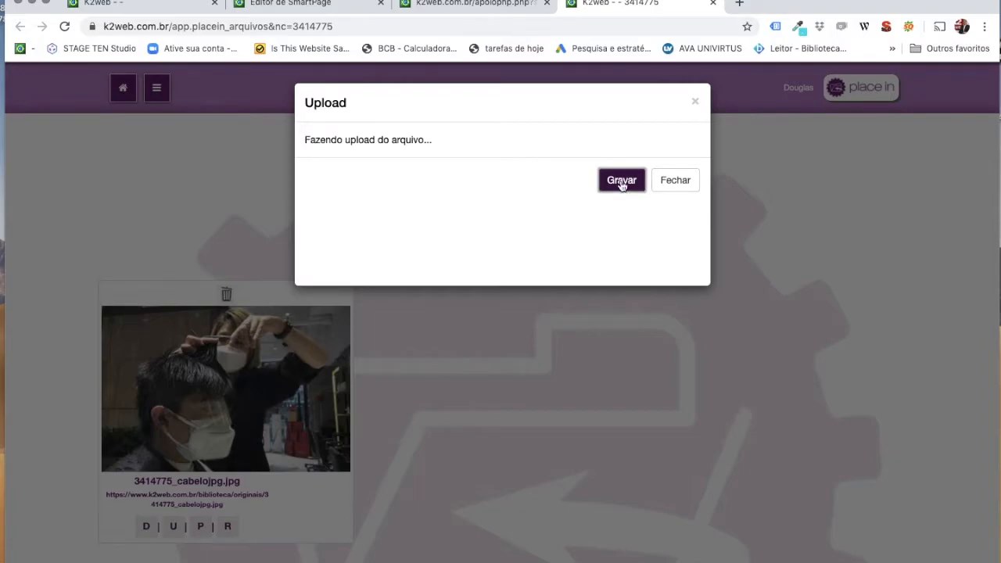
click(664, 185)
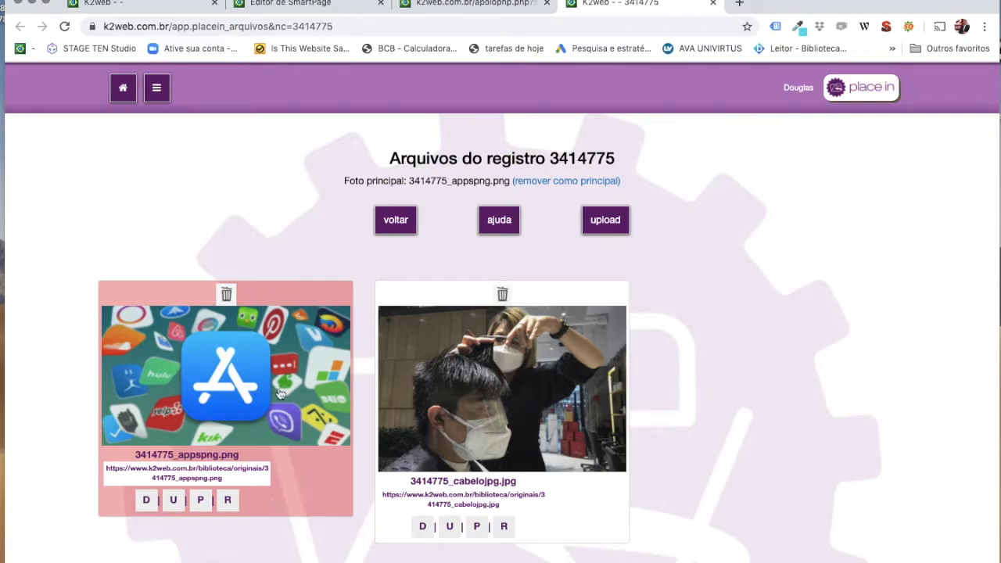
click(553, 186)
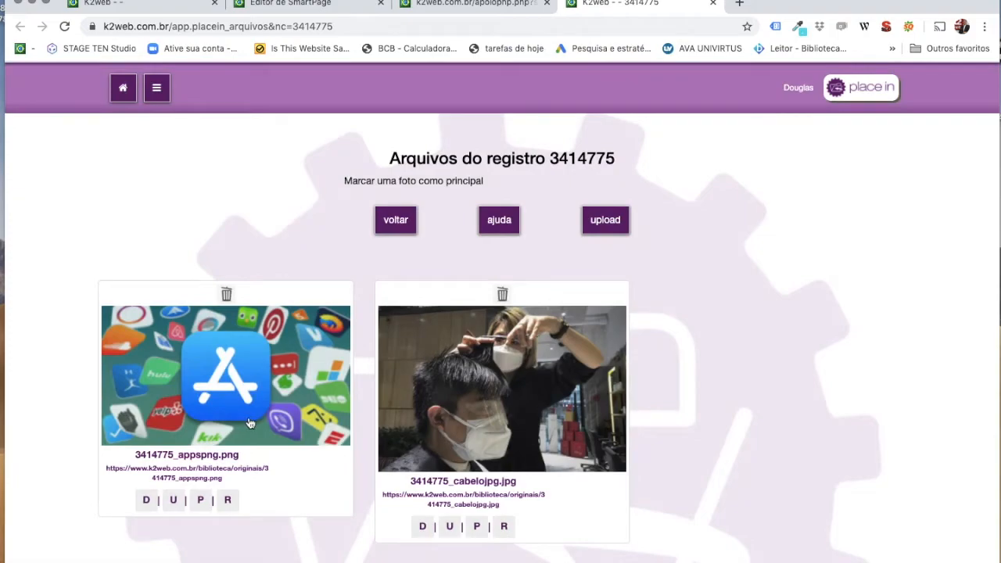
drag(238, 480, 101, 470)
Start inserting an image before the 'Assim' paragraph using the pasted apps image address.
click(397, 224)
scroll(469, 352, down, 3)
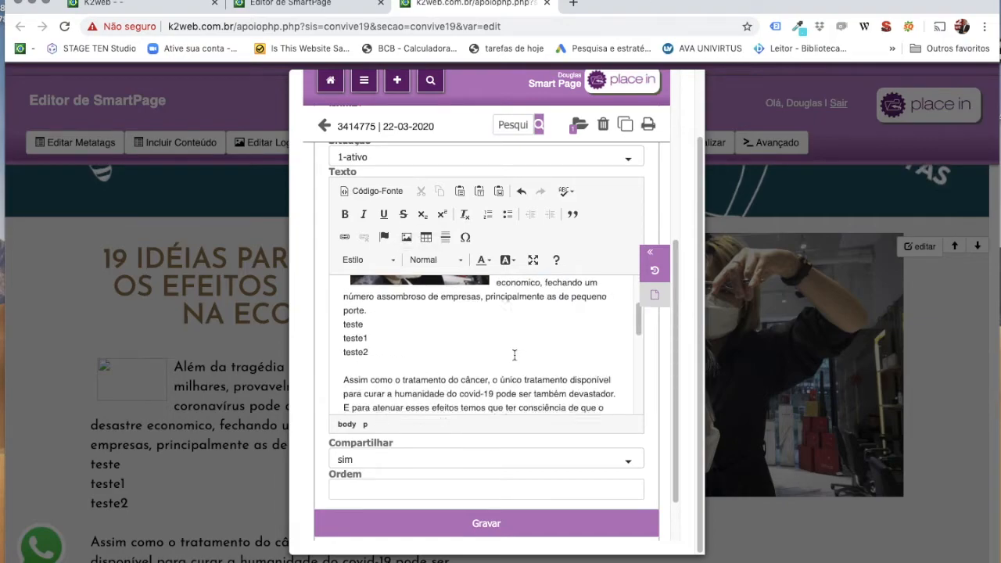
click(344, 366)
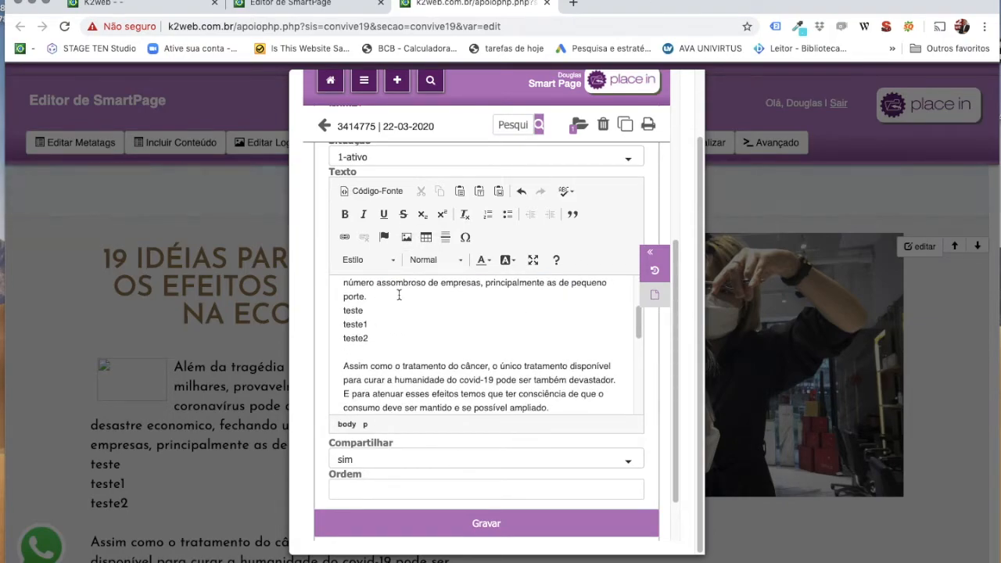
click(405, 237)
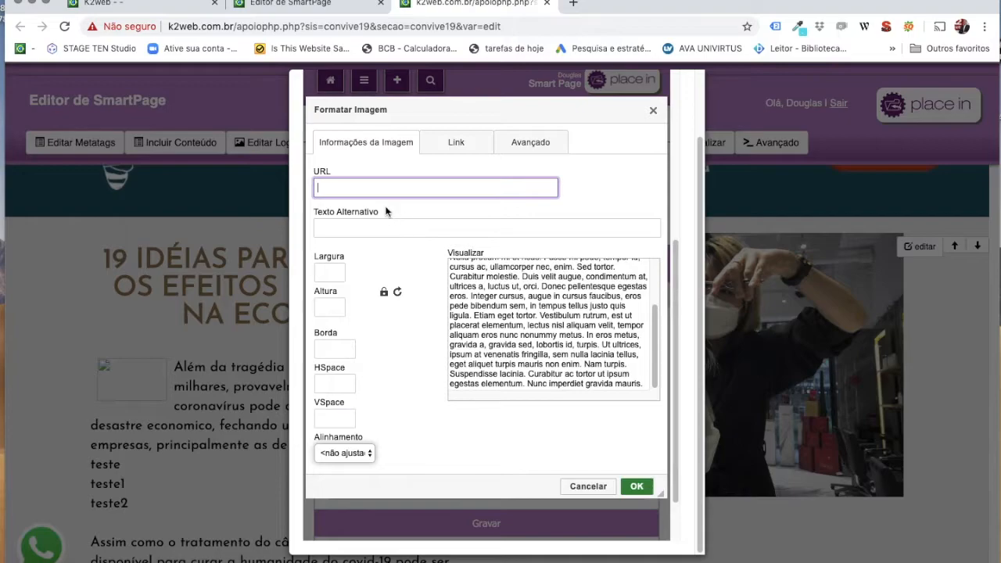
key(super+v)
click(372, 235)
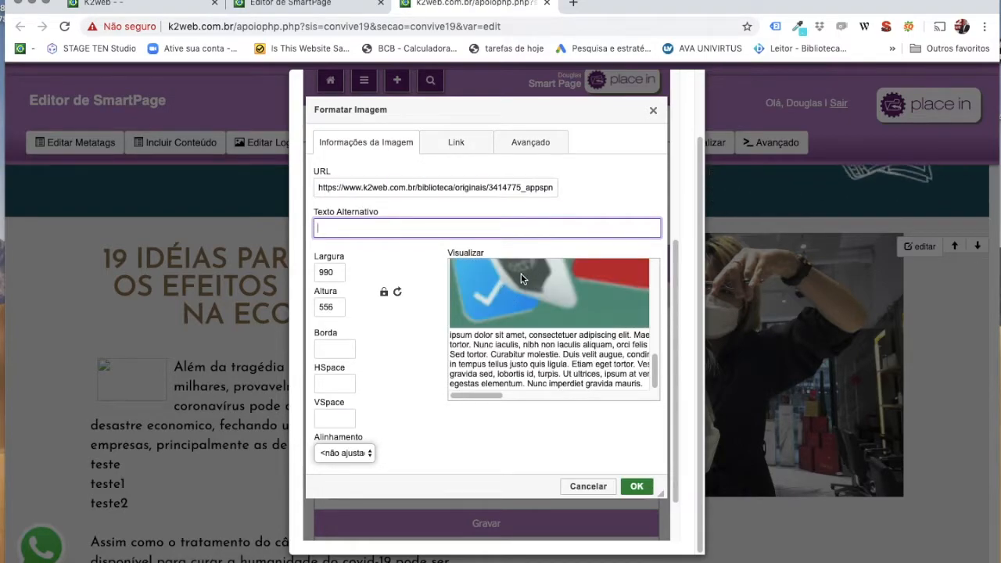
Set the apps image to Largura 200, HSpace 10, Alinhamento Direita, and insert it.
scroll(508, 295, up, 1)
scroll(509, 290, up, 2)
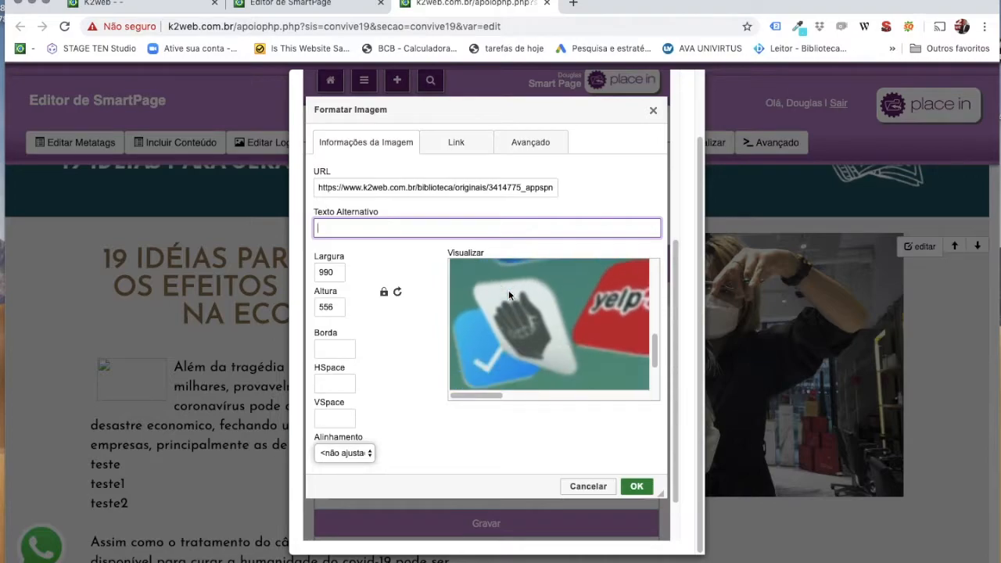
double_click(335, 270)
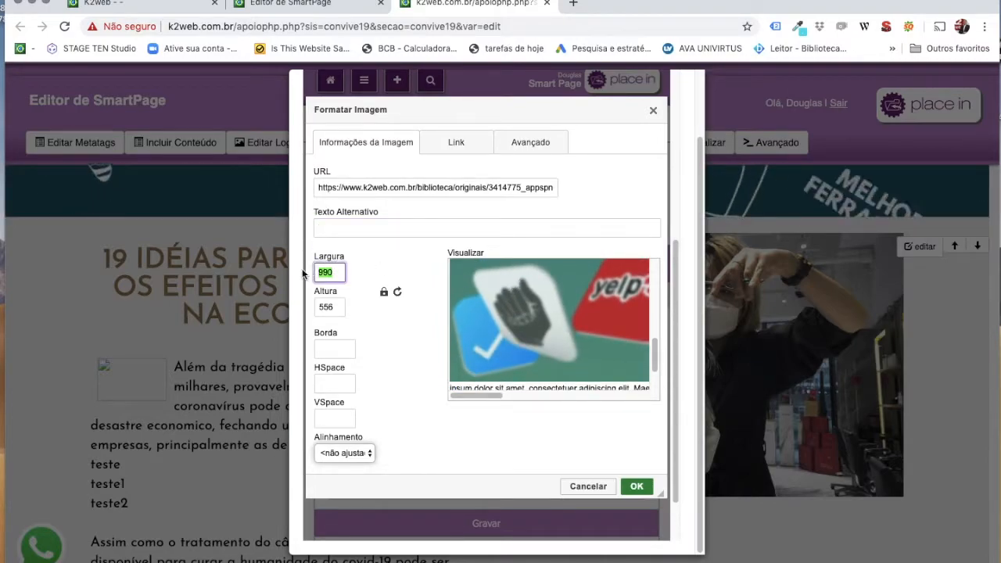
text(200)
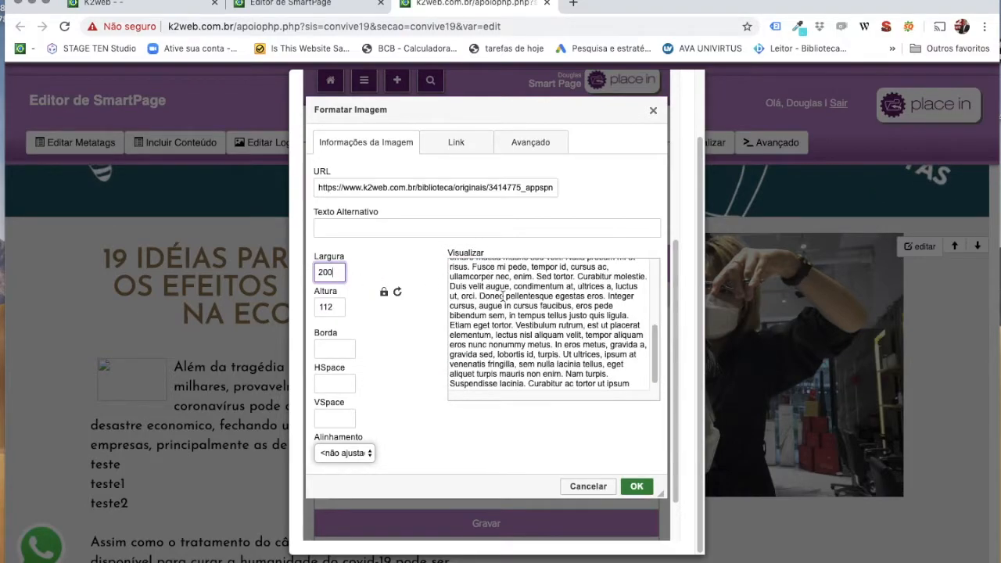
scroll(503, 295, up, 3)
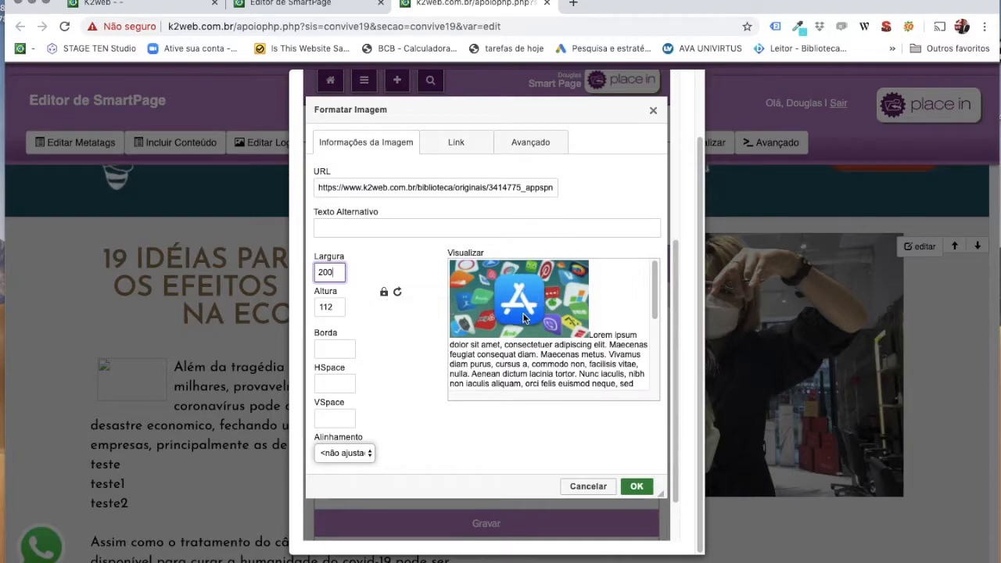
click(337, 384)
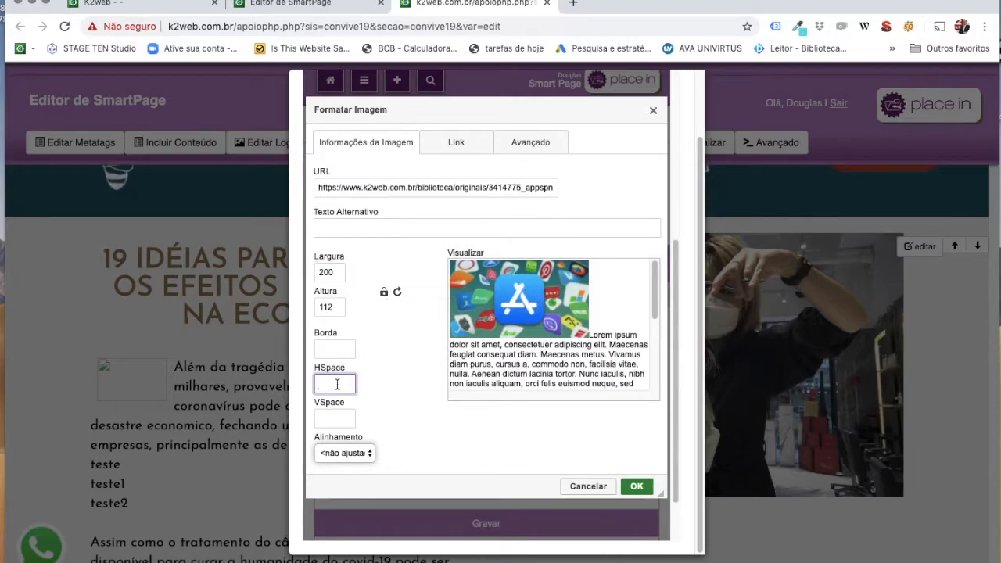
text(10)
click(345, 452)
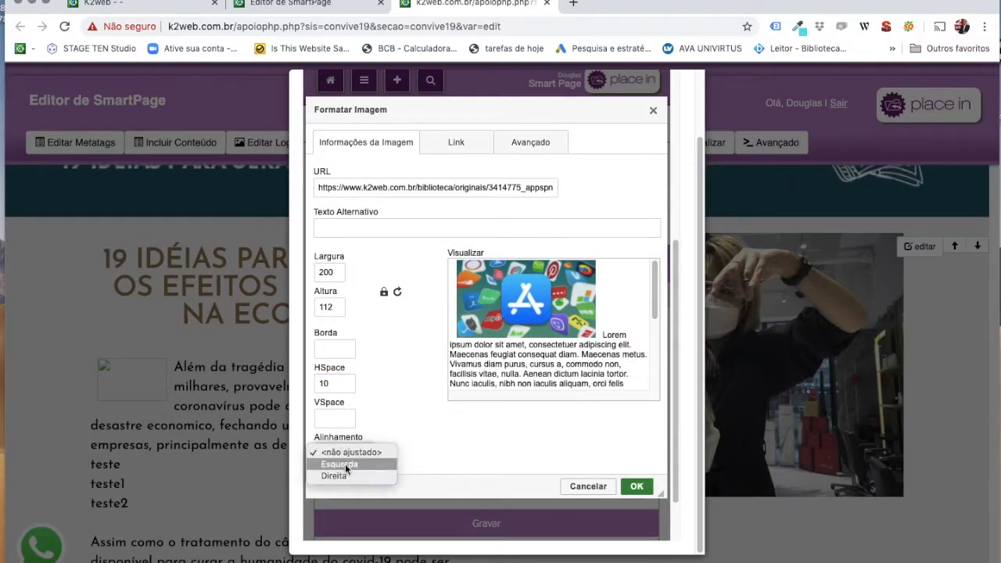
click(348, 475)
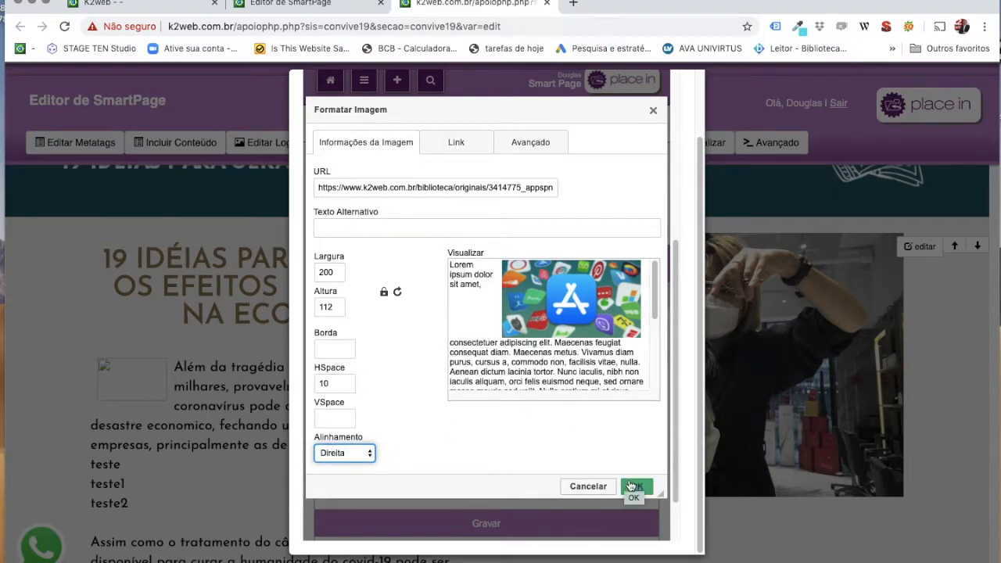
click(636, 485)
scroll(539, 347, down, 2)
scroll(539, 347, up, 3)
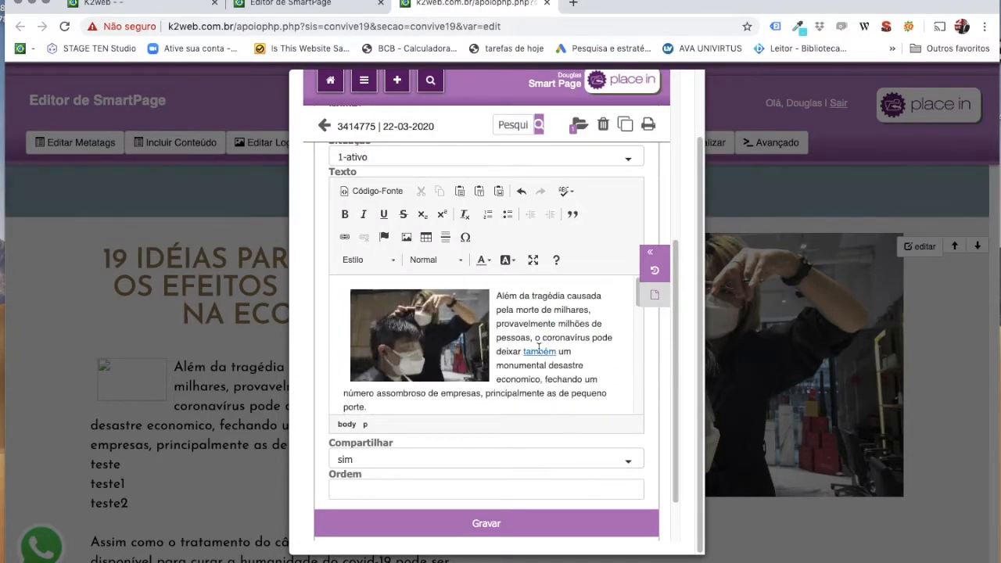
scroll(539, 347, down, 3)
Scroll to the '1) Menuselling - Venda por Menu' block and open its edit form.
scroll(538, 347, down, 2)
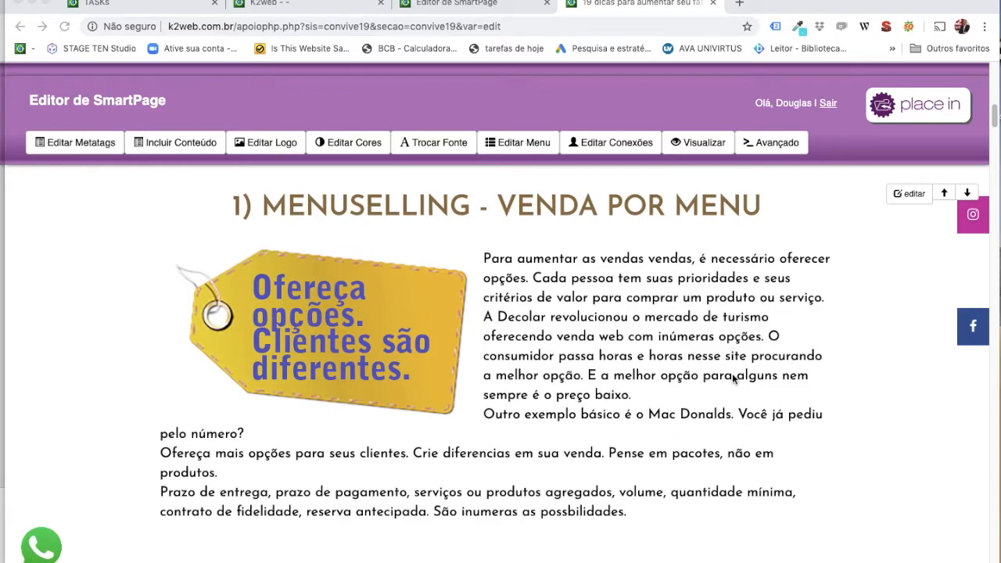
click(904, 195)
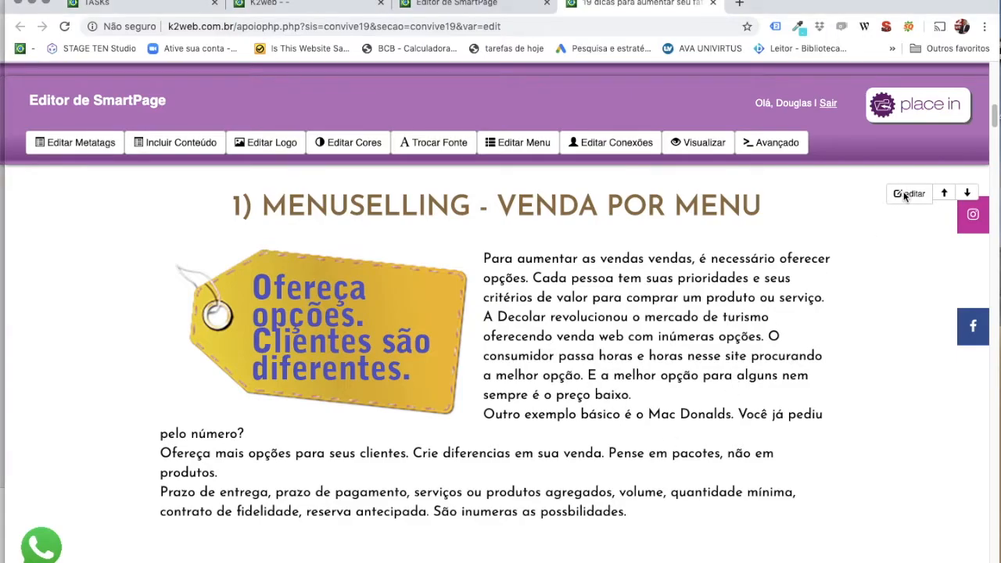
click(903, 195)
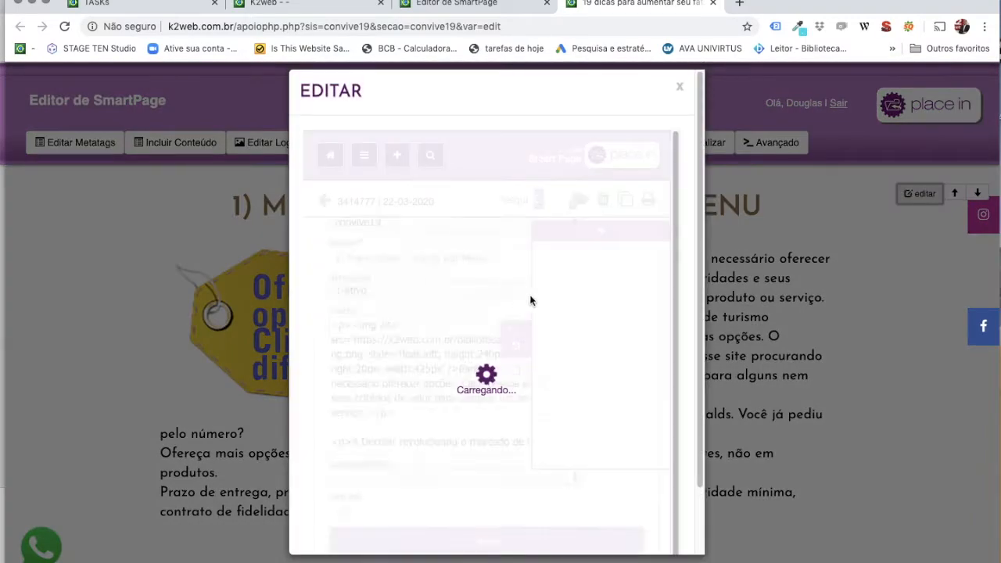
scroll(429, 457, down, 3)
scroll(429, 458, up, 3)
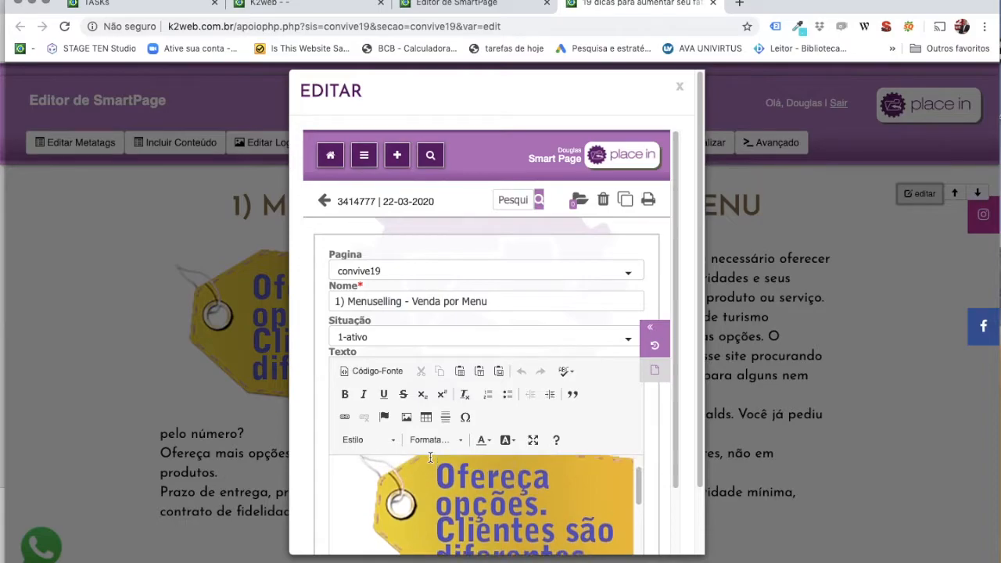
scroll(313, 476, down, 2)
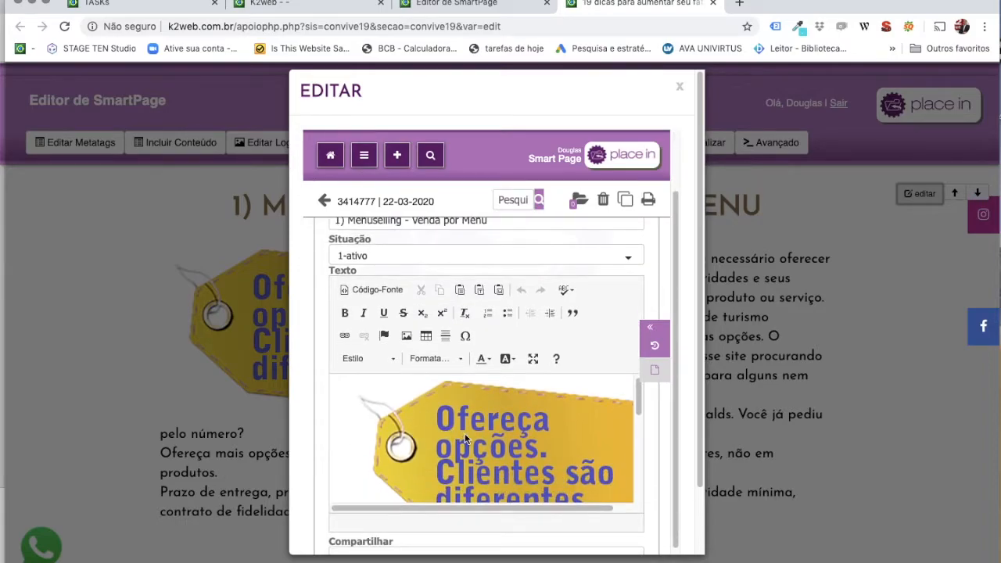
Try adding a link to the price-tag image, typing 'te' as the address and confirming.
click(464, 433)
click(344, 336)
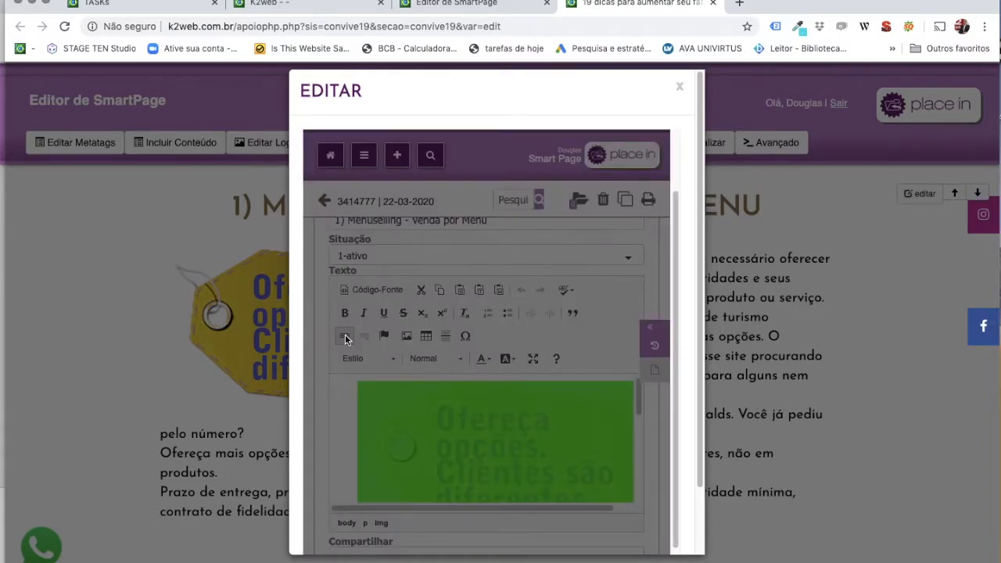
click(387, 338)
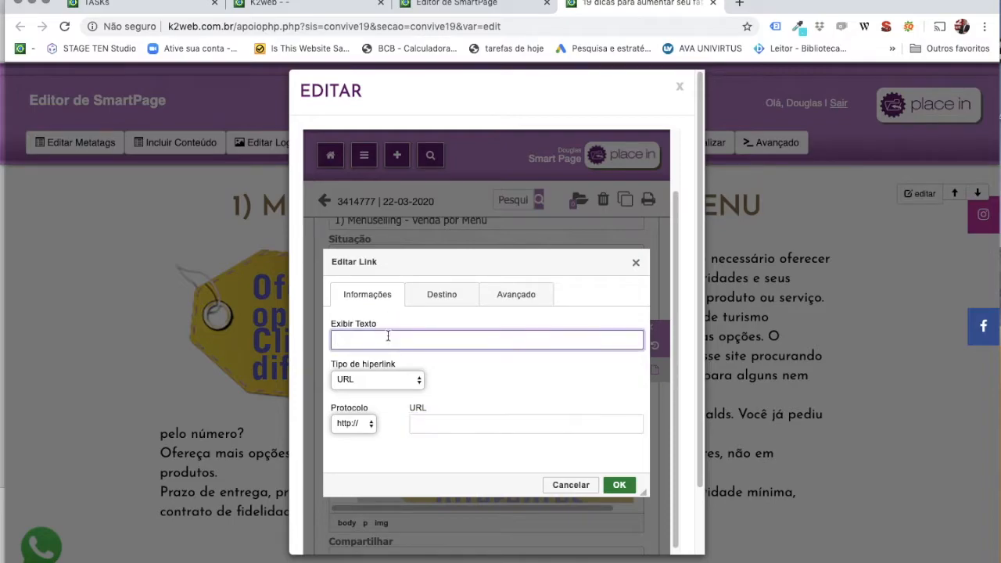
click(425, 425)
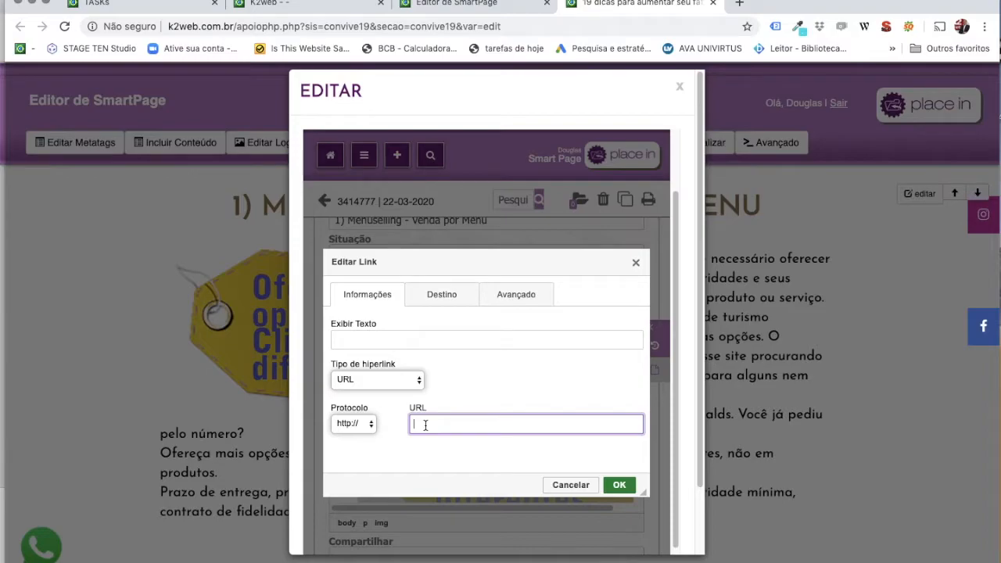
text(te)
click(615, 485)
click(349, 440)
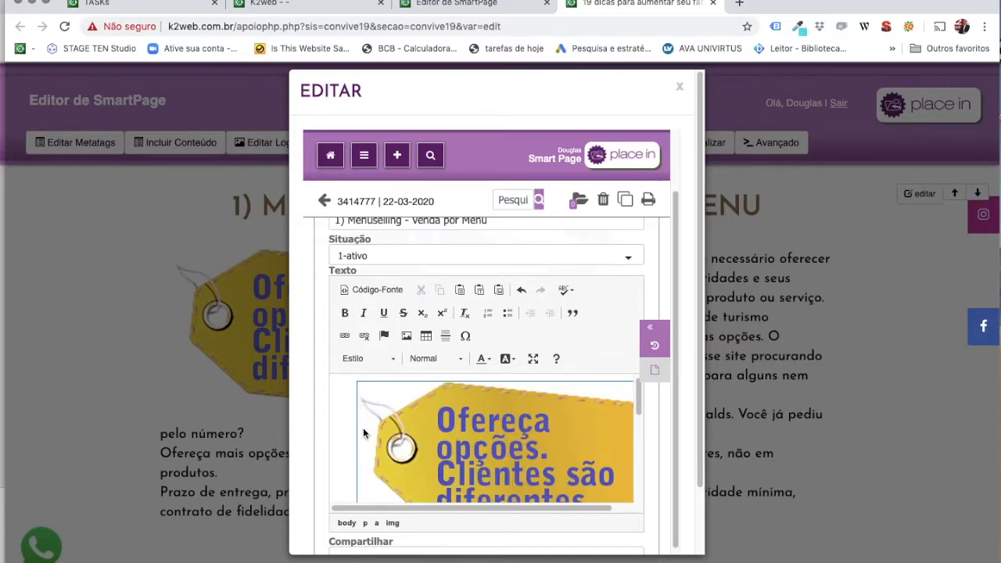
double_click(448, 427)
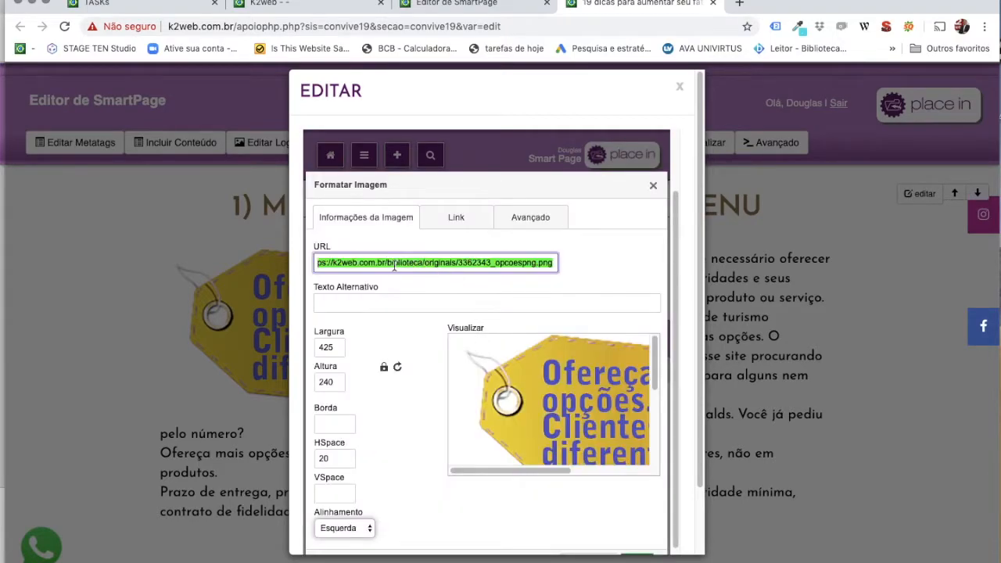
click(444, 223)
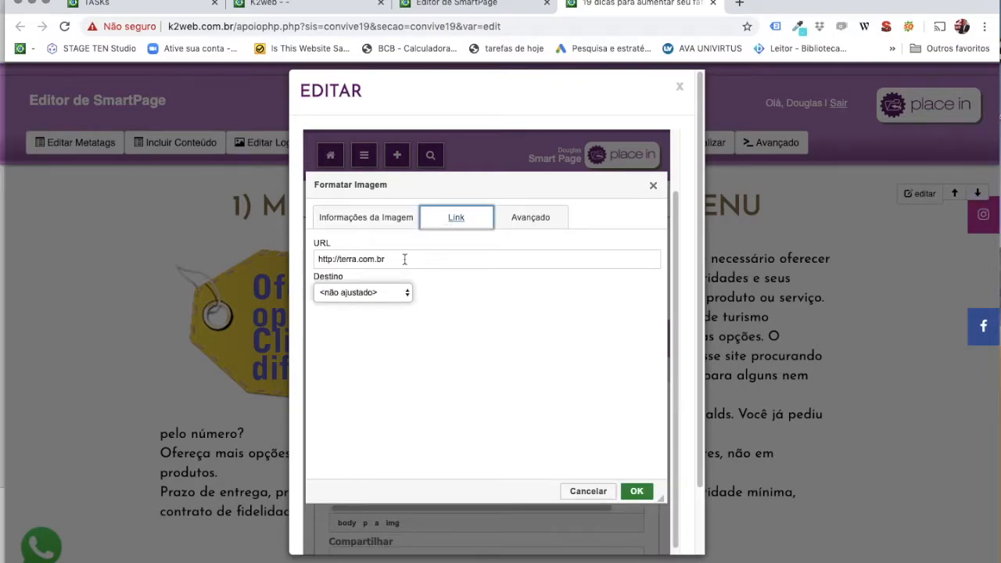
click(362, 293)
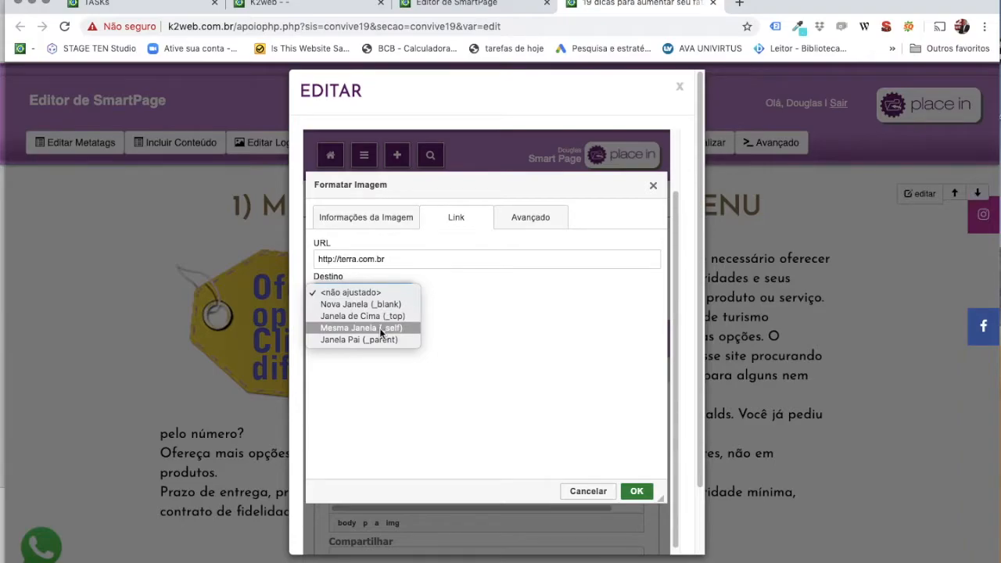
click(460, 325)
drag(401, 259, 286, 258)
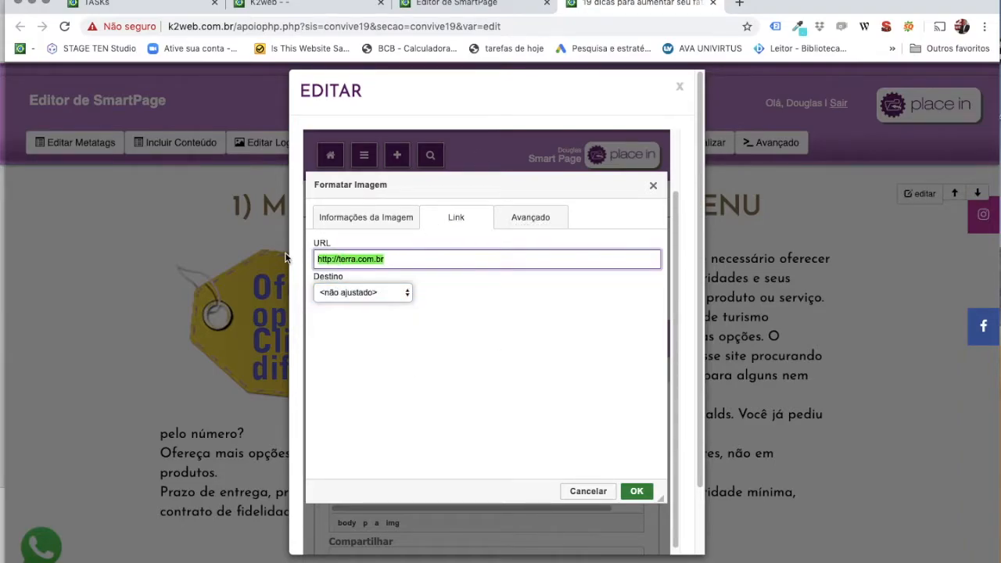
key(BackSpace)
Confirm the image settings with OK and open a new Chrome window.
click(641, 493)
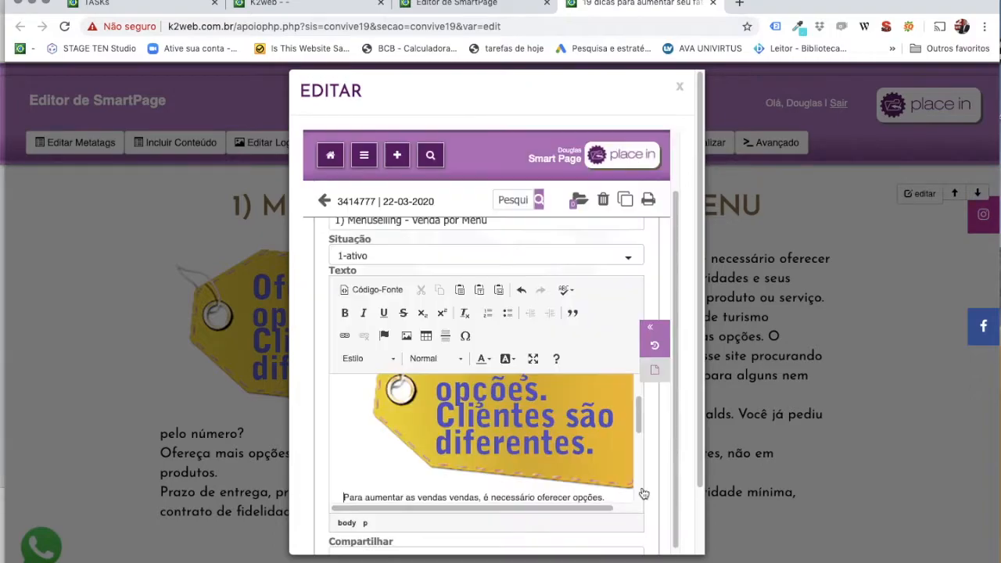
scroll(391, 435, down, 3)
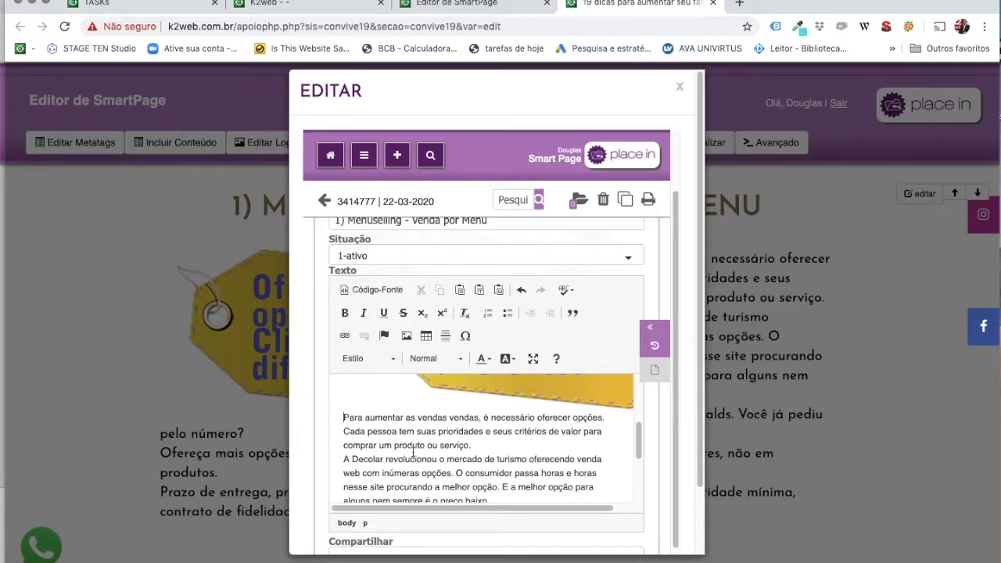
key(super+n)
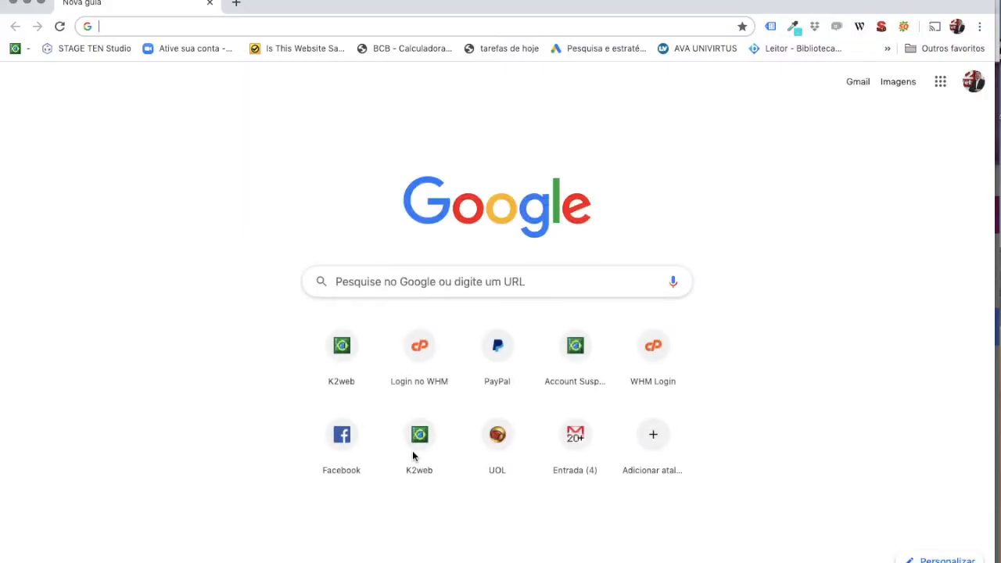
Search Google Images for 'compre agora', copy the orange button image's address, and return to the editor.
text(compe)
key(BackSpace)
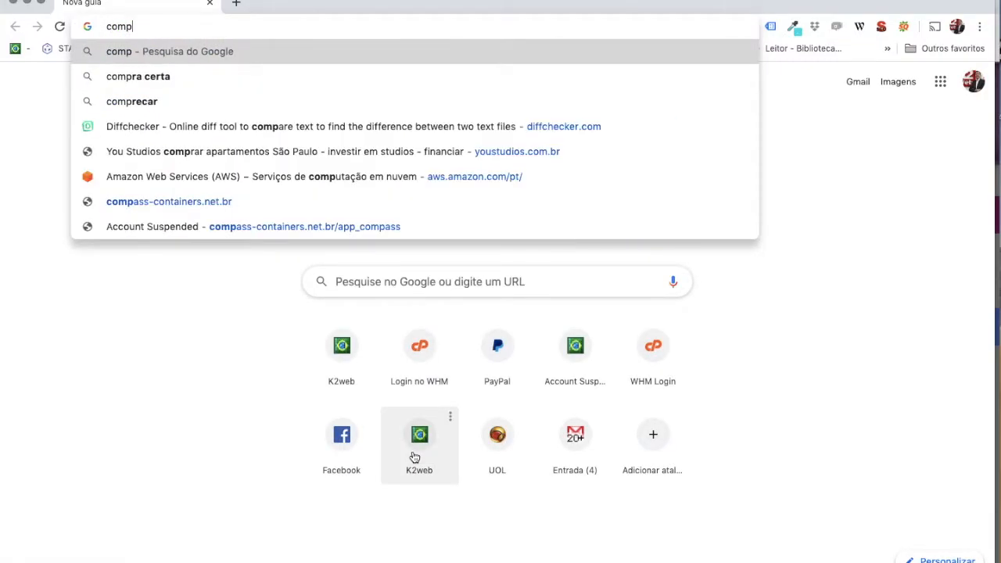
text(re agora)
key(Return)
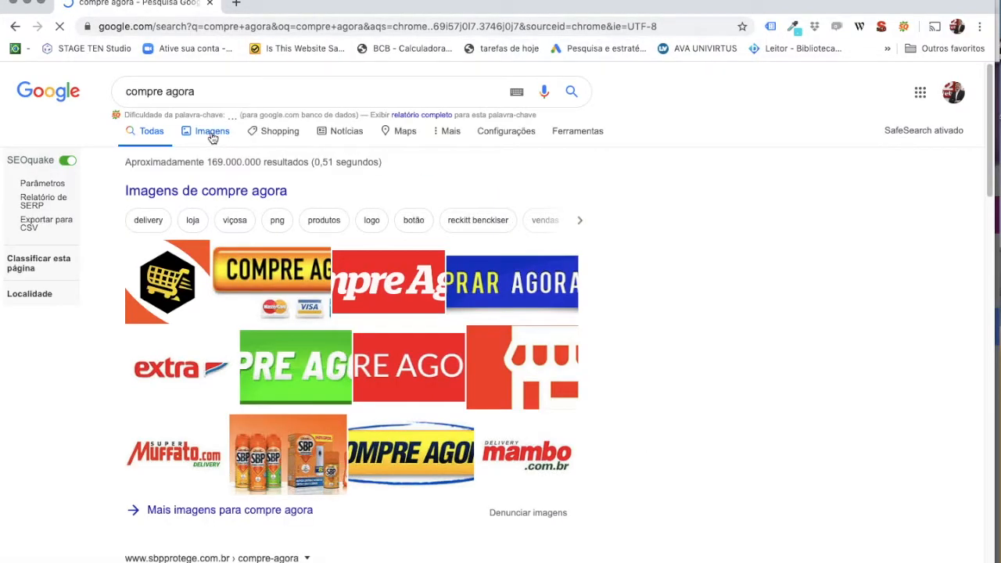
click(213, 131)
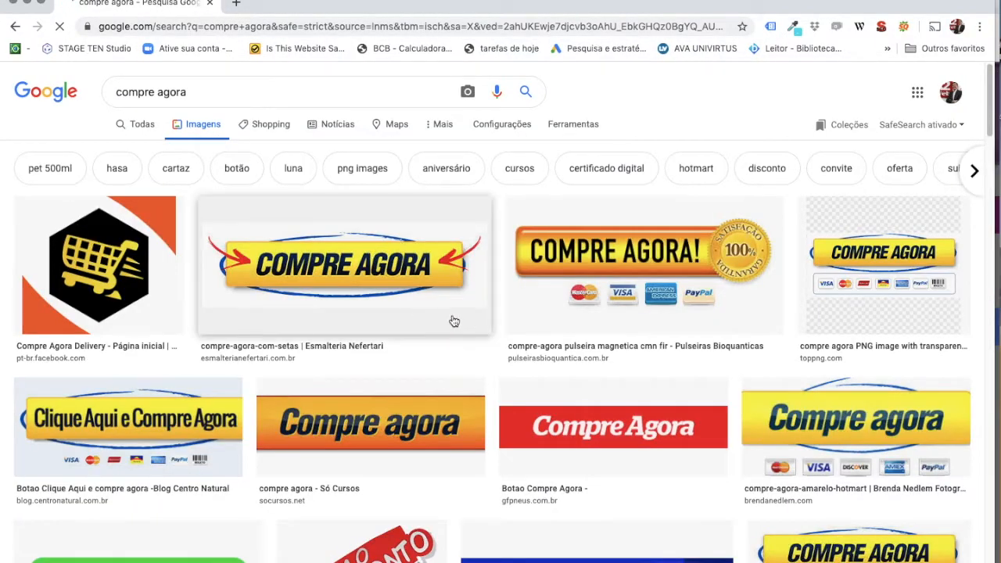
right_click(353, 426)
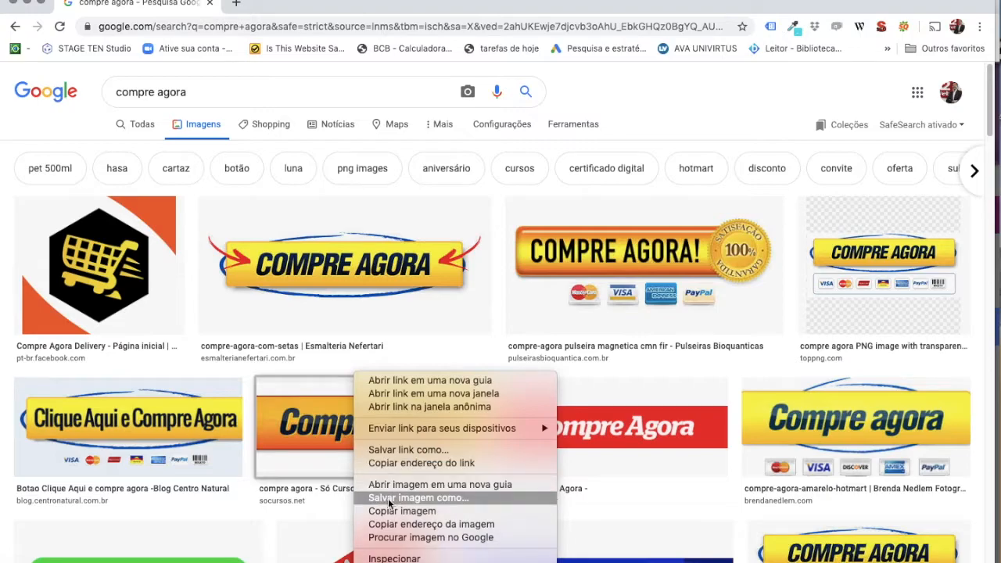
click(393, 525)
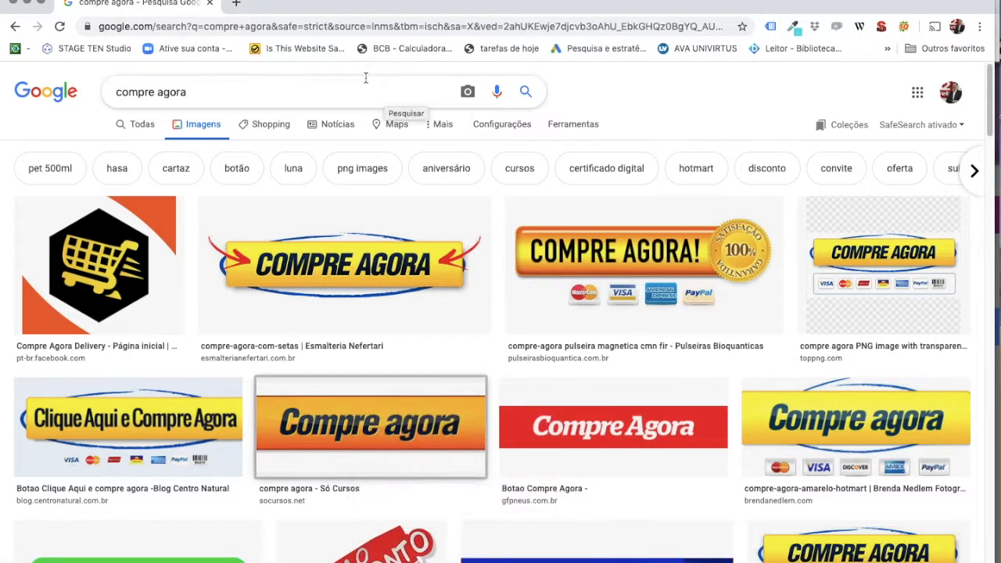
click(15, 4)
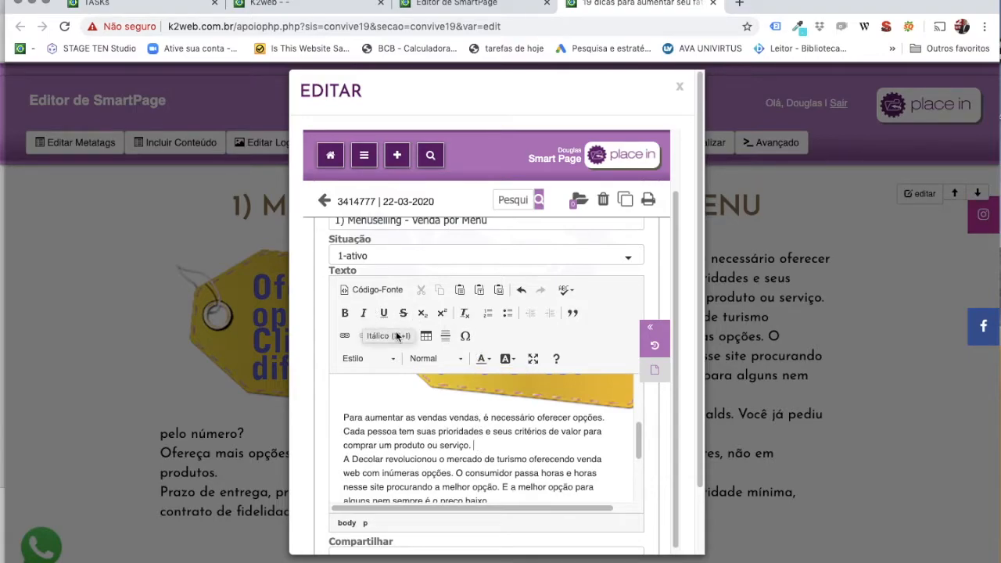
Insert the copied Compre agora button image after 'comprar um produto ou serviço.' at width 90.
click(406, 335)
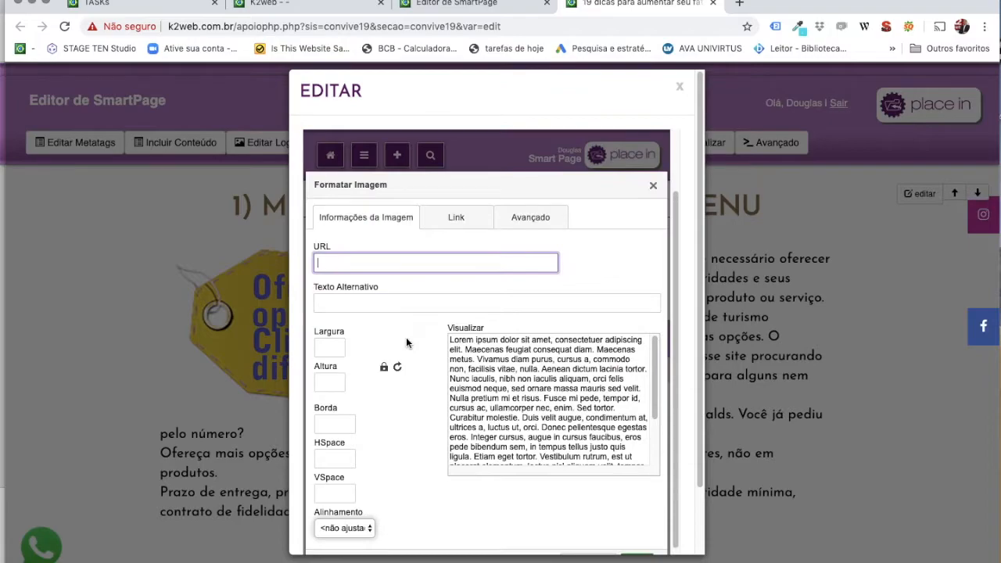
key(super+v)
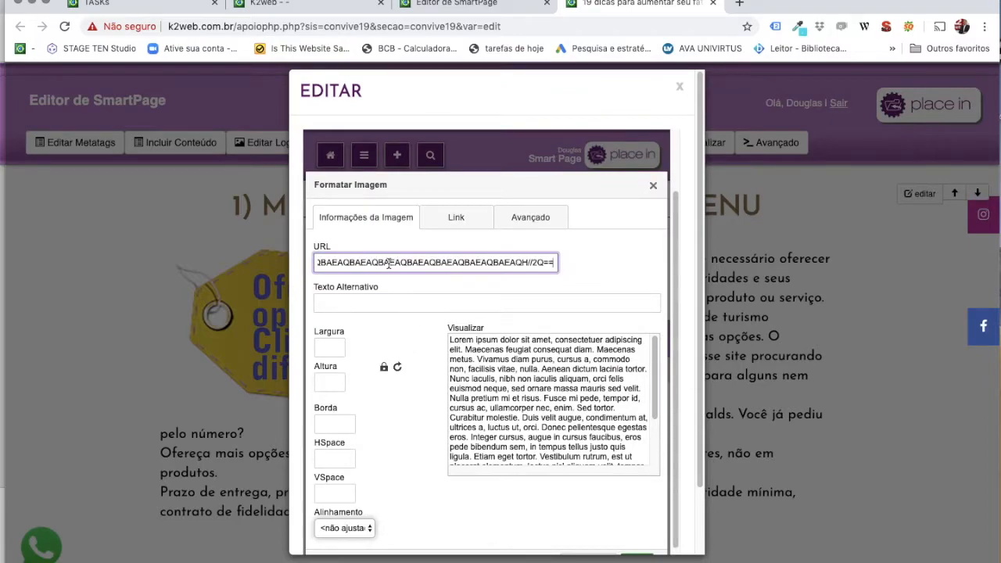
click(365, 300)
click(520, 380)
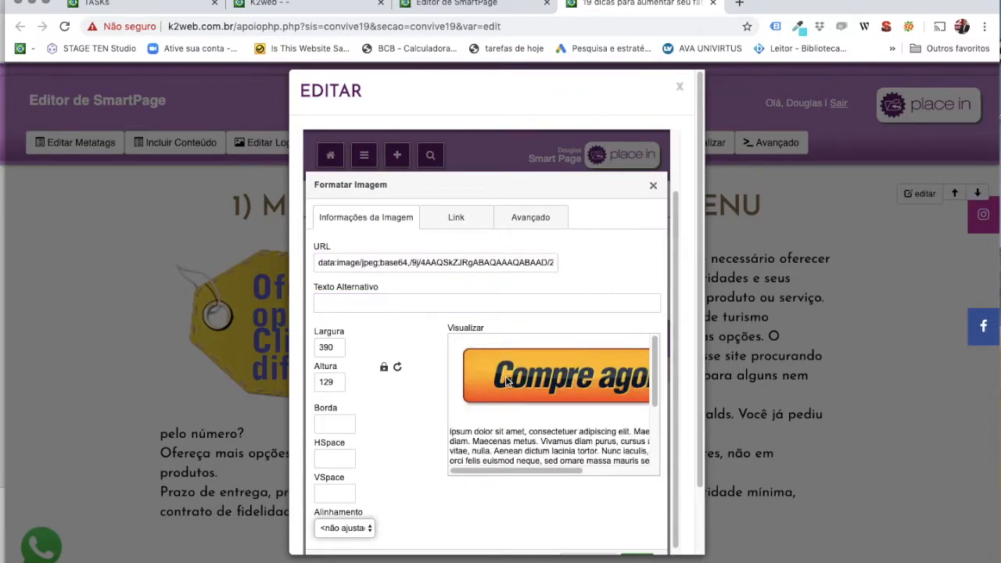
double_click(344, 348)
text(50)
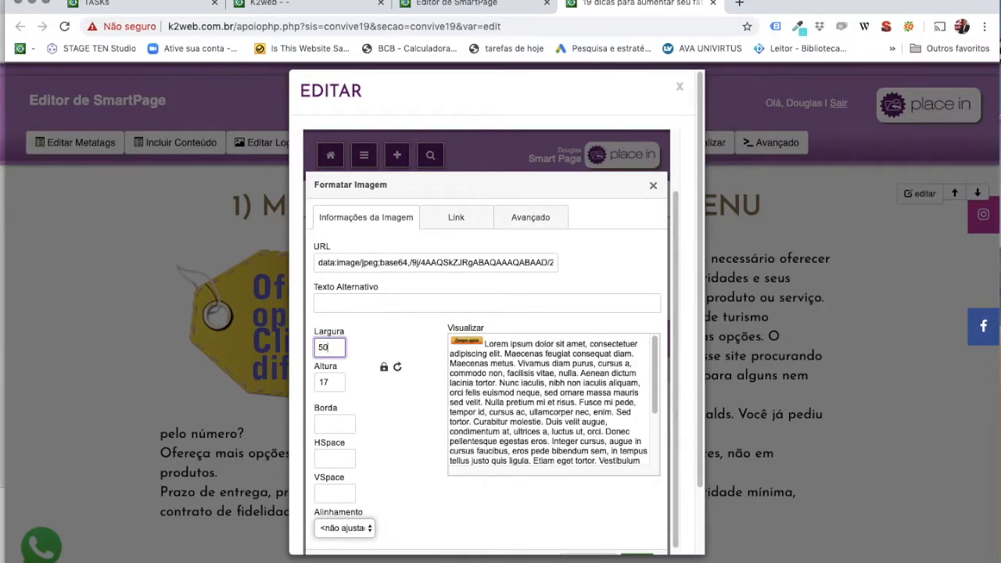
double_click(324, 346)
text(90)
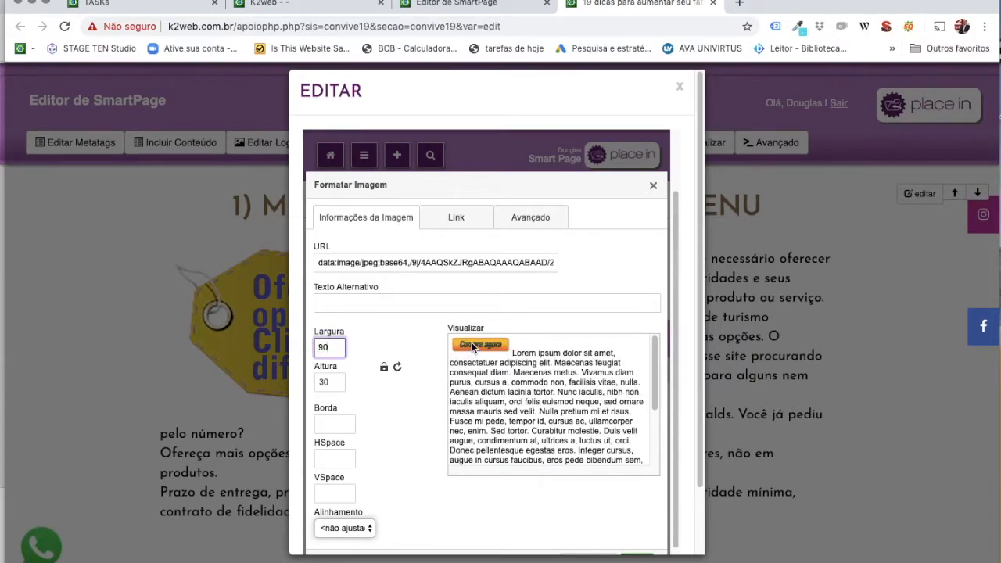
click(453, 219)
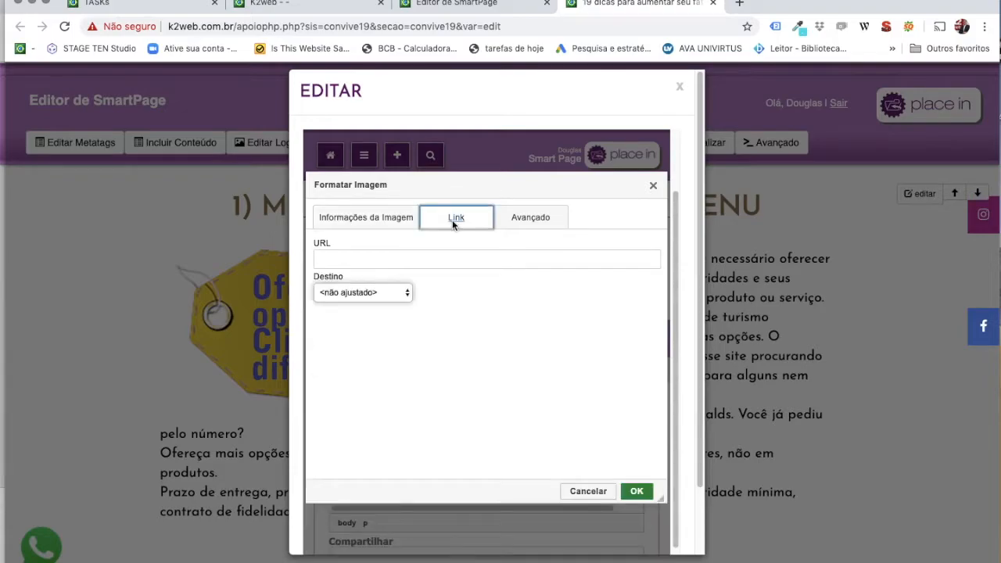
click(352, 260)
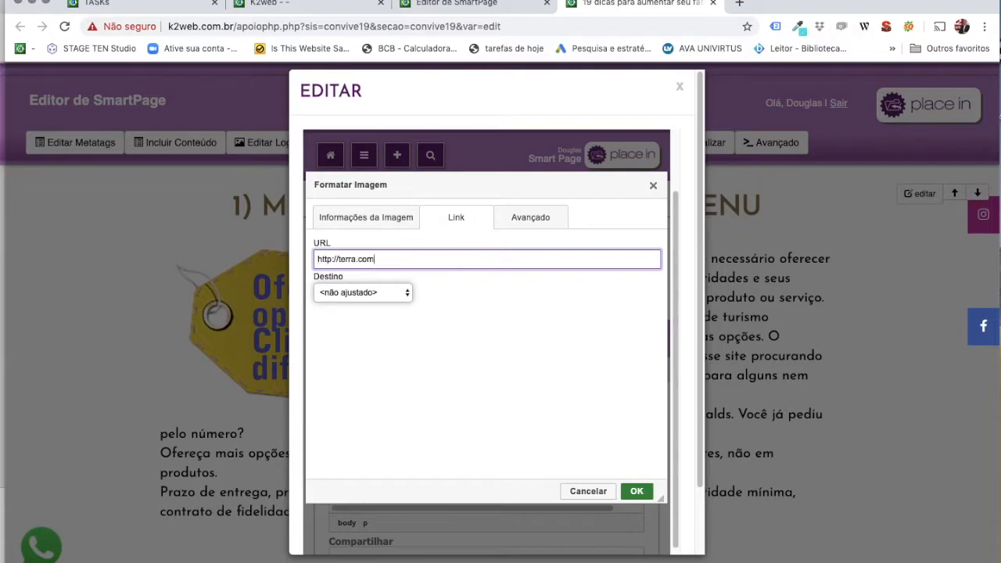
click(367, 291)
click(361, 304)
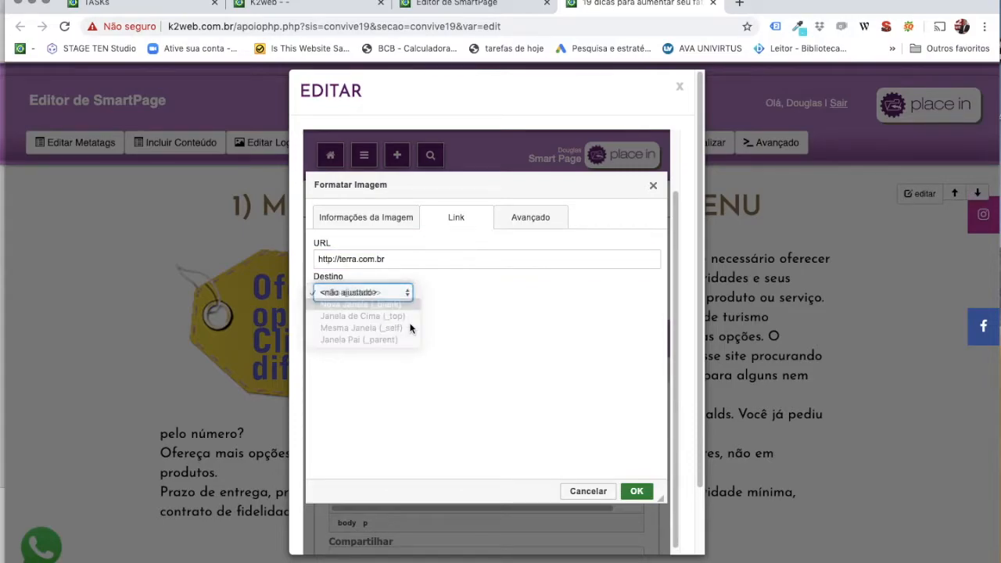
click(637, 490)
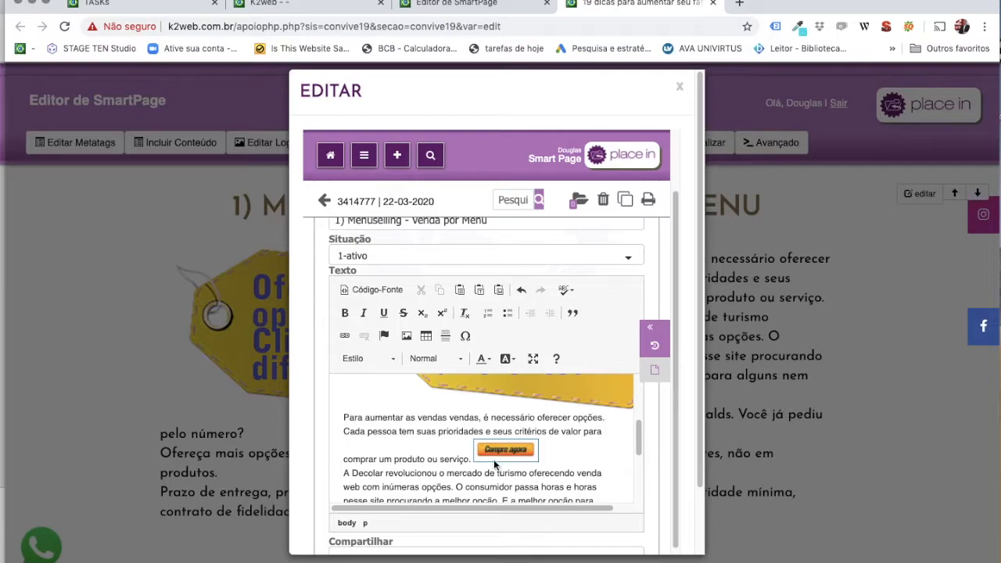
scroll(539, 459, down, 1)
scroll(540, 459, up, 1)
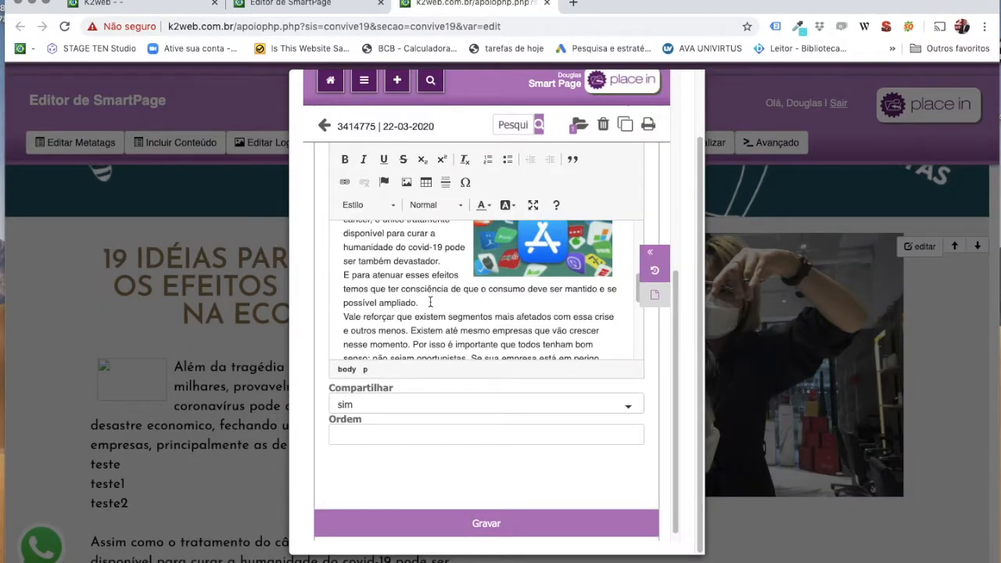
Insert a 3-row, 2-column table on a new line after 'possível ampliado.'.
key(Return)
key(Return)
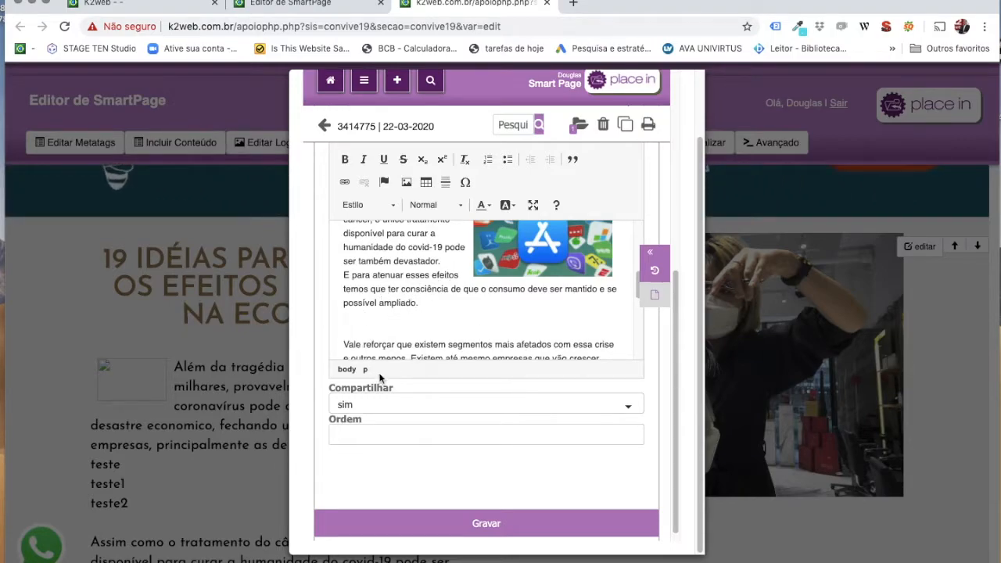
click(426, 182)
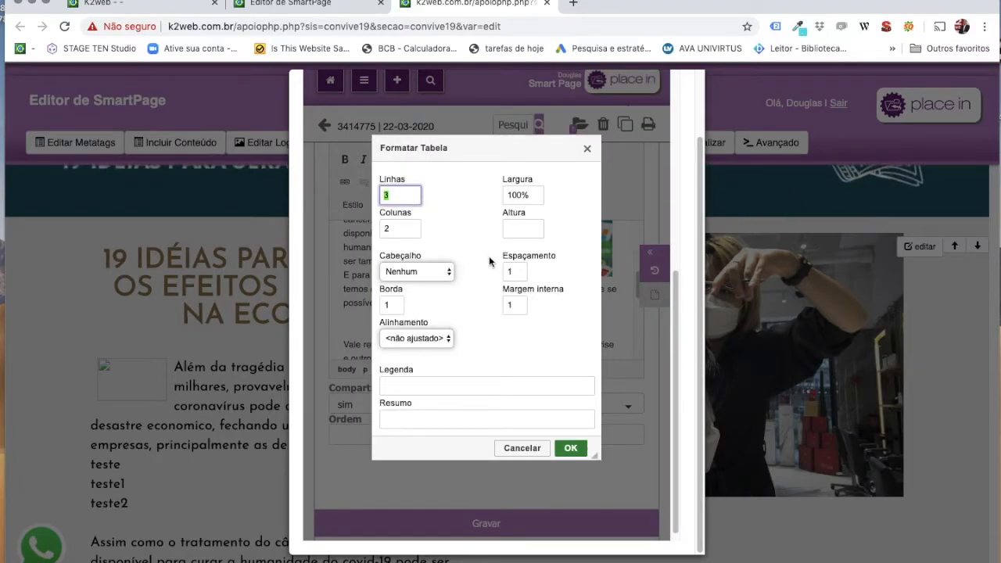
click(571, 451)
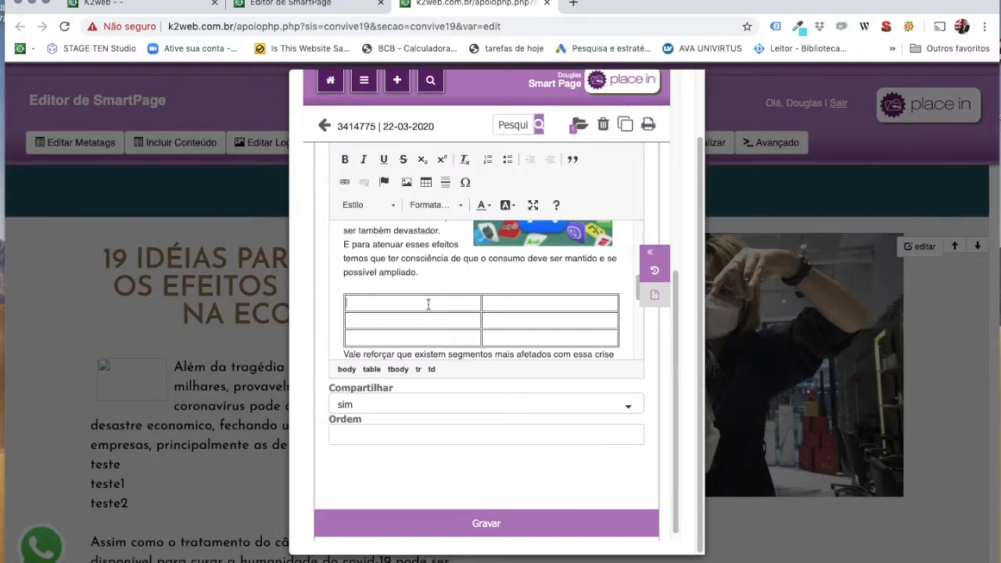
Fill the table cells with sdsdw, wdwd, wdwdw, dwdwd and wdwd.
text(sdsdw)
key(Tab)
text(wdwd)
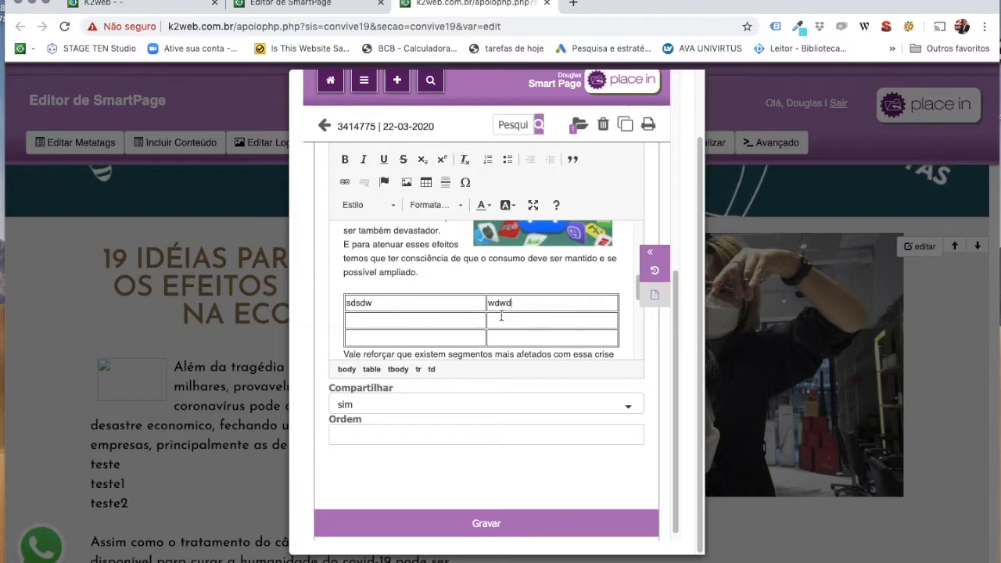
key(Tab)
text(wdwdw)
key(Tab)
text(dwdwd)
key(Tab)
text(wdwd)
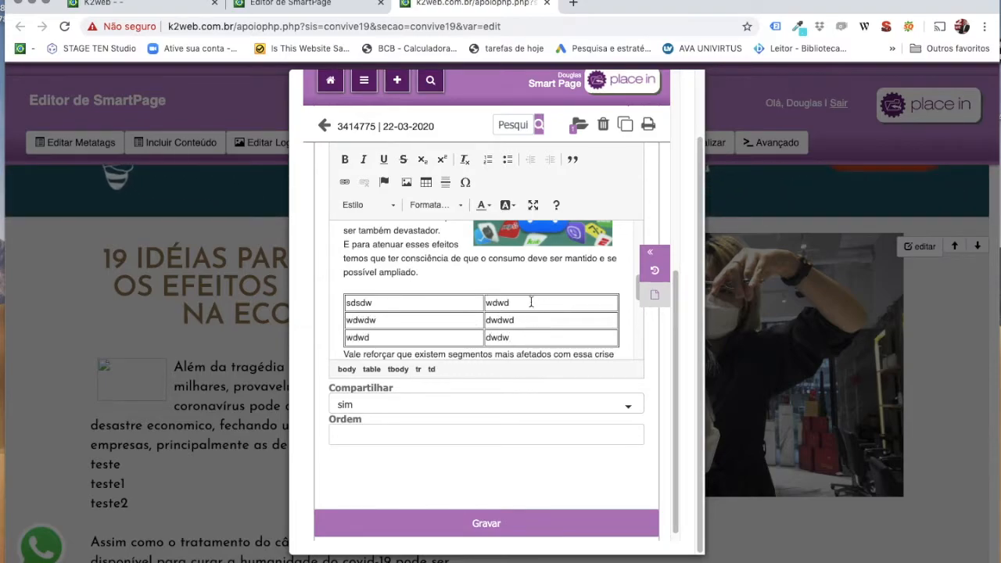
drag(530, 301, 366, 302)
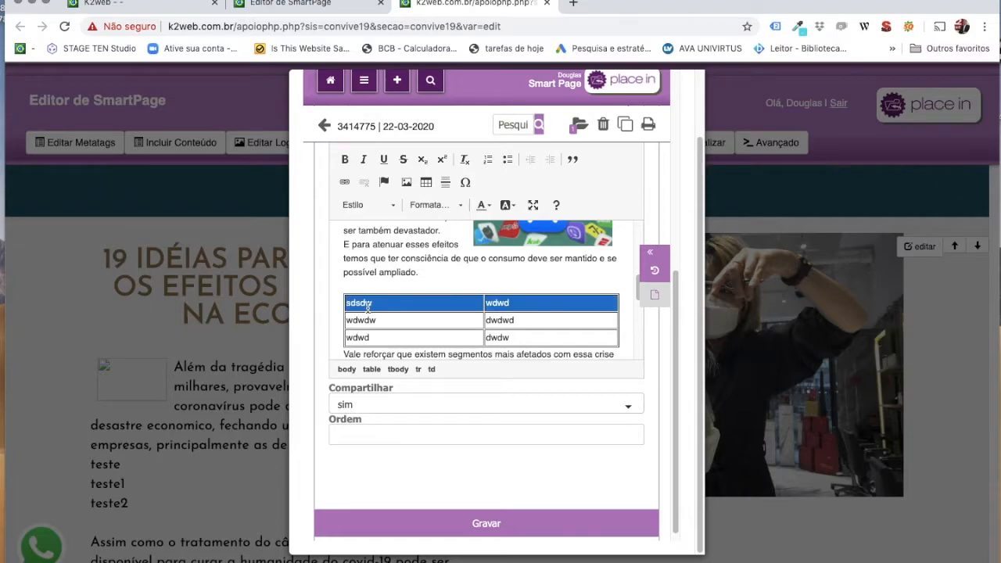
Make the table's first-row text bold.
click(345, 159)
click(377, 274)
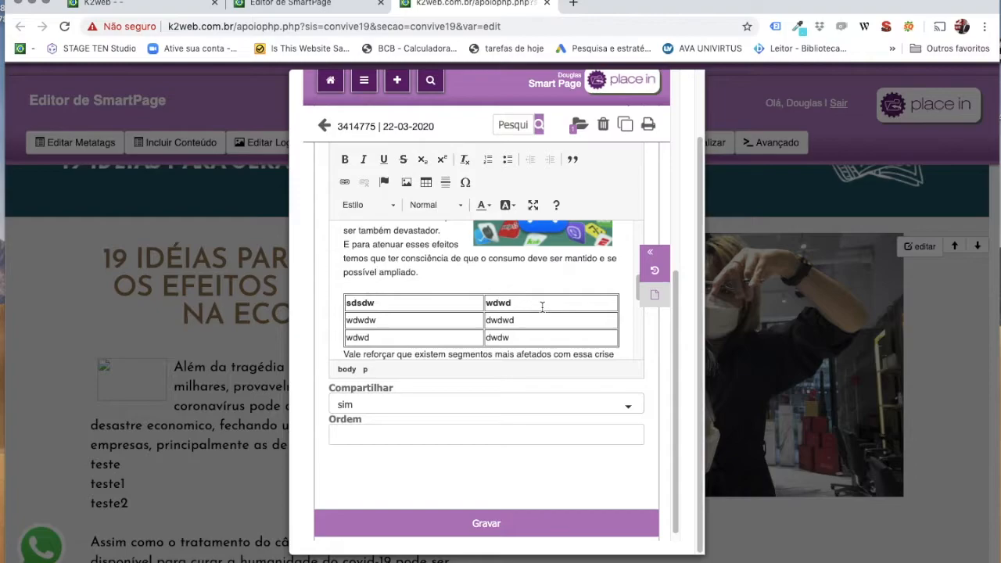
click(467, 302)
Set the first row's cell background colour to yellow (#ffff33) in Propriedades da célula.
right_click(467, 302)
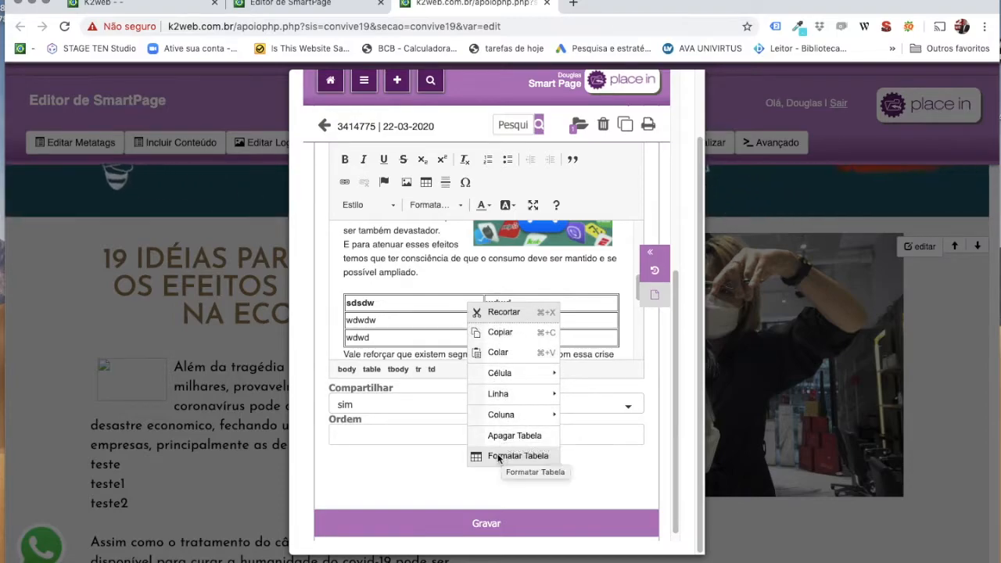
mouse_move(510, 375)
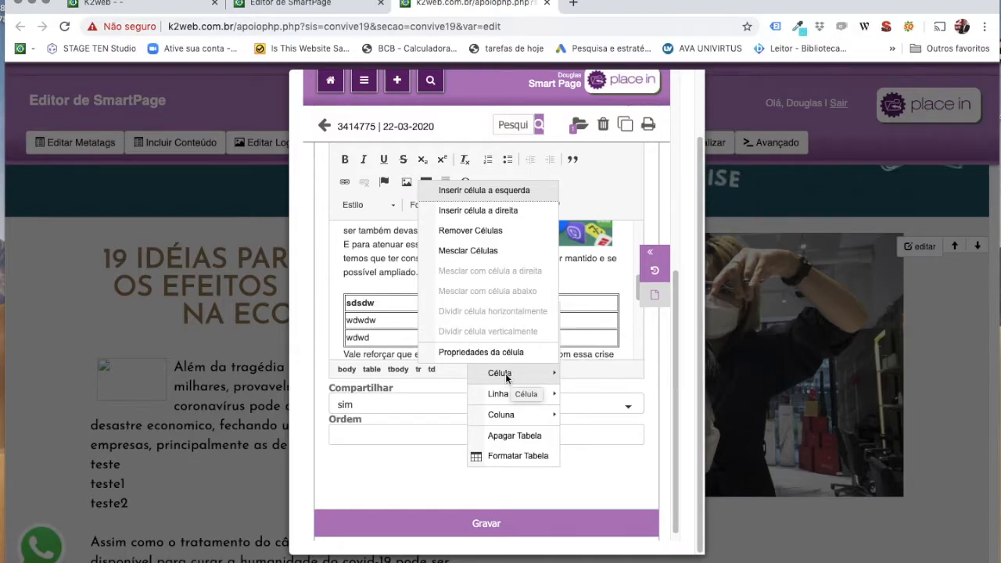
click(467, 352)
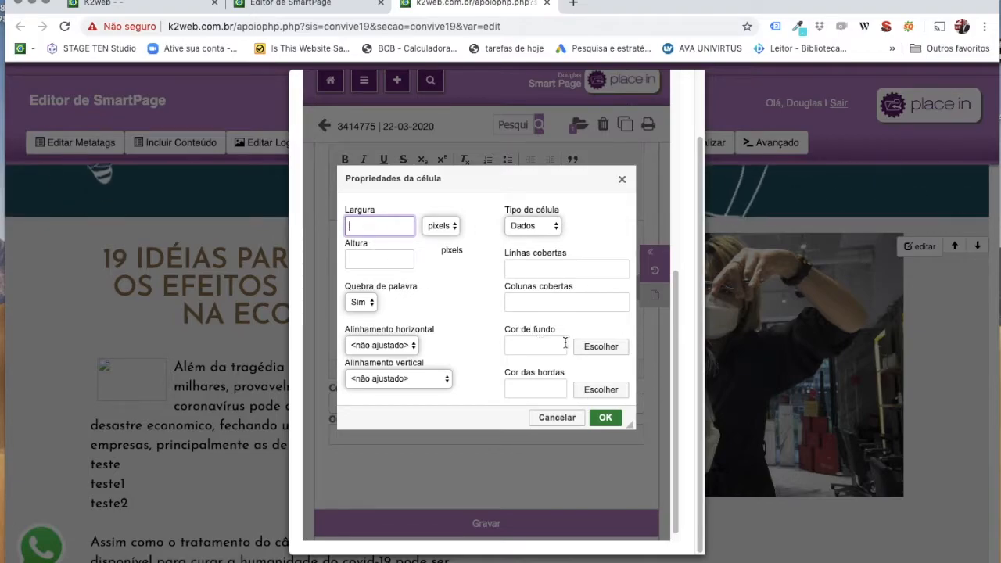
click(600, 346)
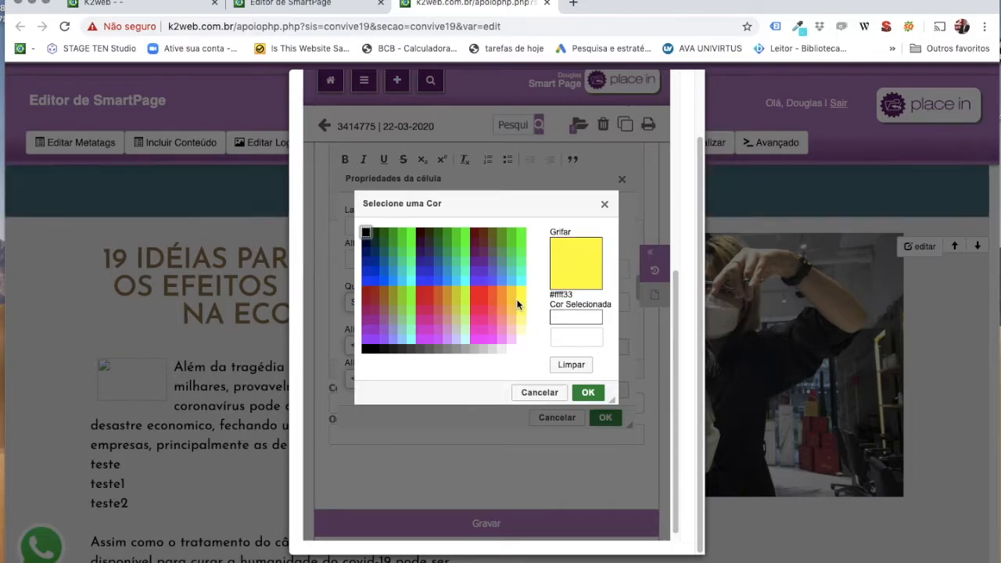
click(519, 301)
click(590, 393)
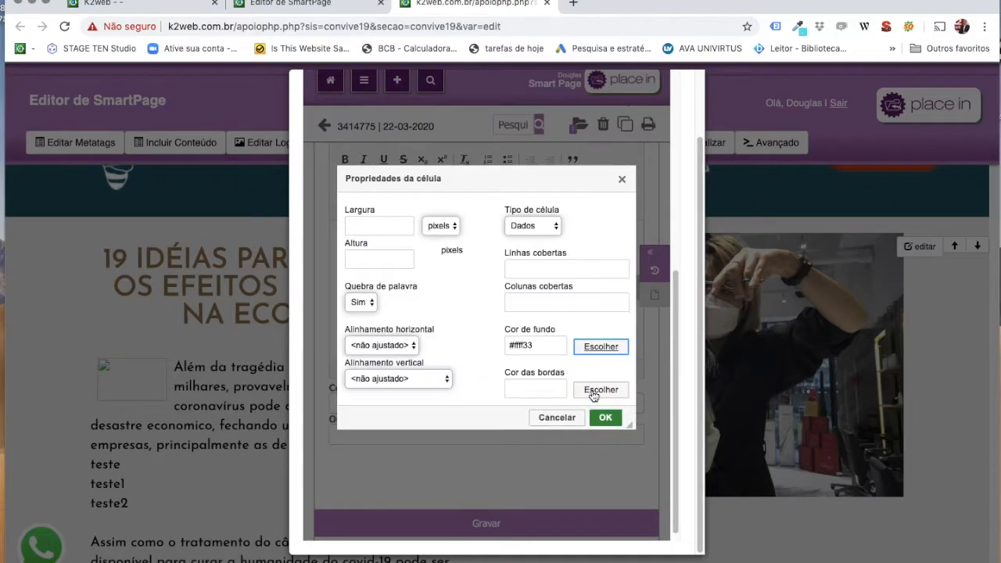
click(605, 417)
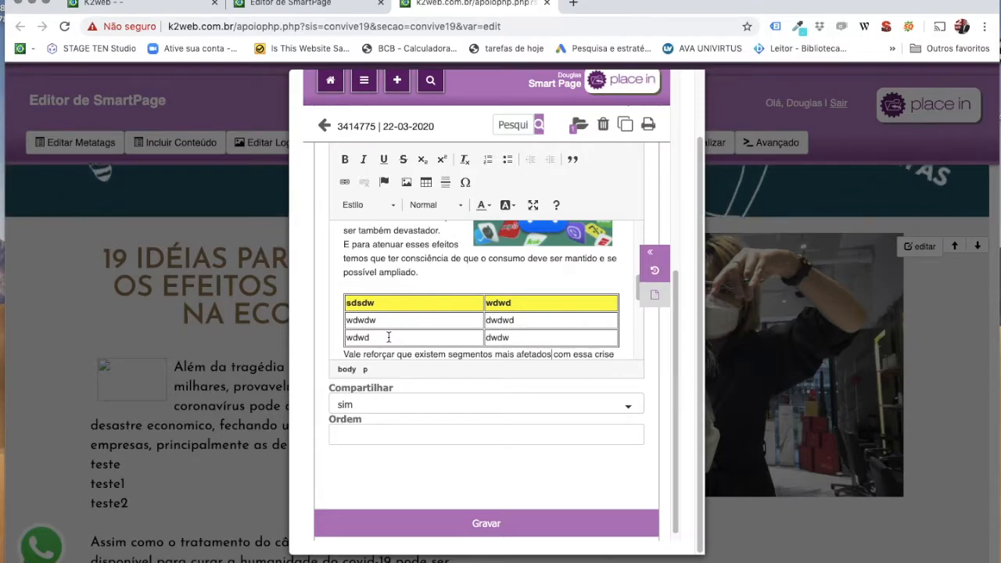
Insert a new row below the third row and type wdwdw into it.
right_click(388, 337)
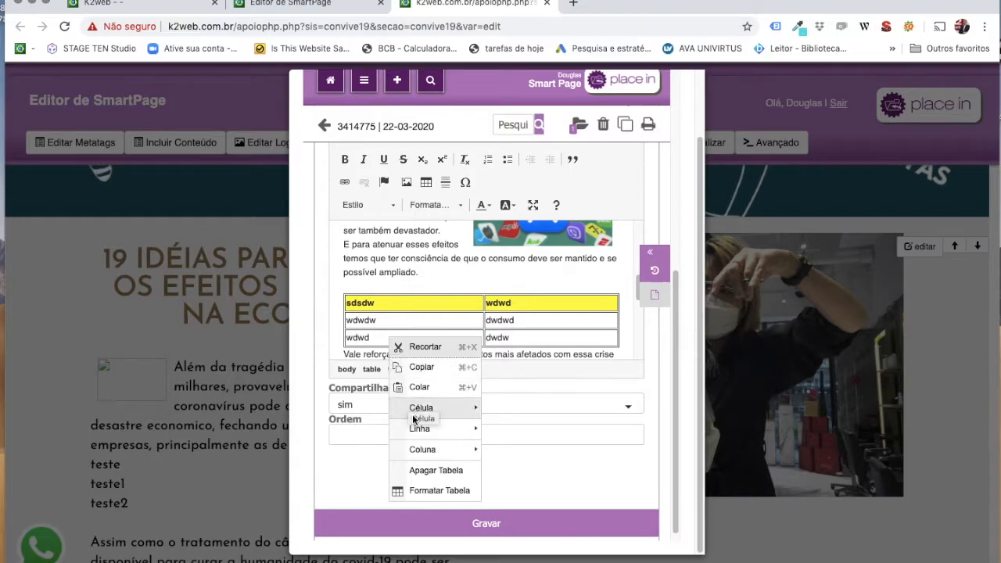
mouse_move(461, 429)
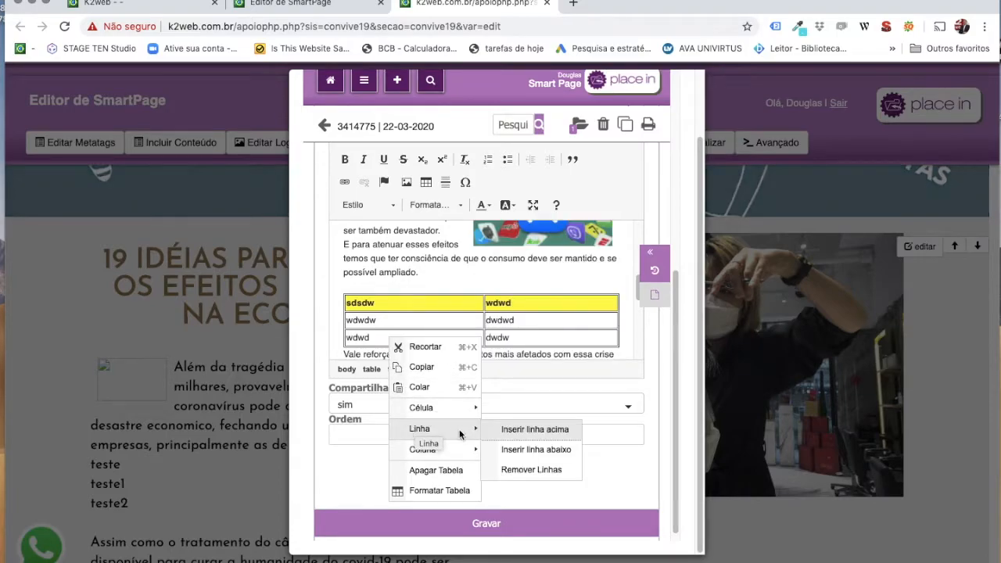
click(532, 451)
scroll(520, 337, down, 1)
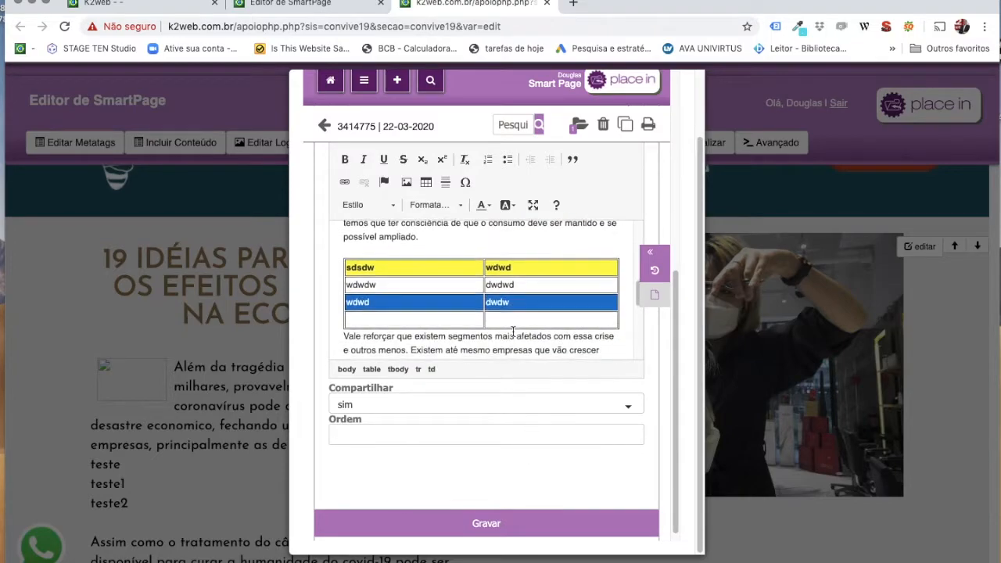
text(wdwdw)
click(523, 316)
text(wdwdw)
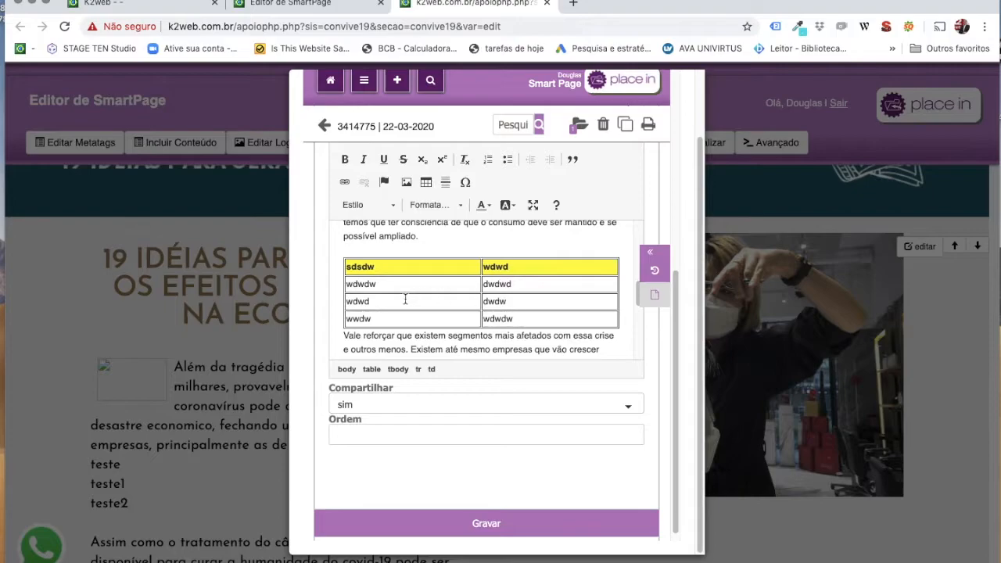
Merge the third row's two cells into one cell reading wdwddwdw.
right_click(408, 301)
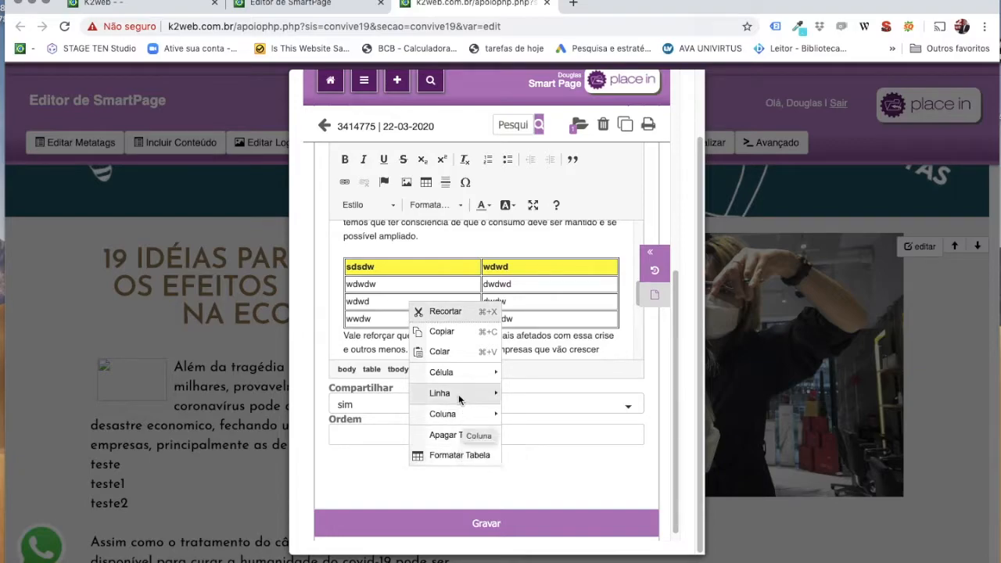
mouse_move(477, 376)
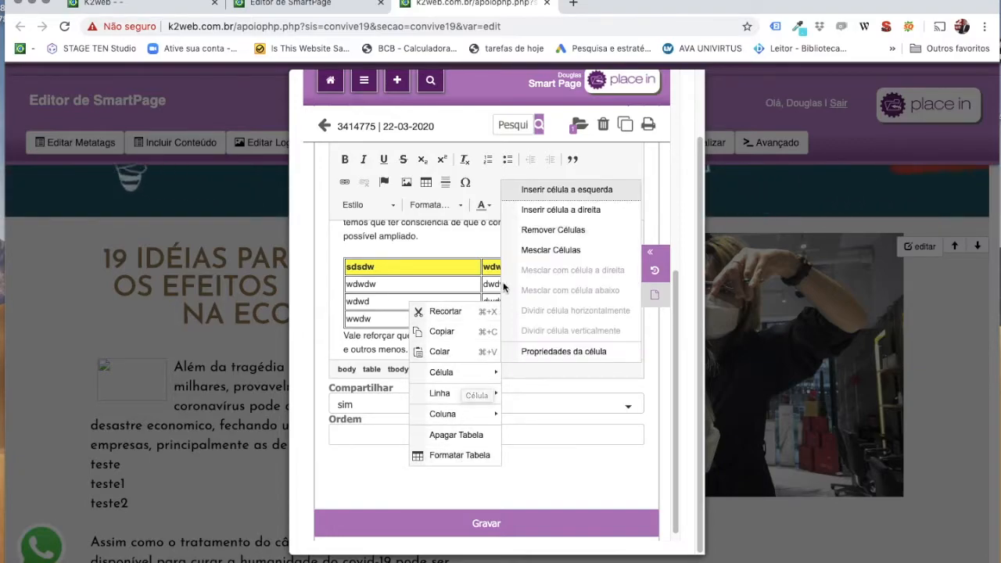
click(469, 283)
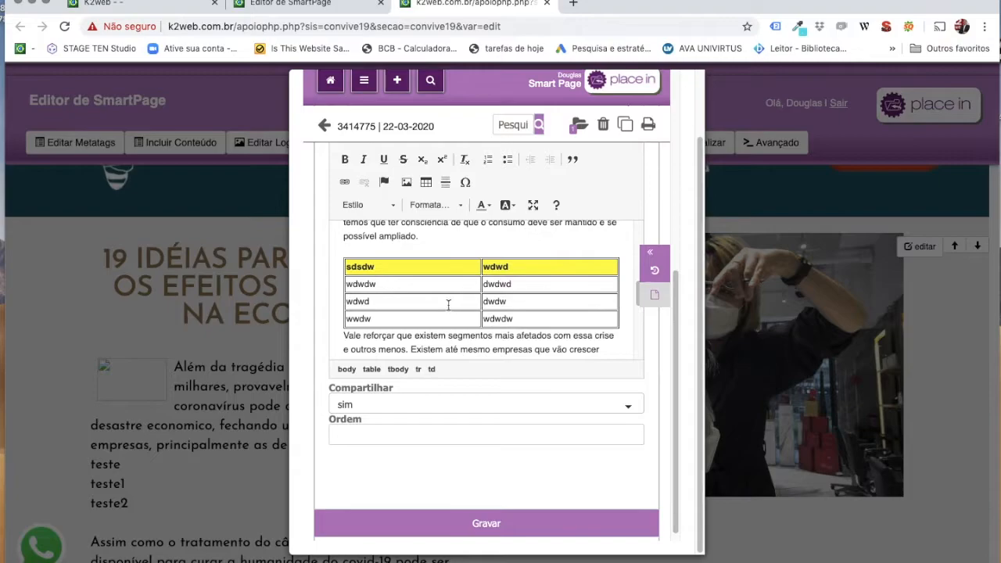
drag(448, 304, 494, 305)
right_click(465, 300)
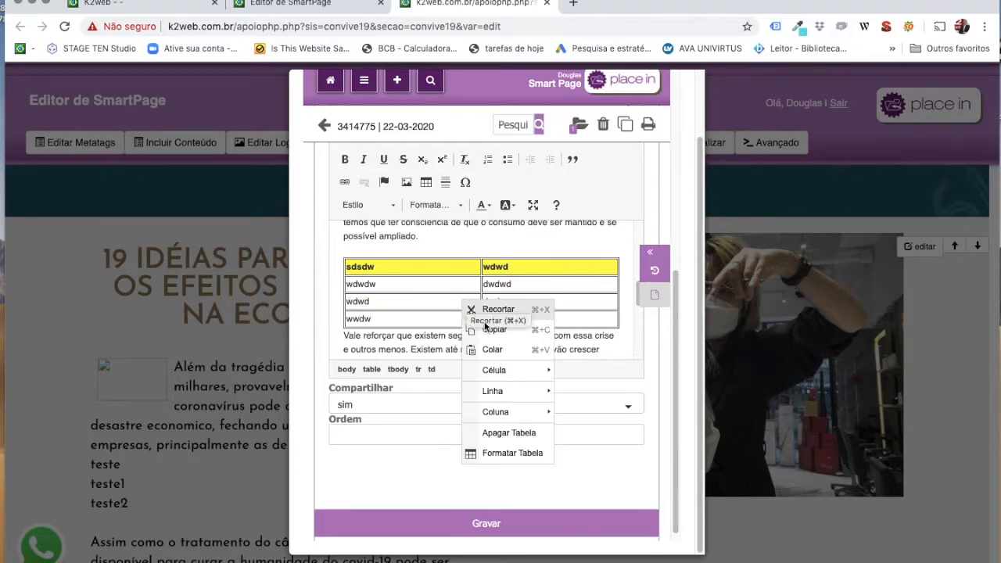
mouse_move(494, 372)
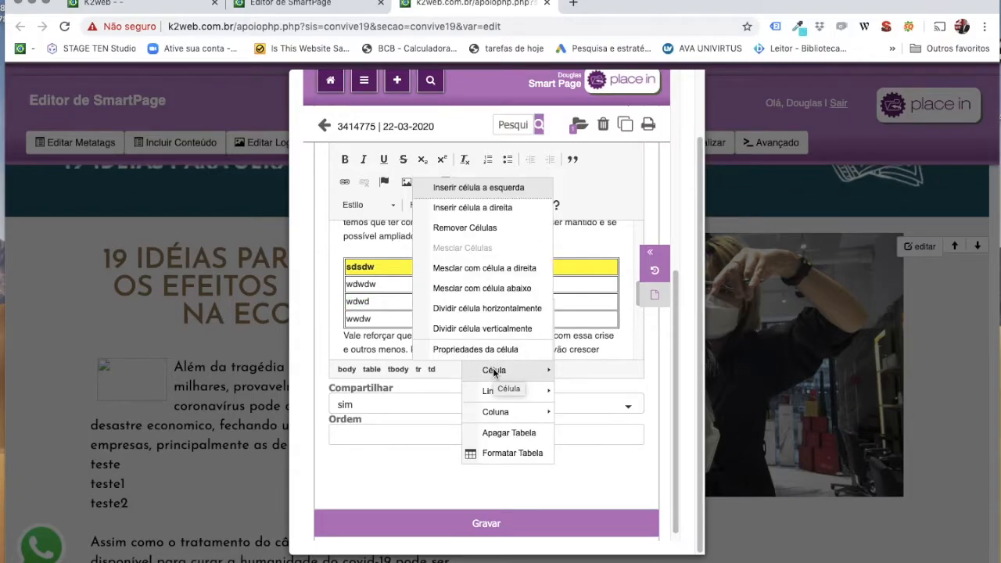
click(499, 274)
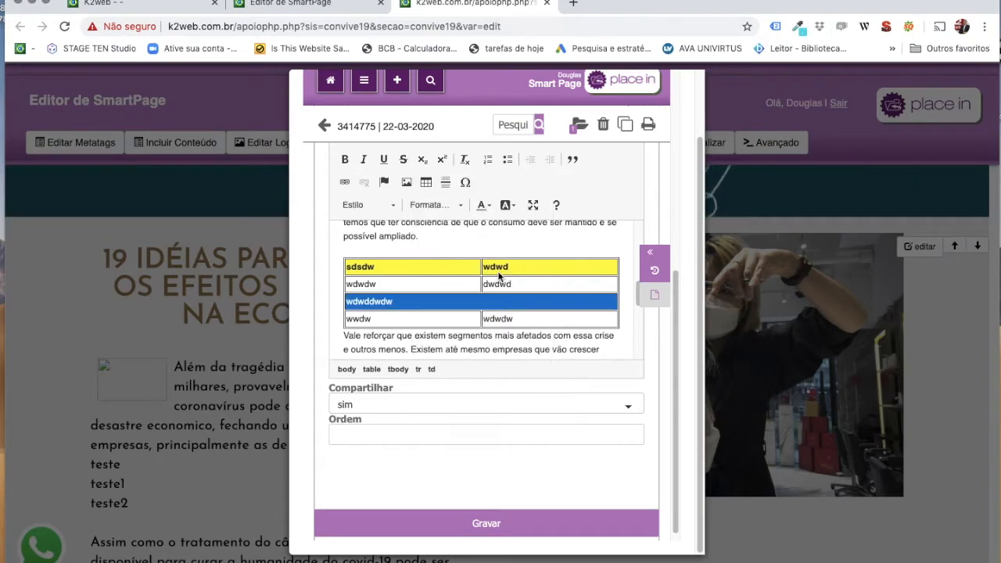
click(442, 302)
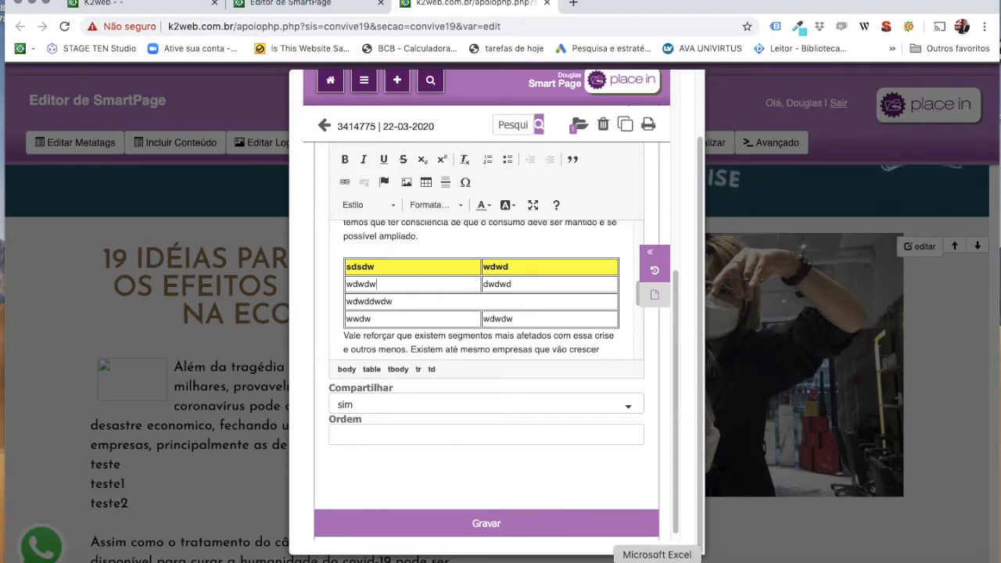
Copy range F9:H12 from Excel's Workbook2, then switch back to Chrome.
click(657, 559)
click(366, 334)
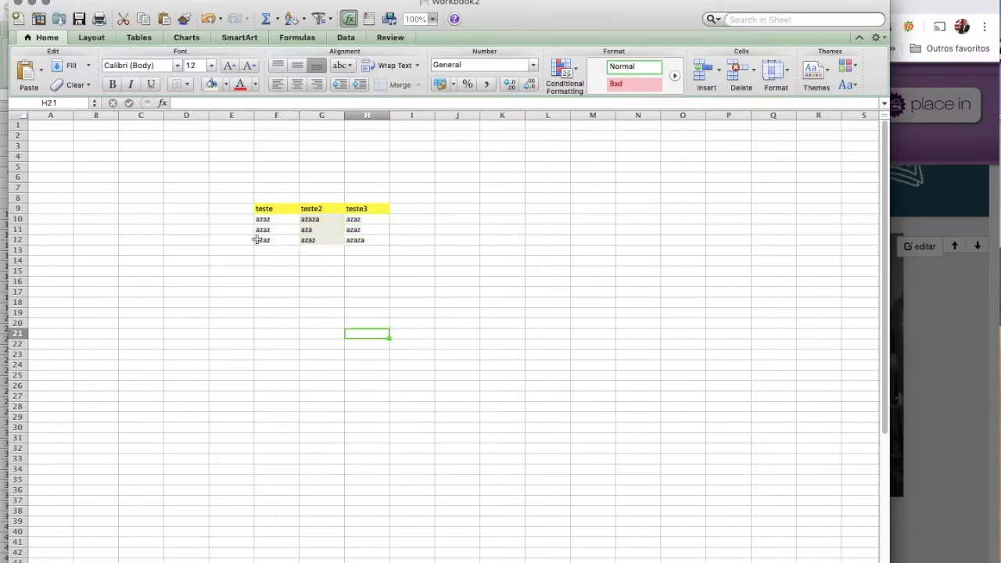
drag(275, 211, 359, 238)
key(super+c)
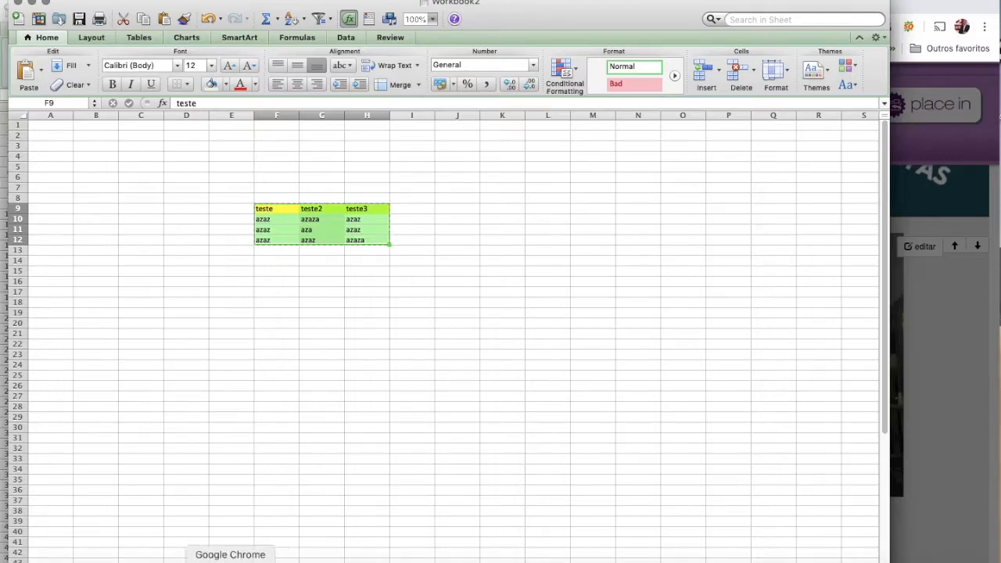
click(230, 560)
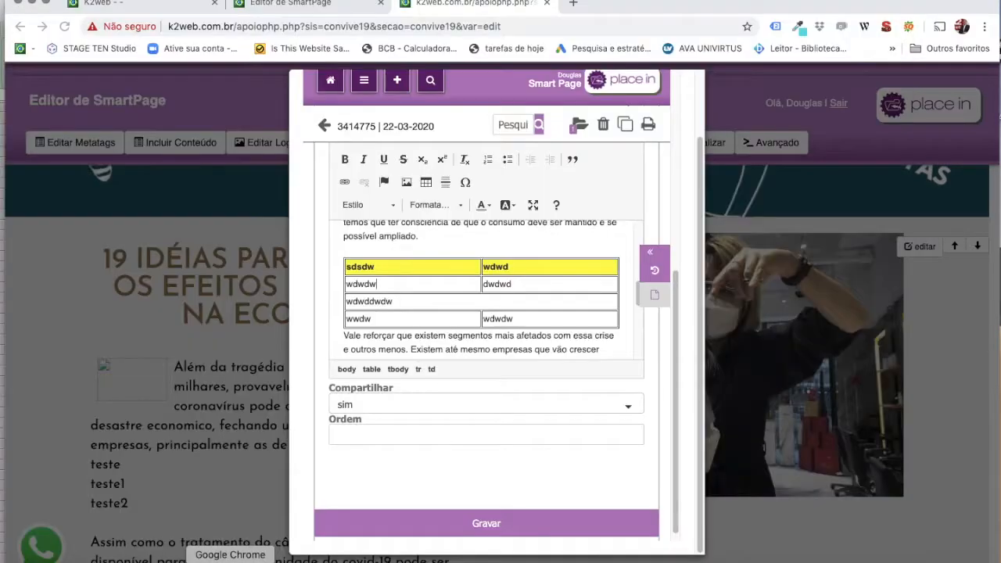
click(619, 335)
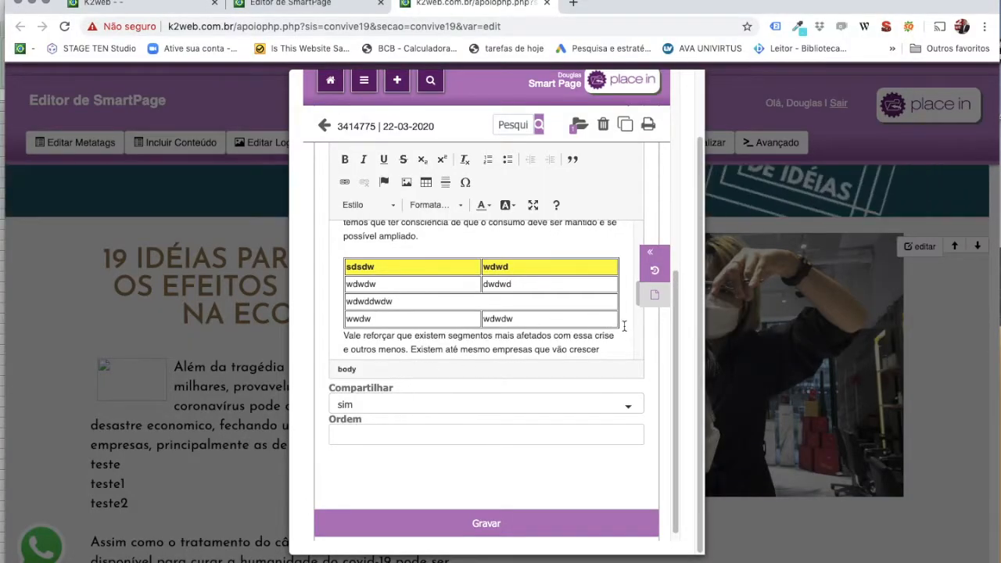
click(342, 335)
key(Return)
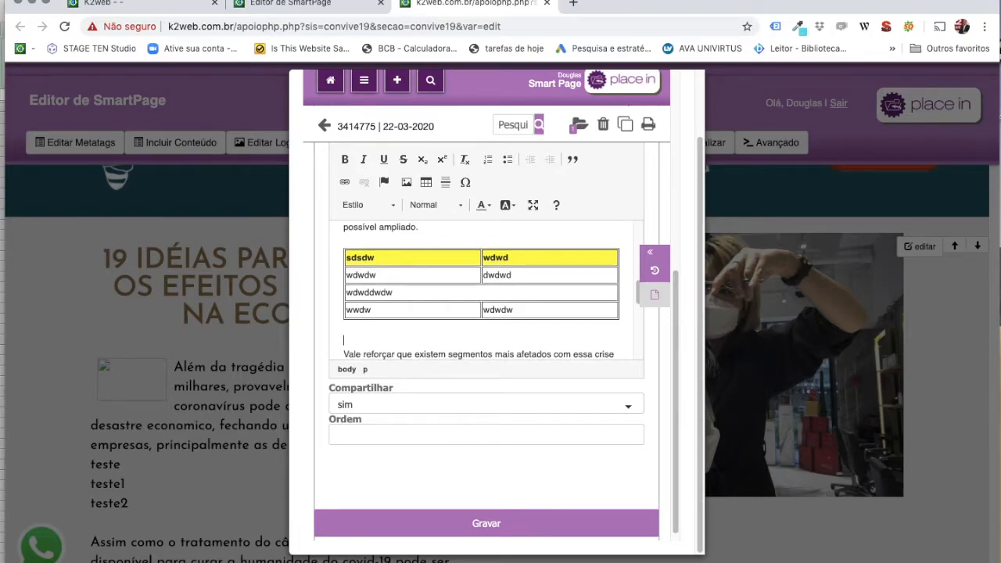
key(super+v)
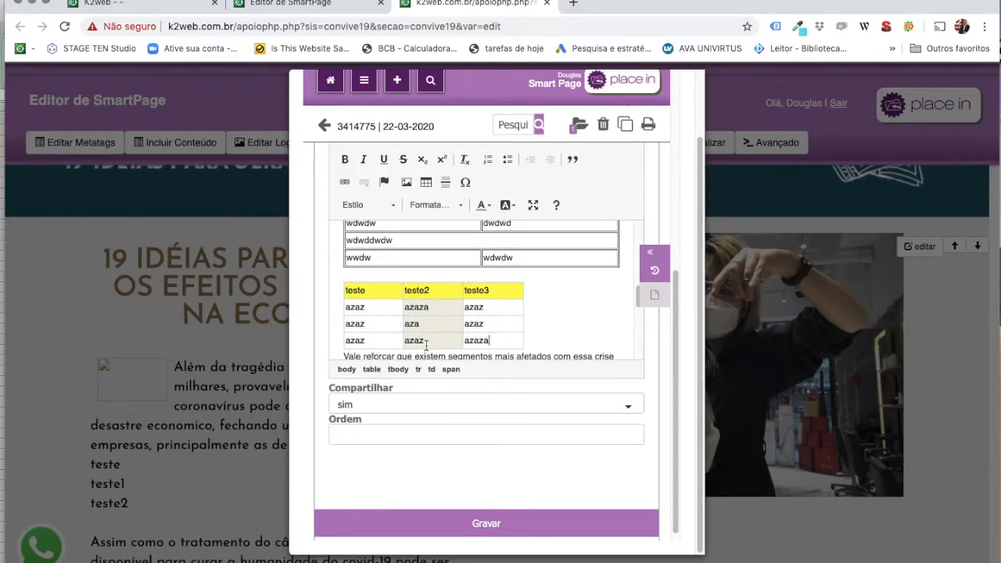
scroll(406, 294, up, 2)
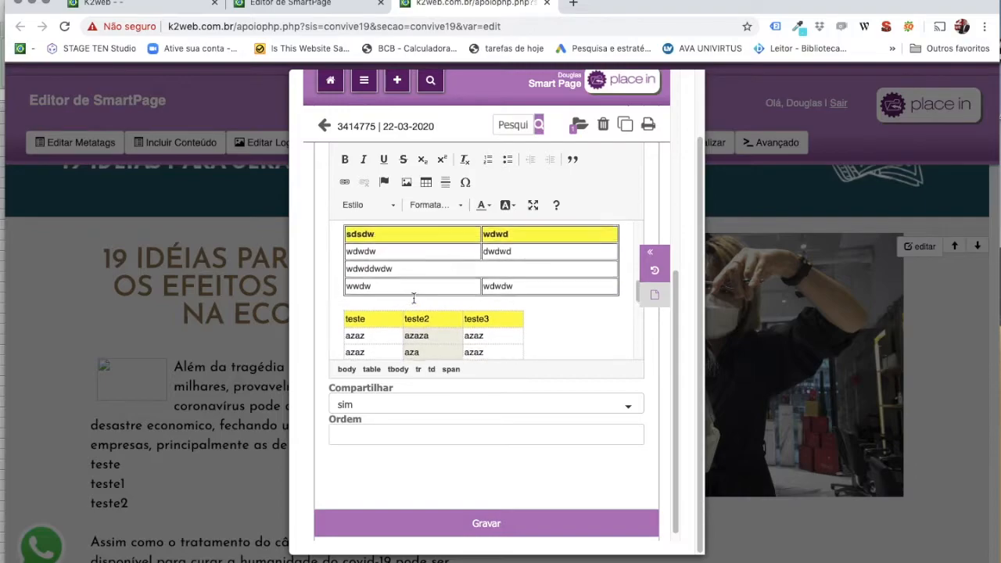
scroll(413, 296, down, 3)
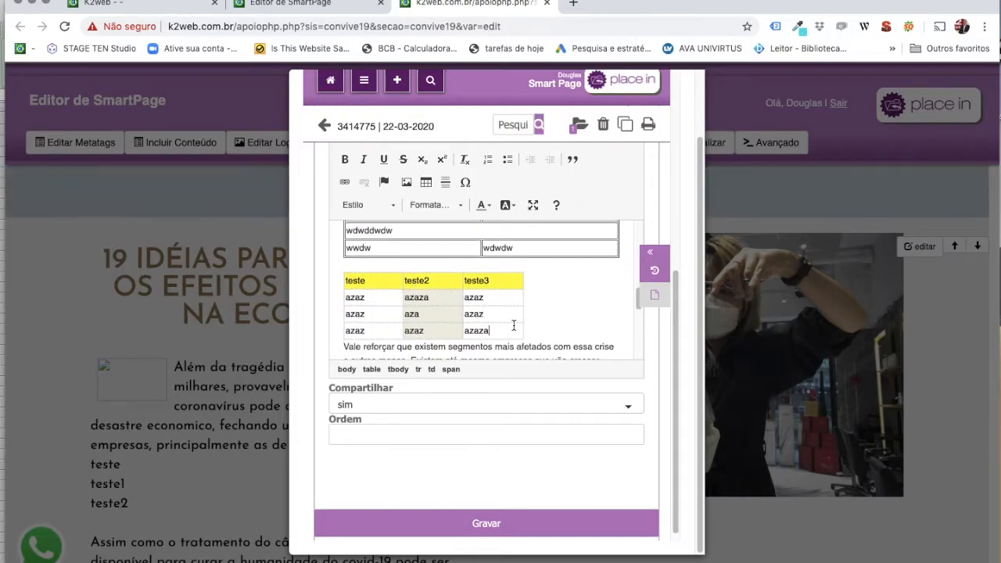
scroll(482, 315, down, 1)
scroll(498, 326, up, 2)
scroll(498, 326, down, 2)
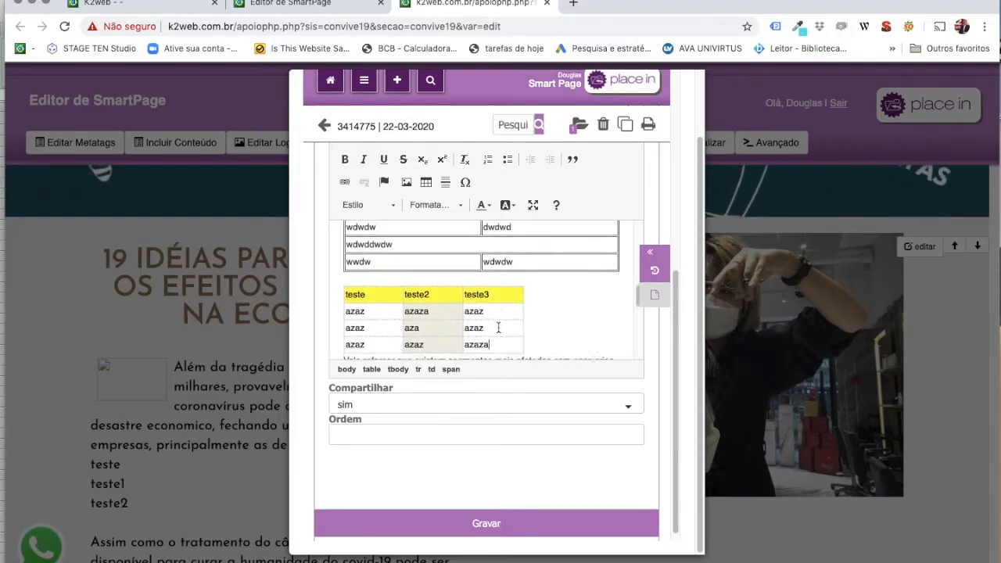
scroll(460, 290, up, 3)
scroll(459, 289, down, 4)
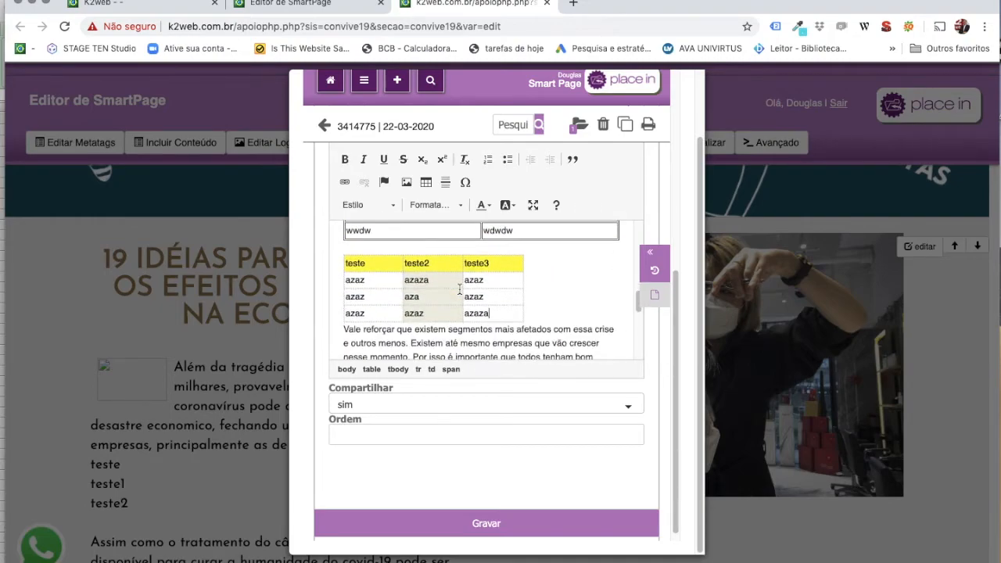
Save the block with its tables and close the EDITAR block list.
click(479, 524)
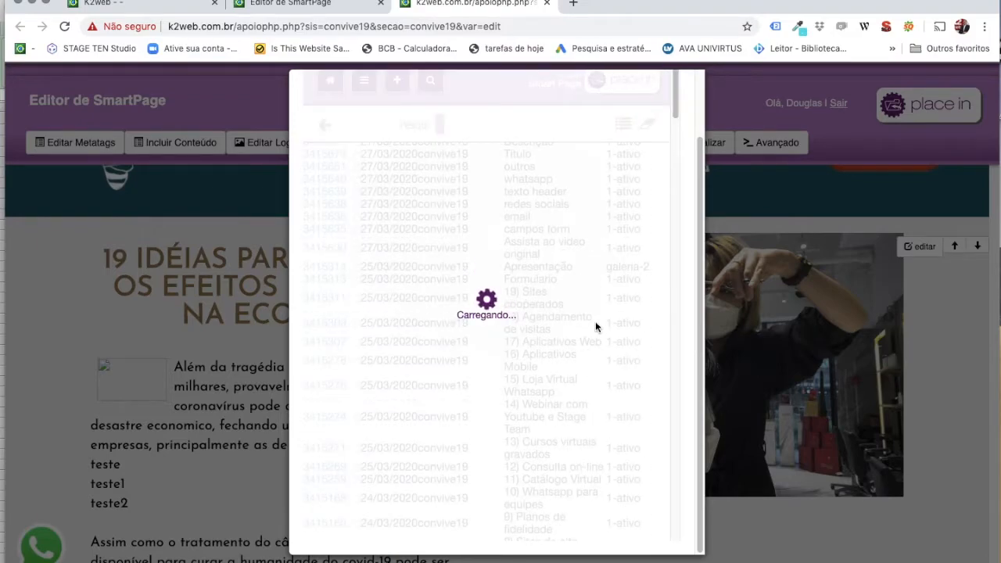
scroll(684, 276, up, 2)
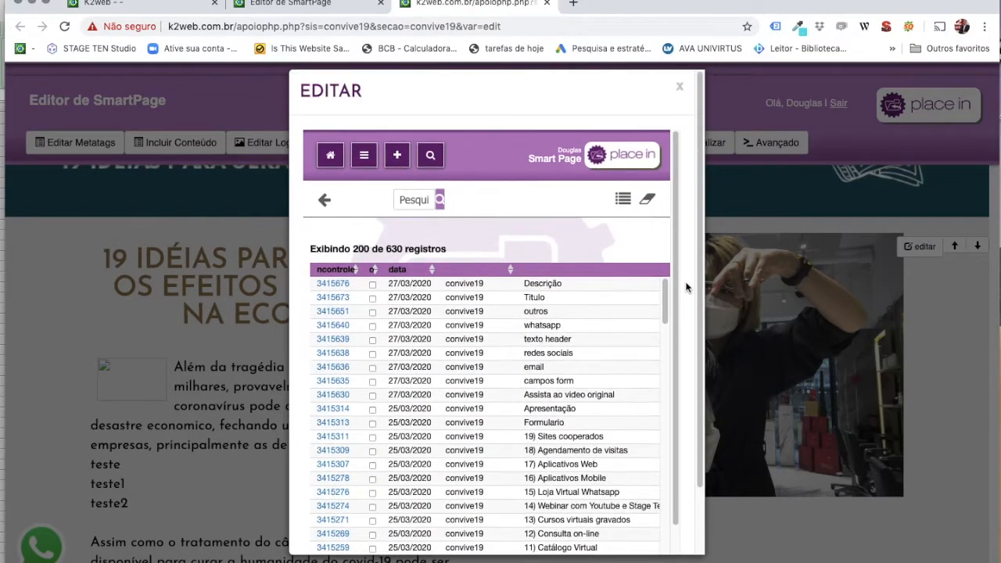
click(679, 87)
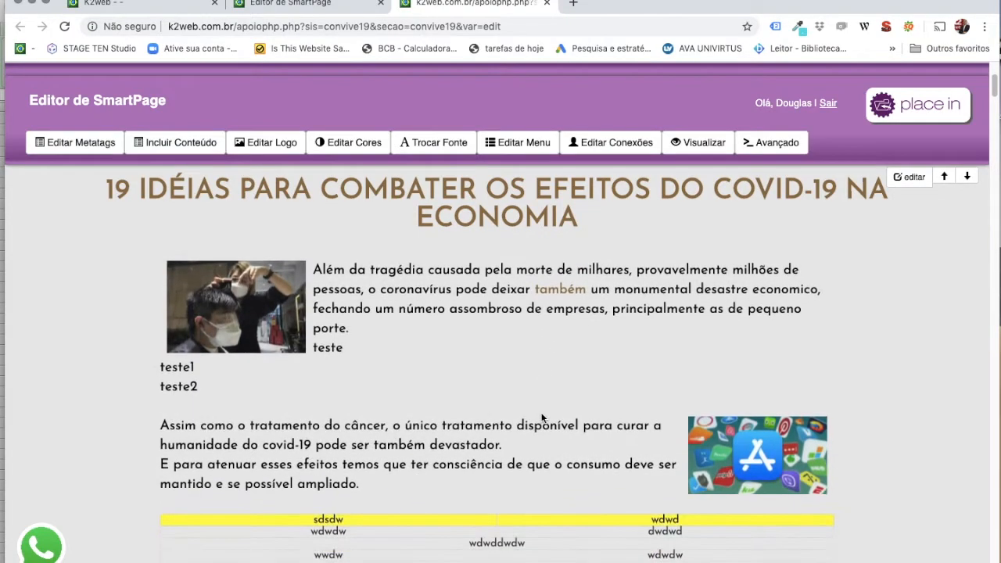
Scroll the page to check both yellow-headed tables in the article.
scroll(541, 419, down, 3)
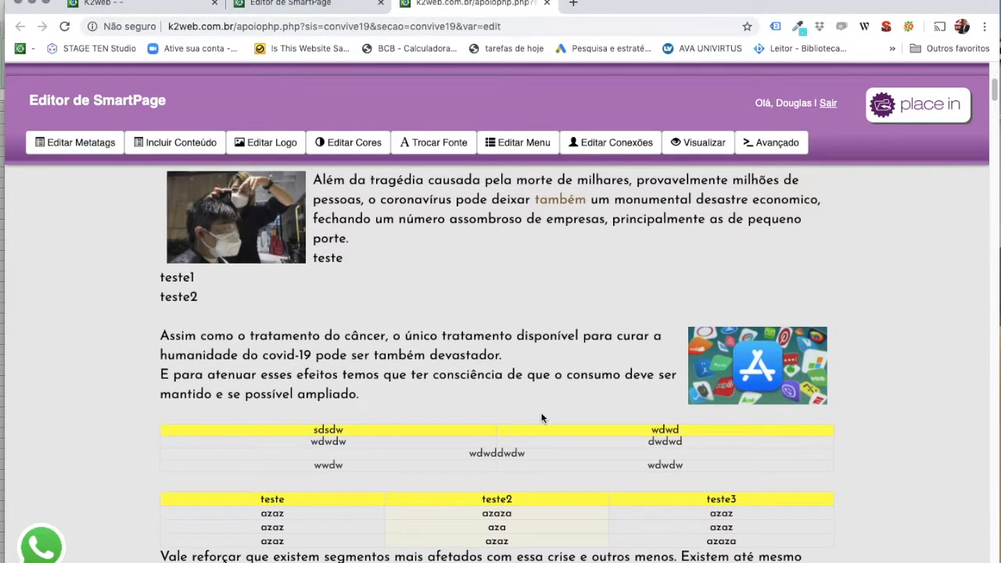
scroll(541, 418, up, 1)
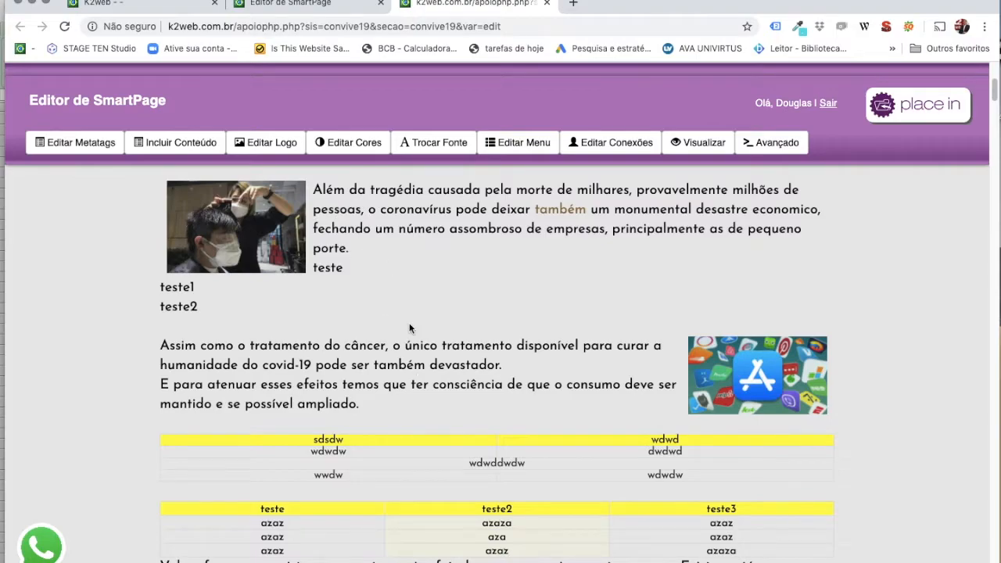
scroll(410, 328, down, 1)
scroll(410, 328, up, 2)
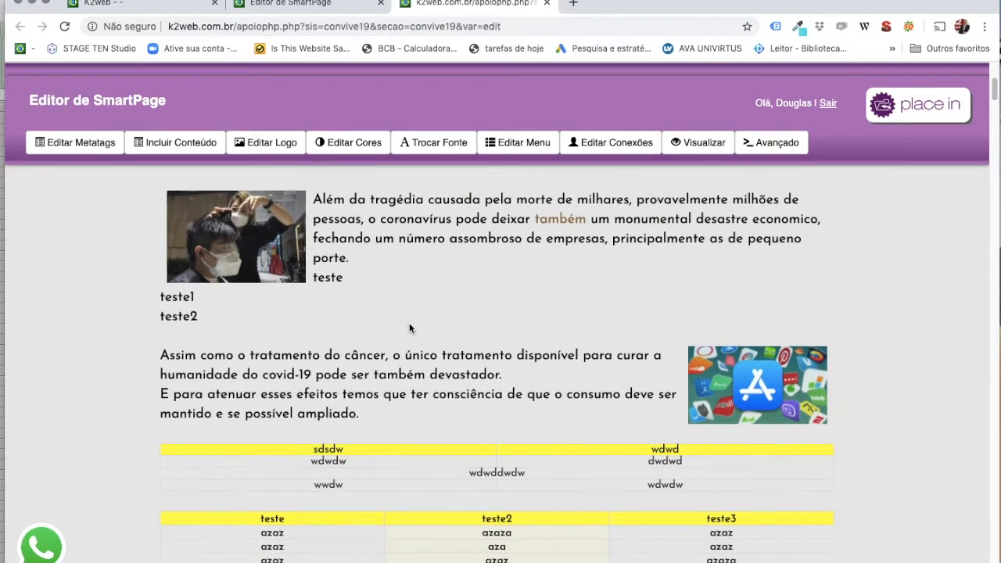
scroll(477, 389, down, 1)
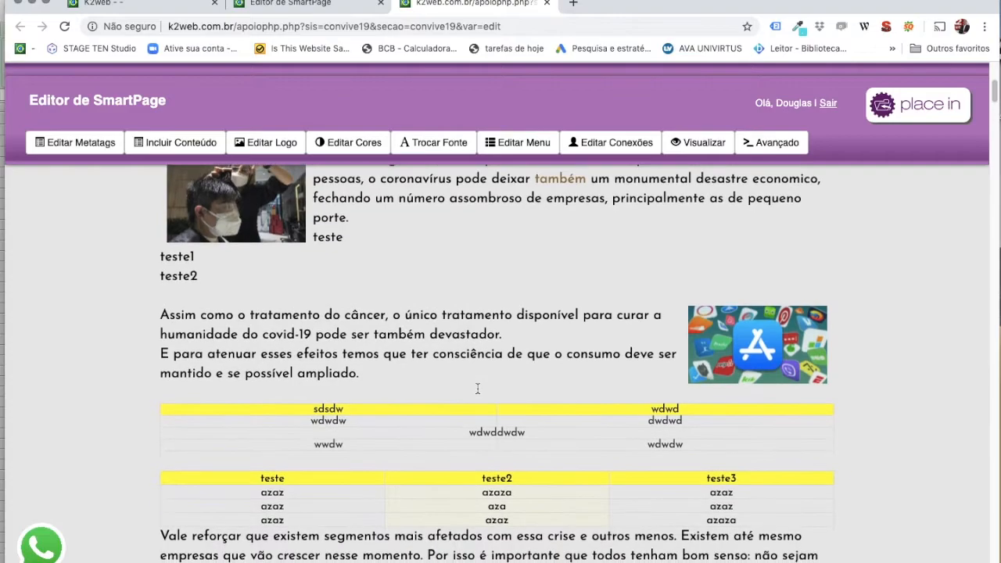
scroll(459, 408, down, 1)
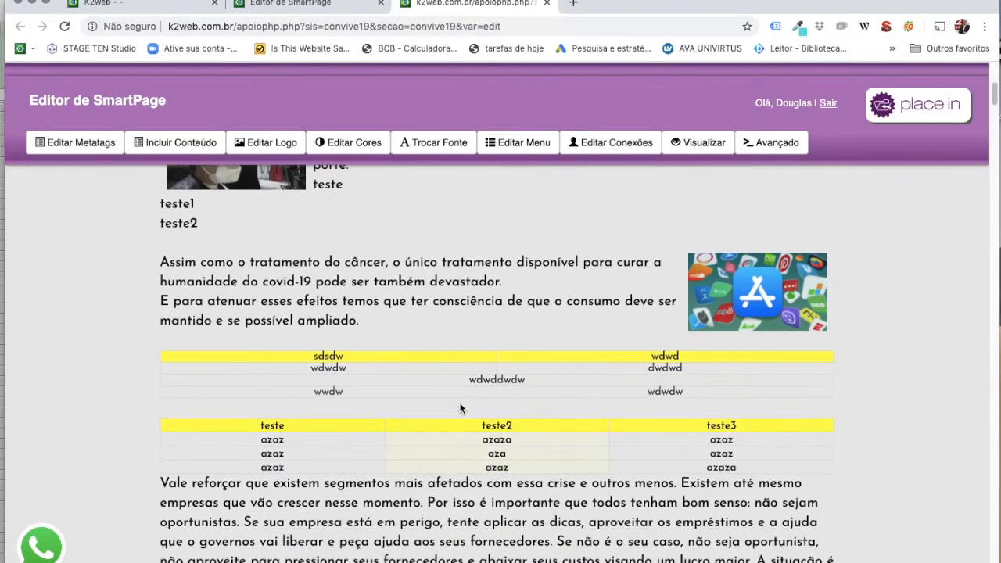
scroll(460, 408, up, 2)
scroll(459, 408, down, 2)
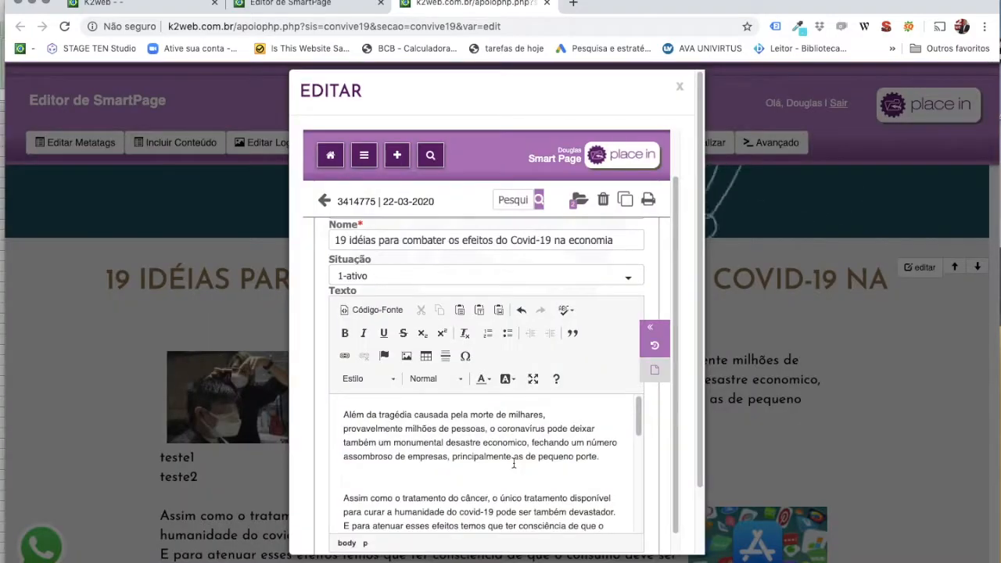
click(474, 480)
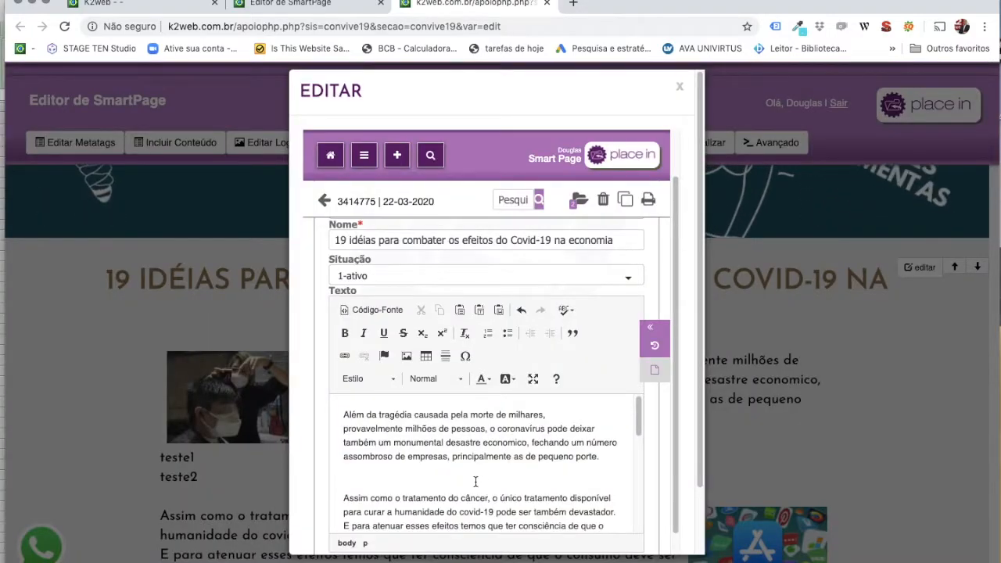
Remove an extra blank line and colour the first paragraph orange.
key(BackSpace)
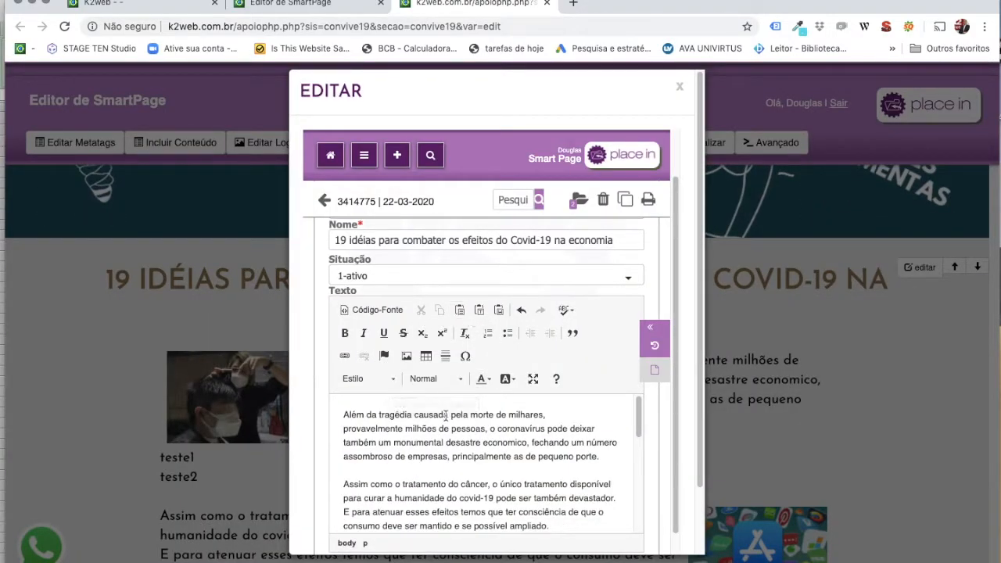
drag(344, 414, 600, 456)
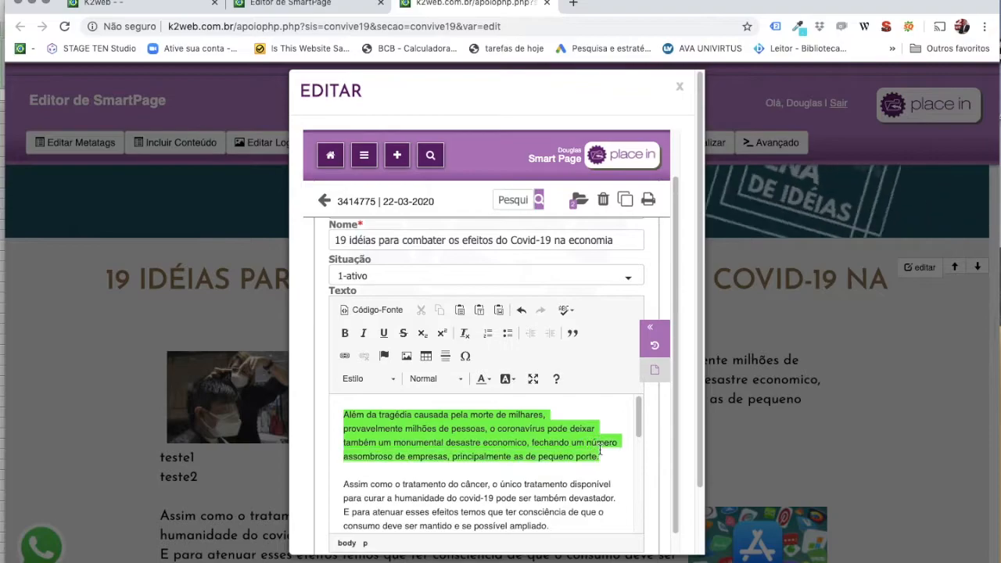
click(486, 379)
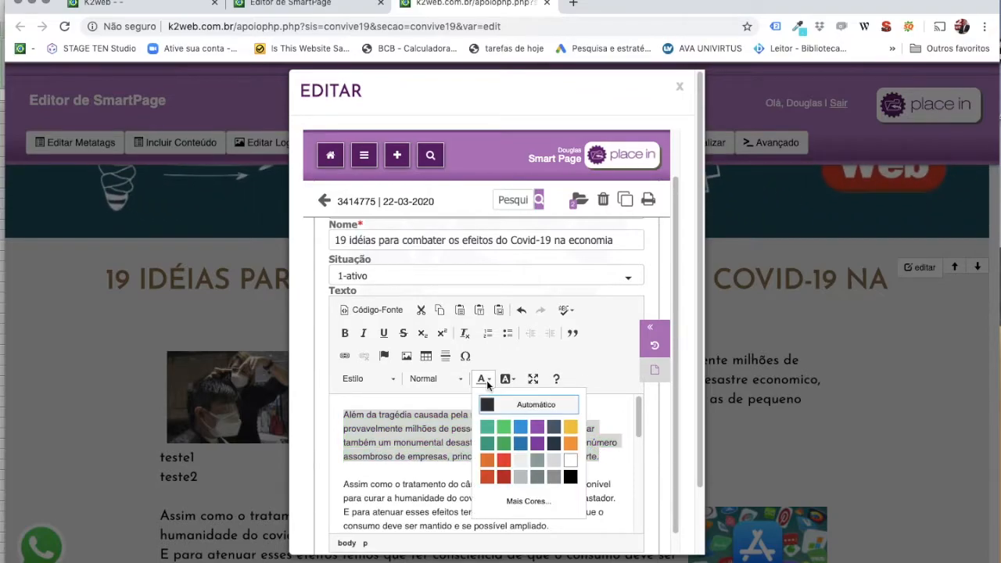
click(488, 461)
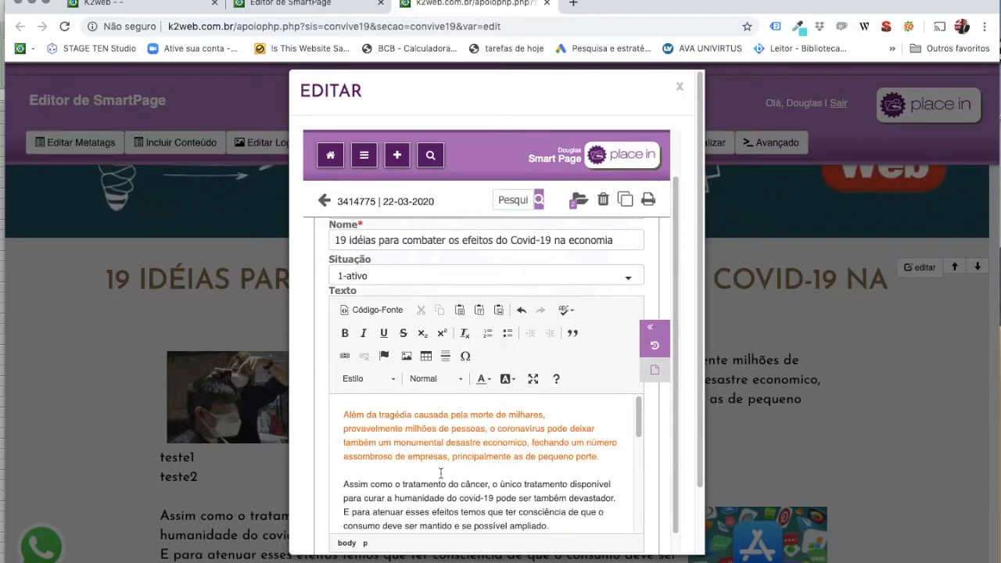
Give the words 'Assim como o tratamento' a green background.
drag(343, 484, 446, 484)
click(533, 378)
click(510, 430)
click(475, 455)
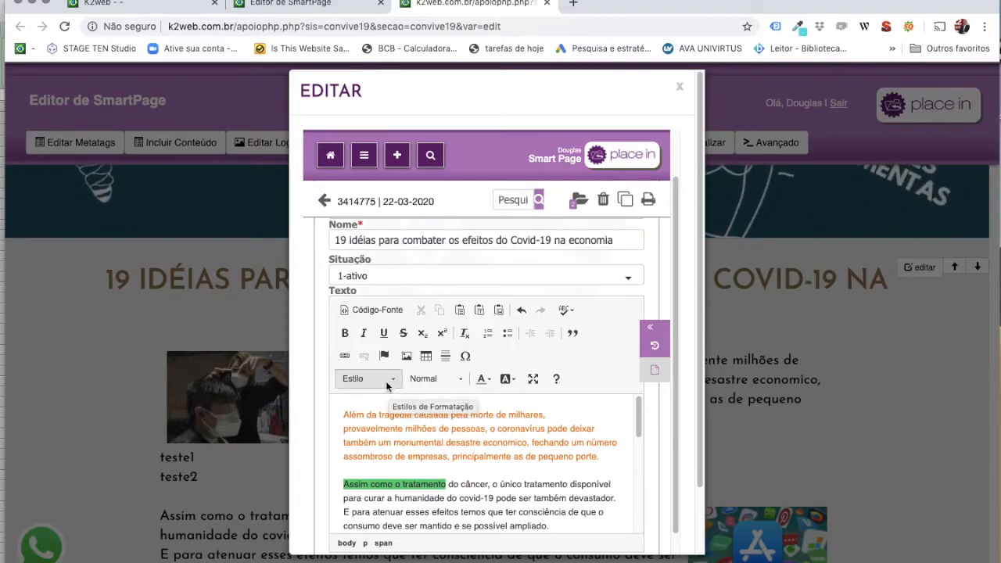
Format the blank line as a Título 3 heading reading kkkk.
click(385, 381)
scroll(378, 456, down, 5)
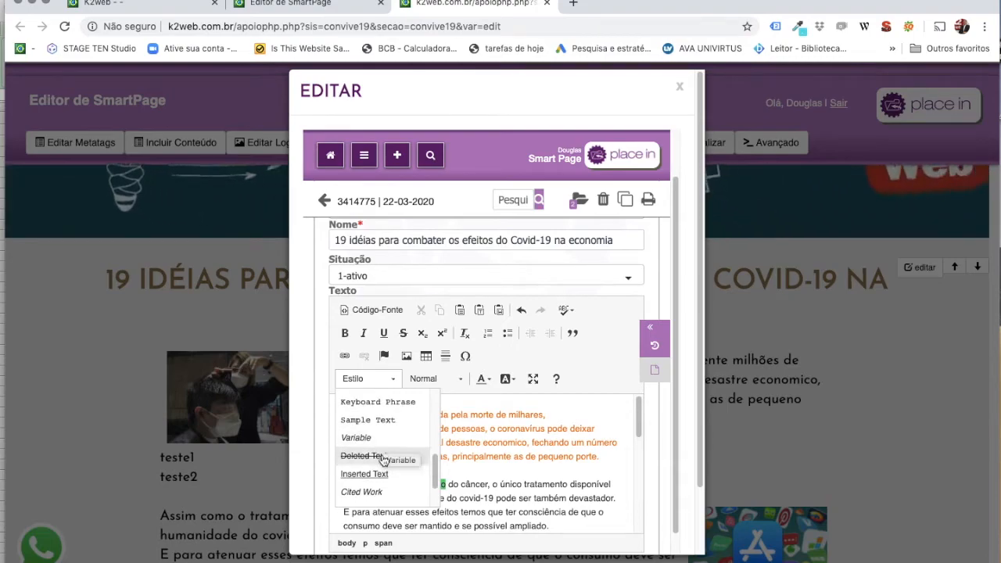
click(464, 445)
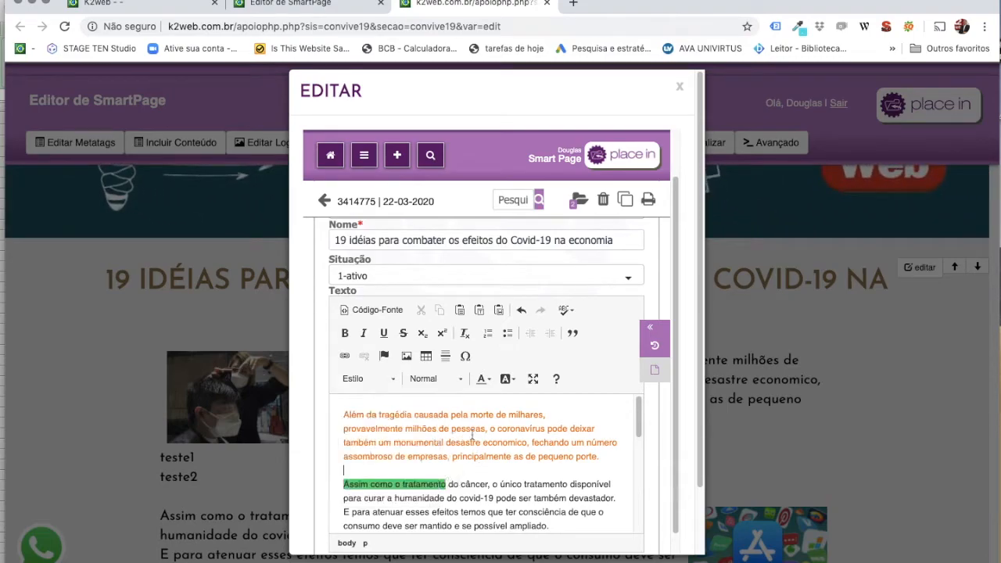
click(459, 379)
scroll(444, 448, down, 3)
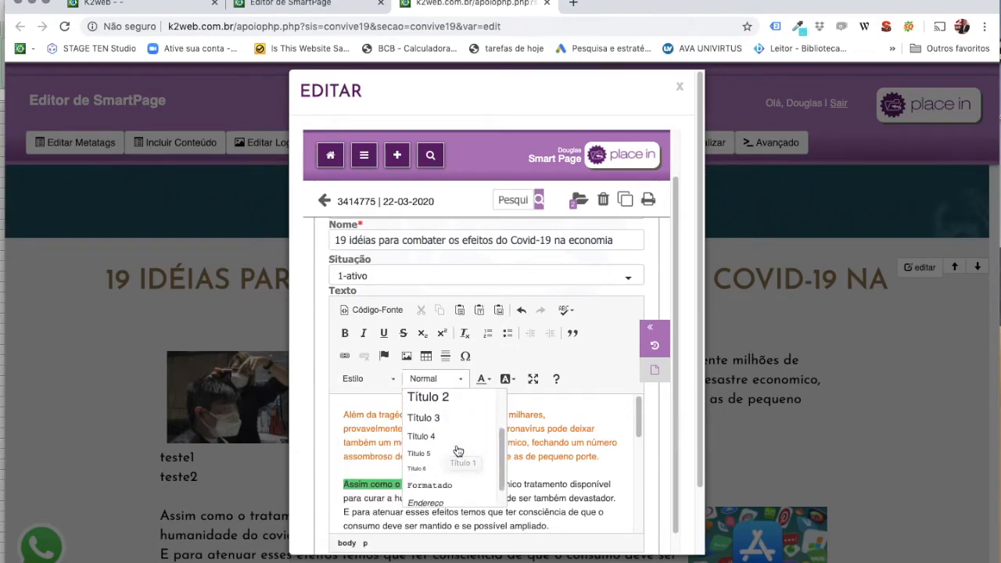
scroll(441, 443, up, 1)
click(442, 441)
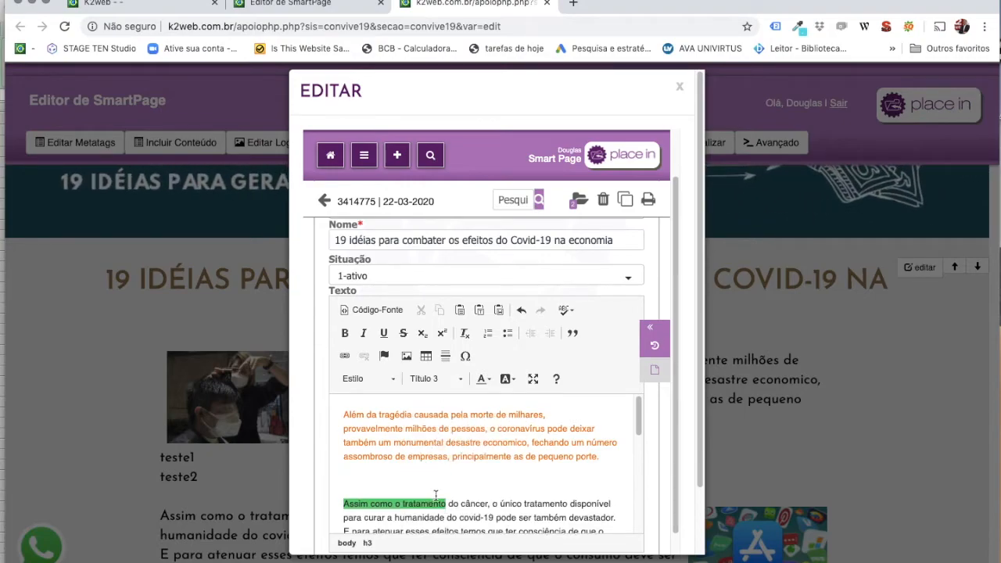
text(kkkk)
Review the edited text and close the '19 idéias' edit form.
click(450, 439)
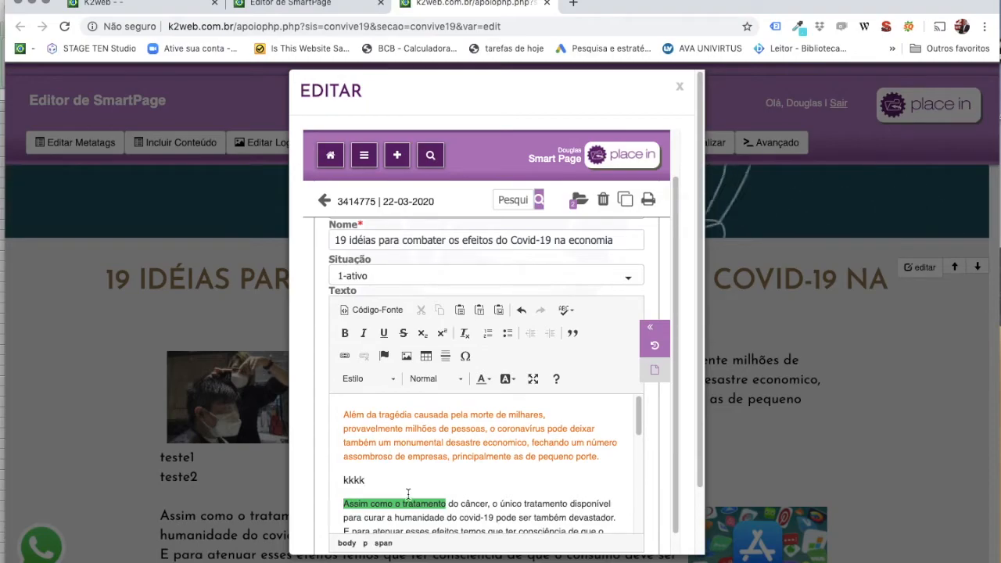
scroll(540, 329, down, 1)
scroll(530, 382, down, 2)
scroll(530, 382, down, 4)
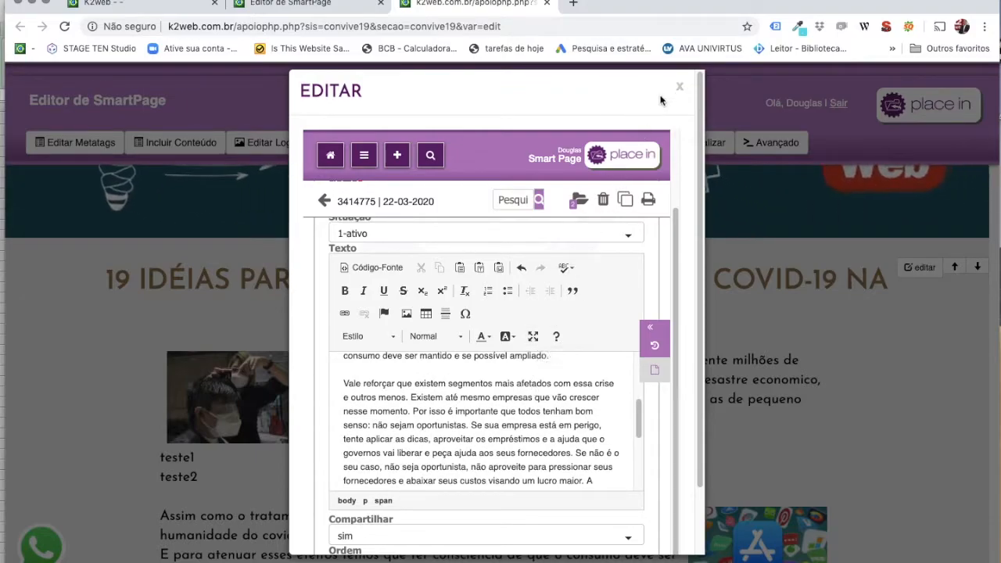
scroll(559, 201, up, 2)
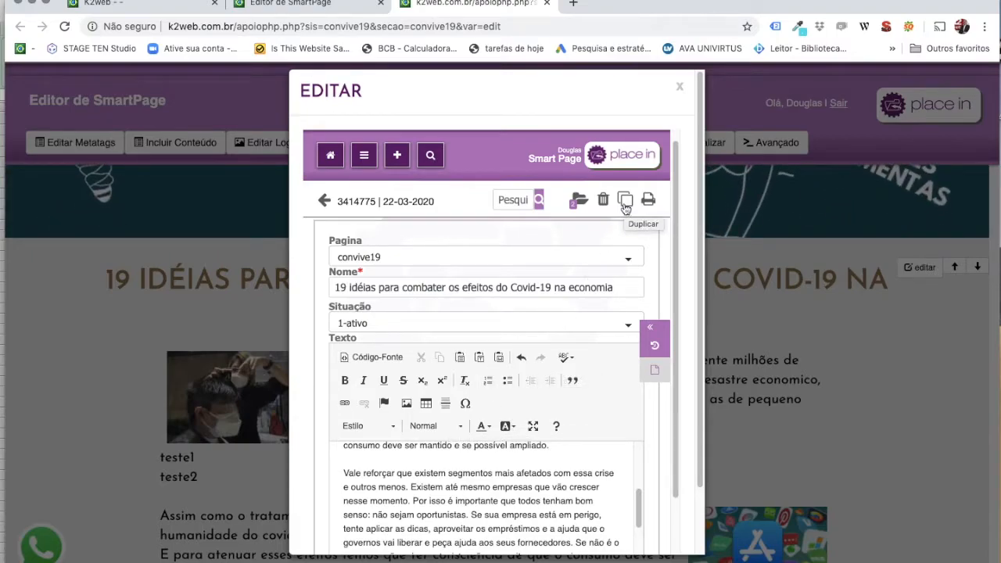
click(680, 87)
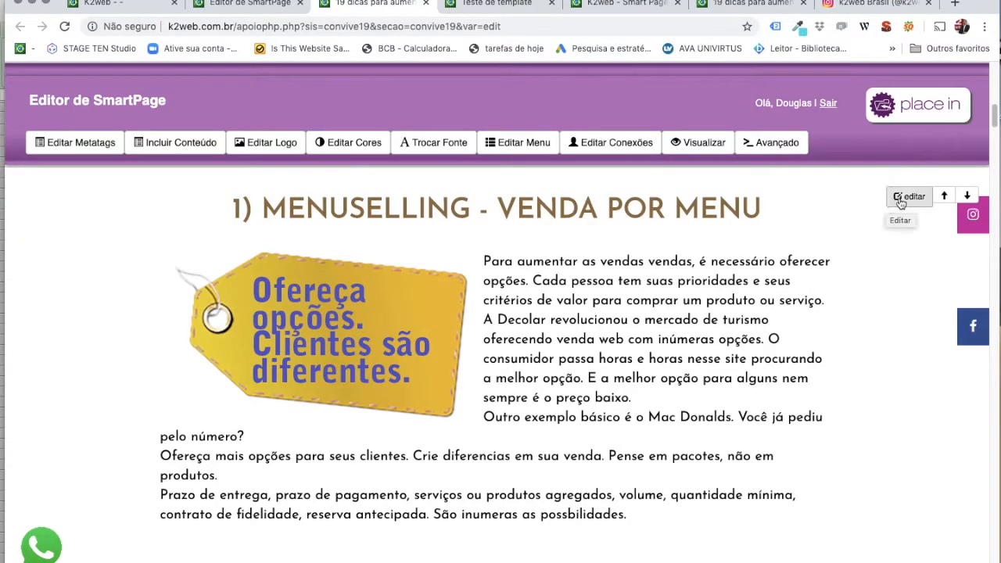
Open the Menuselling block's editor and set its Situação to 13-formulario.
click(900, 199)
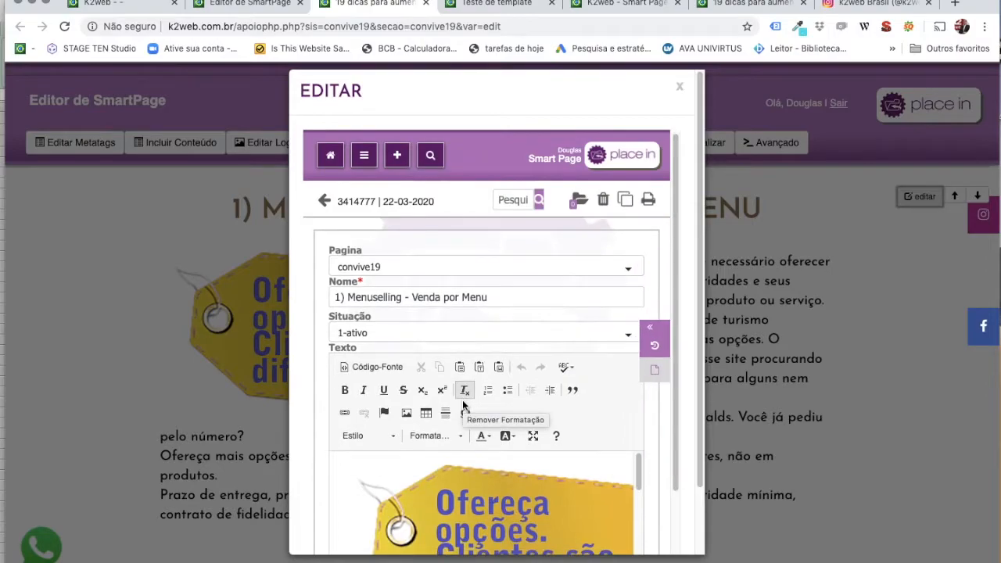
click(380, 332)
scroll(378, 376, down, 5)
scroll(378, 391, down, 3)
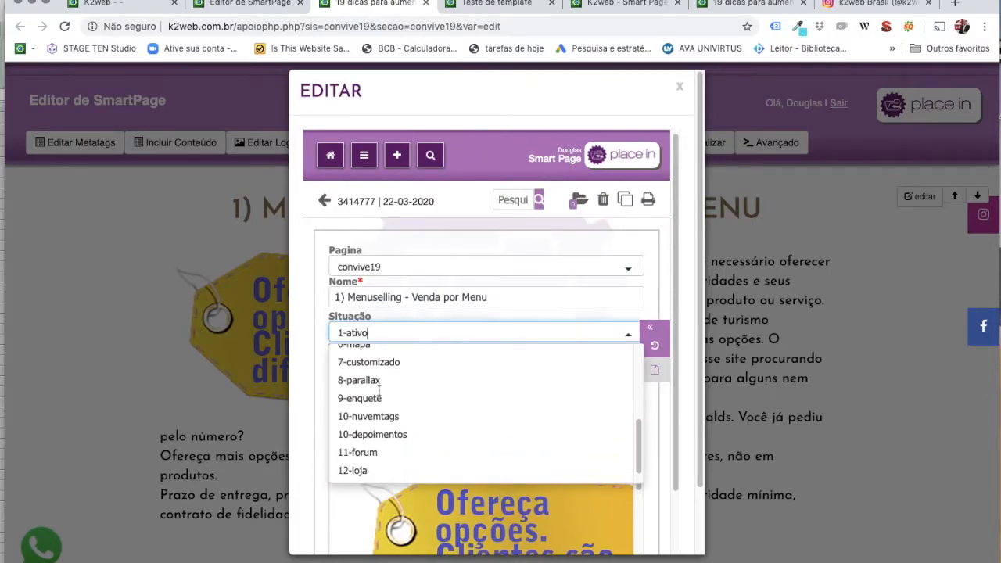
scroll(379, 391, up, 8)
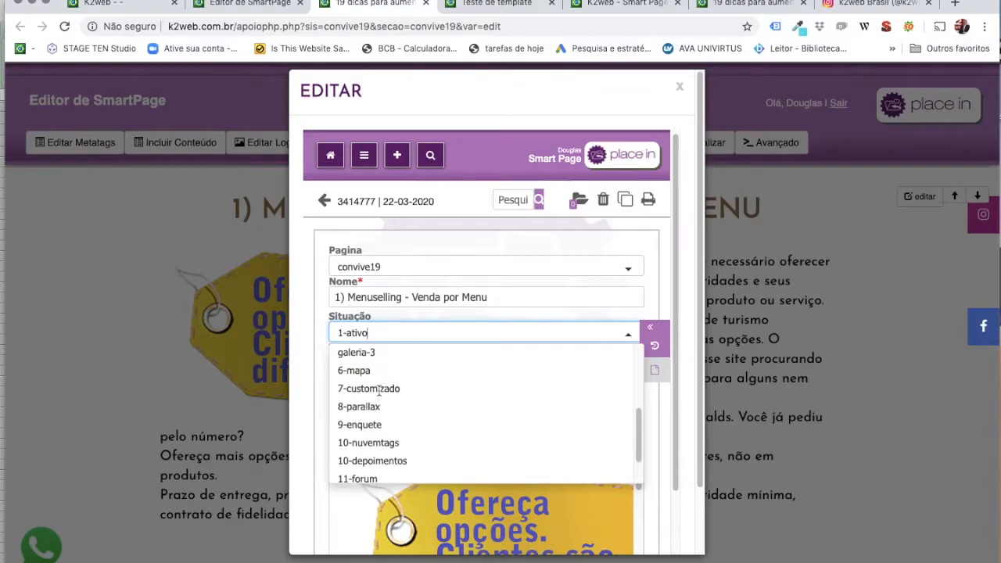
scroll(379, 391, down, 5)
scroll(378, 391, down, 3)
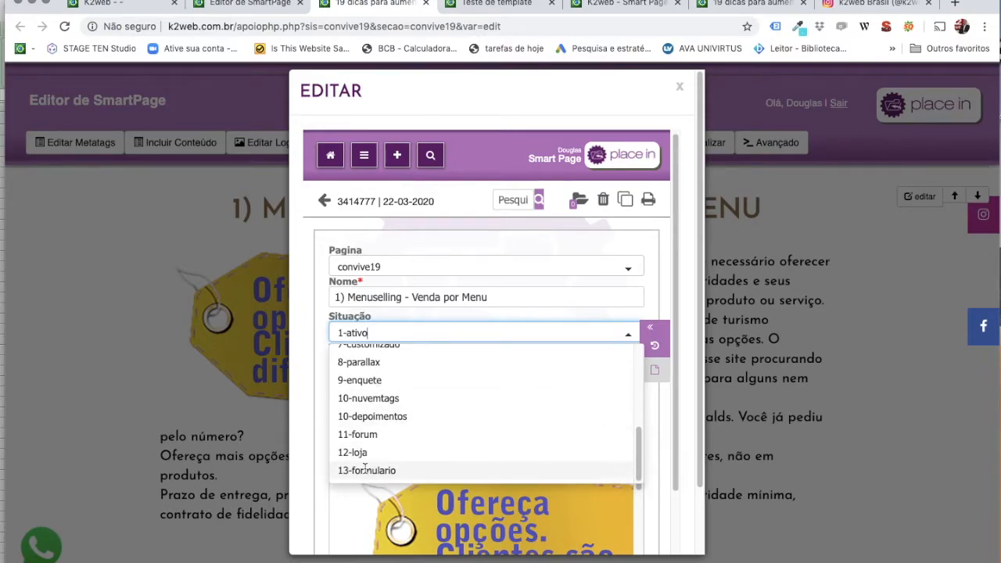
click(365, 470)
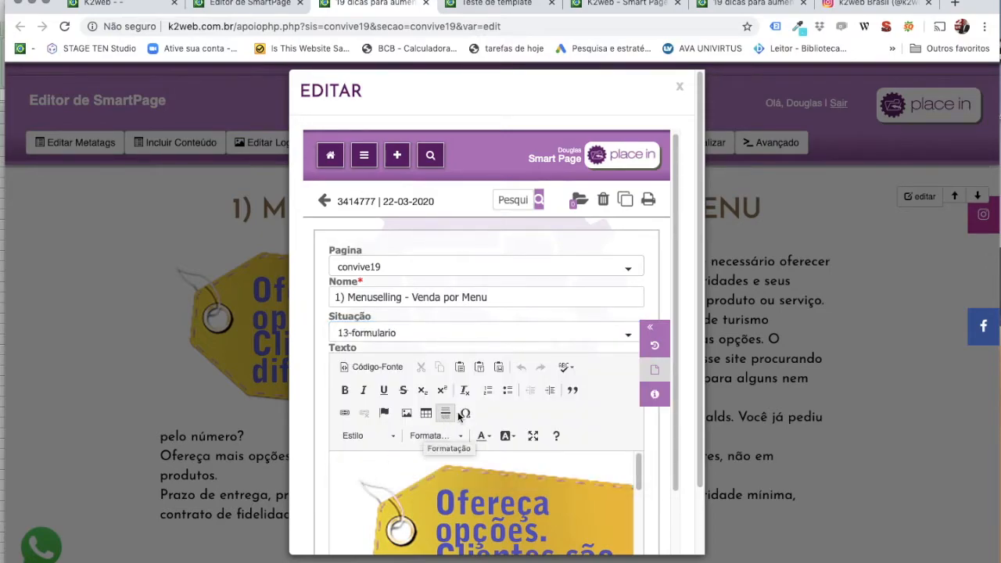
Read the 13-formulario help notes and close them.
click(652, 400)
scroll(517, 397, down, 3)
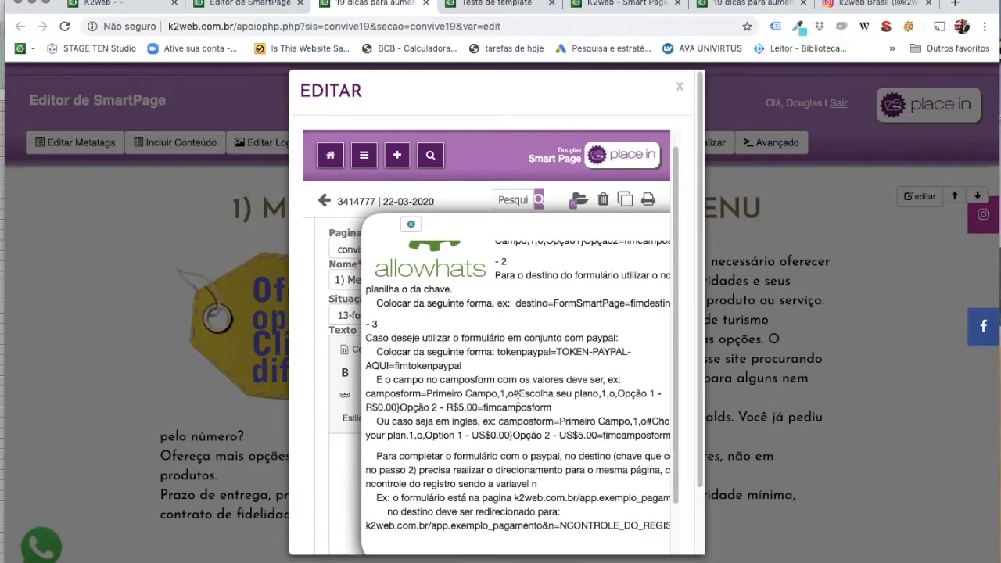
scroll(486, 268, up, 3)
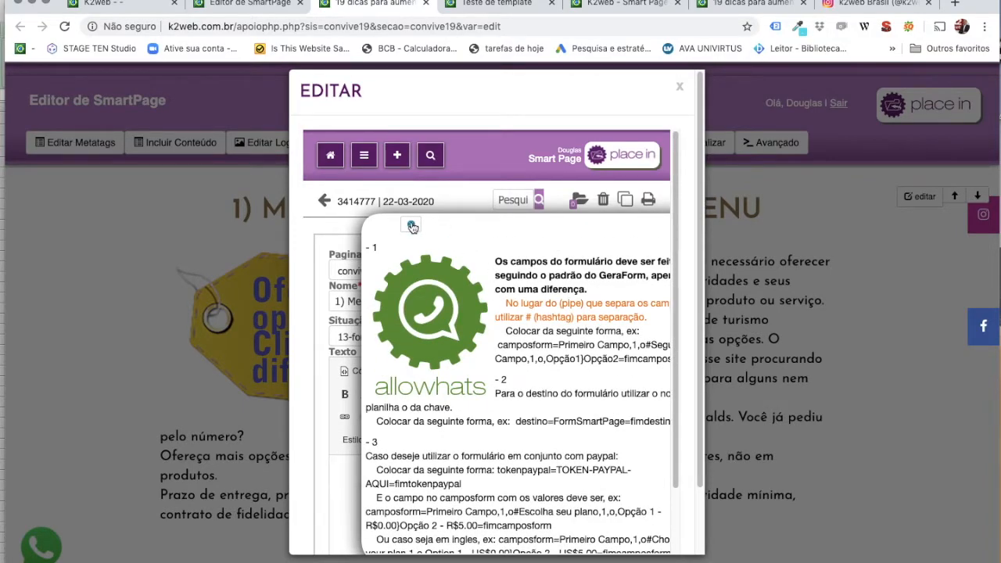
click(412, 226)
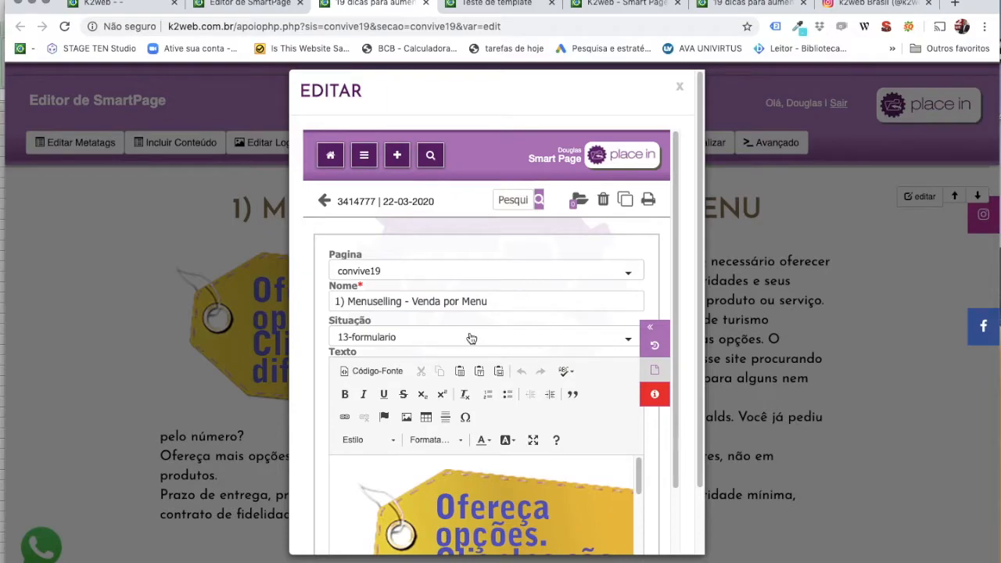
Change Situação to 6-mapa and review the Google Maps help example address.
click(471, 338)
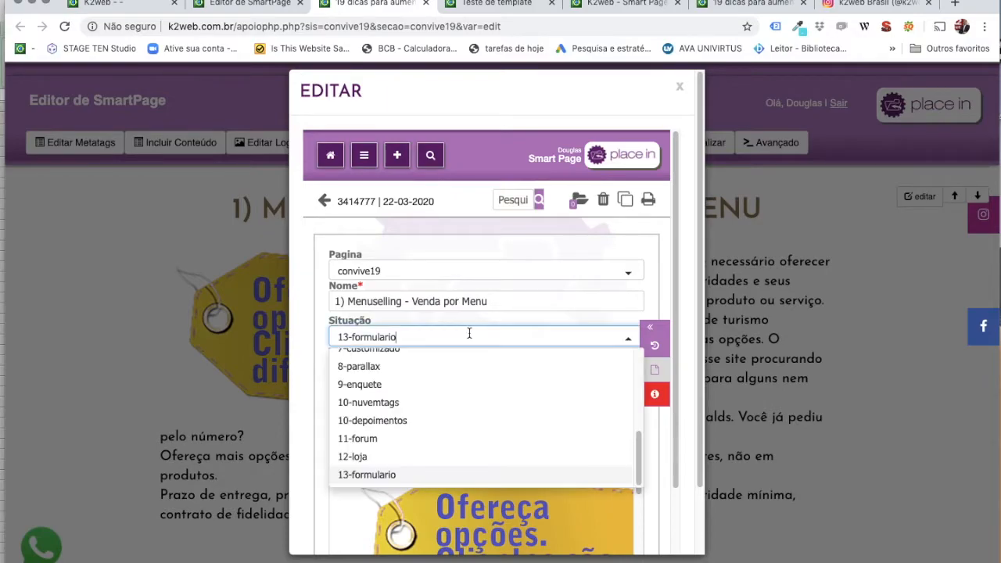
scroll(397, 402, up, 5)
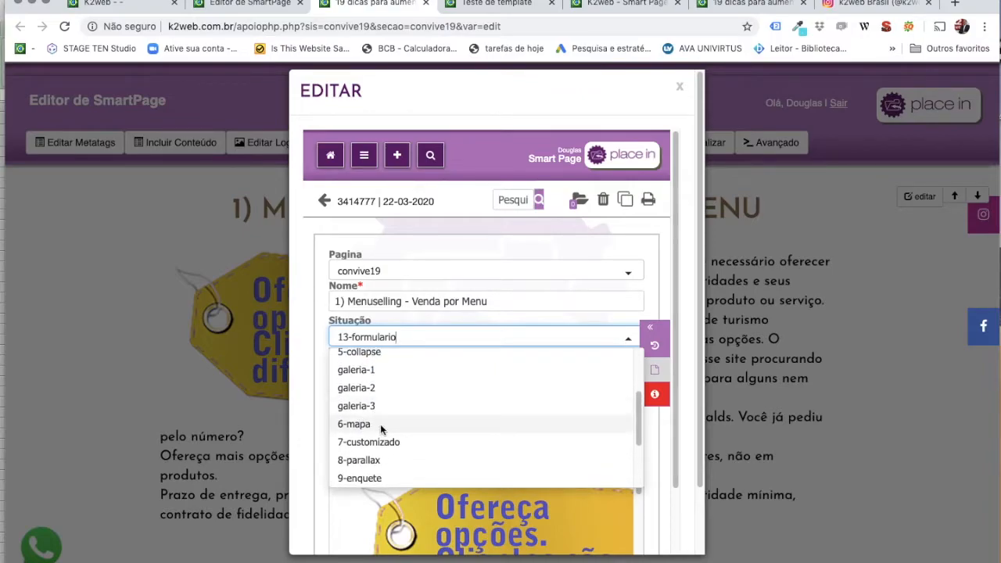
click(380, 423)
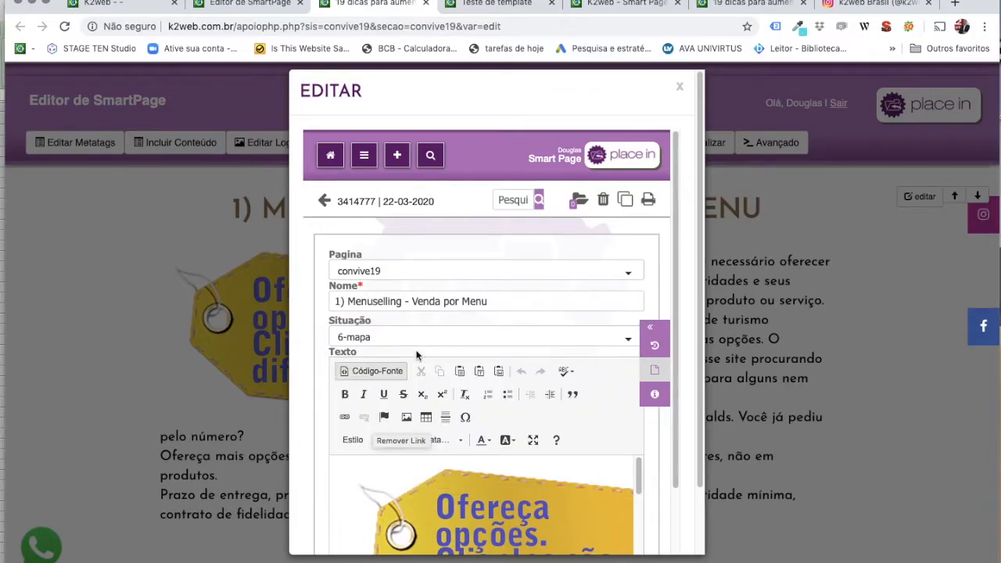
click(655, 399)
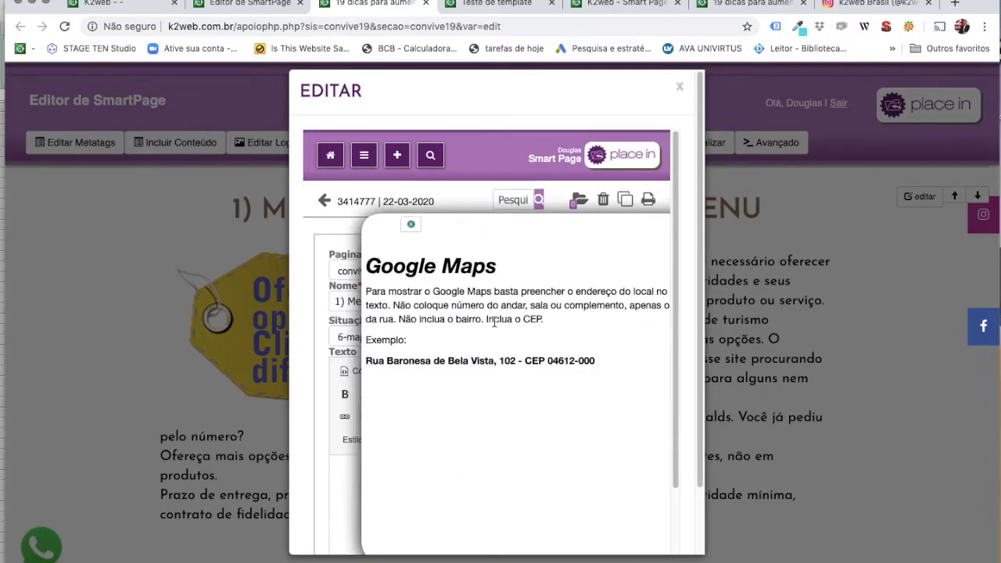
drag(571, 361, 367, 362)
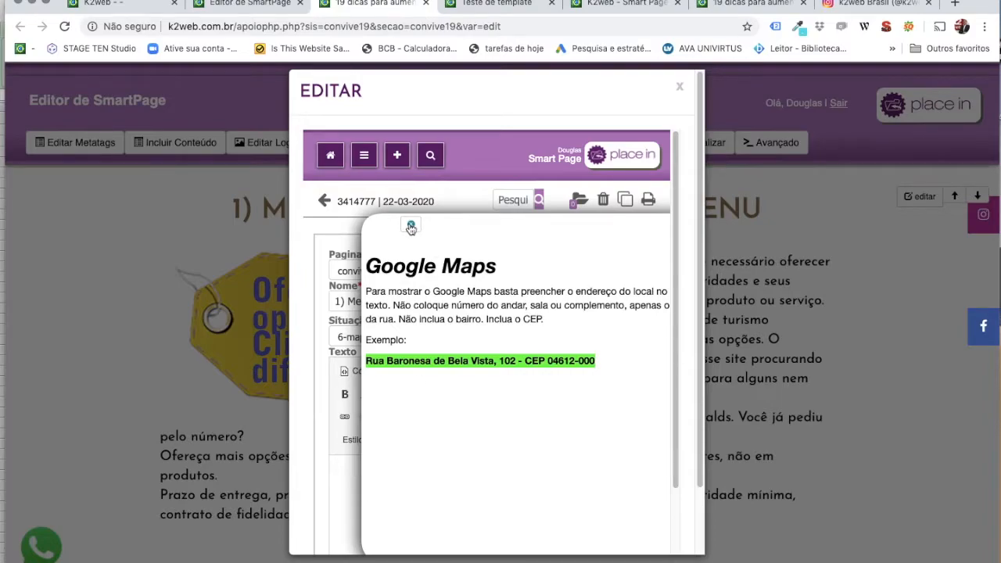
click(410, 227)
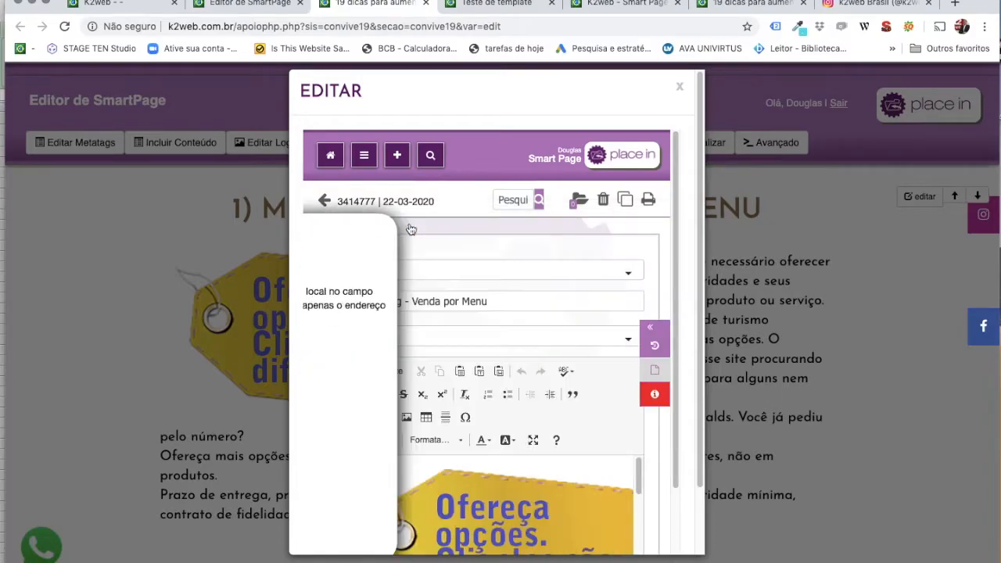
Scroll down the form and open a new browser window with Cmd+N.
scroll(559, 421, down, 3)
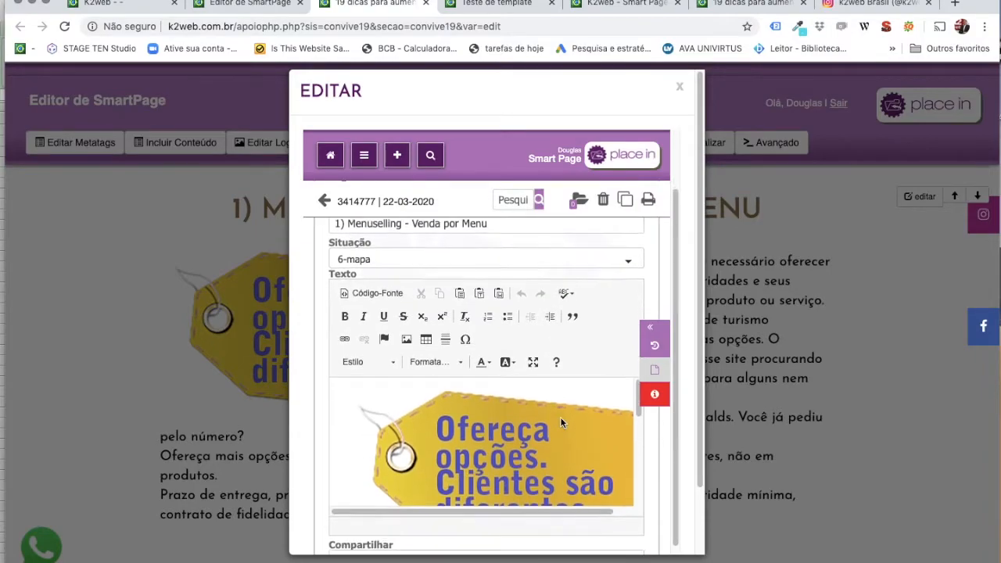
scroll(560, 422, down, 5)
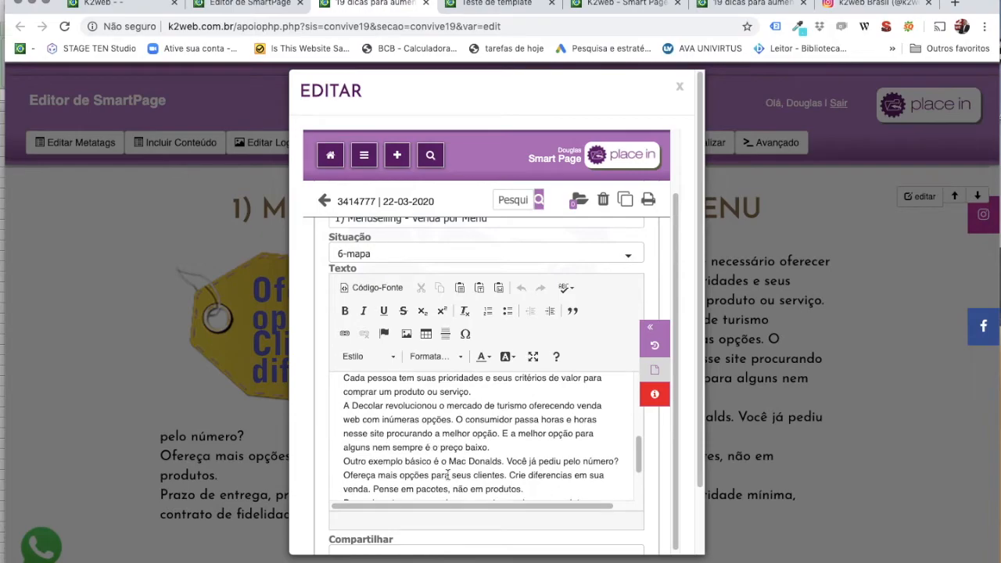
scroll(520, 469, down, 3)
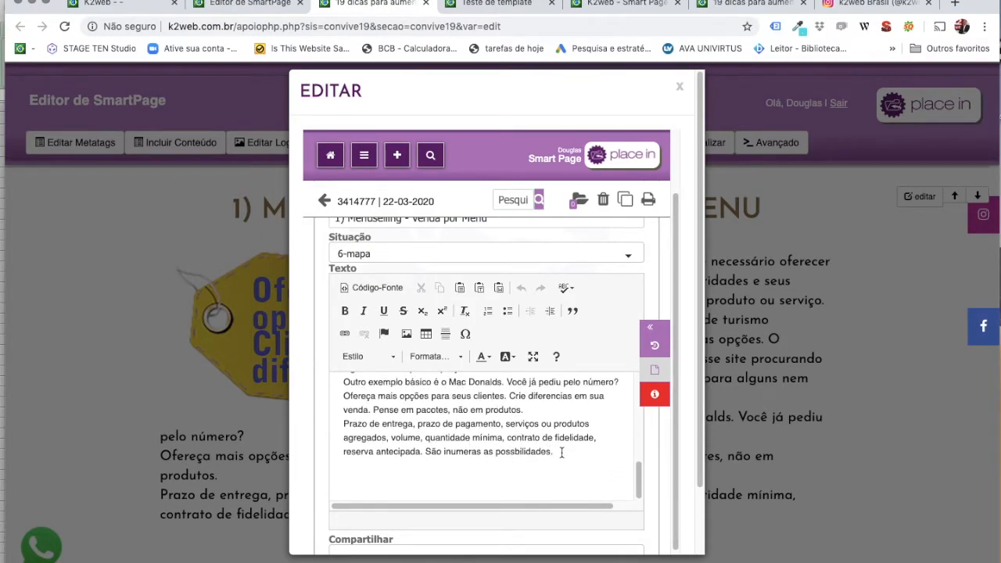
key(super+n)
Load youtube.com, open the Quarentena de Ideias video and pause it.
text(youtube.com)
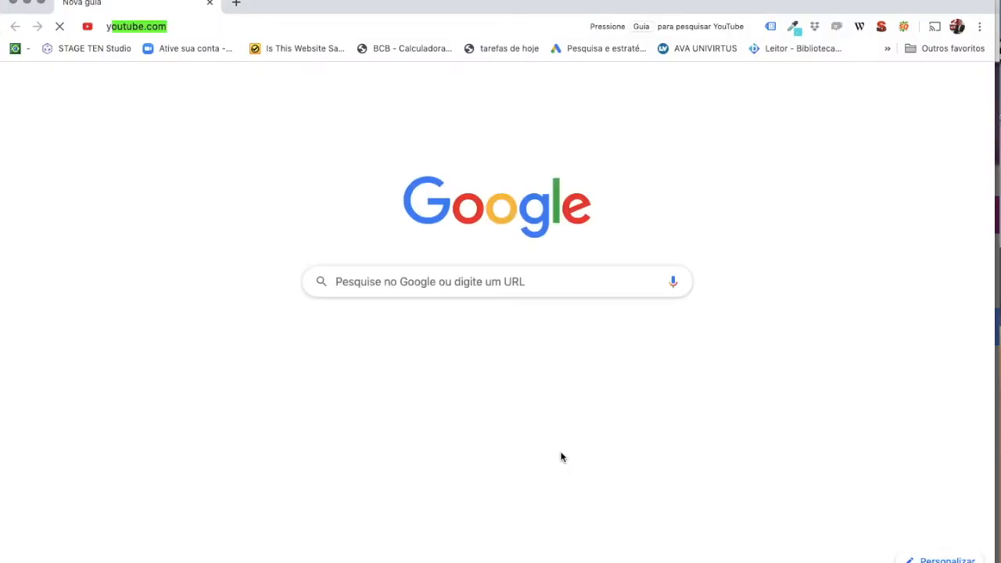
key(Return)
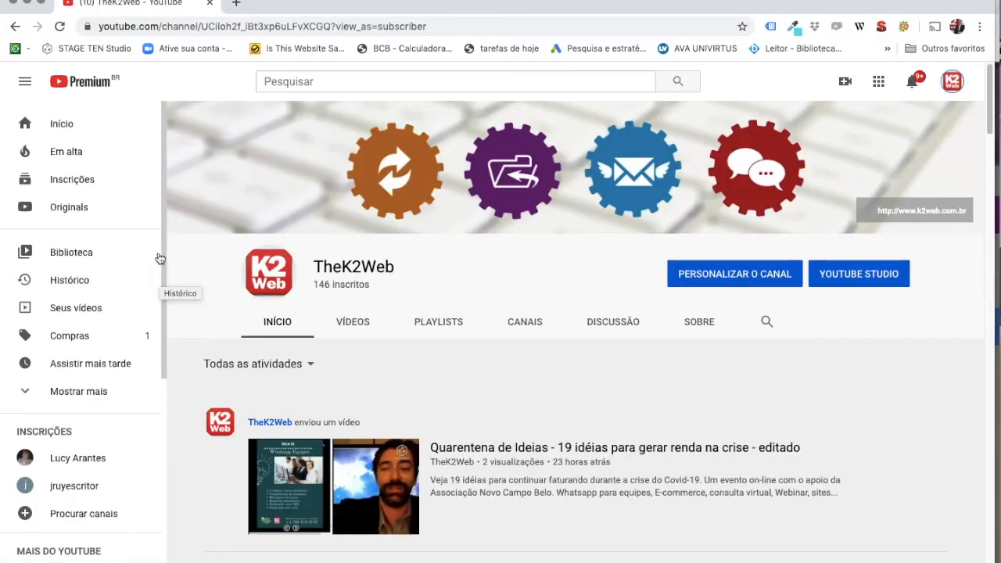
scroll(359, 365, down, 1)
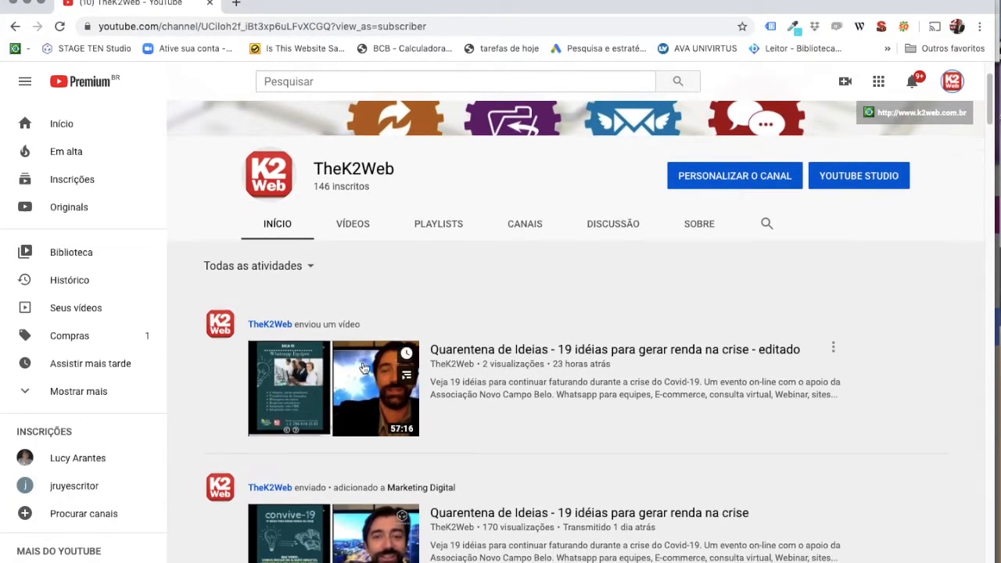
click(342, 378)
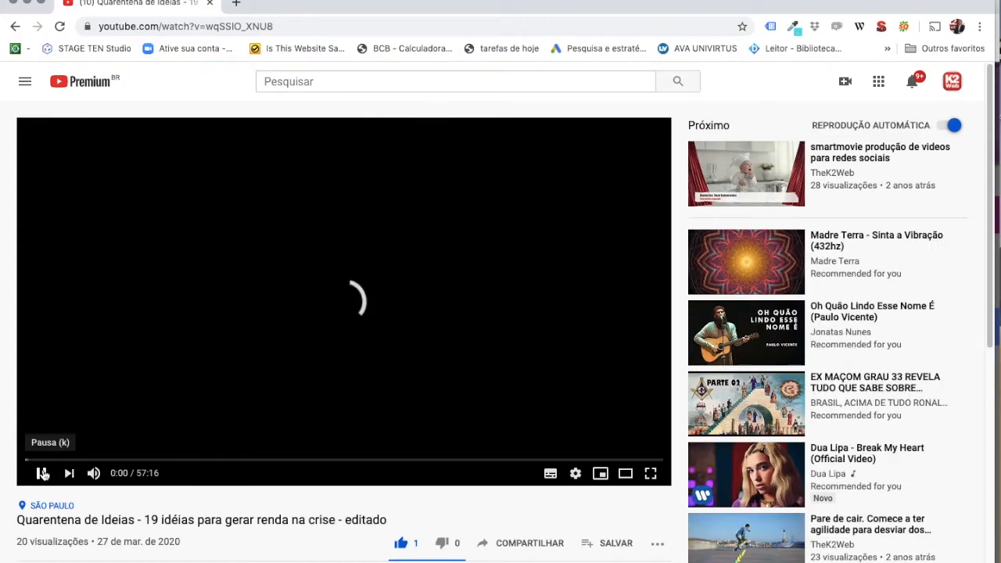
click(42, 472)
Take the video's iframe code from Compartilhar > Incorporar and close the YouTube window.
scroll(490, 510, down, 2)
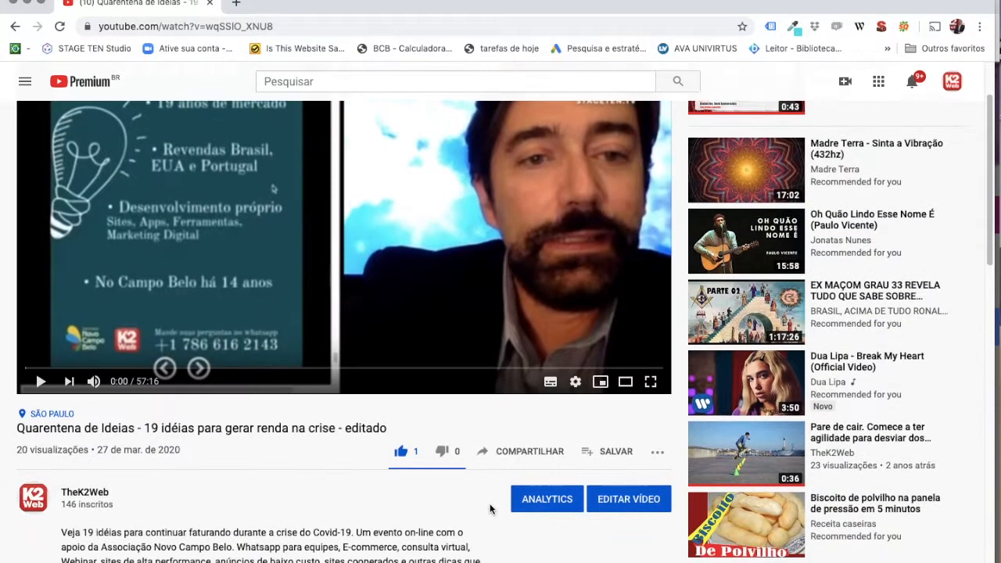
click(483, 451)
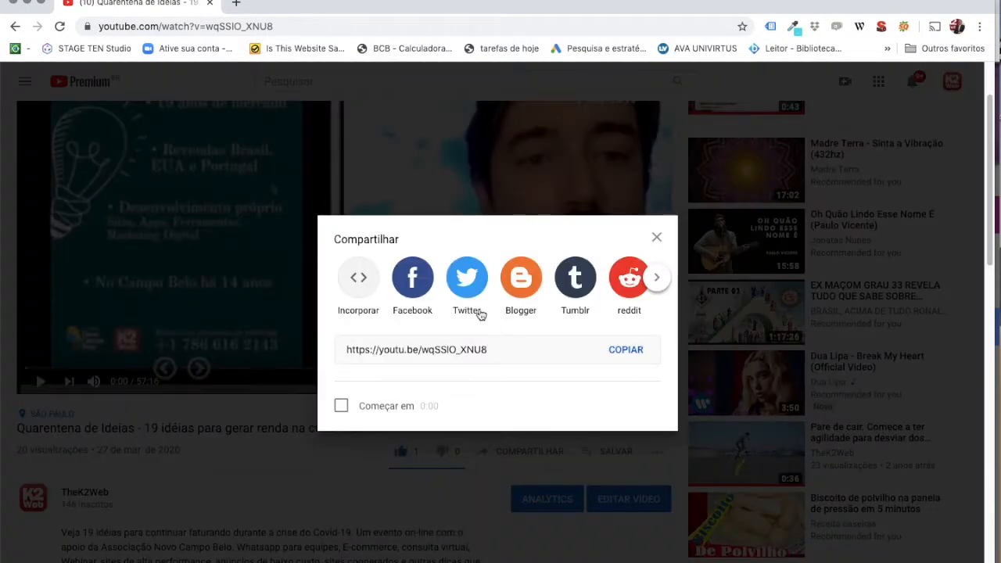
click(358, 281)
scroll(691, 302, down, 2)
scroll(691, 303, up, 2)
drag(741, 359, 585, 256)
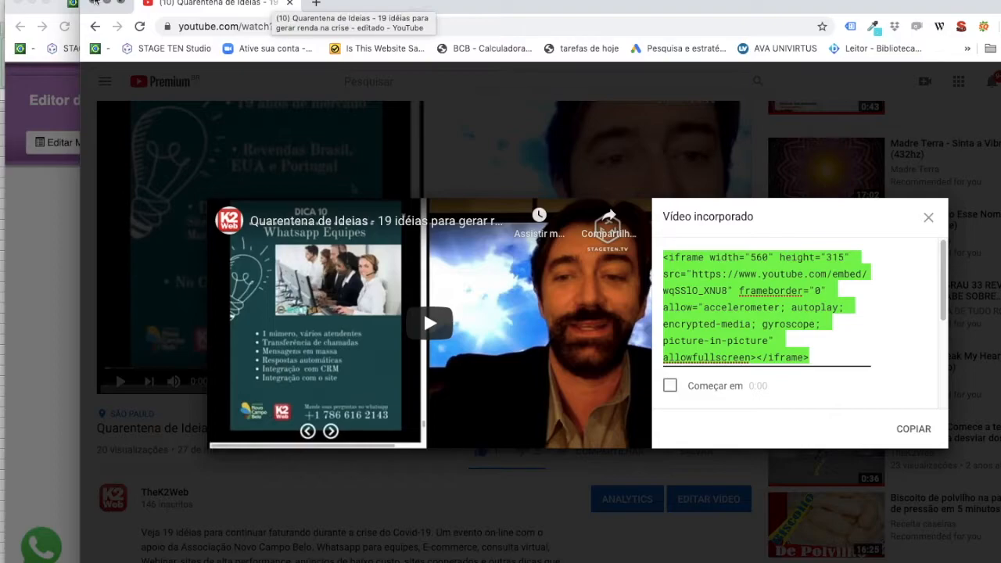
click(95, 3)
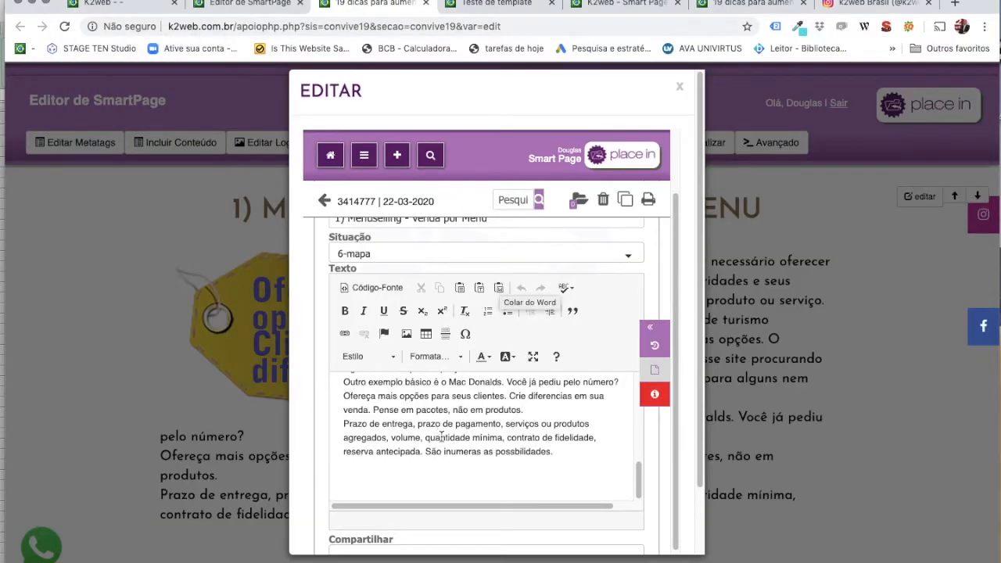
Paste the YouTube iframe embed code on a new line at the end of the Código-Fonte HTML.
scroll(441, 436, down, 1)
click(549, 449)
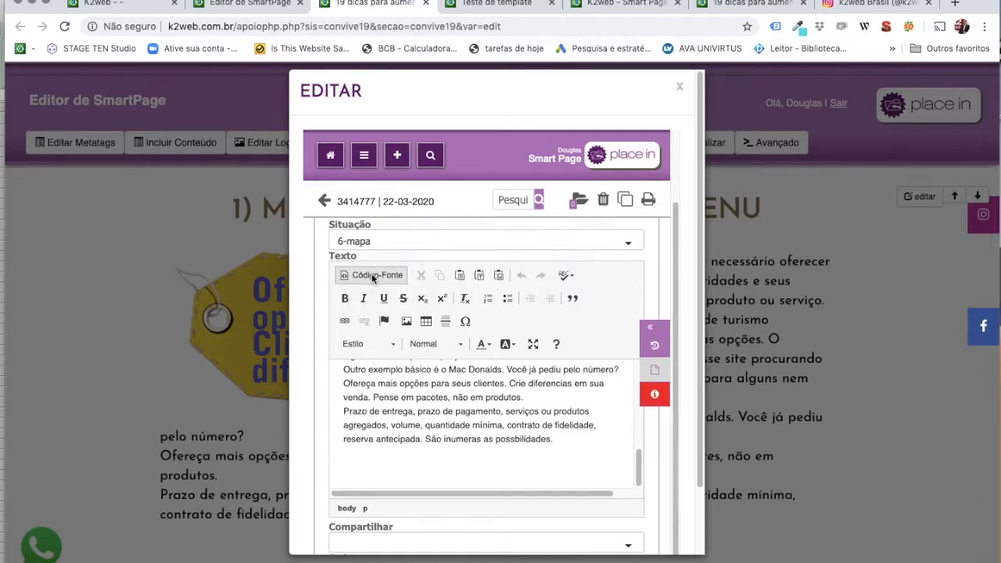
click(373, 278)
scroll(422, 442, down, 5)
scroll(448, 444, down, 10)
scroll(449, 424, down, 1)
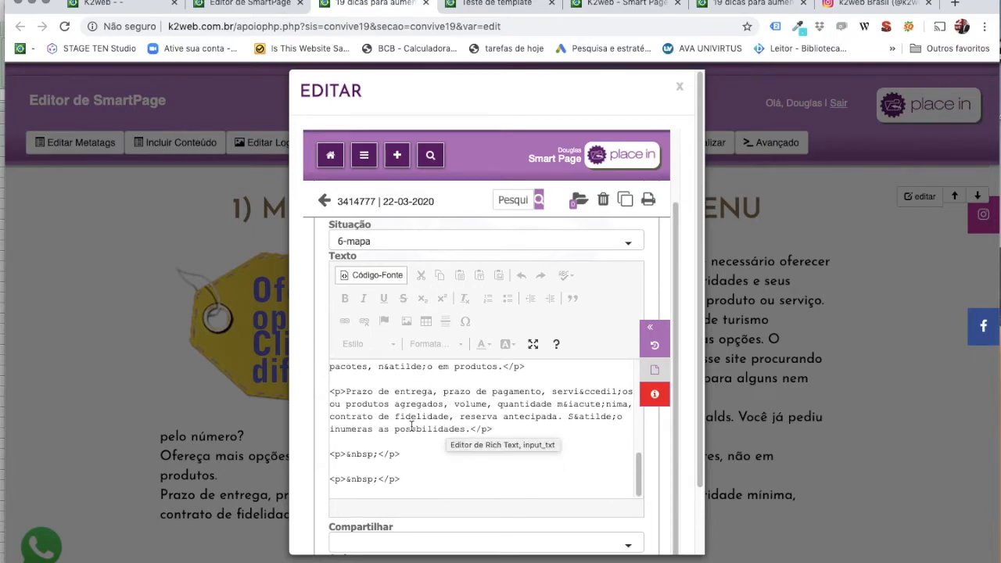
click(419, 476)
key(Return)
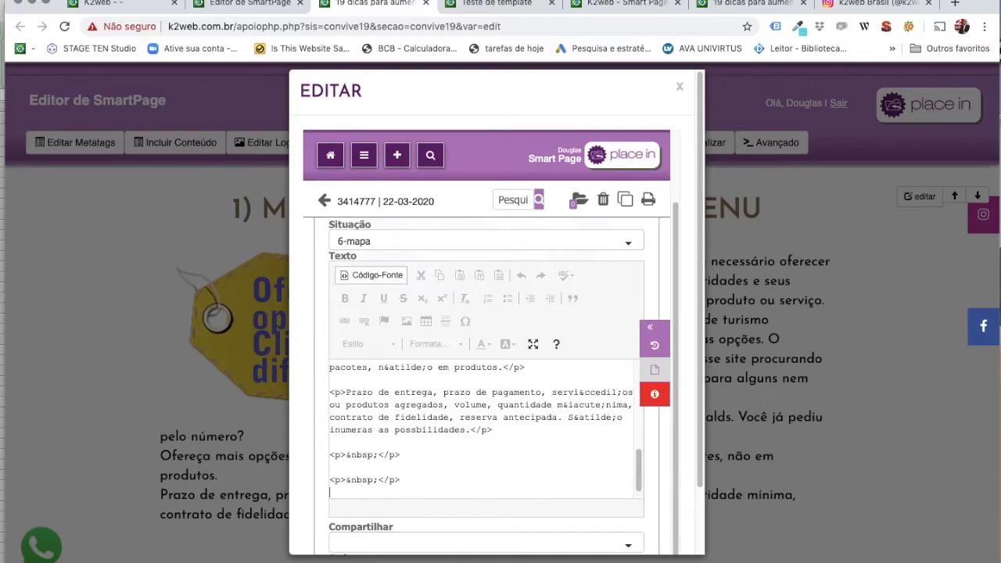
text(<iframe width="560" height="315" src="https://www.youtube.com/embed/wqSS1O_XNU8" frameborder="0" allow="accelerometer; autoplay; encrypted-media; gyroscope; picture-in-picture" allowfullscreen></iframe>)
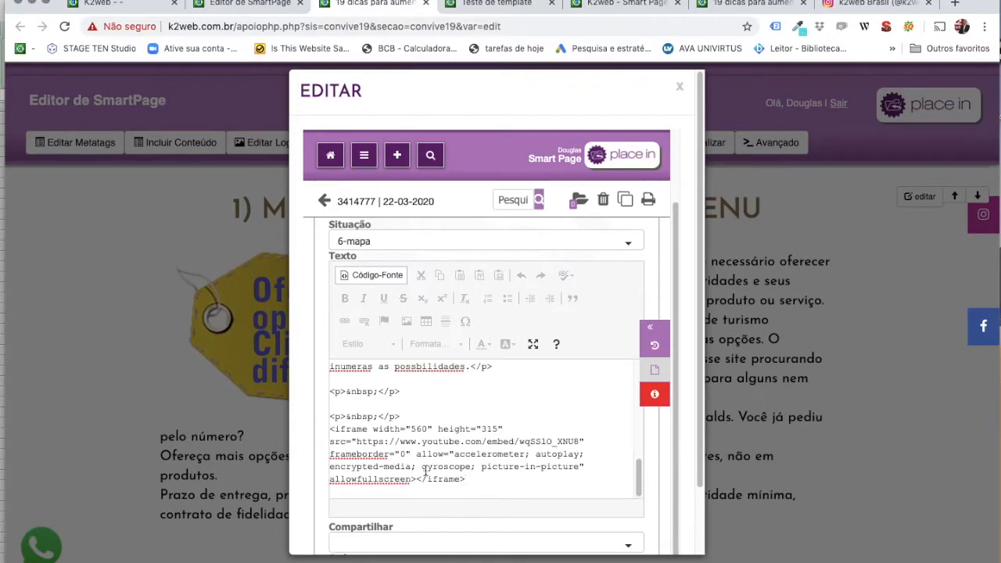
scroll(494, 447, down, 5)
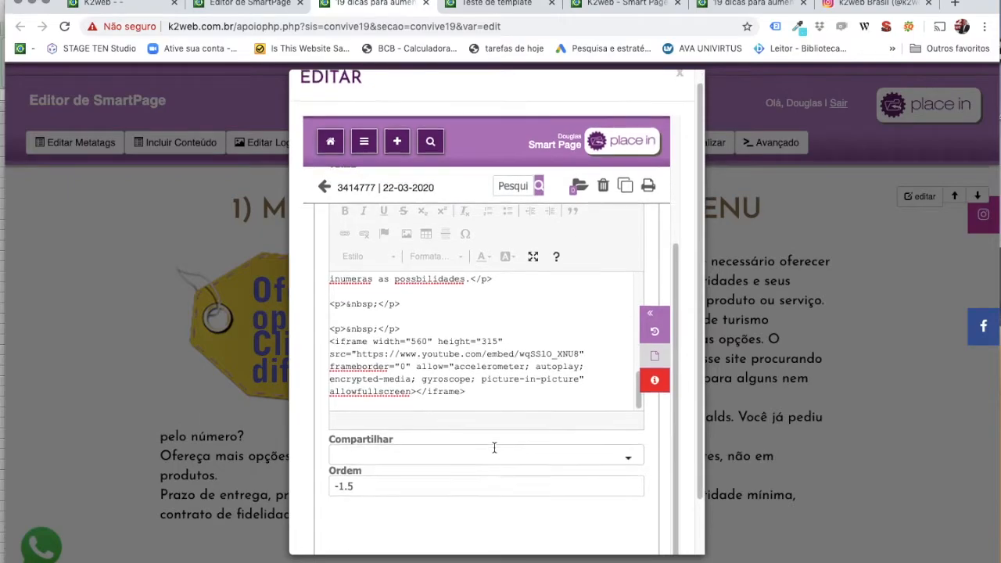
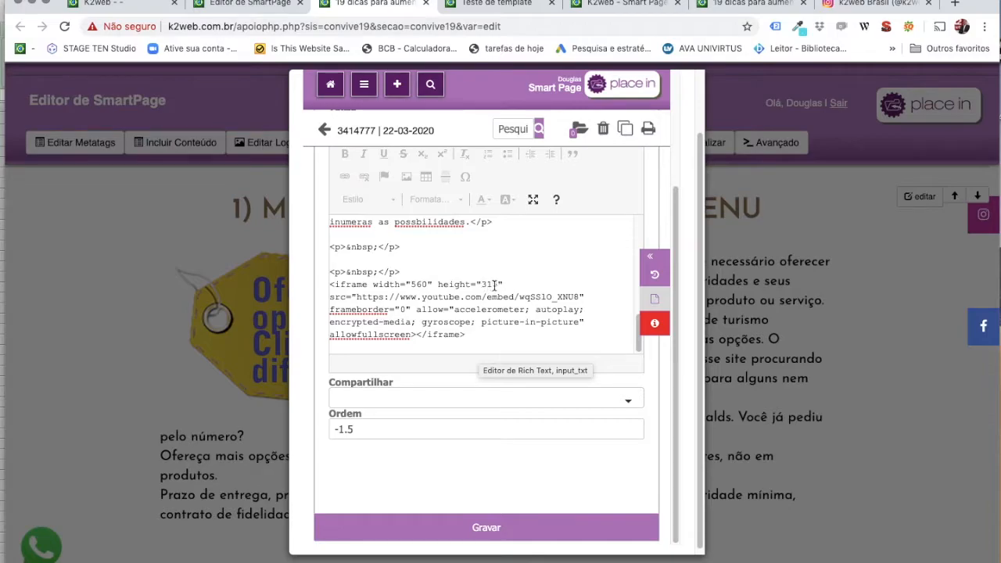
Save the Menuselling article and play its embedded YouTube video to confirm it works.
scroll(435, 299, down, 1)
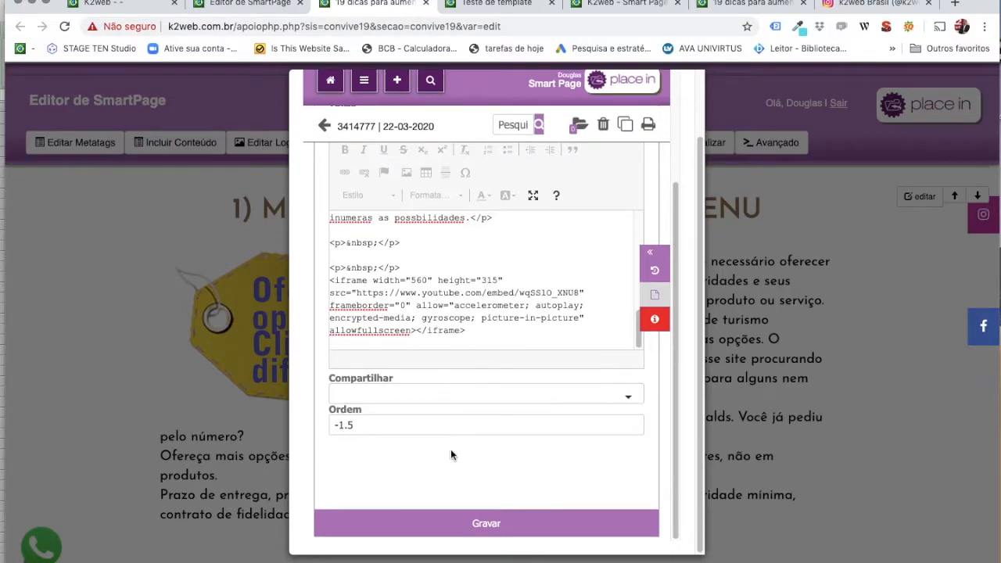
click(478, 523)
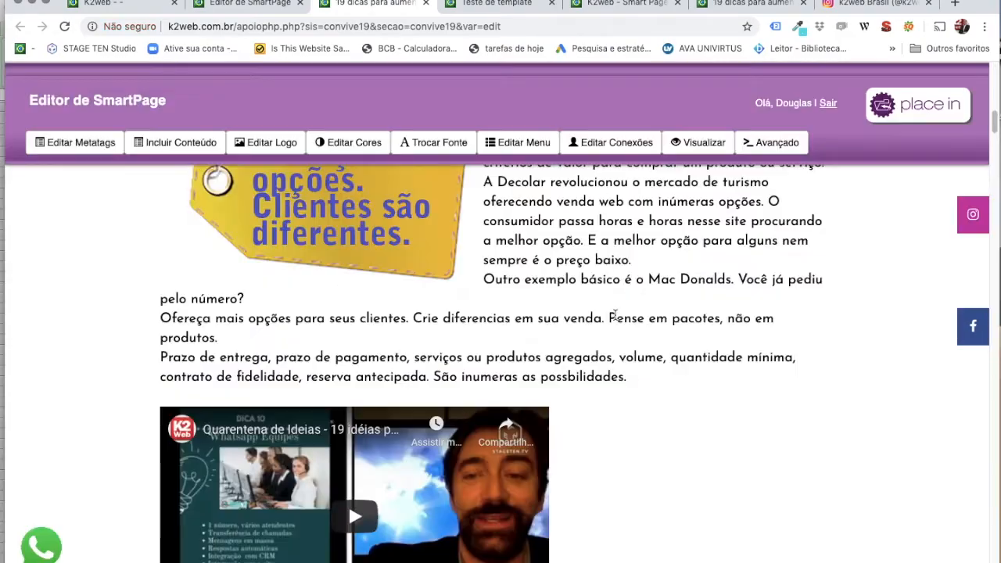
scroll(615, 315, down, 2)
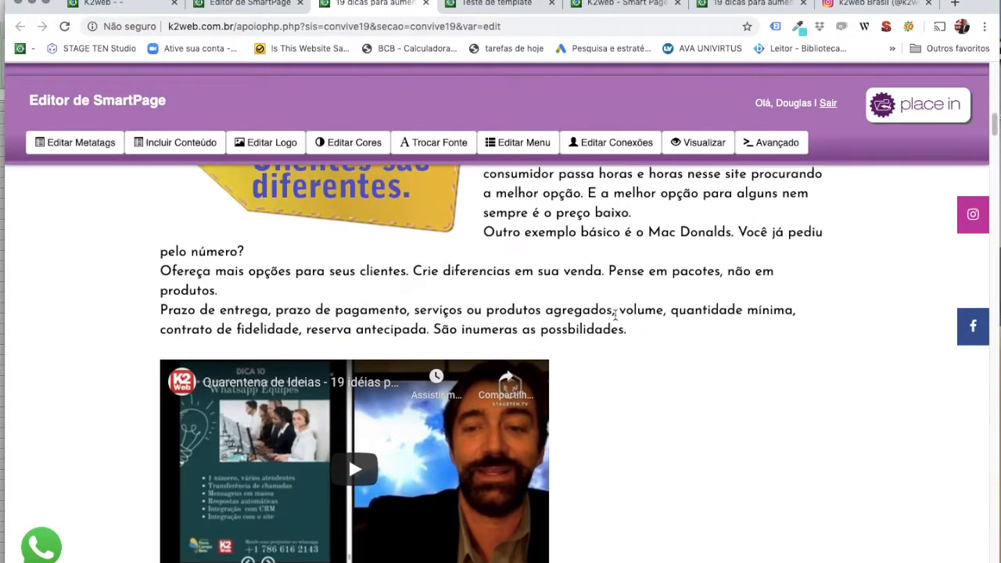
click(360, 434)
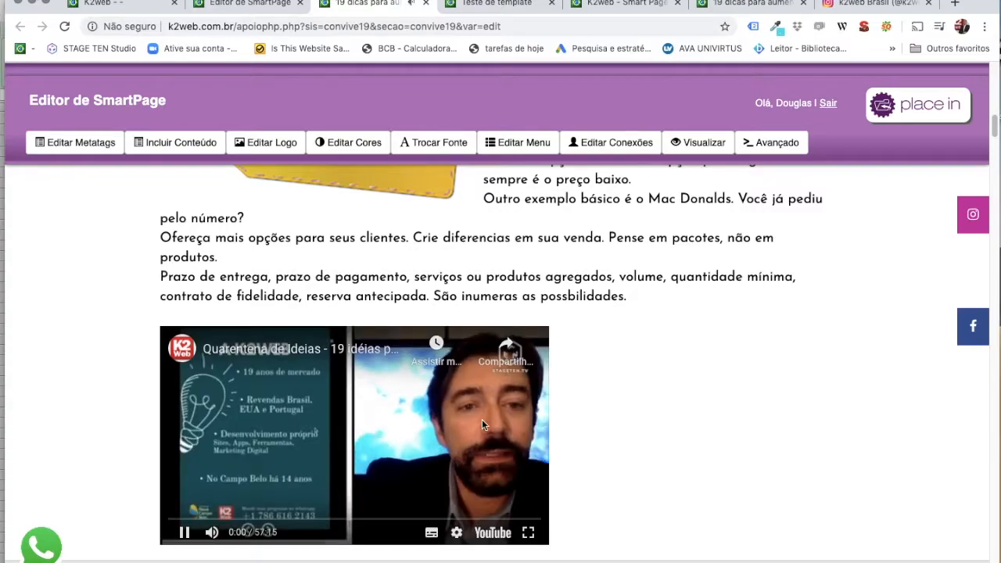
scroll(675, 421, up, 3)
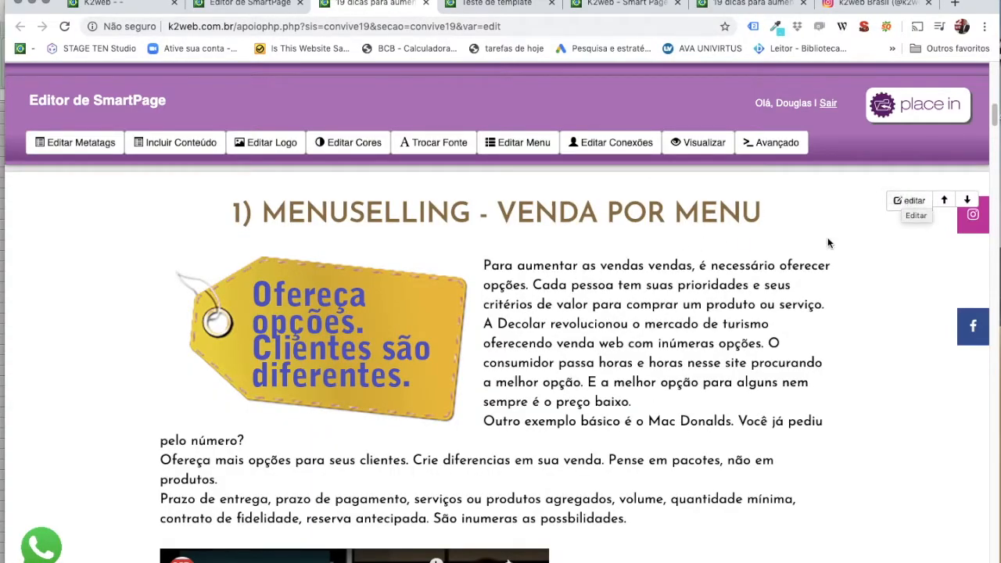
Change the Menuselling item's Situação from 1-ativo to 3-colunas and save it.
click(902, 202)
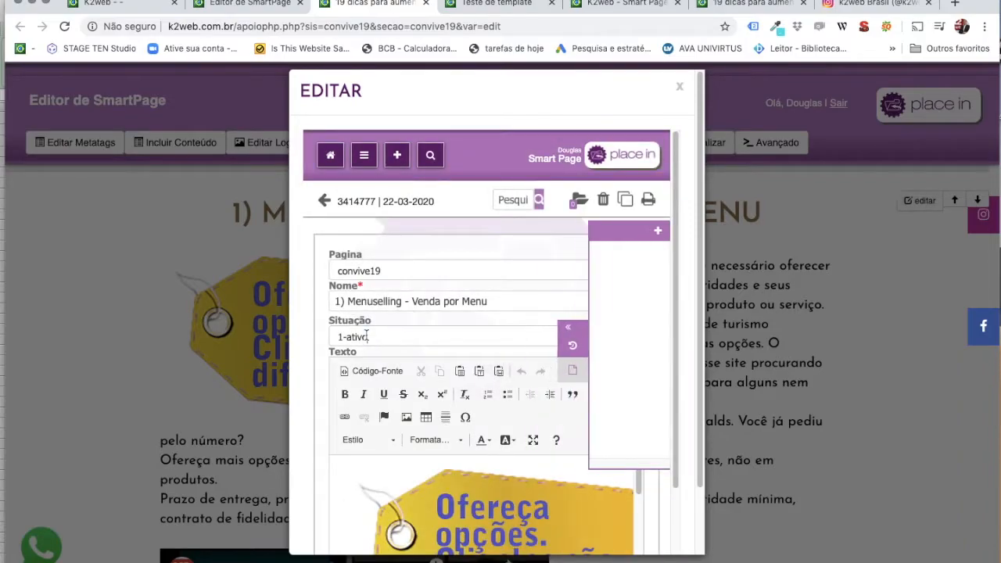
click(365, 337)
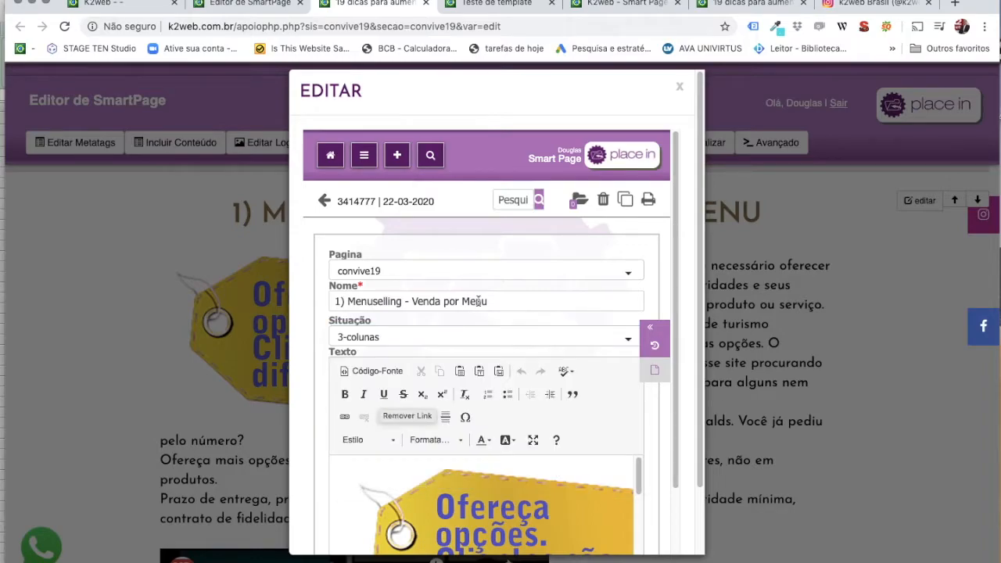
scroll(628, 379, down, 10)
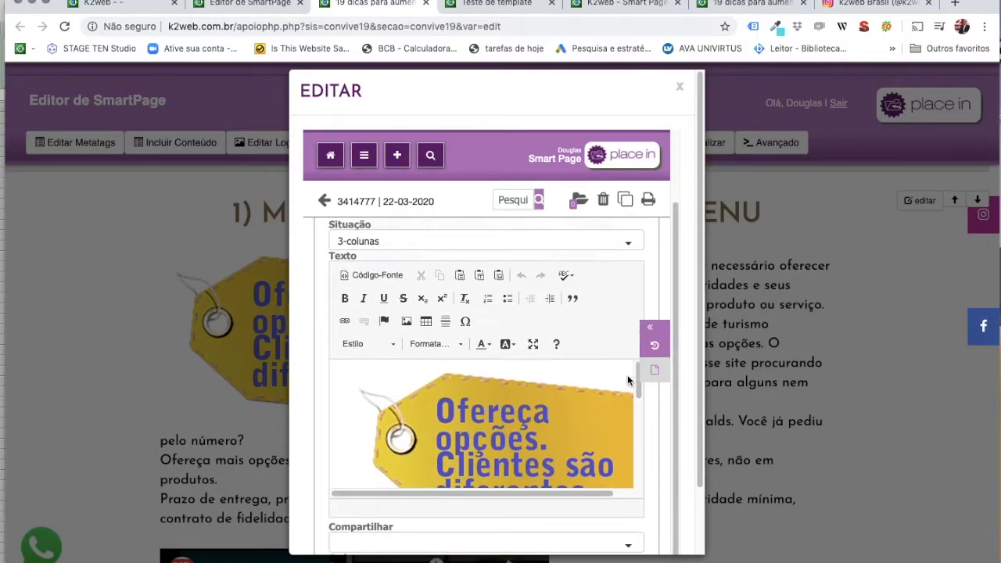
scroll(469, 474, down, 5)
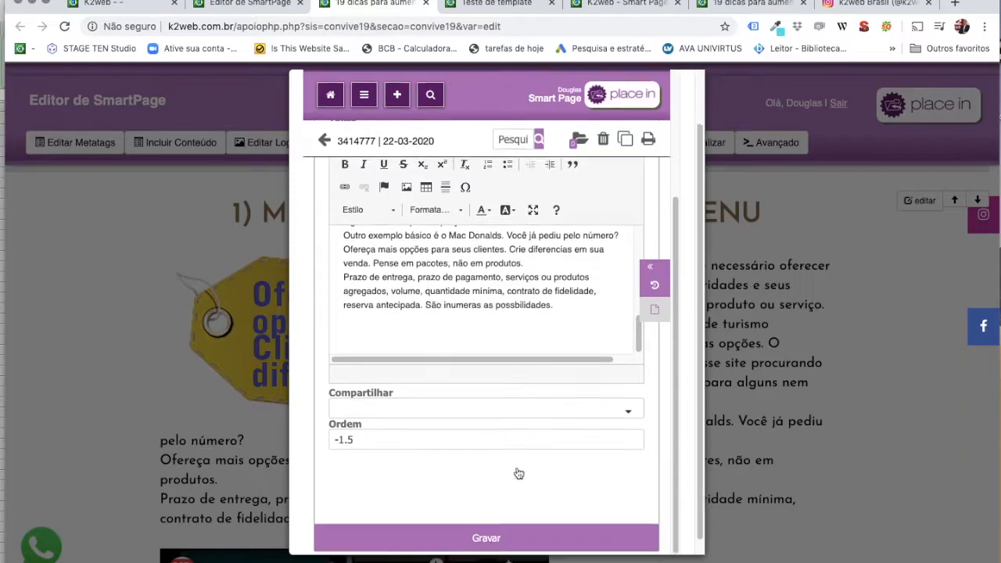
click(475, 522)
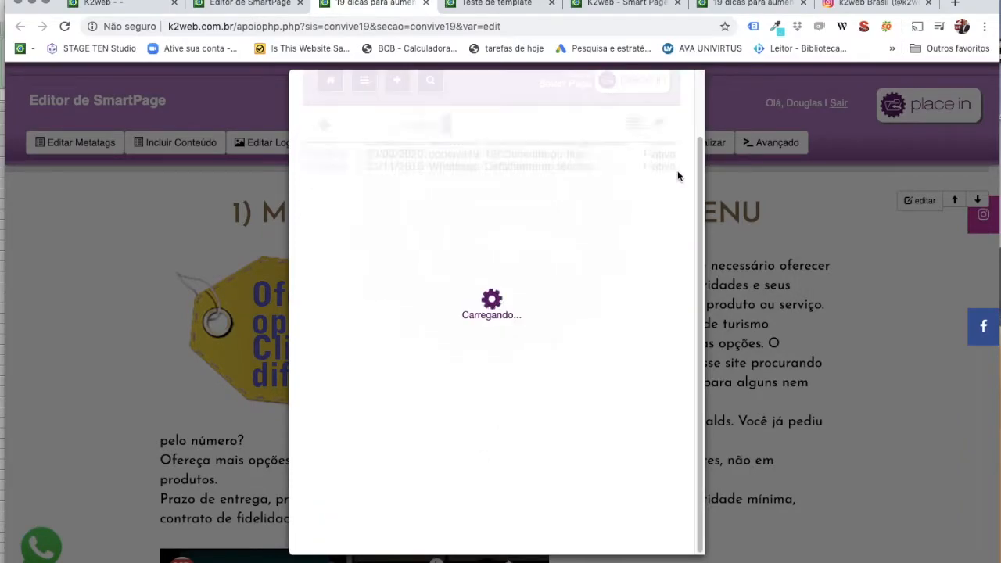
View the compact Menuselling card, preview its full article via Saiba mais, then reopen its editor.
click(685, 80)
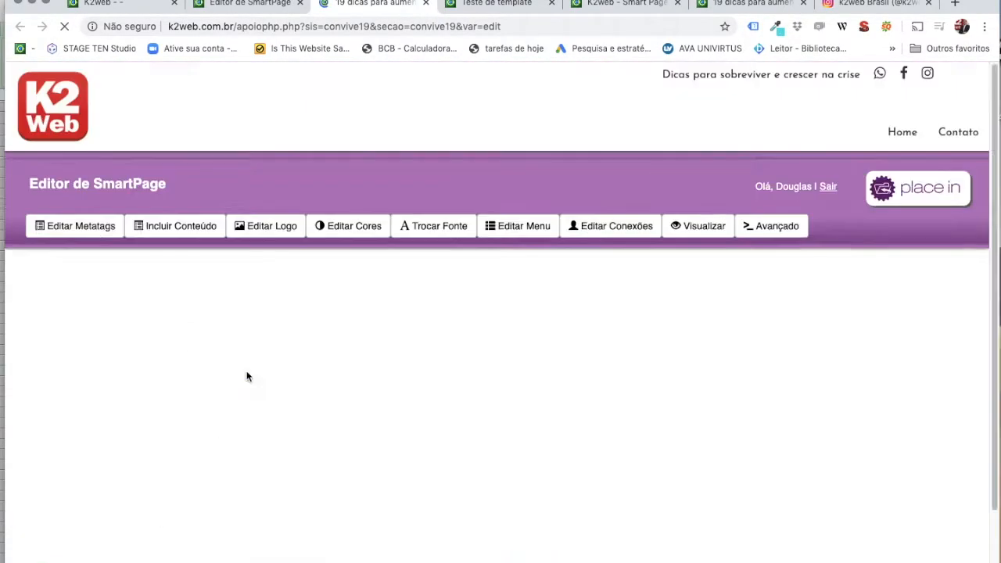
scroll(302, 368, down, 7)
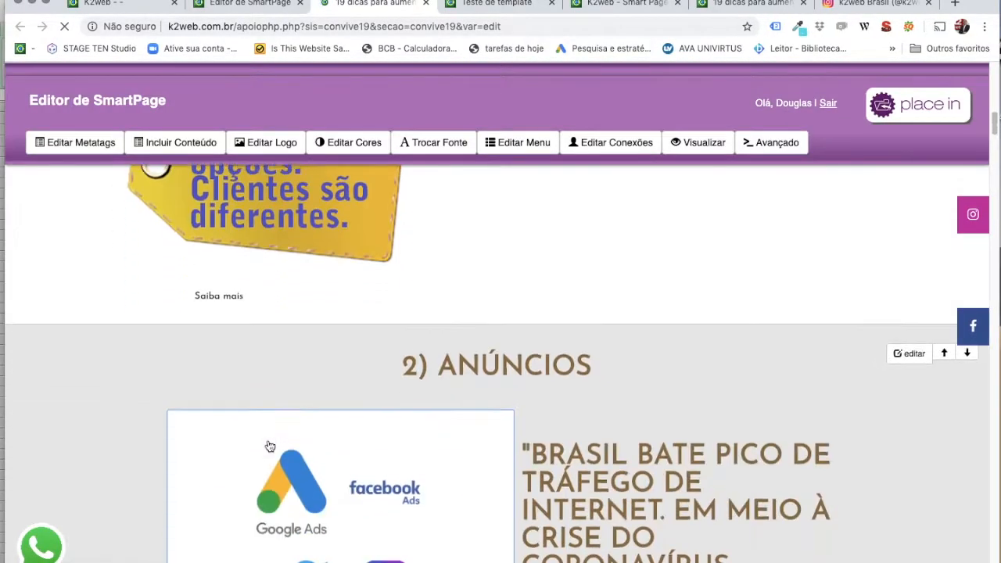
scroll(270, 446, up, 2)
scroll(269, 446, up, 1)
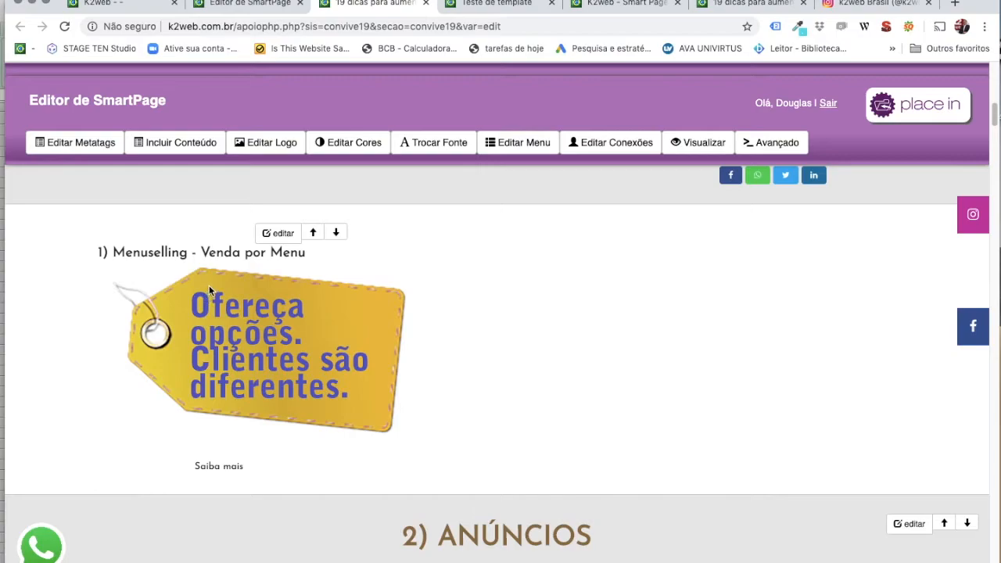
click(216, 469)
scroll(531, 362, down, 2)
scroll(530, 362, up, 1)
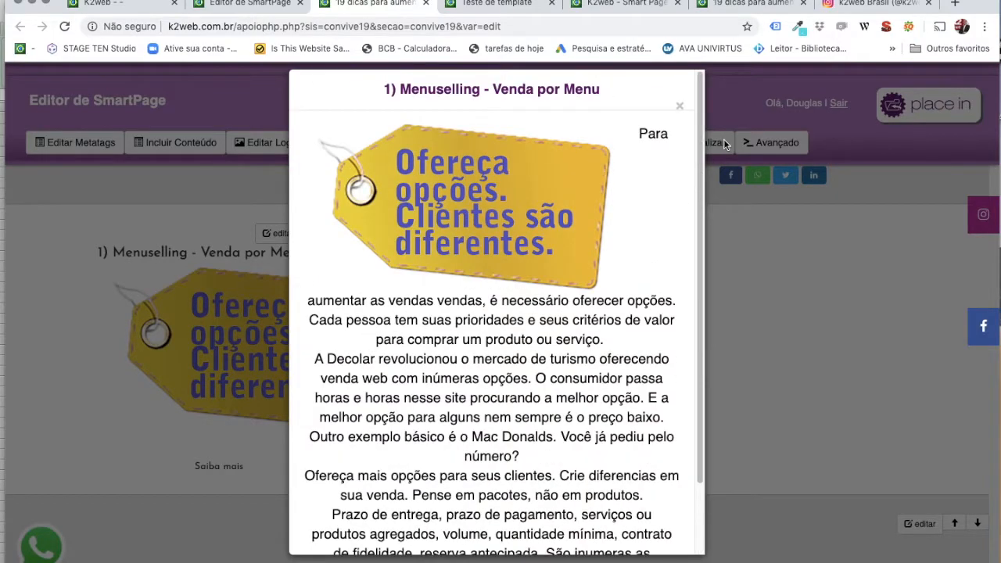
click(680, 107)
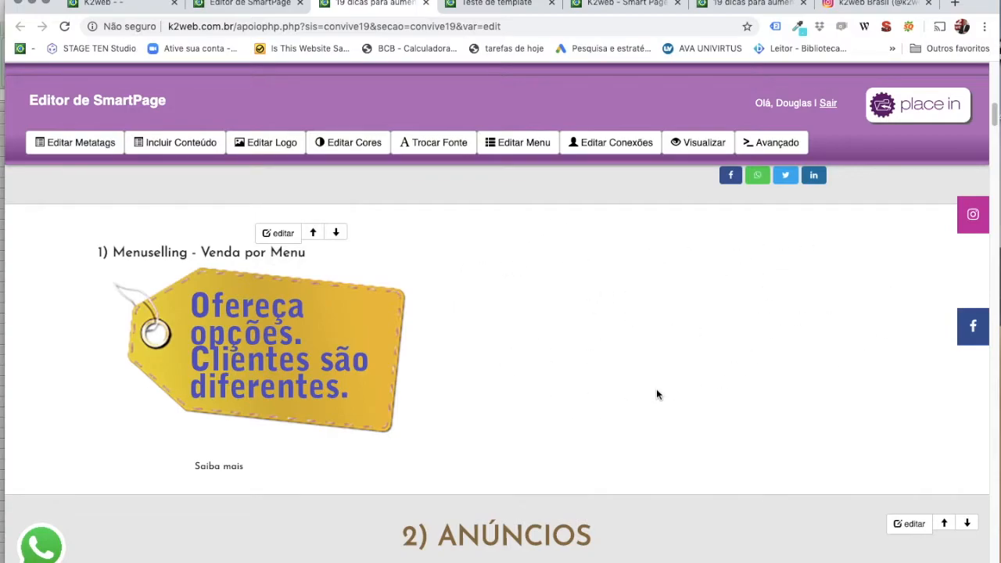
click(278, 233)
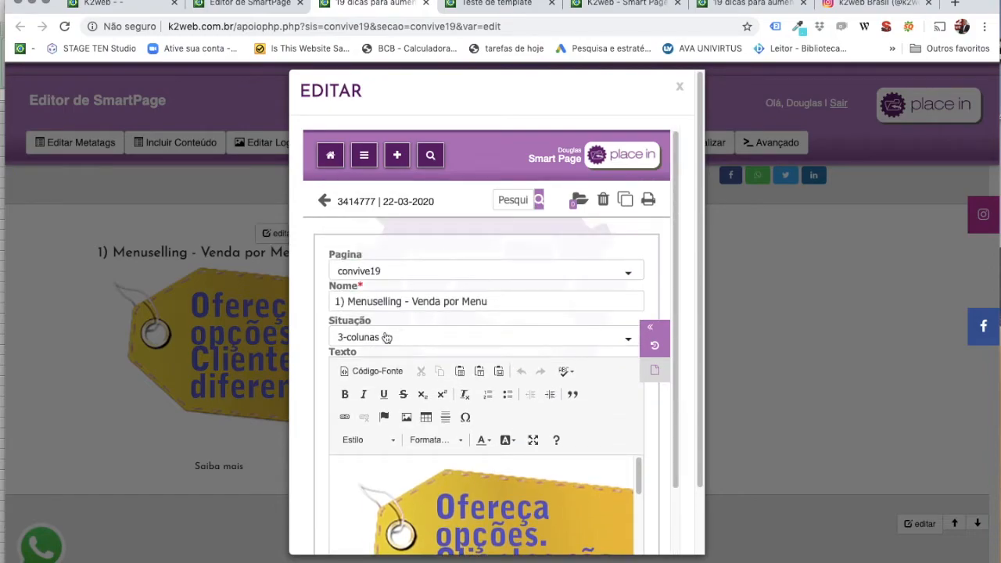
Switch the Menuselling item's Situação to 5-collapse, save, and close the edit window.
click(383, 336)
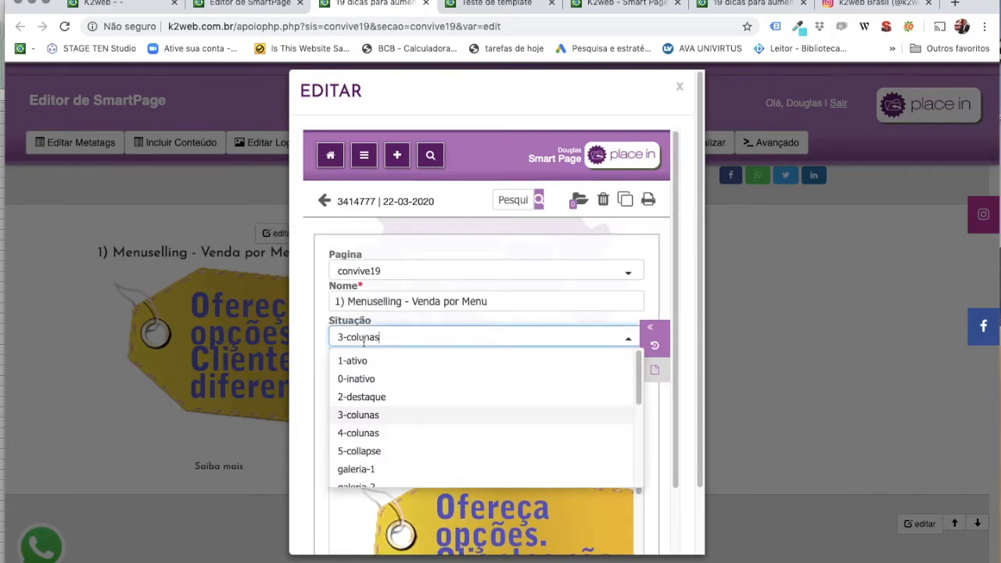
click(368, 451)
scroll(618, 362, down, 5)
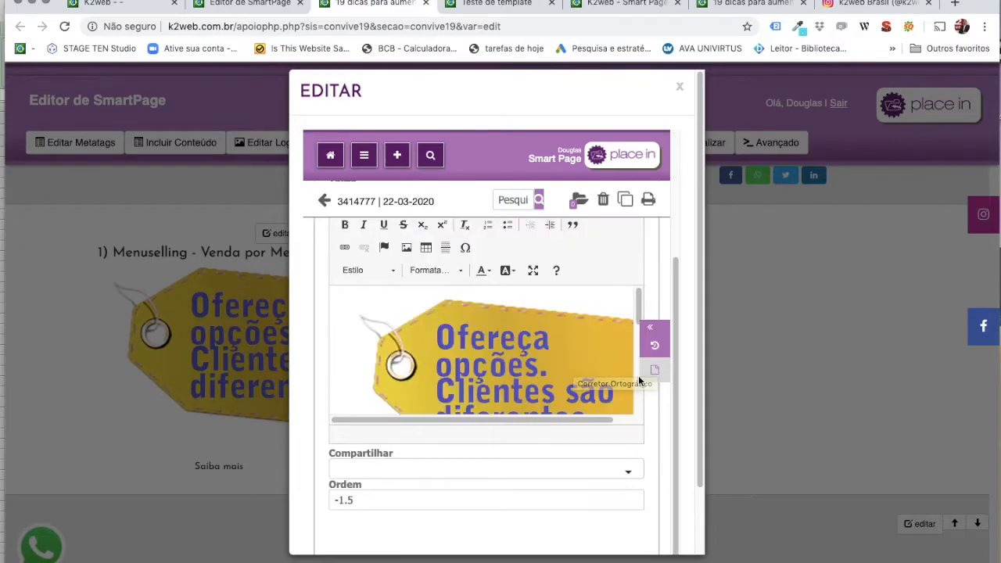
scroll(590, 430, down, 2)
click(483, 517)
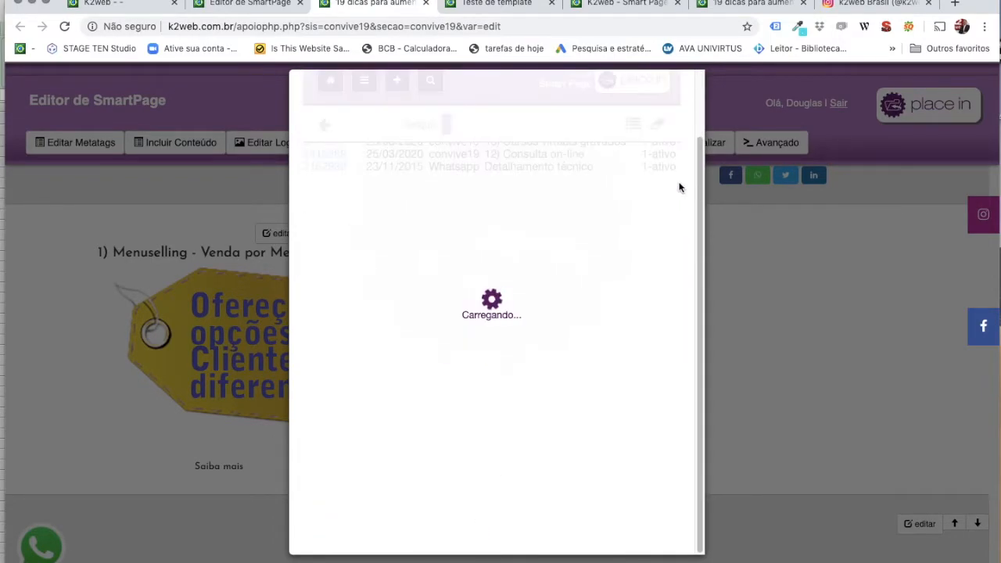
click(680, 86)
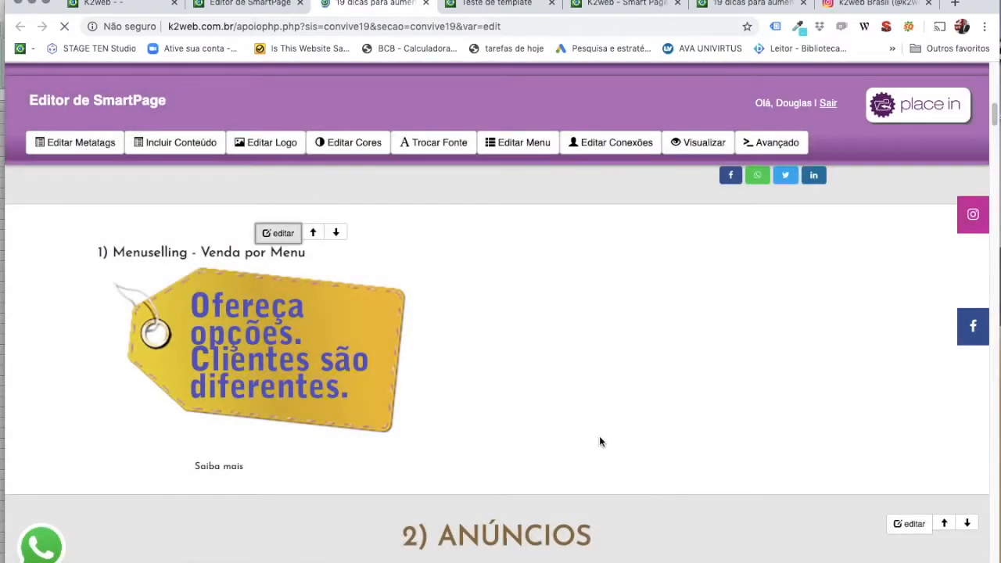
Expand and collapse the Menuselling bar several times to test the collapse layout.
scroll(440, 395, down, 3)
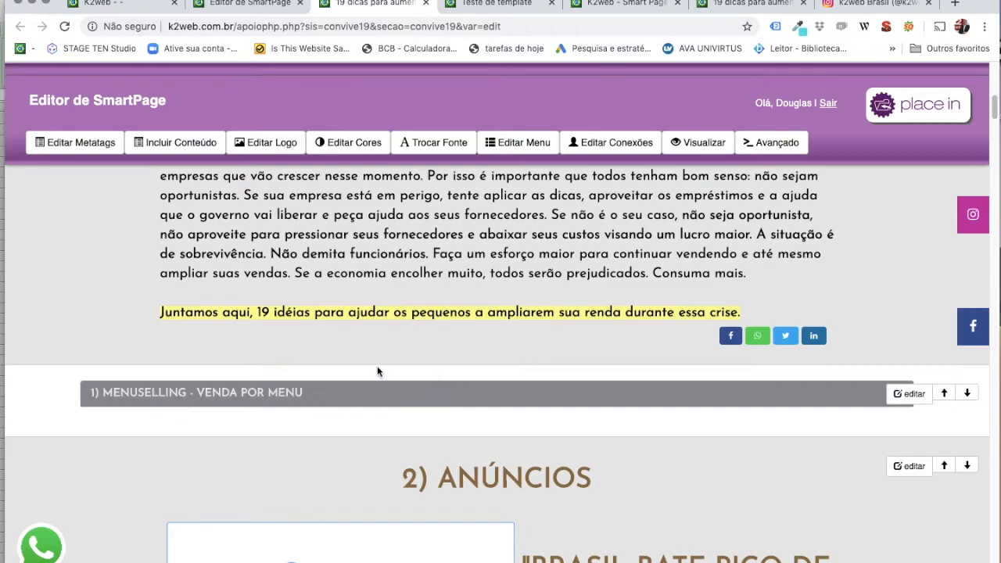
click(337, 393)
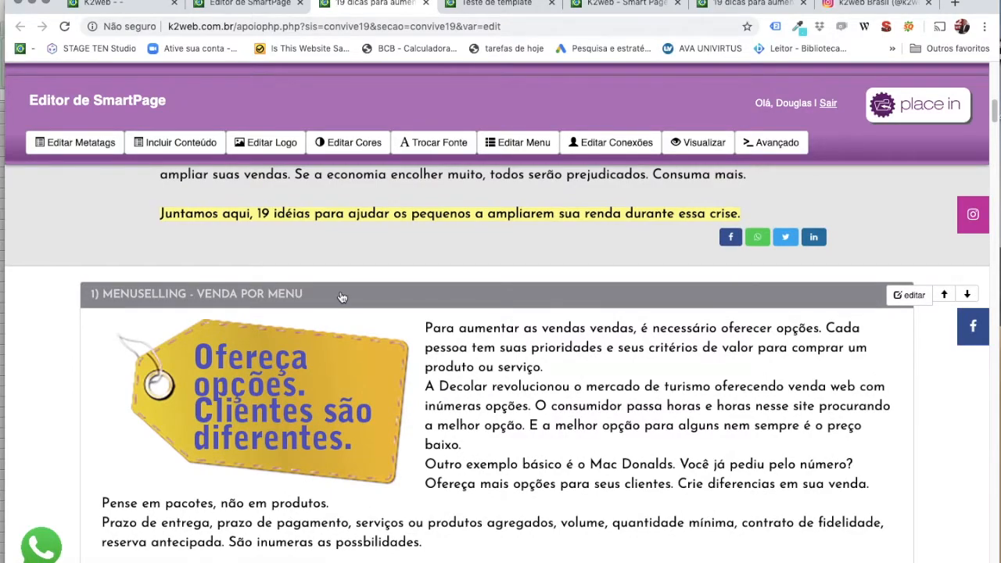
click(342, 296)
click(371, 296)
click(358, 301)
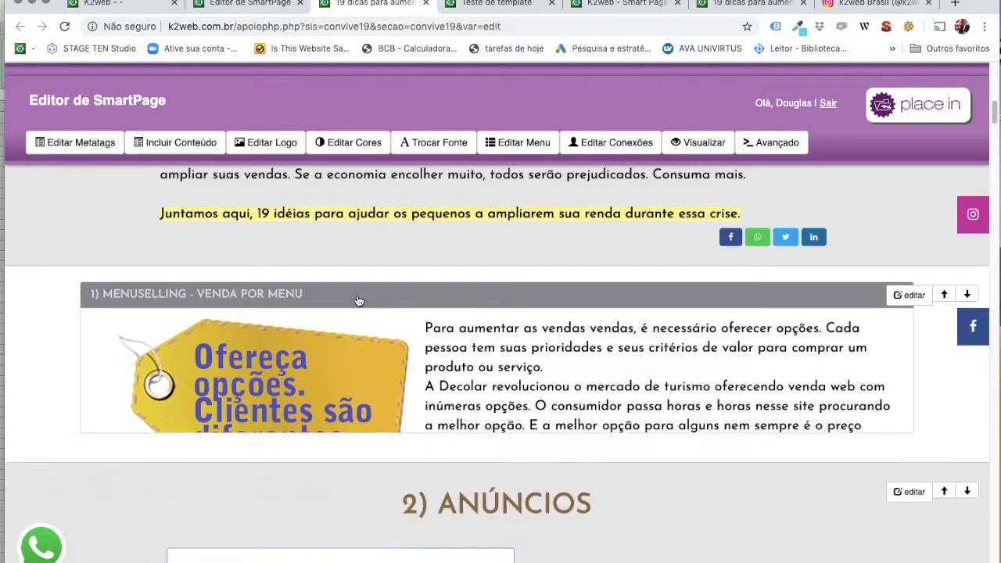
click(367, 297)
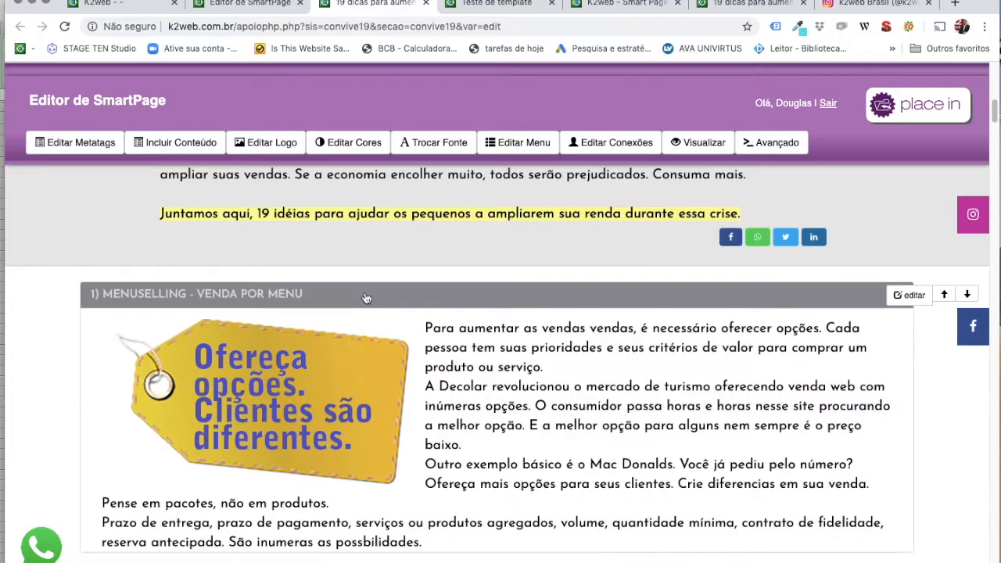
click(371, 297)
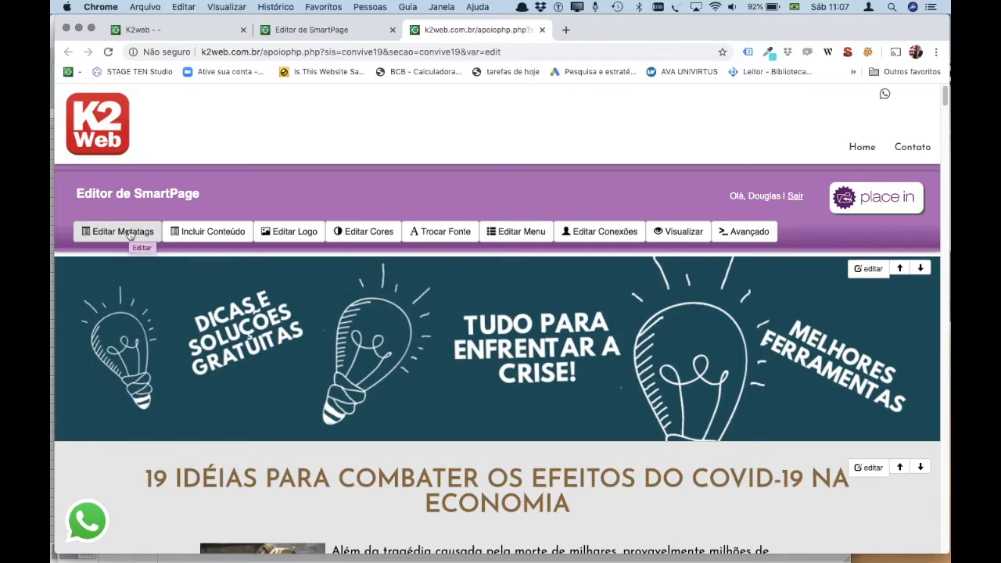
click(132, 233)
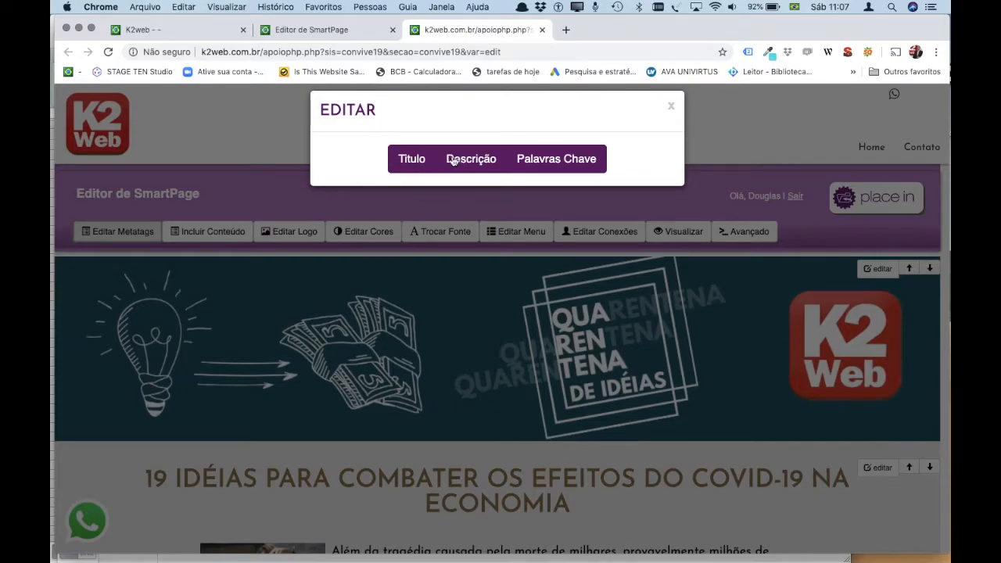
click(403, 159)
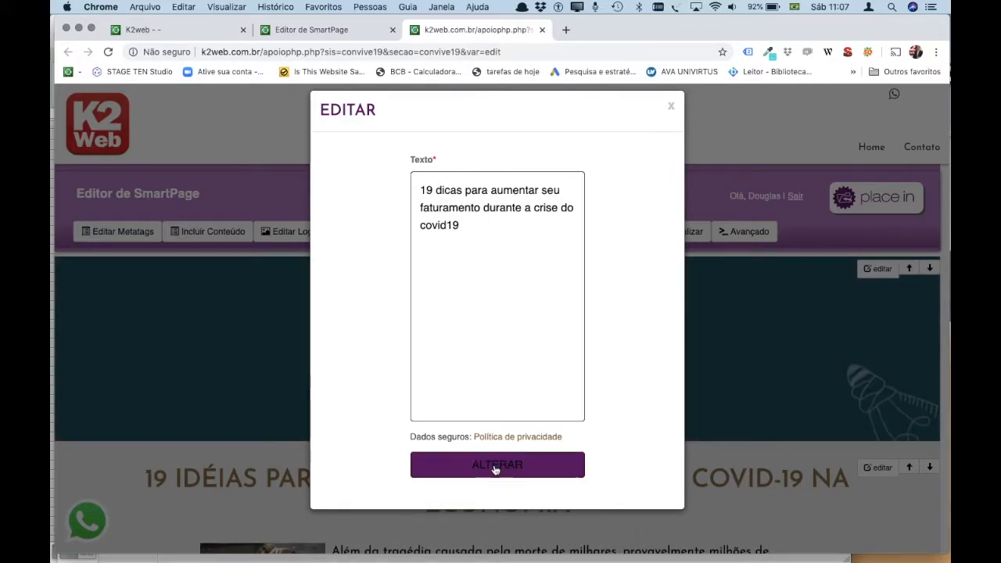
click(501, 468)
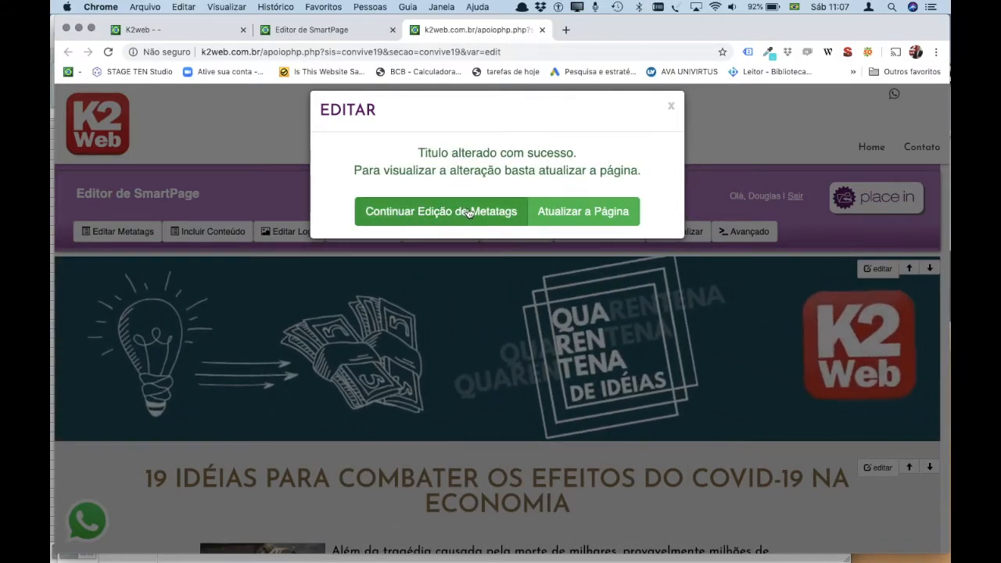
click(429, 212)
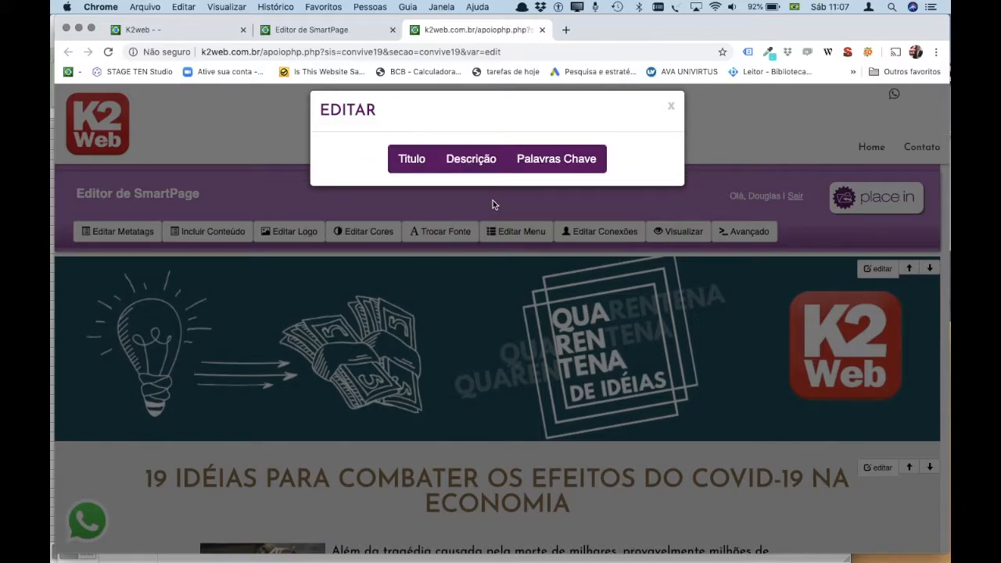
click(471, 159)
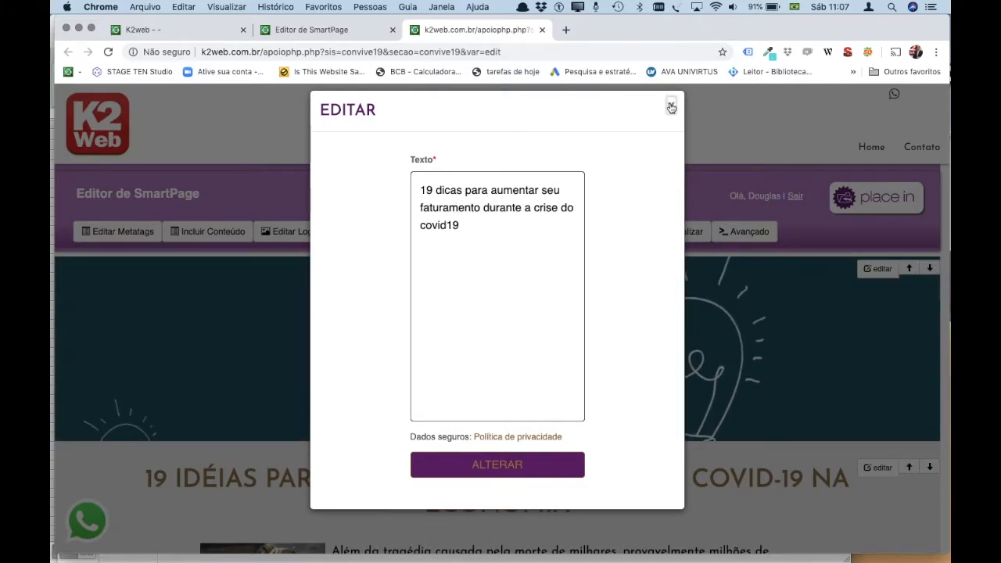
click(670, 107)
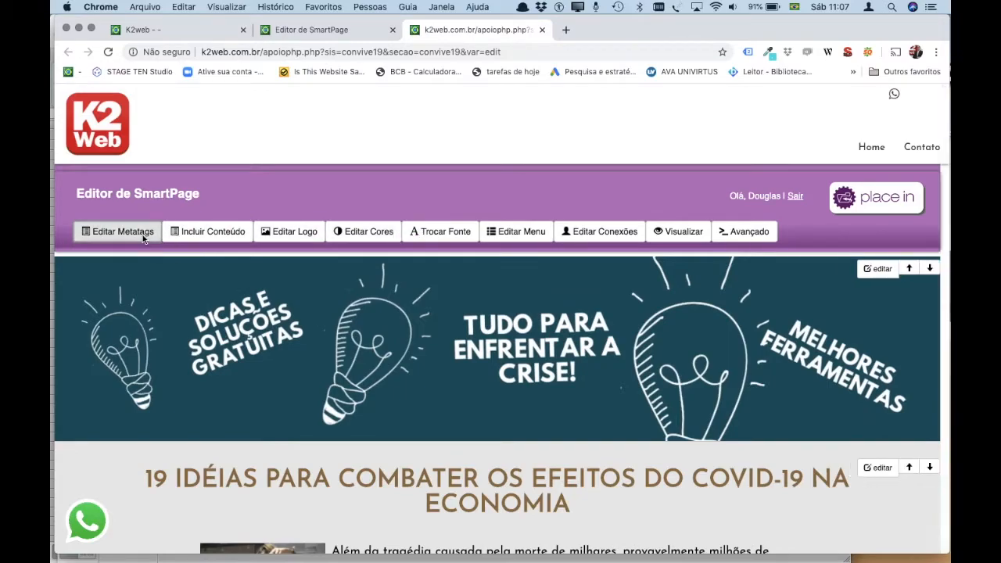
click(142, 236)
click(576, 162)
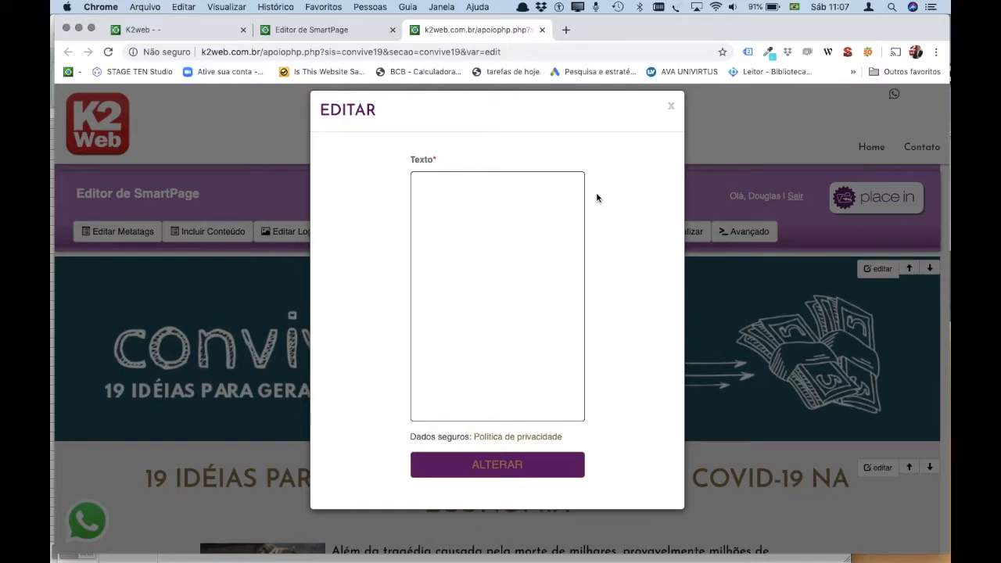
click(671, 107)
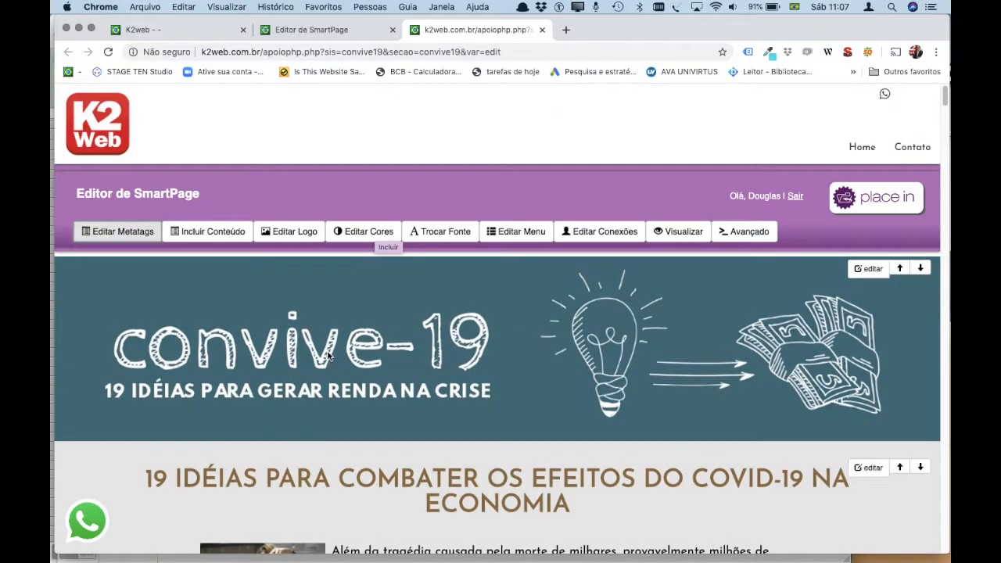
scroll(256, 329, down, 2)
scroll(256, 337, down, 15)
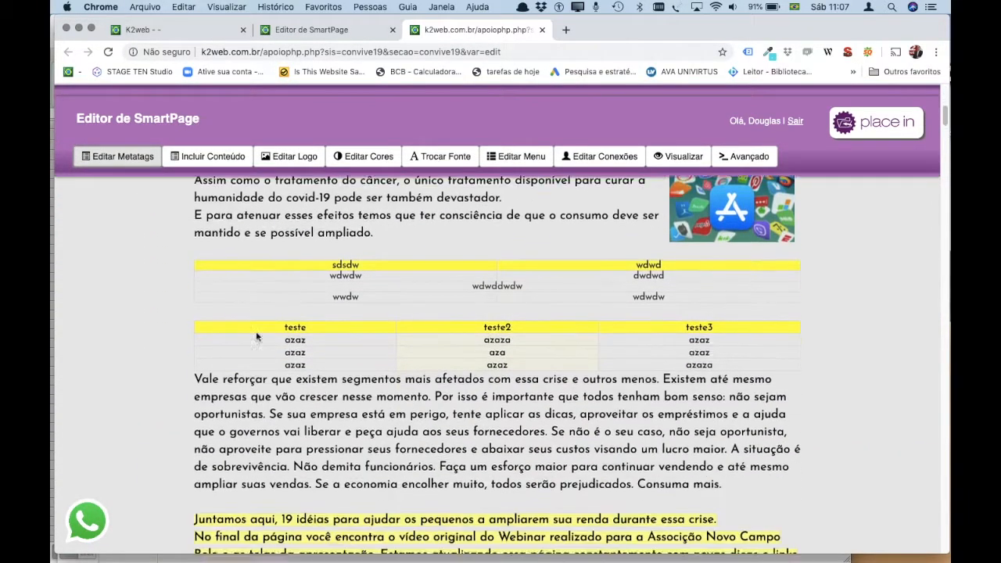
scroll(256, 336, down, 15)
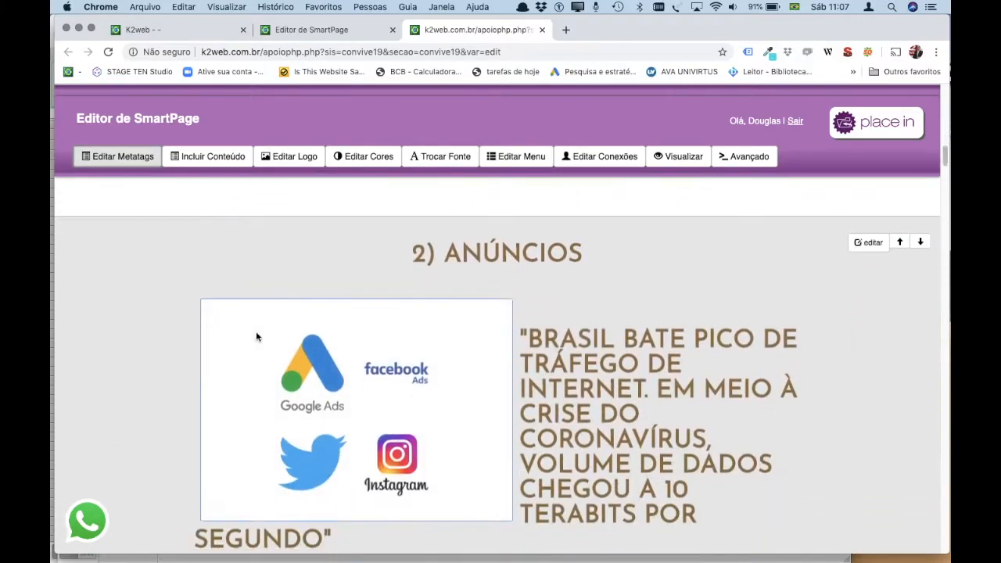
scroll(255, 336, up, 20)
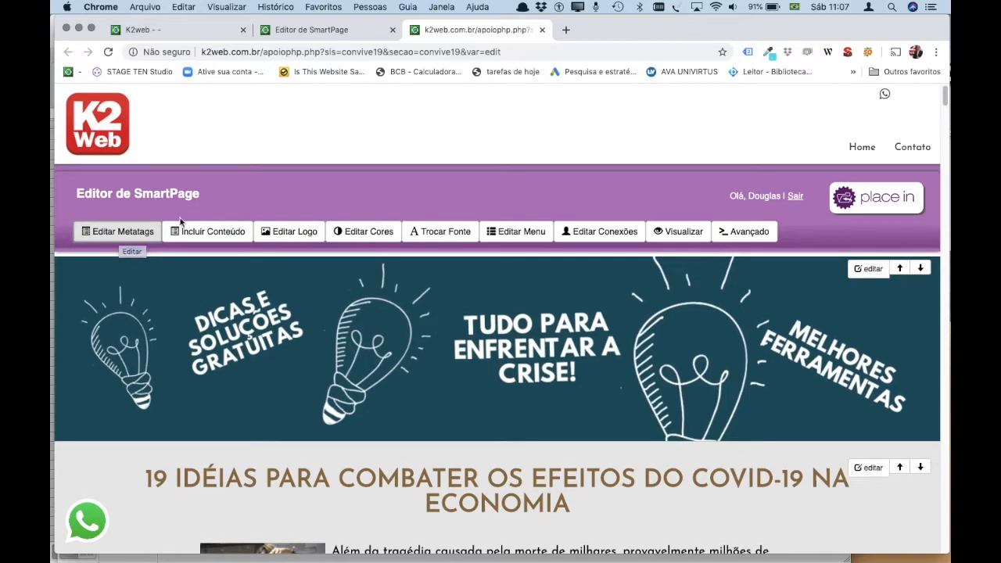
click(191, 232)
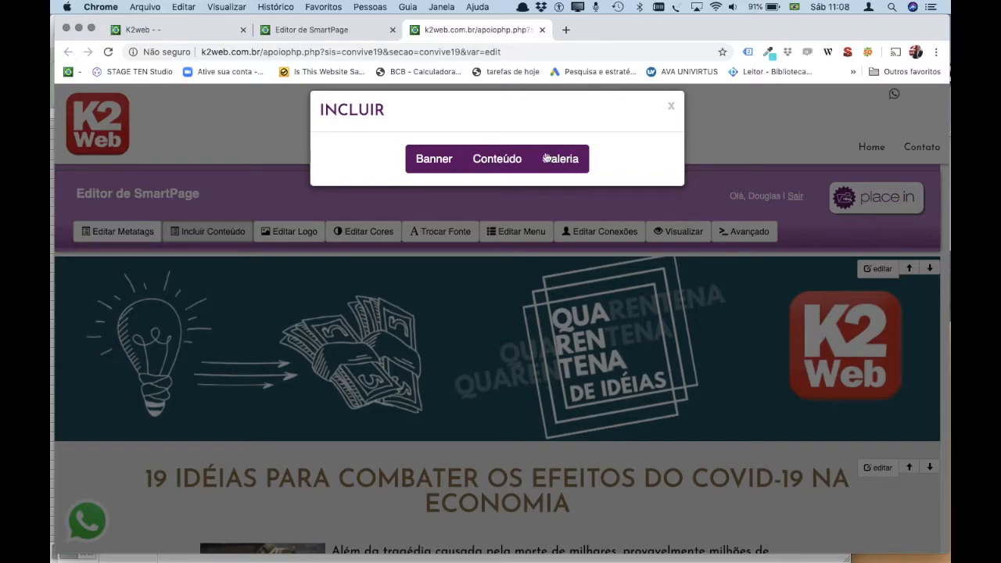
click(496, 160)
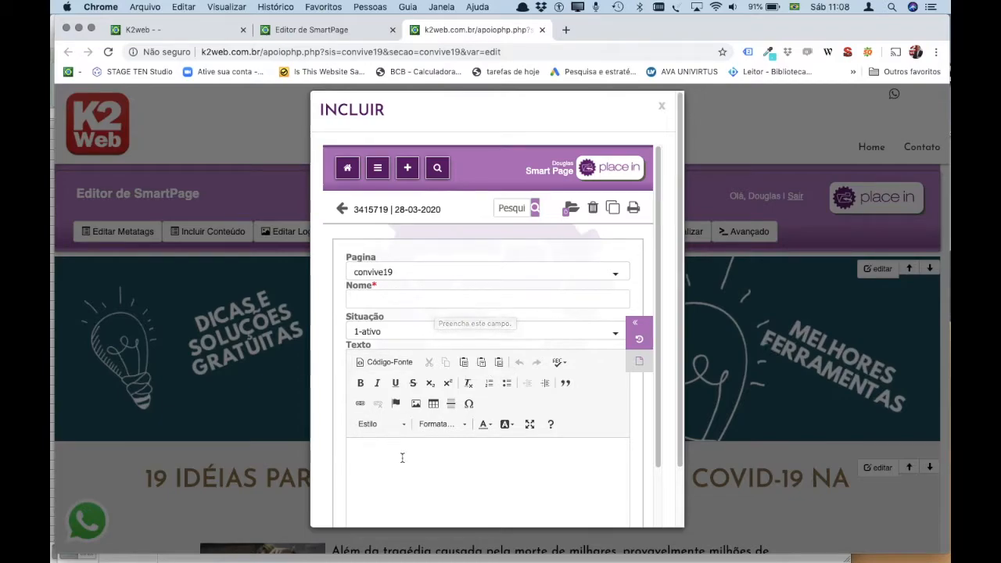
scroll(401, 455, down, 5)
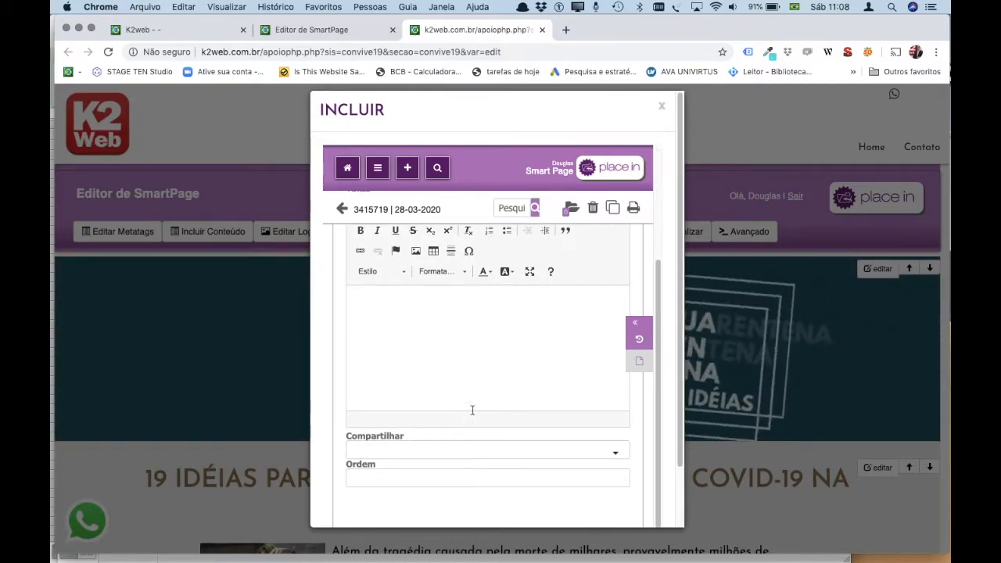
click(439, 477)
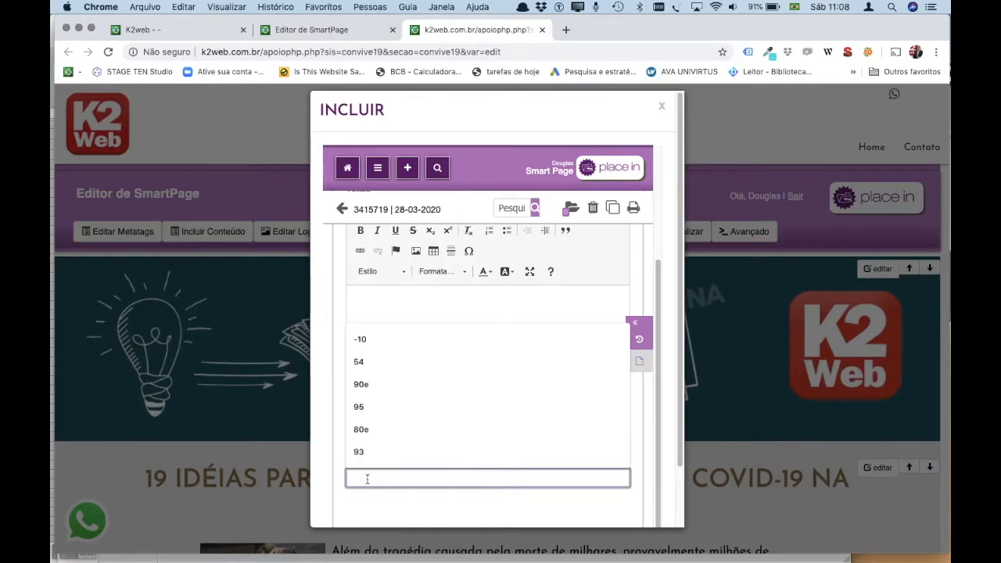
text(1)
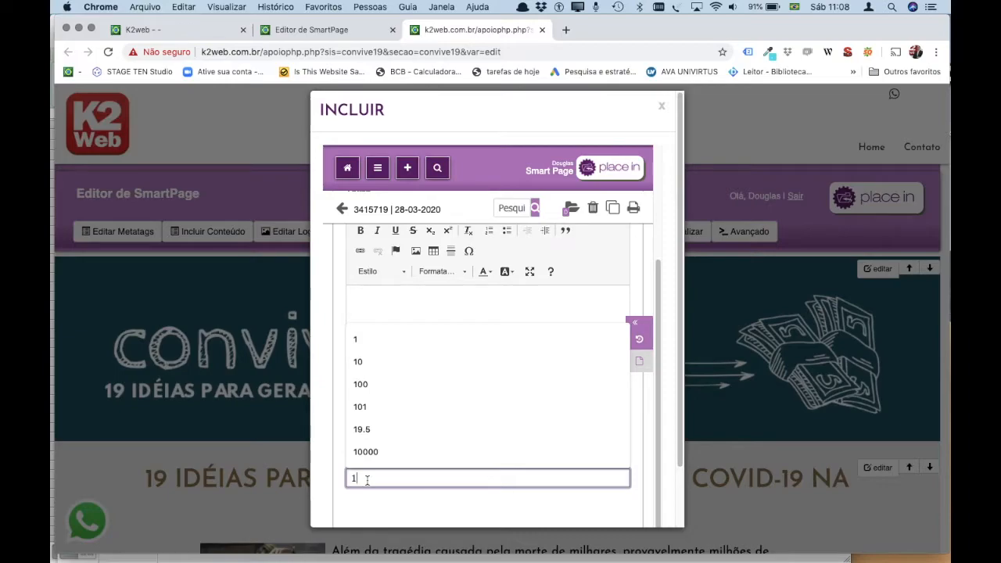
key(BackSpace)
text(-)
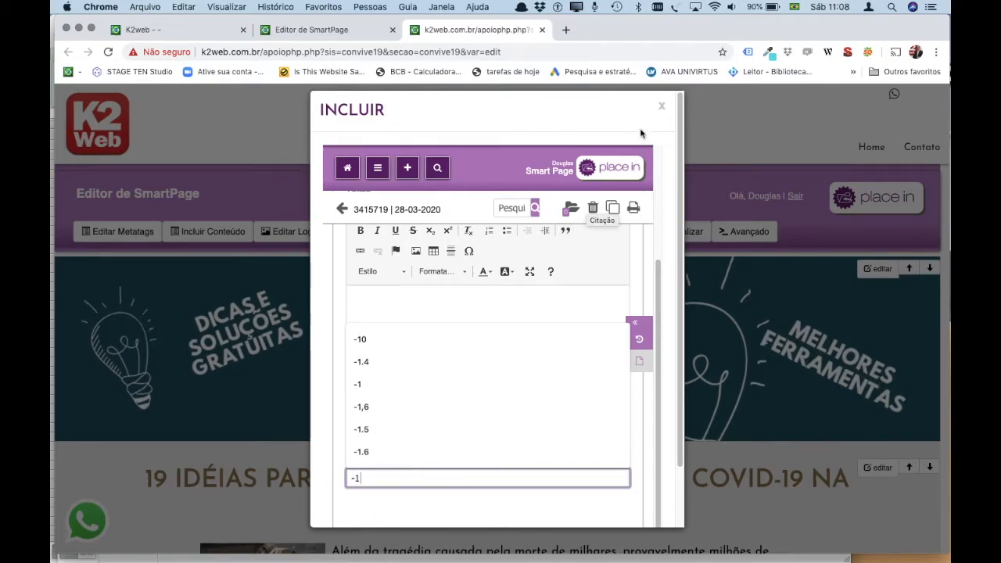
click(661, 105)
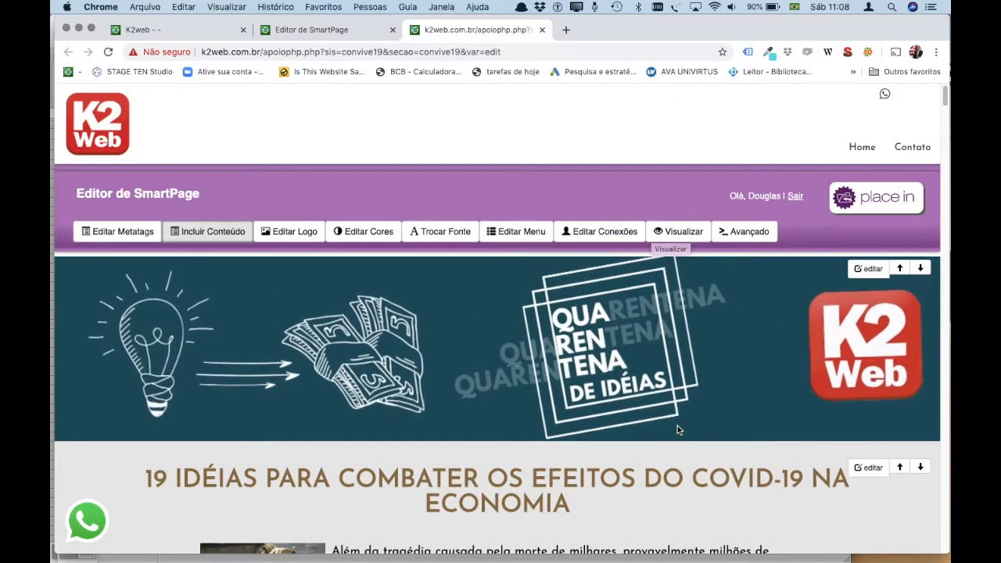
scroll(676, 429, down, 20)
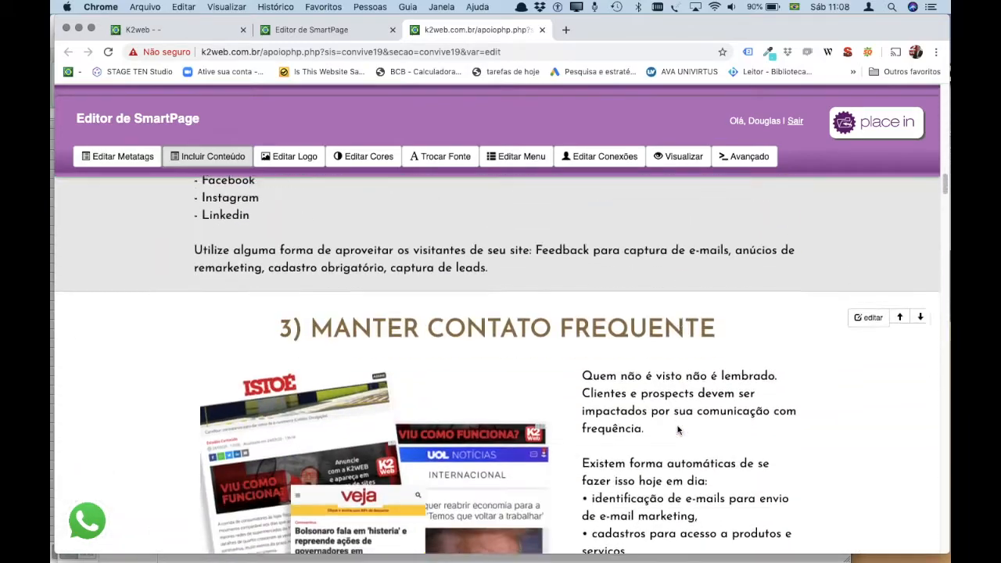
scroll(677, 429, down, 6)
scroll(782, 352, up, 2)
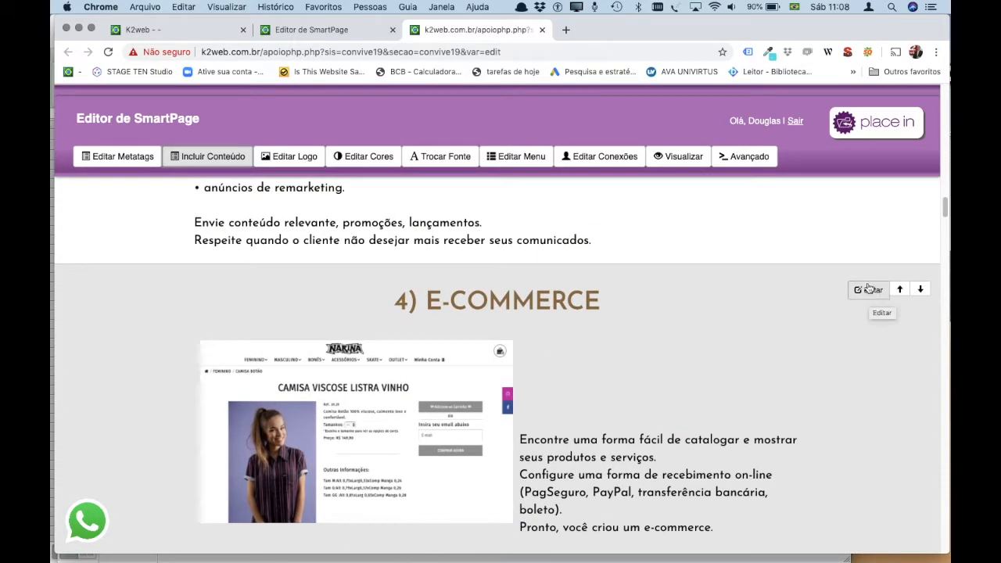
click(866, 291)
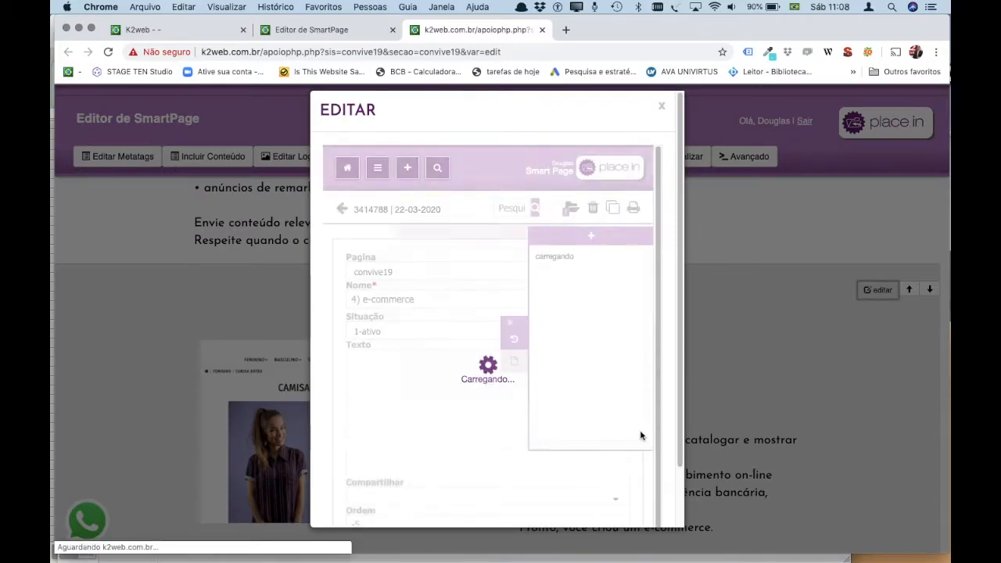
scroll(667, 469, down, 3)
scroll(559, 449, down, 10)
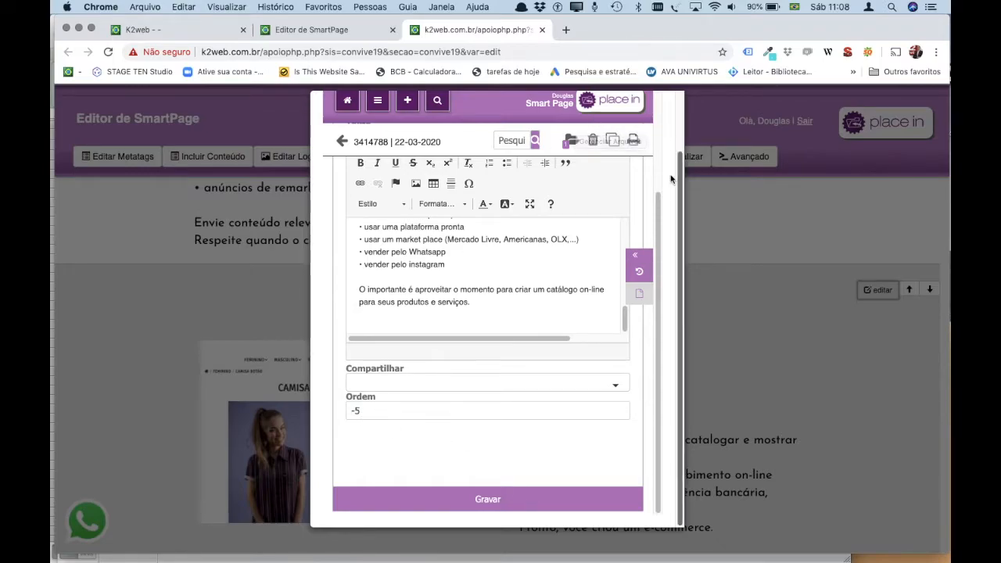
scroll(663, 156, up, 2)
click(662, 110)
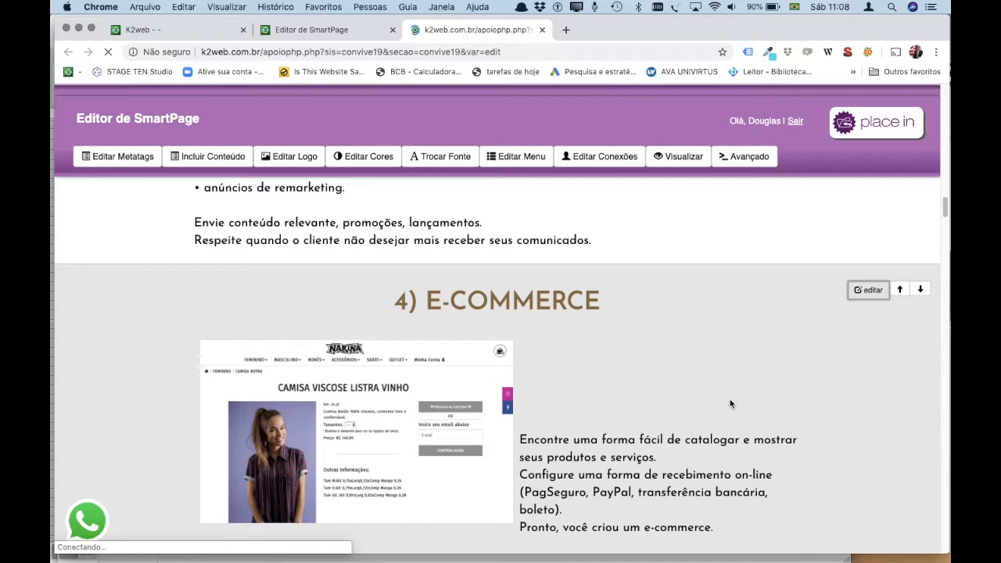
scroll(730, 399, down, 10)
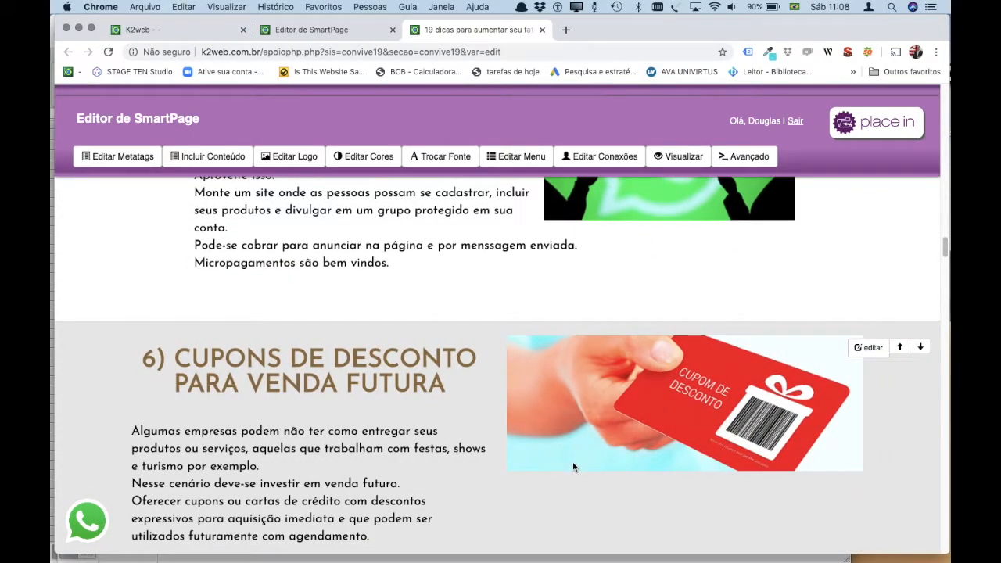
scroll(572, 466, up, 5)
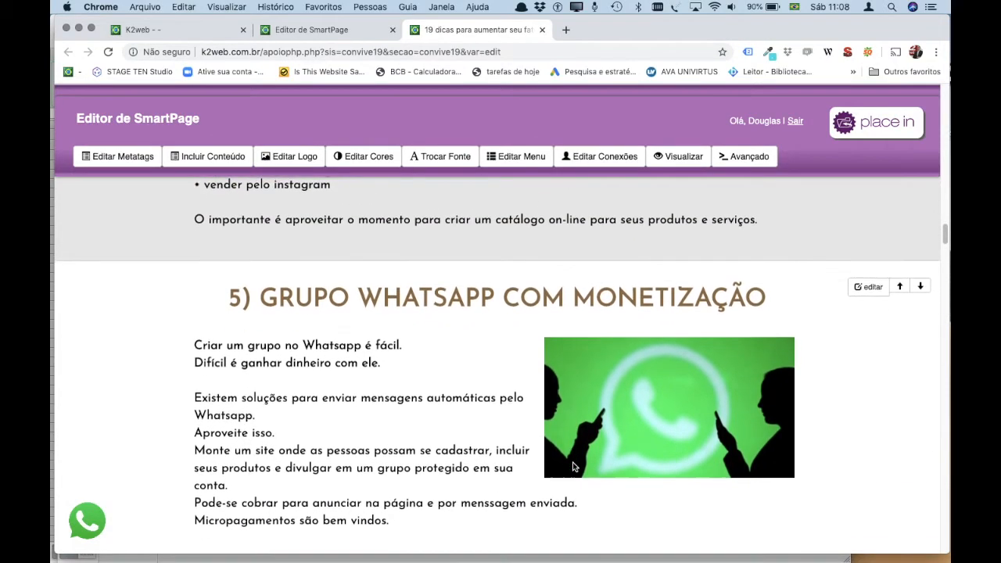
scroll(536, 388, up, 5)
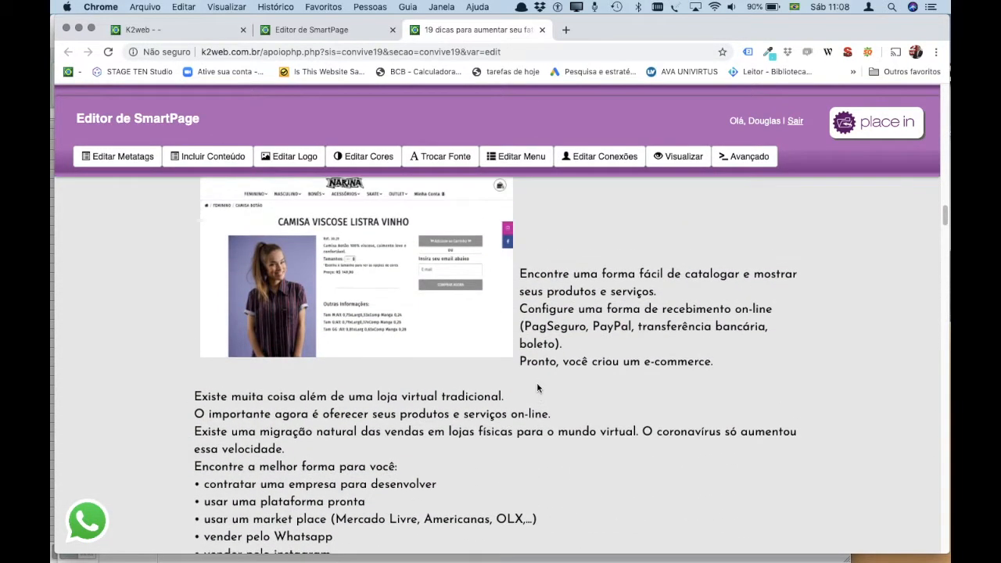
scroll(537, 388, up, 8)
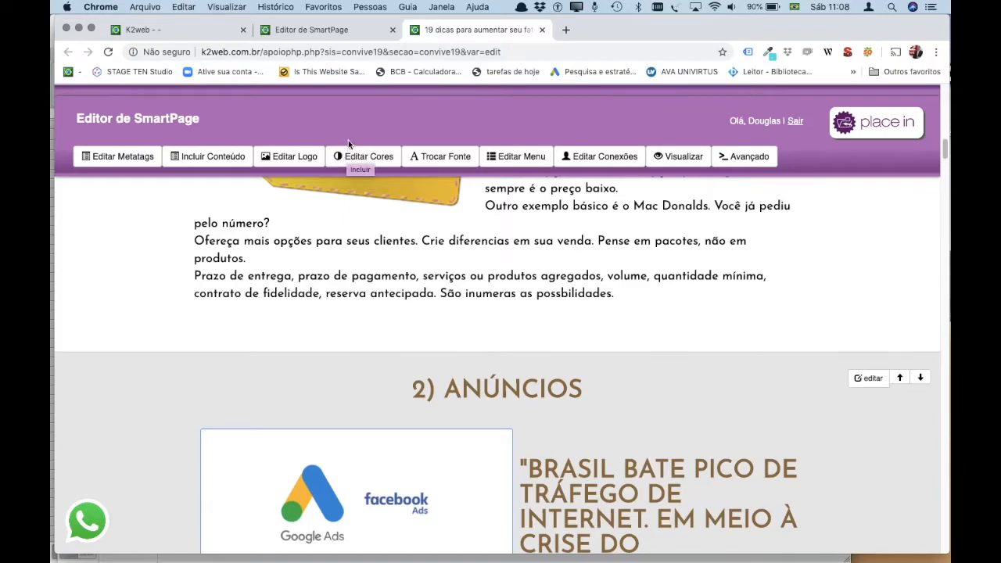
Open the Editar Cores page colour settings and review the current colour values.
click(368, 160)
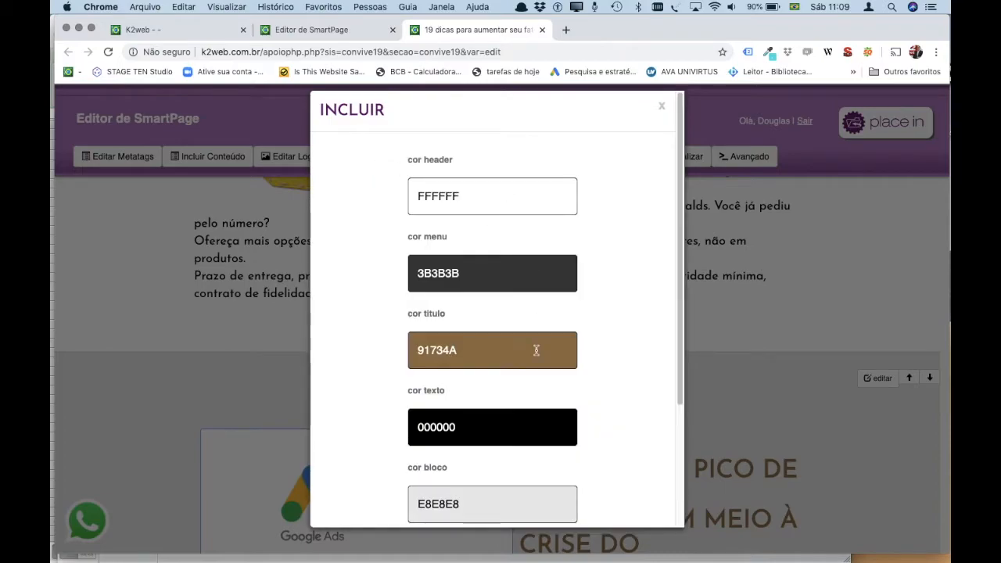
scroll(535, 349, down, 5)
scroll(535, 349, up, 5)
click(660, 108)
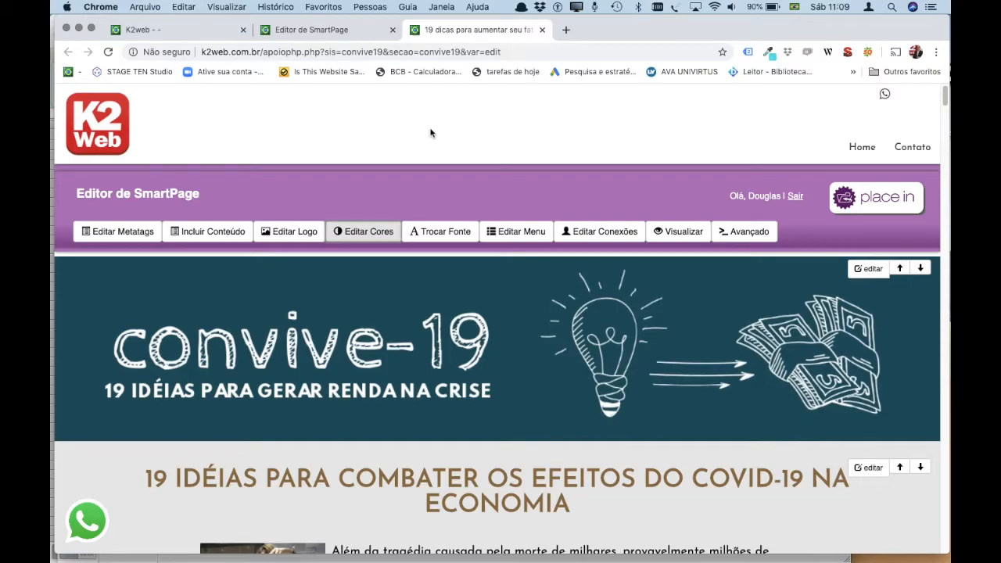
click(361, 231)
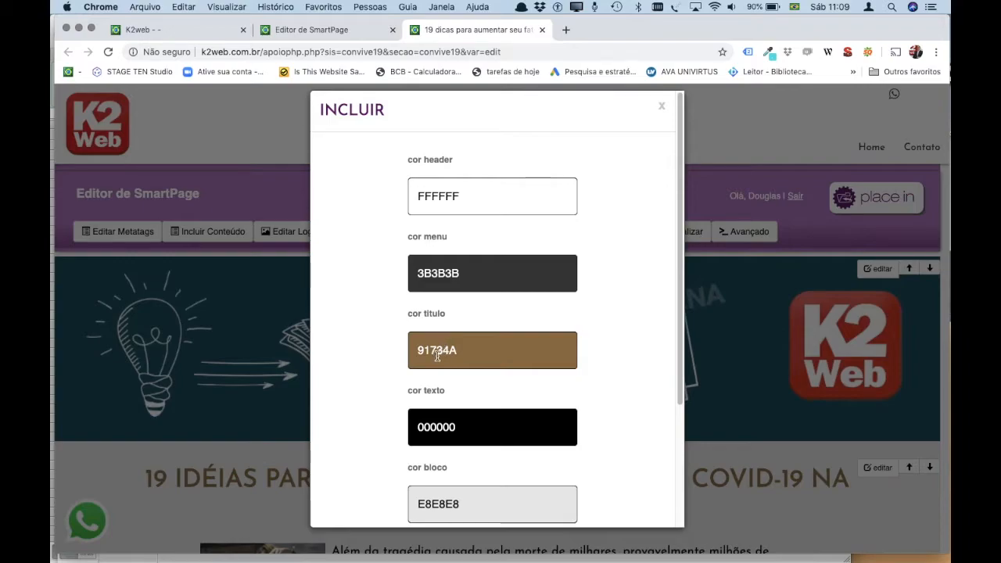
scroll(475, 425, down, 3)
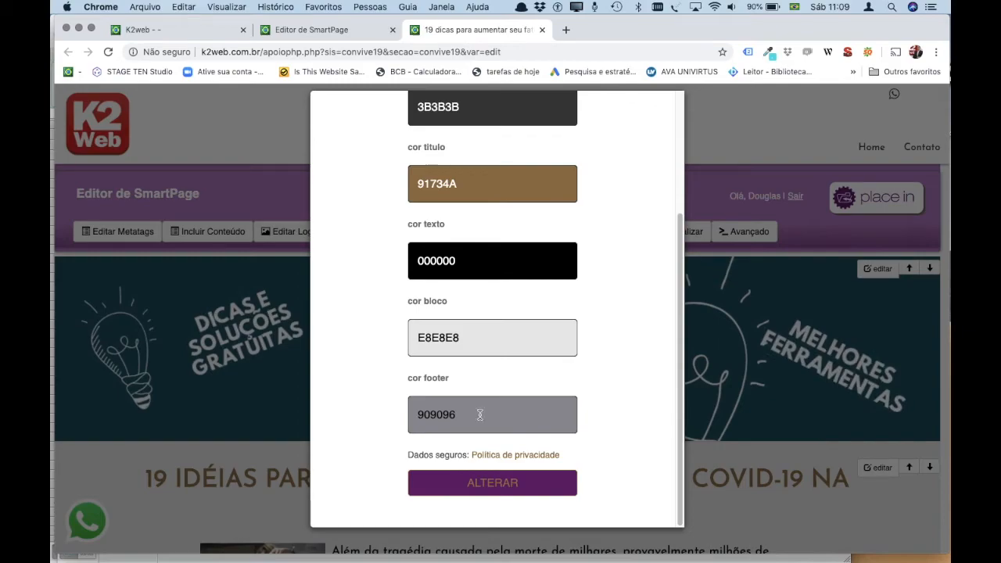
scroll(493, 414, up, 3)
scroll(494, 414, up, 1)
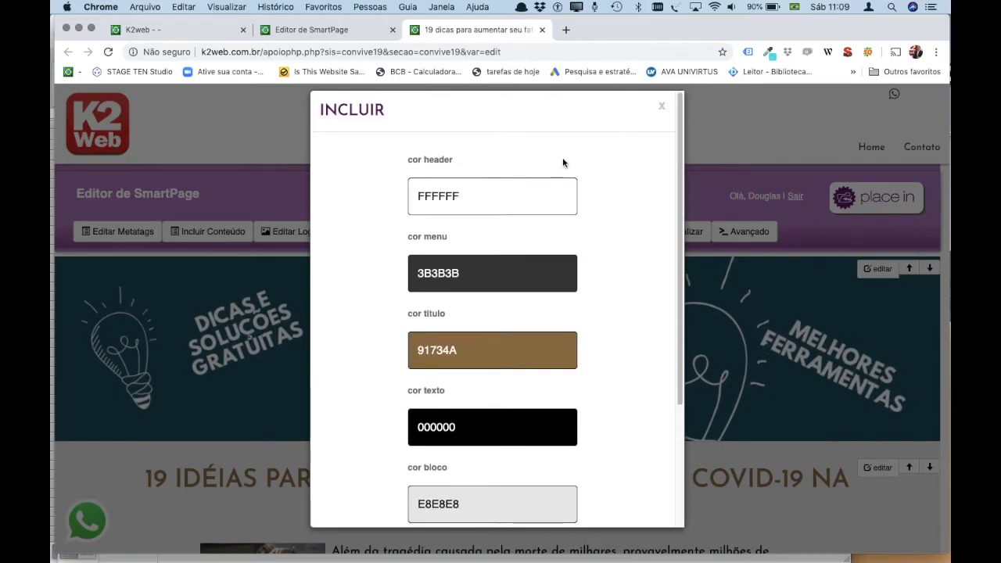
Pick a dark blue-purple header colour, 494894, in the colour picker.
click(477, 196)
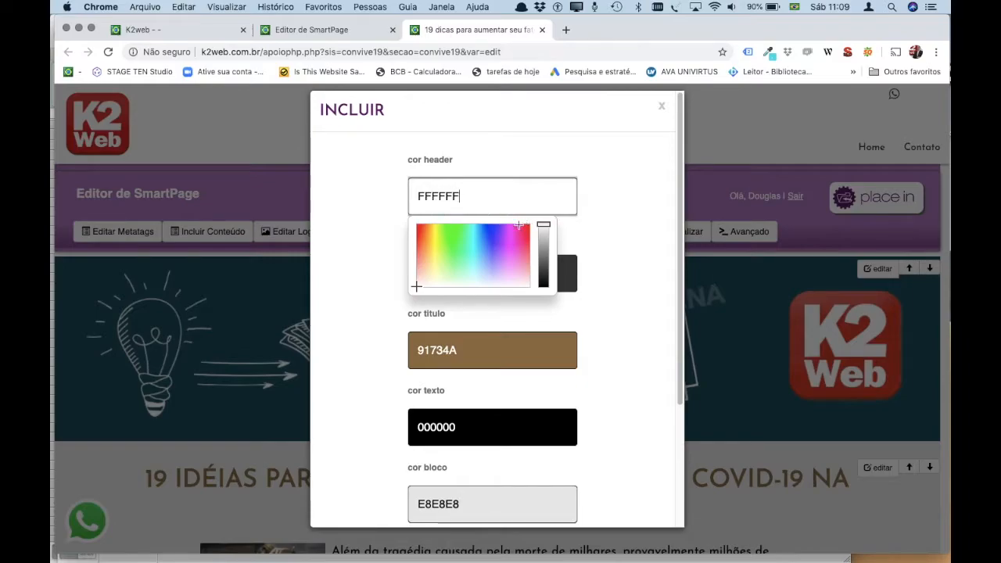
drag(477, 244, 496, 255)
drag(543, 229, 543, 251)
click(484, 279)
mouse_move(484, 279)
mouse_down()
mouse_move(480, 241)
mouse_move(473, 247)
mouse_move(491, 254)
mouse_up()
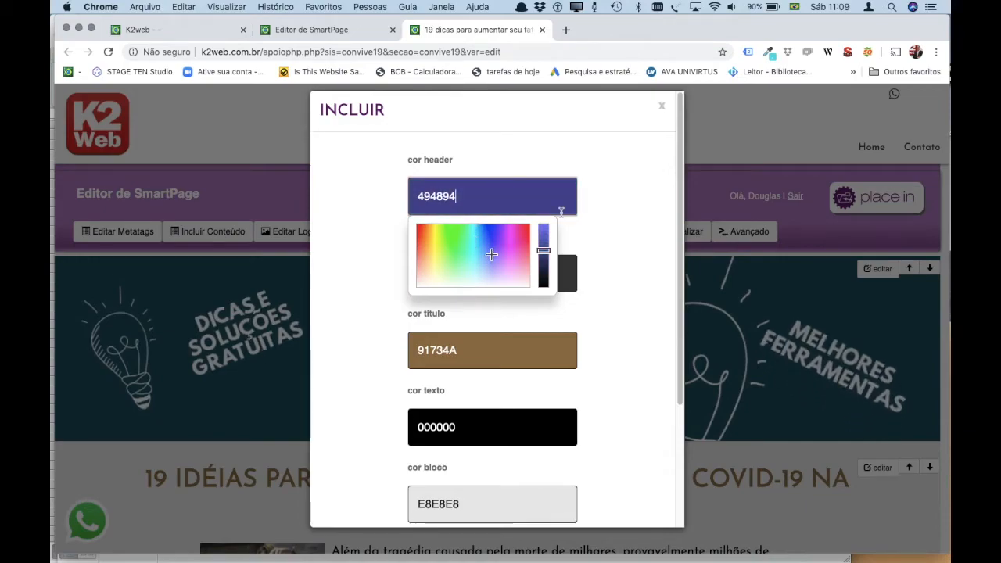
click(614, 181)
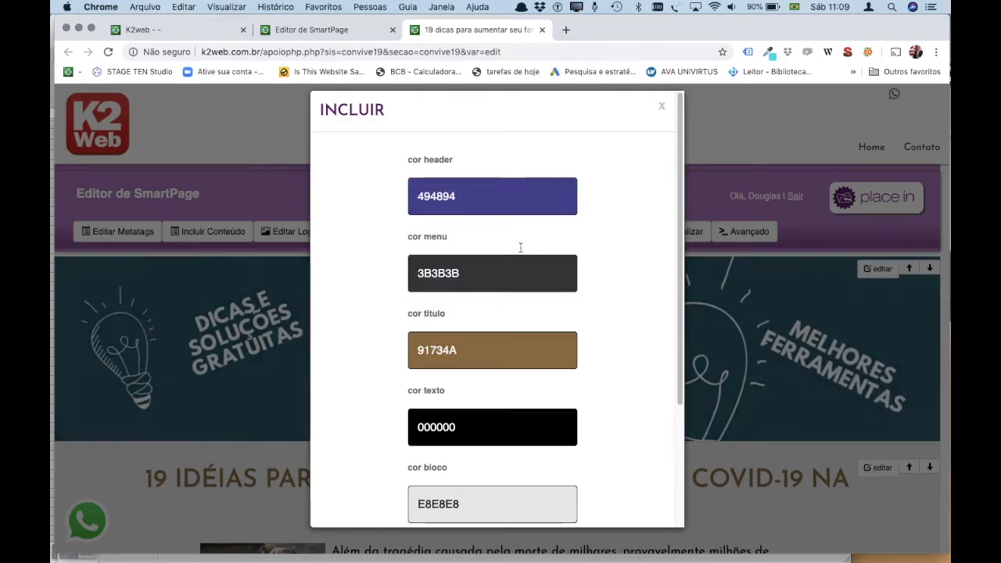
scroll(481, 380, down, 3)
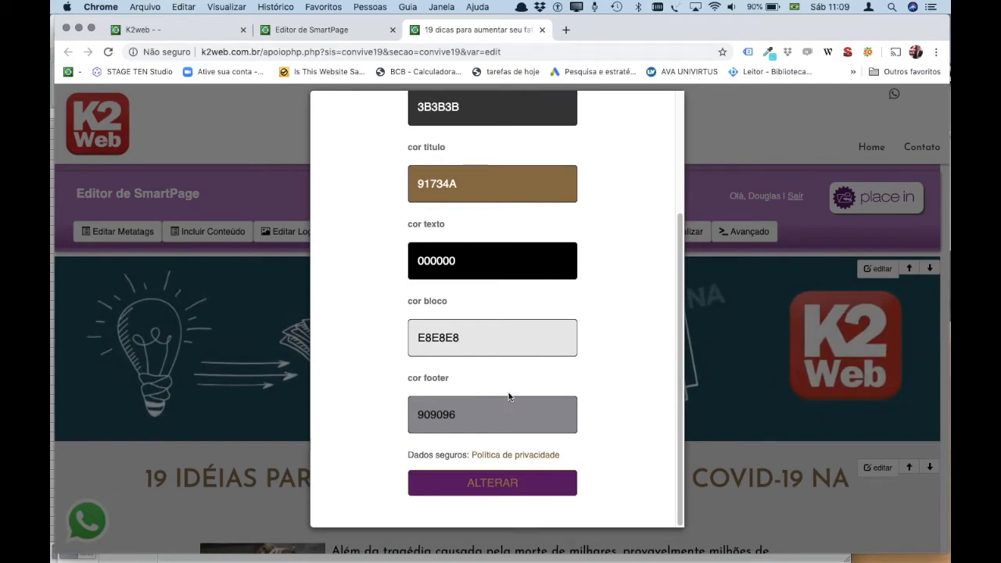
scroll(509, 397, up, 3)
Replace the title colour 91734A with the header's 494894 and close the colour window.
double_click(470, 197)
key(ctrl+c)
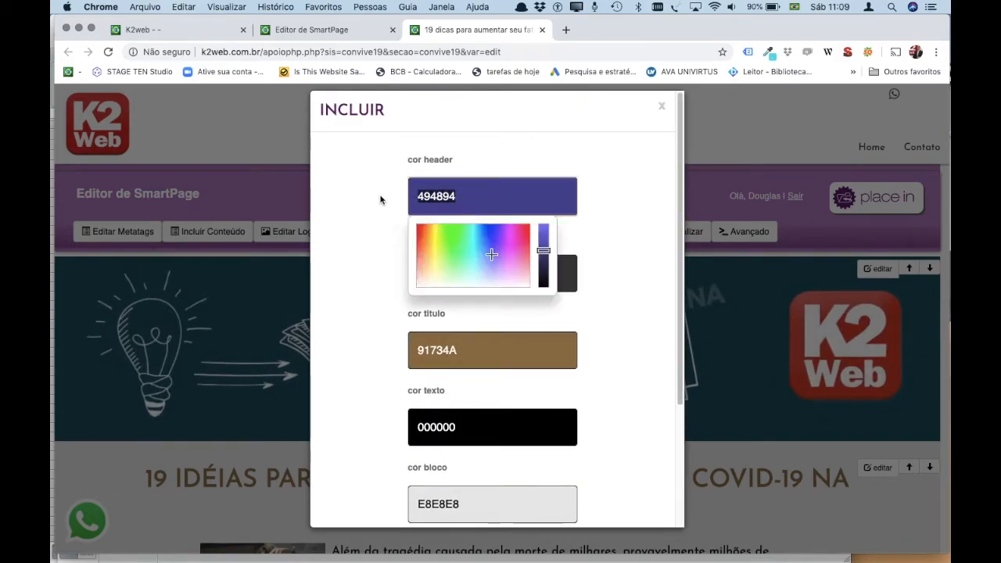
click(446, 351)
drag(446, 351, 383, 351)
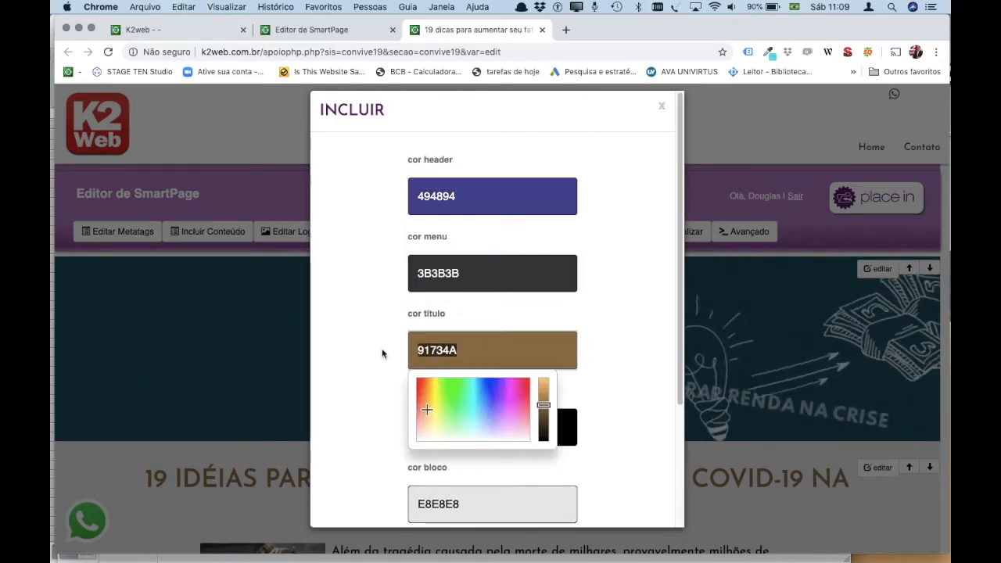
key(ctrl+v)
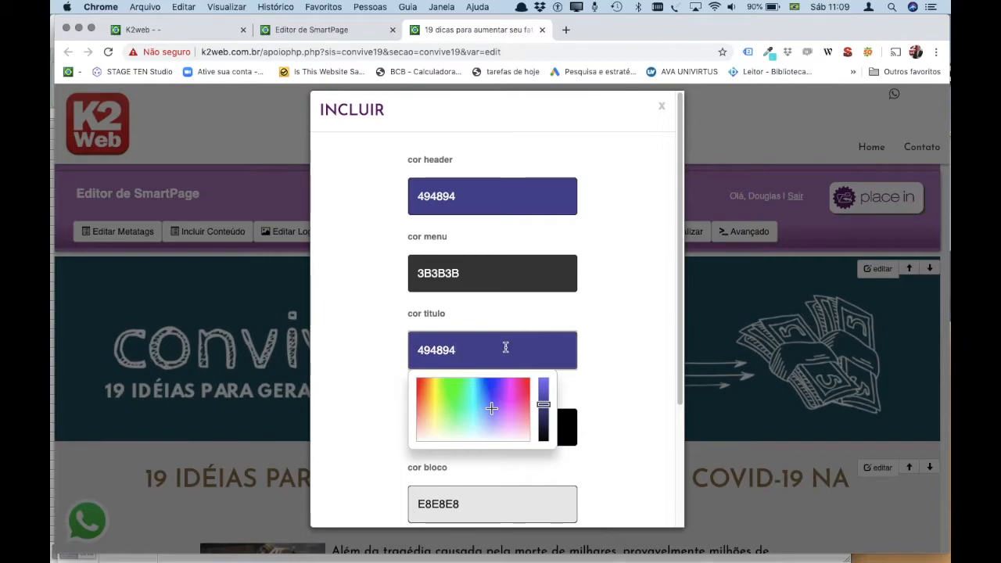
scroll(603, 235, down, 5)
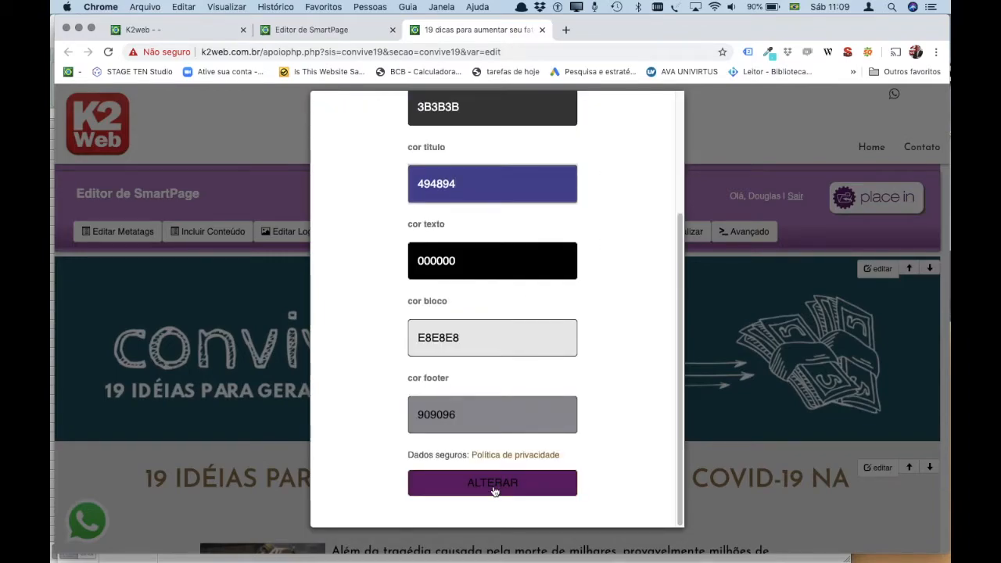
scroll(594, 417, up, 5)
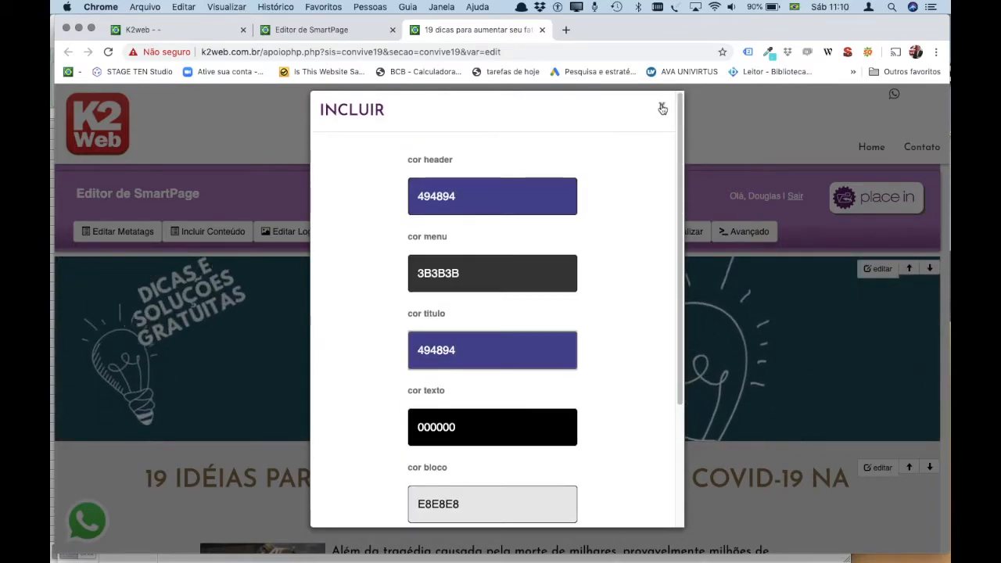
click(662, 108)
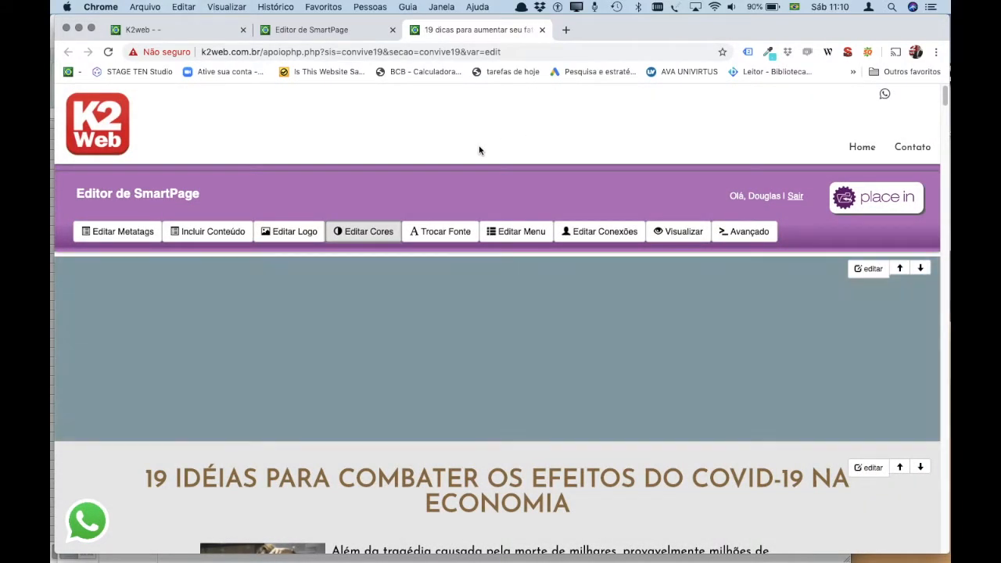
Clear only Chrome's cached images and files from the last hour, then close Configurações.
click(99, 7)
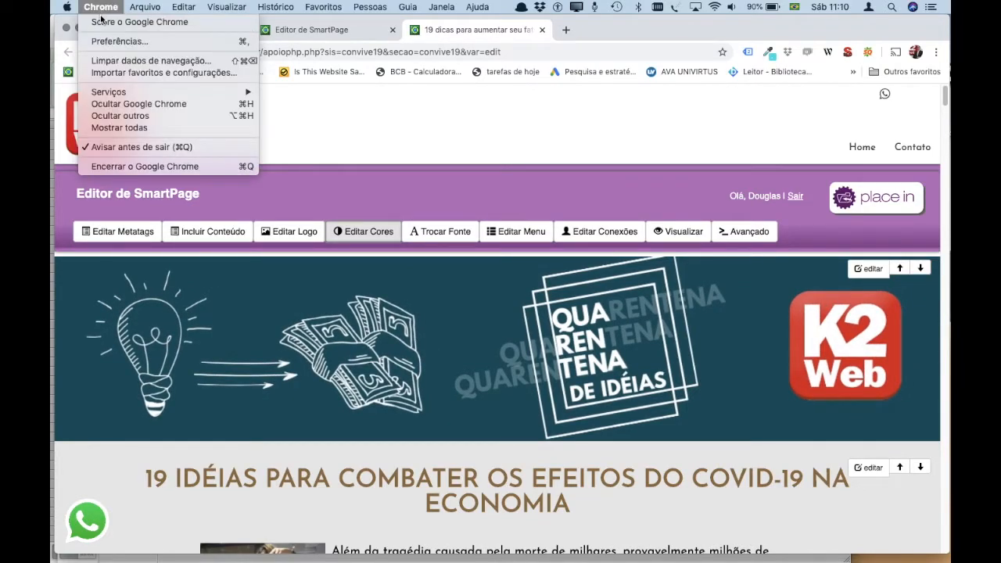
click(153, 62)
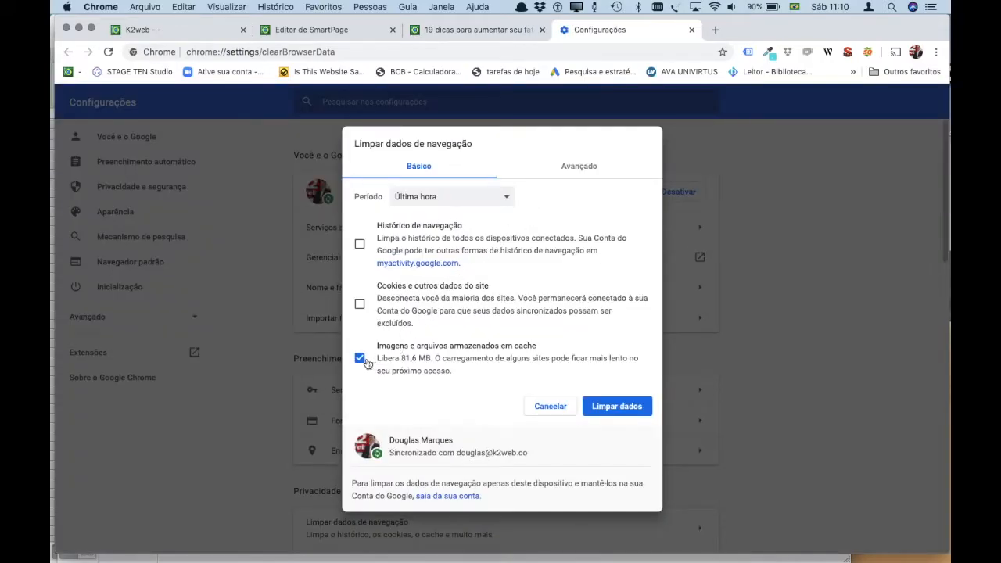
click(360, 359)
click(362, 361)
click(597, 405)
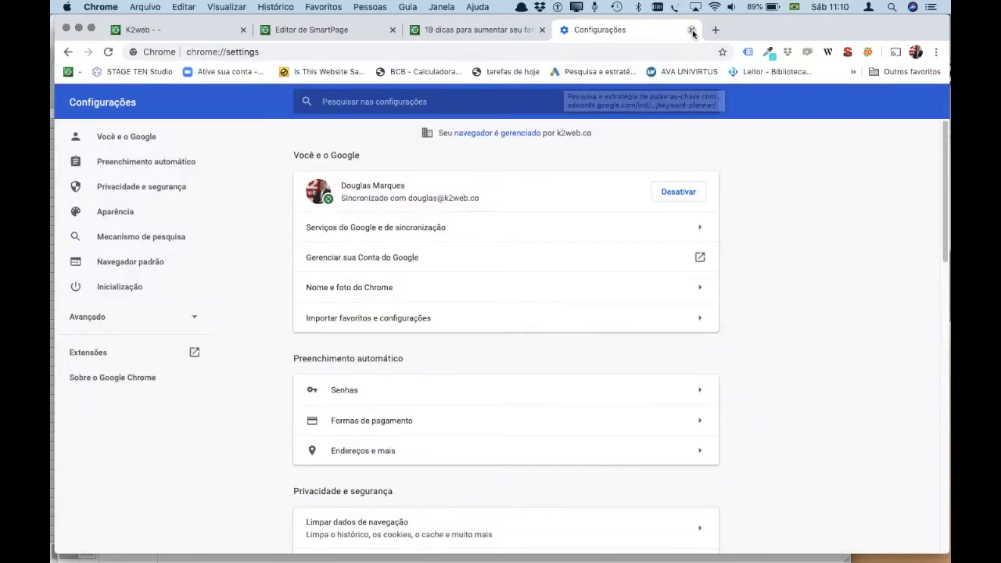
click(691, 30)
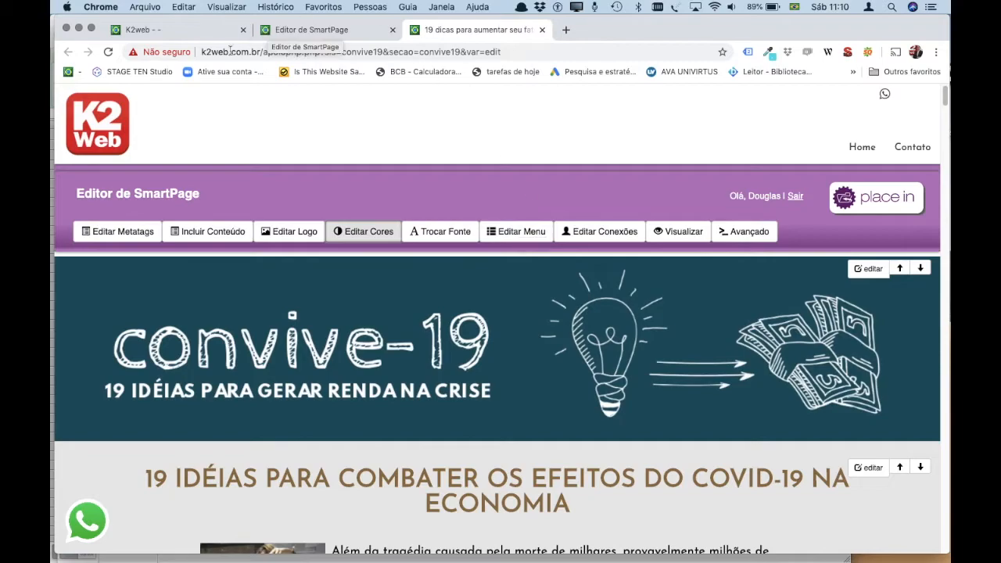
Reload the convive19 editor page so the banner and '19 IDÉIAS' headline load fresh.
click(108, 52)
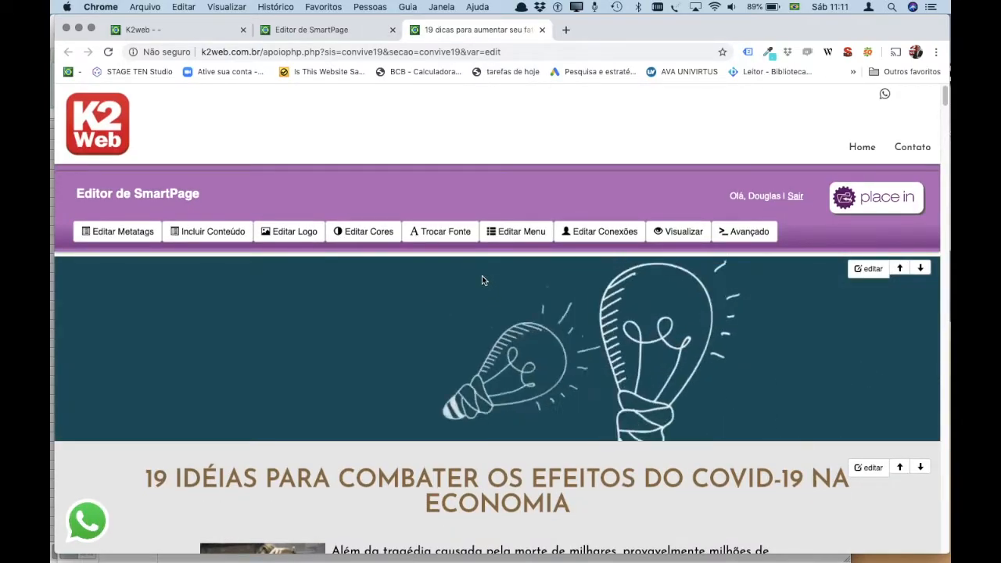
click(435, 237)
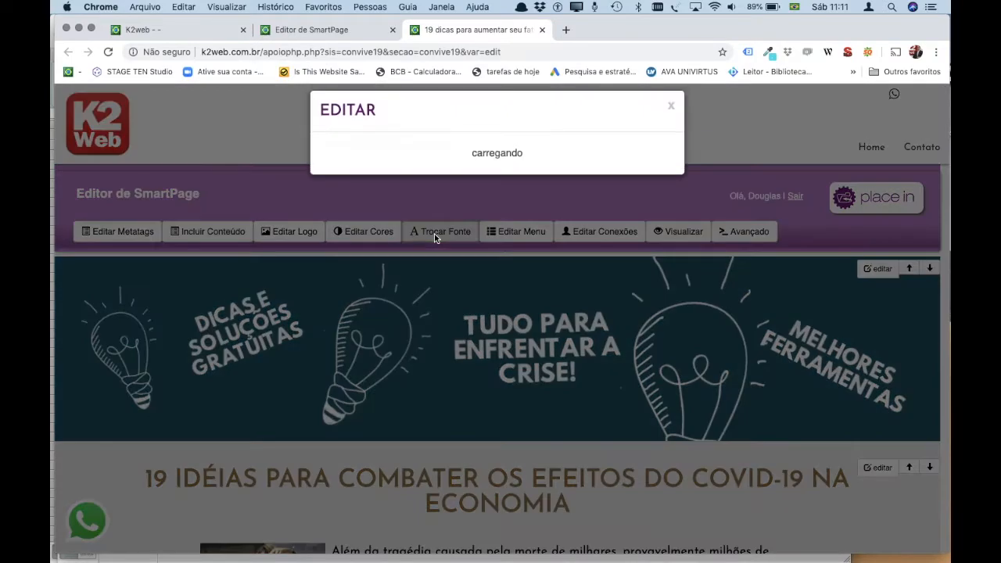
scroll(414, 359, down, 3)
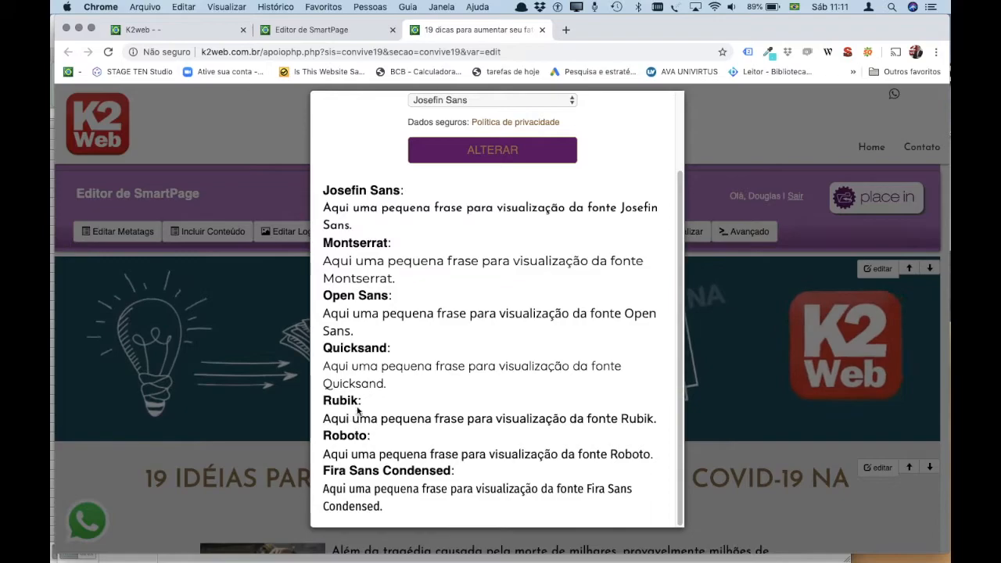
scroll(381, 362, up, 3)
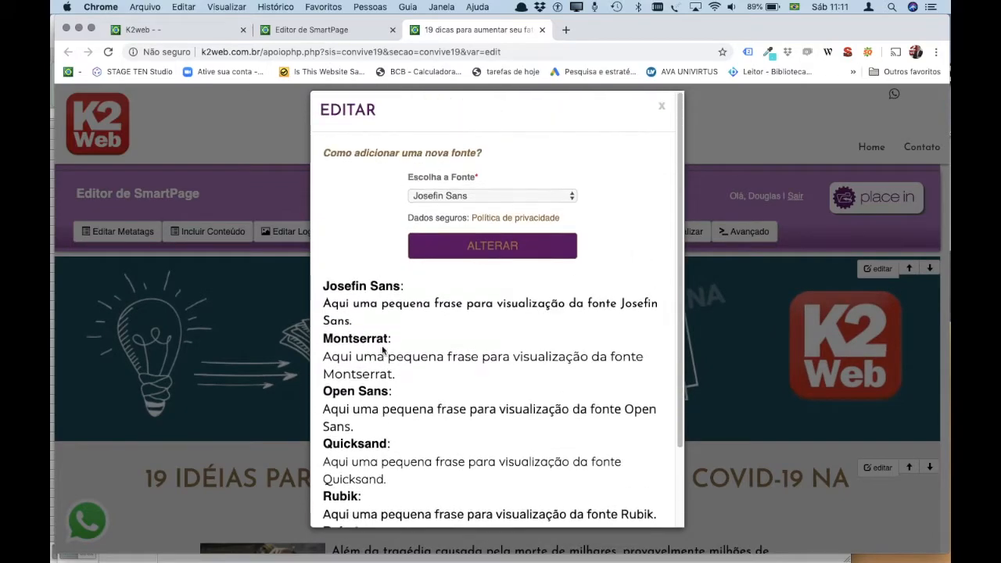
click(471, 194)
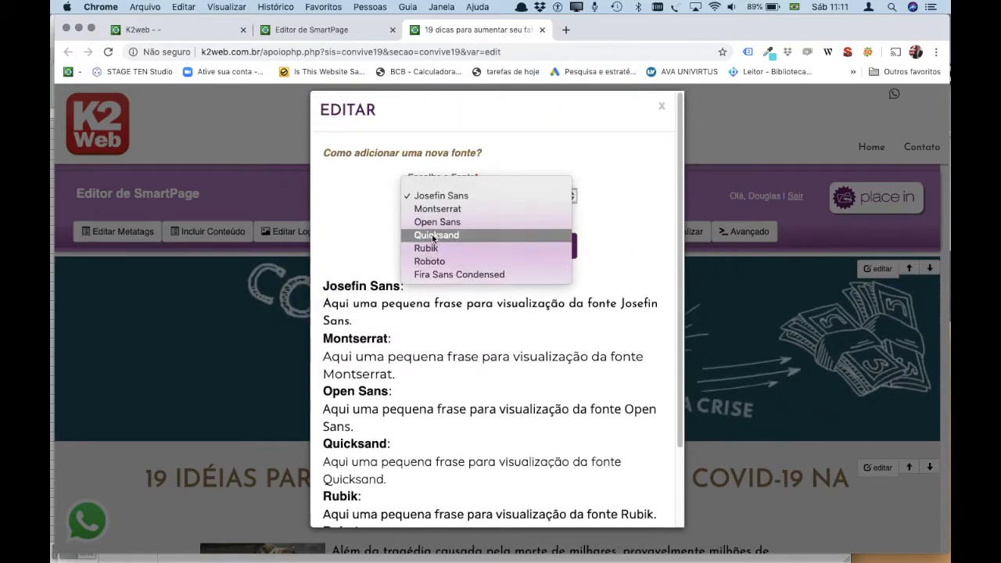
click(430, 262)
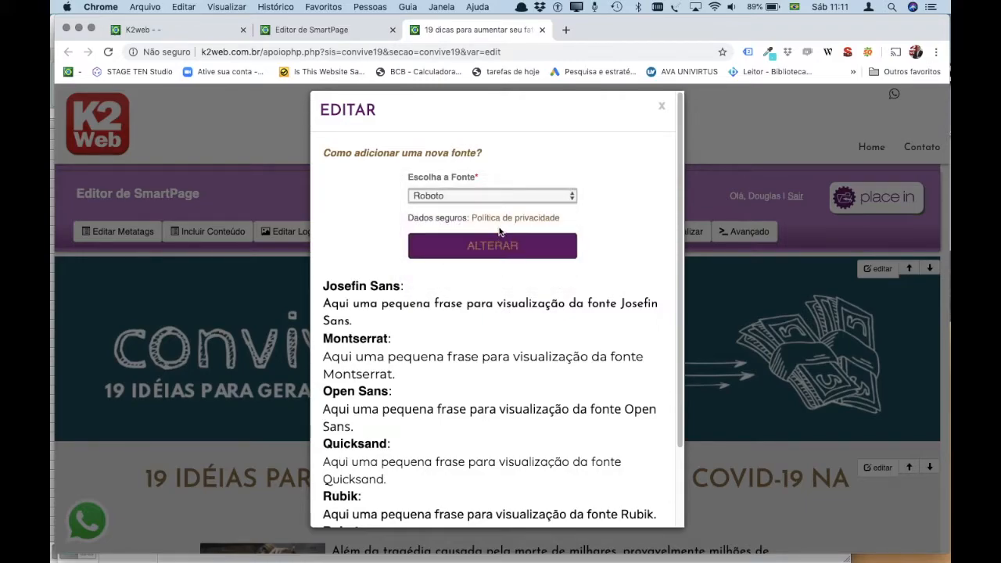
scroll(485, 361, down, 3)
scroll(406, 369, up, 3)
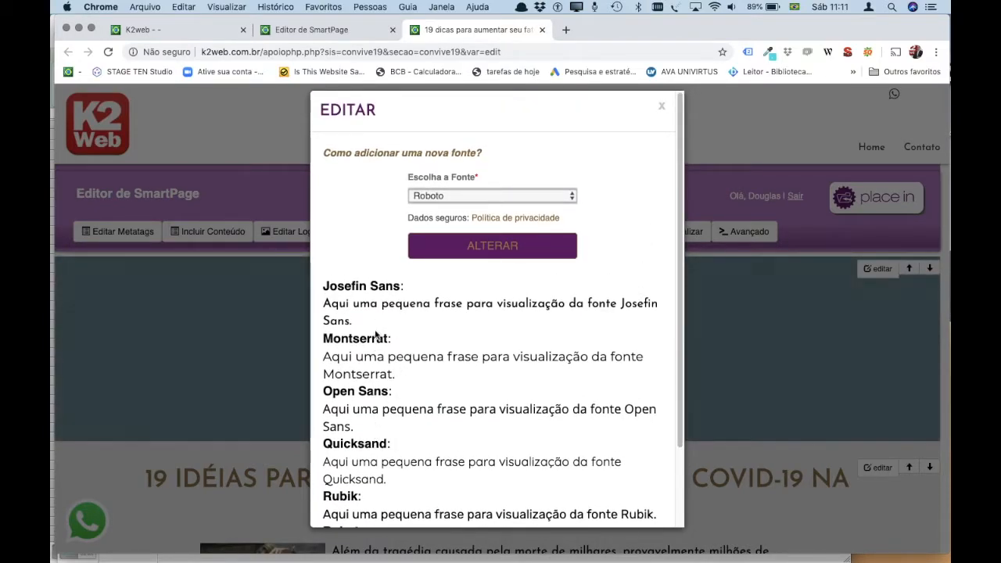
click(383, 155)
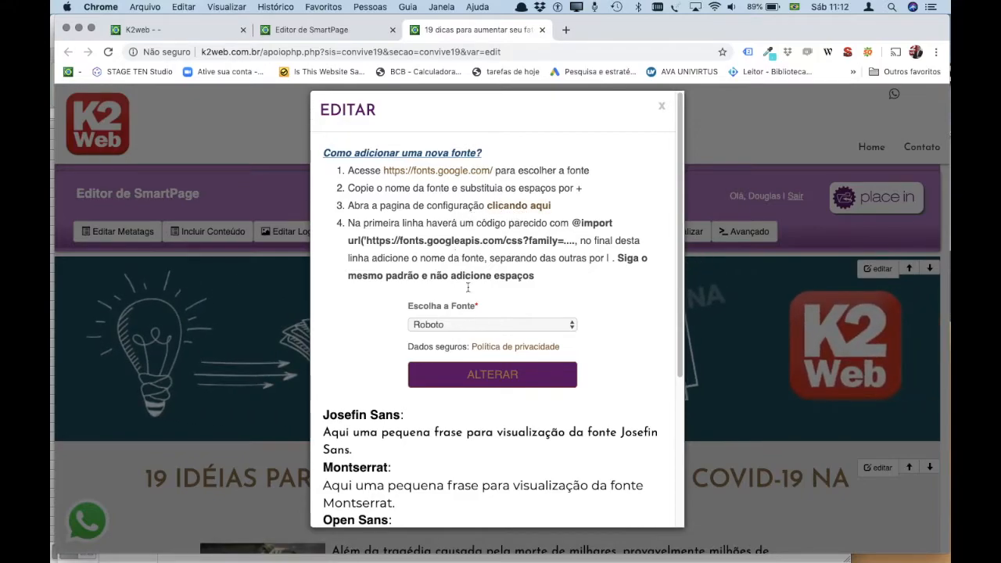
click(661, 107)
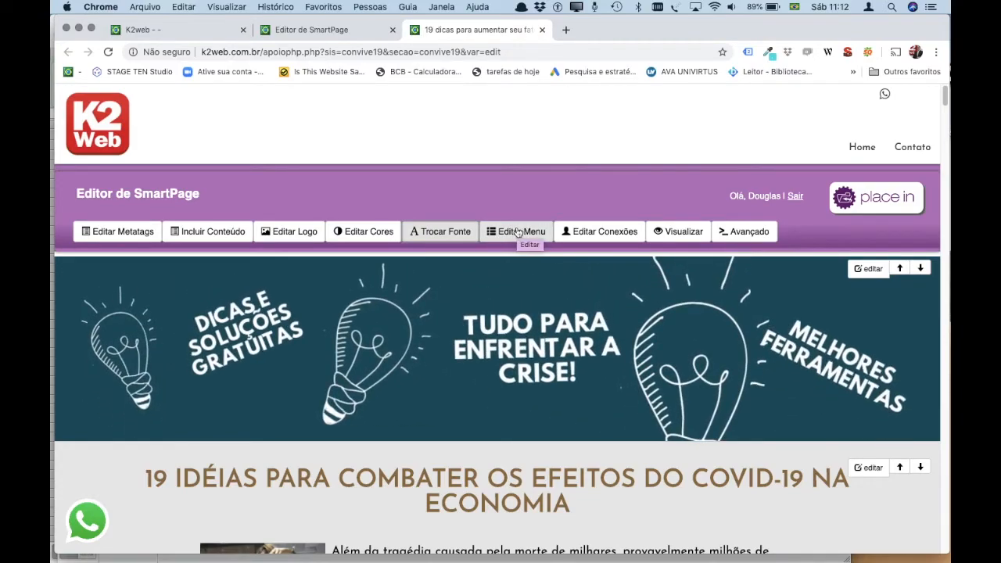
Open Editar Menu and inspect Menu1's Home label and /app_smart destination.
scroll(516, 235, down, 5)
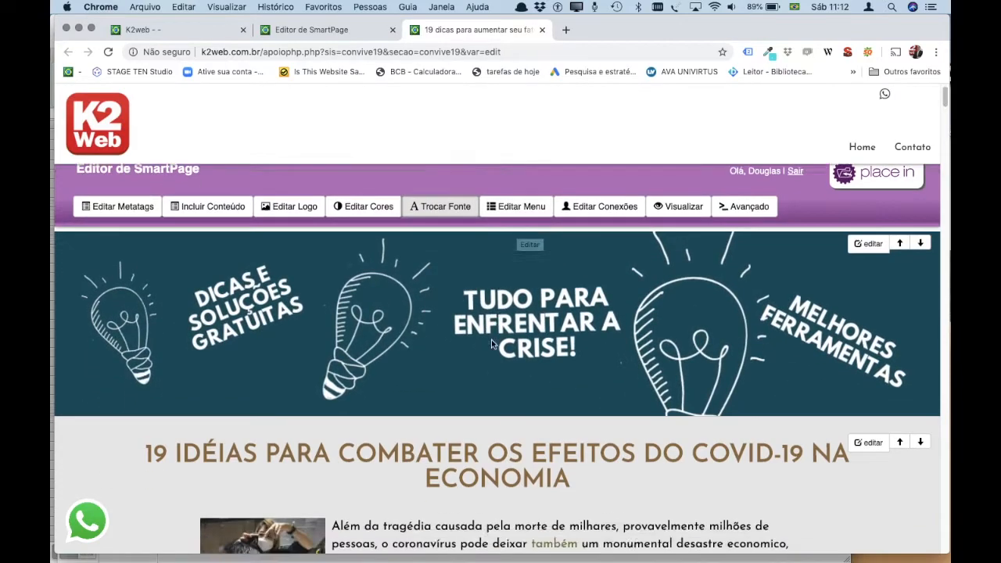
scroll(492, 335, up, 5)
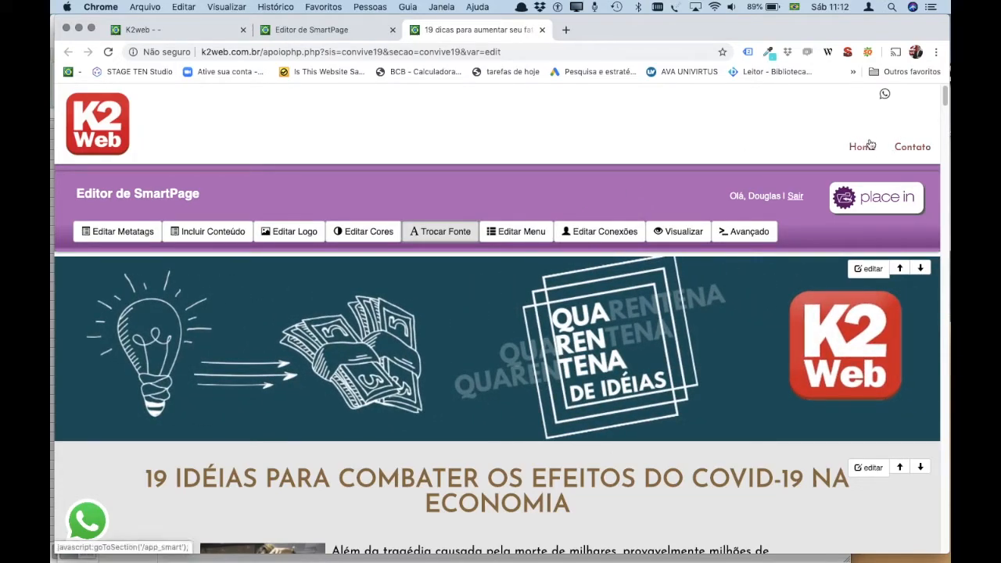
click(503, 233)
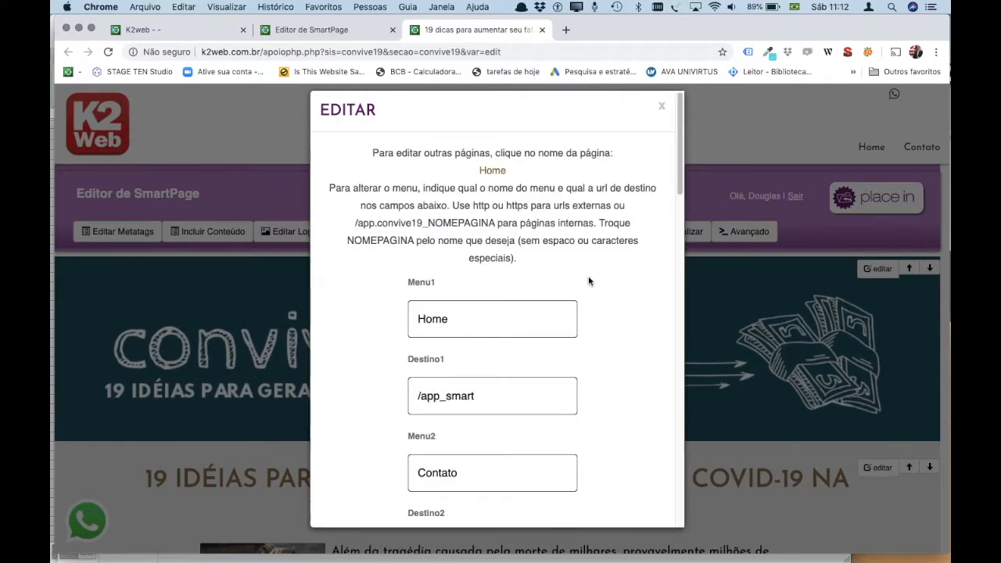
scroll(461, 265, down, 3)
scroll(461, 266, up, 3)
scroll(456, 310, down, 1)
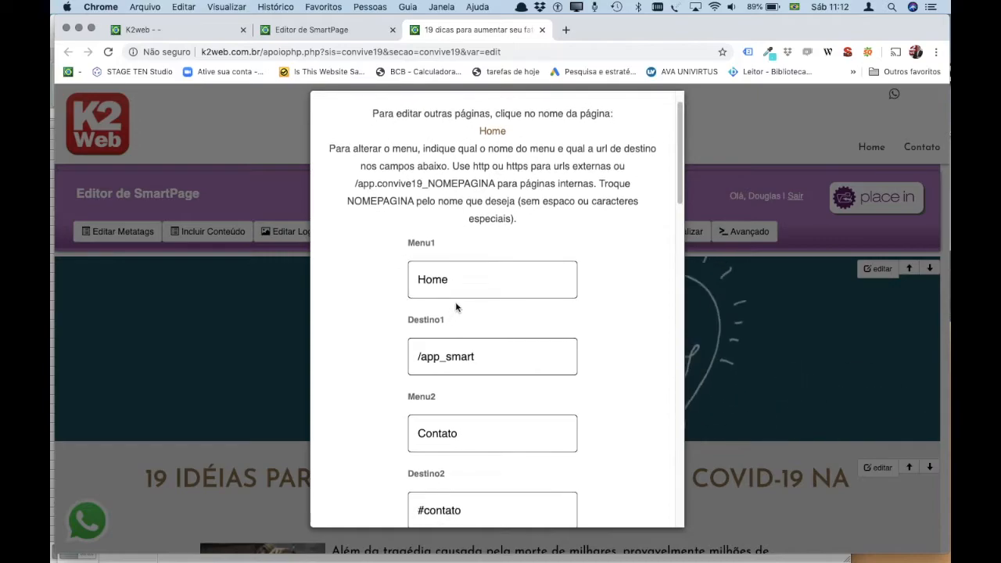
drag(478, 283, 402, 286)
click(381, 286)
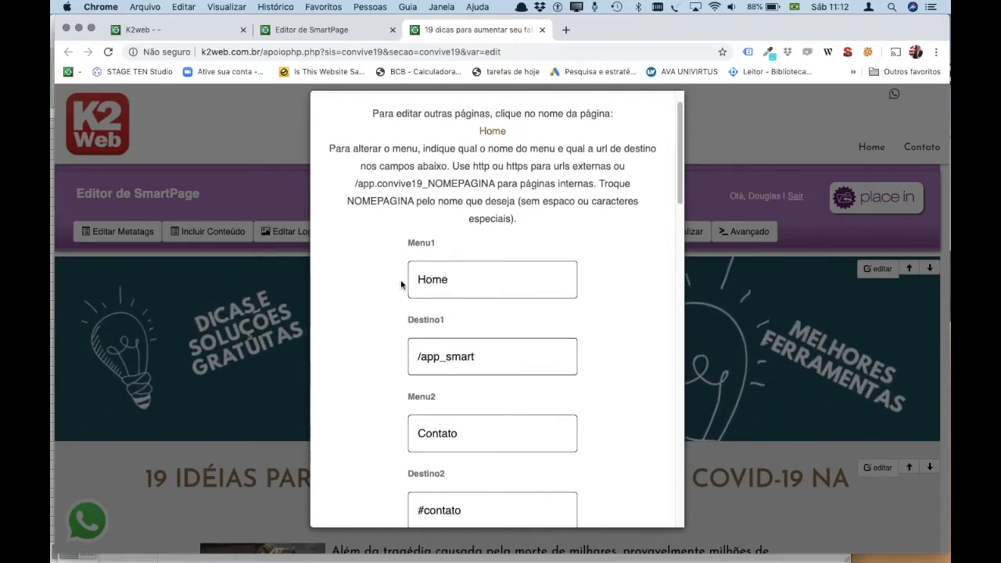
drag(494, 355, 397, 359)
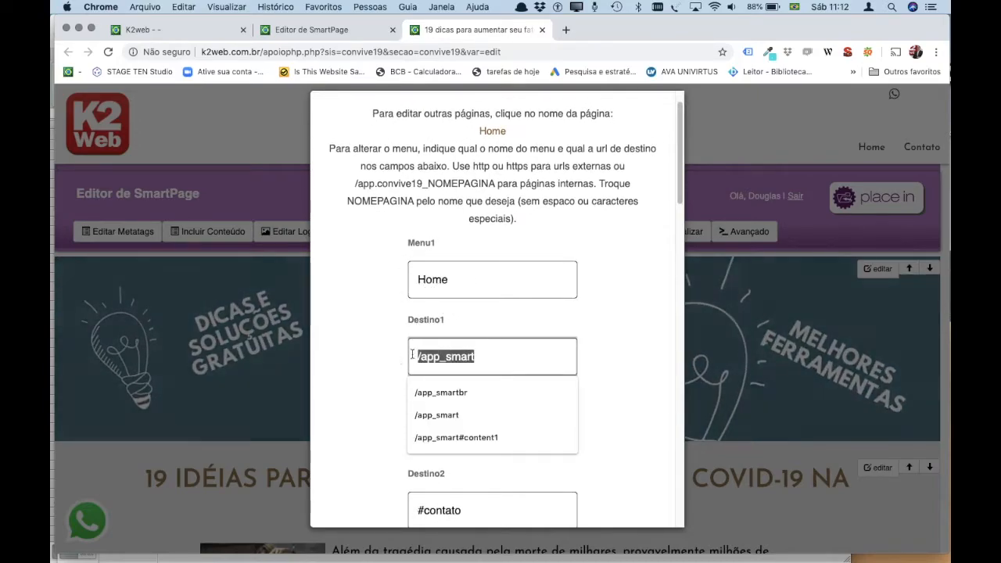
click(511, 353)
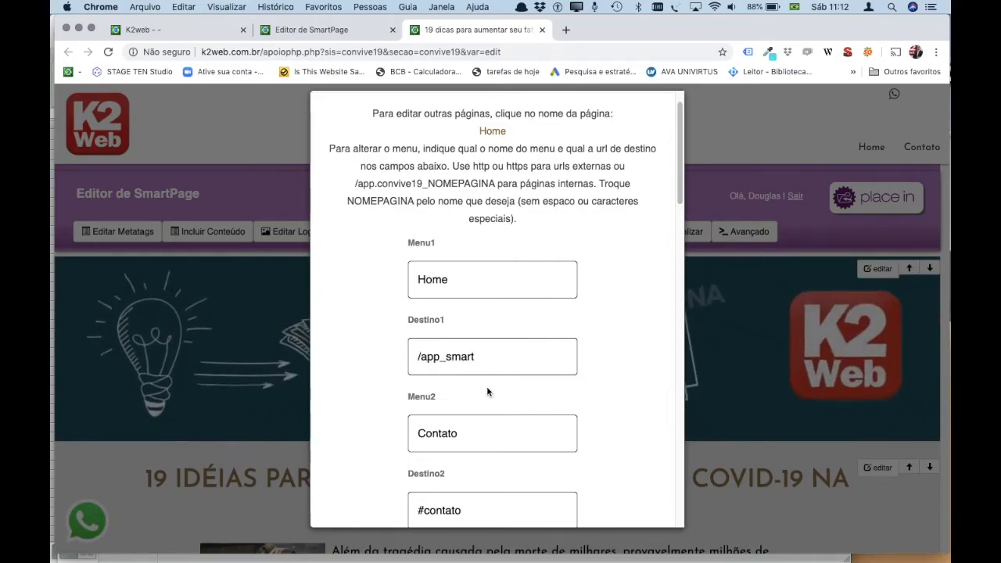
scroll(487, 390, down, 2)
scroll(487, 391, up, 3)
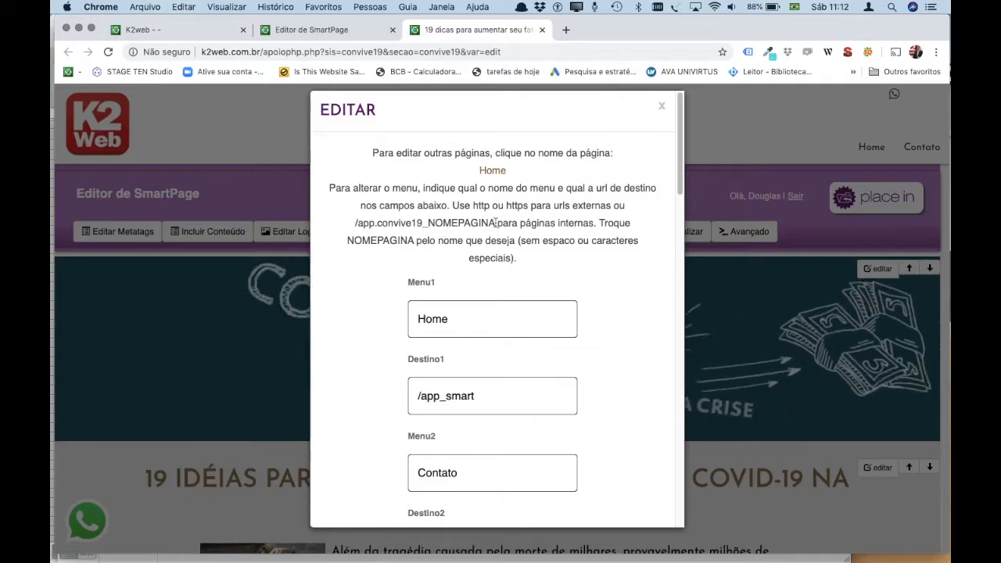
Copy the internal page address pattern convive19_NOMEPAGINA from the dialog's instructions.
drag(494, 224, 364, 233)
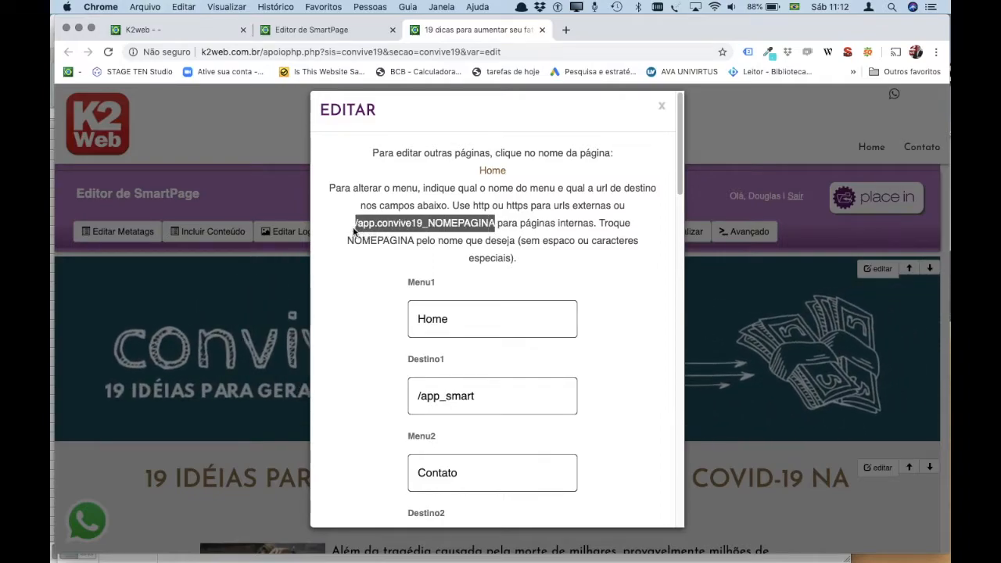
click(364, 228)
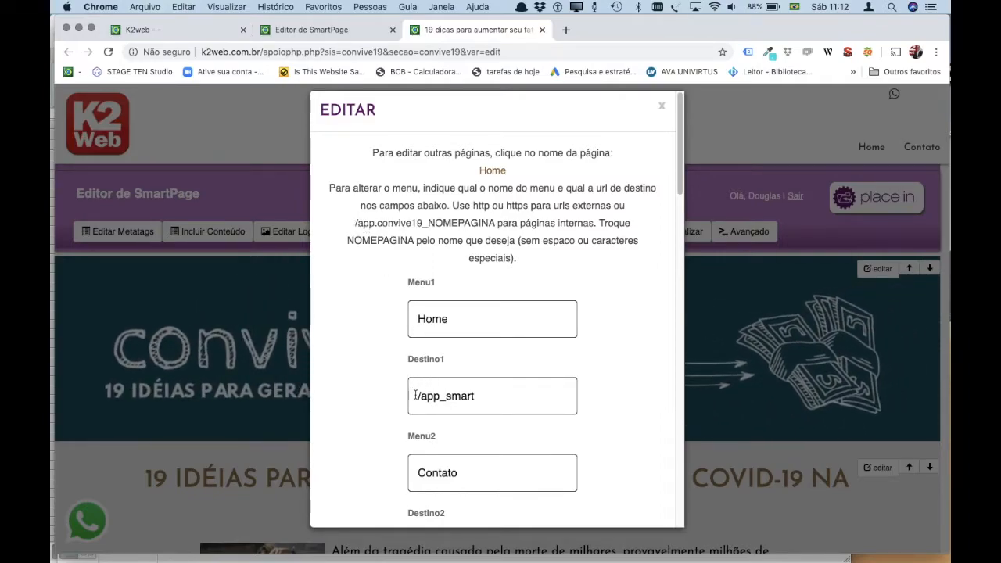
click(447, 397)
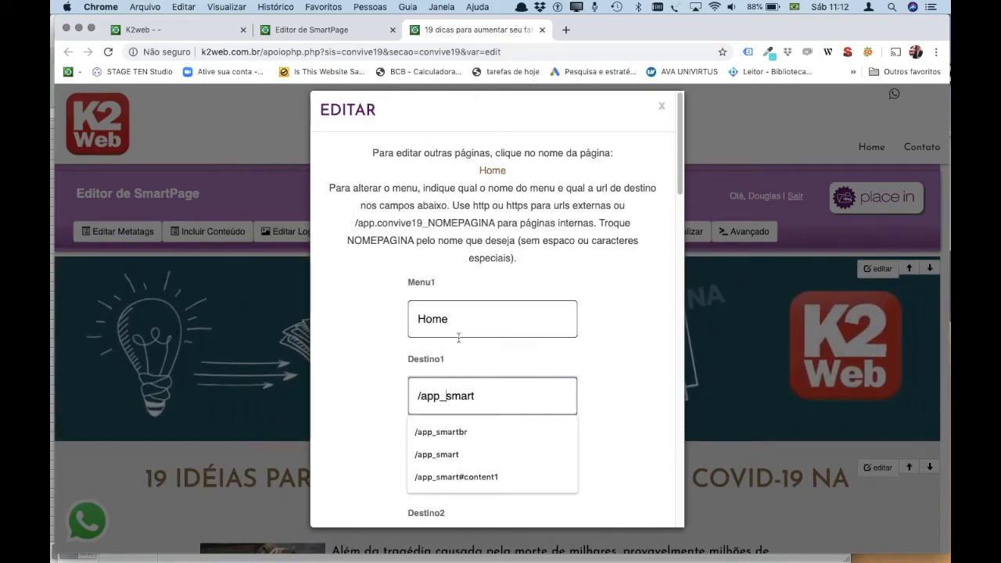
click(399, 350)
drag(496, 223, 354, 225)
key(super+c)
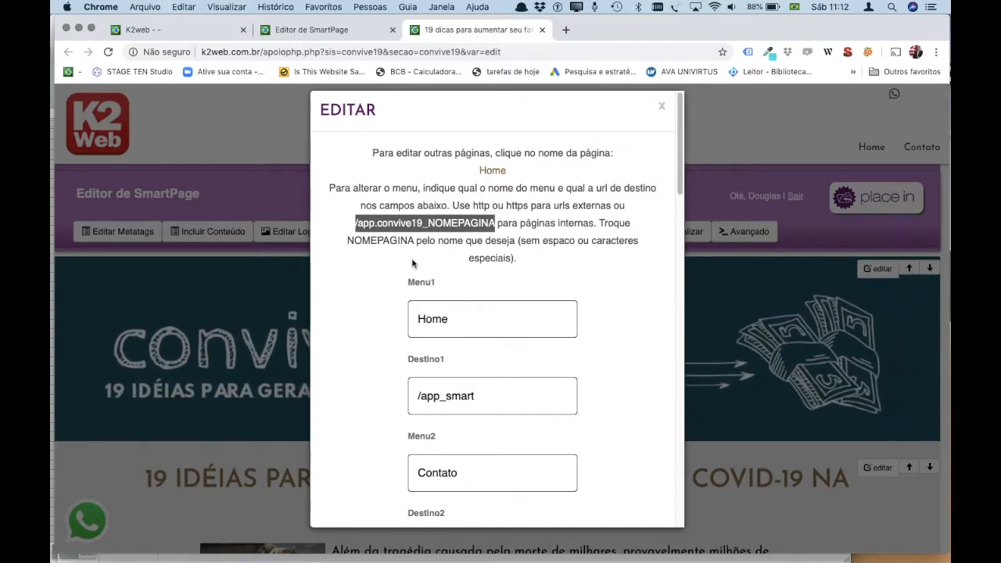
scroll(469, 383, down, 5)
scroll(469, 384, up, 2)
Name the third menu item 'teste' and set Destino3 to the pasted address ending teste2.
click(450, 478)
text(teste)
scroll(468, 475, down, 1)
scroll(468, 475, down, 1)
click(450, 460)
key(super+v)
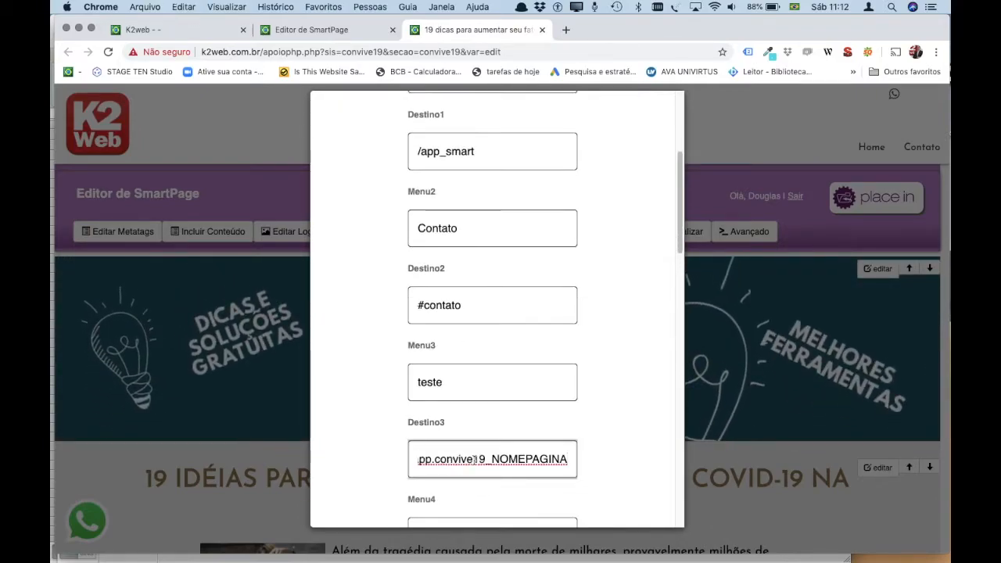
drag(491, 459, 570, 459)
text(t)
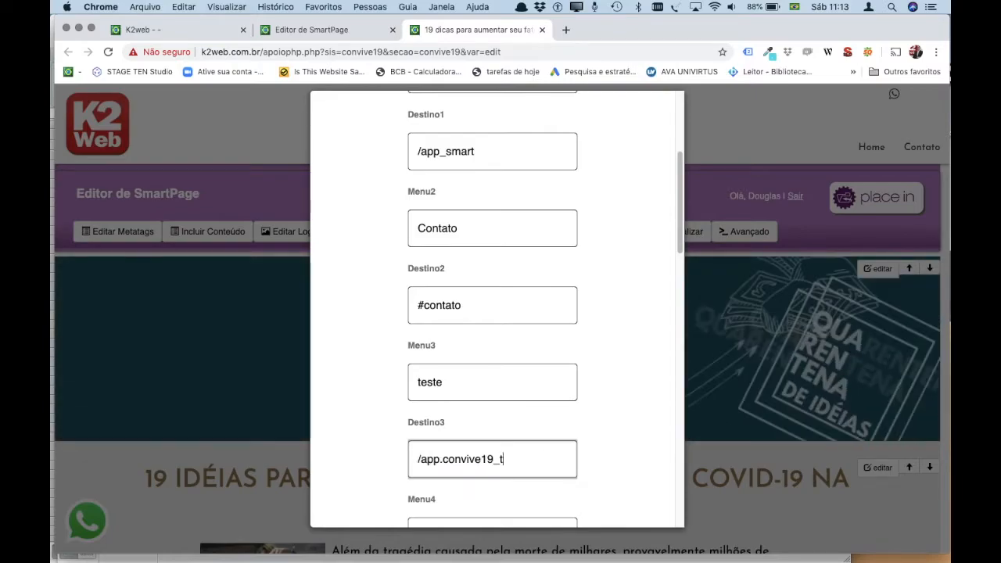
text(este2)
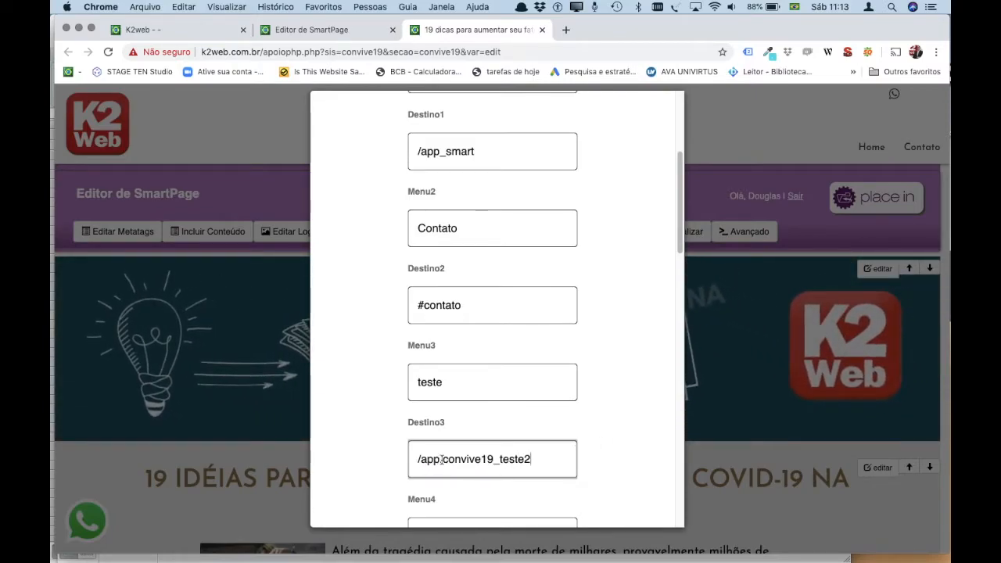
drag(442, 459, 489, 458)
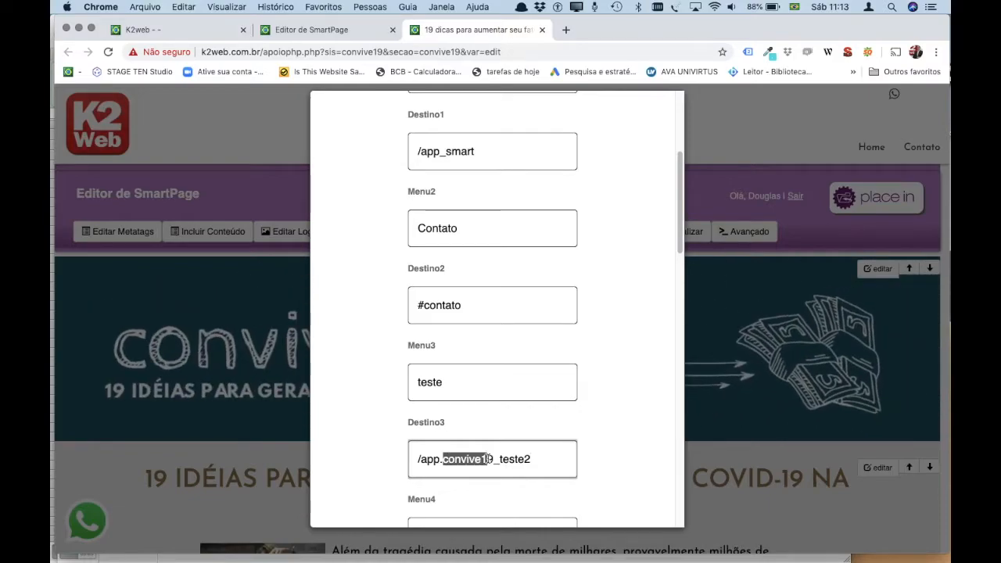
scroll(408, 338, up, 5)
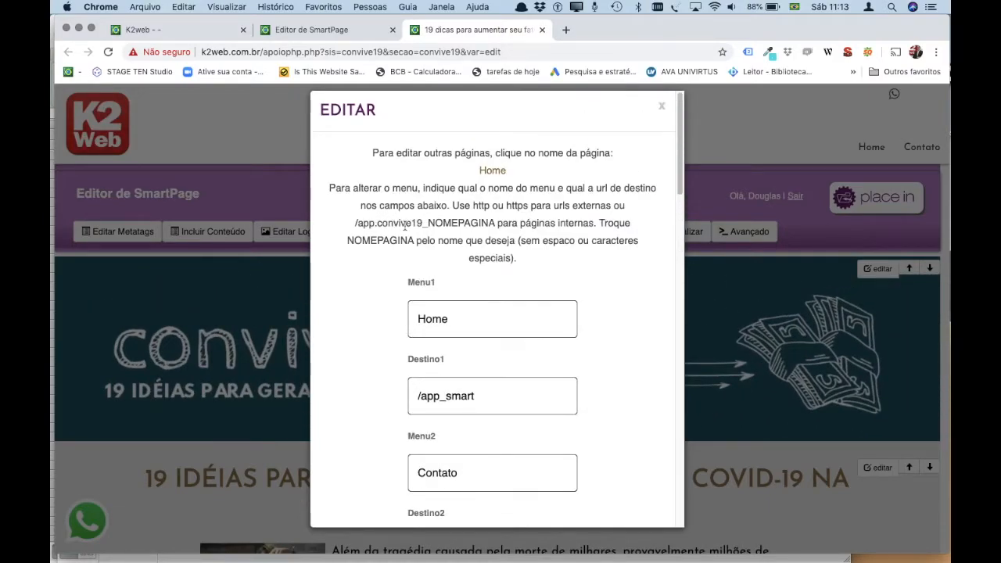
drag(367, 222, 424, 222)
scroll(385, 391, down, 5)
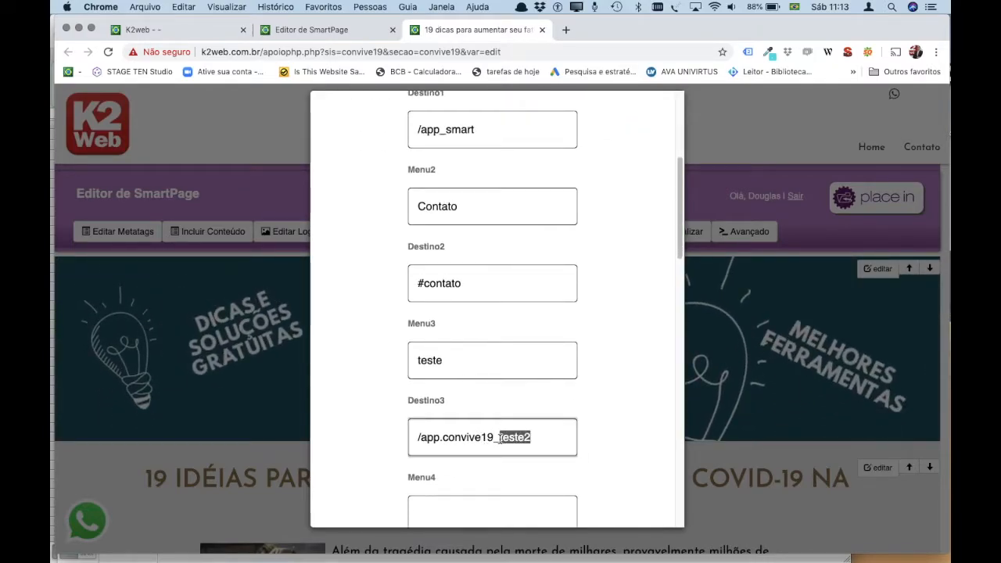
Correct the third item's name to teste3, check /app.convive19_teste2, and save with ALTERAR.
click(449, 365)
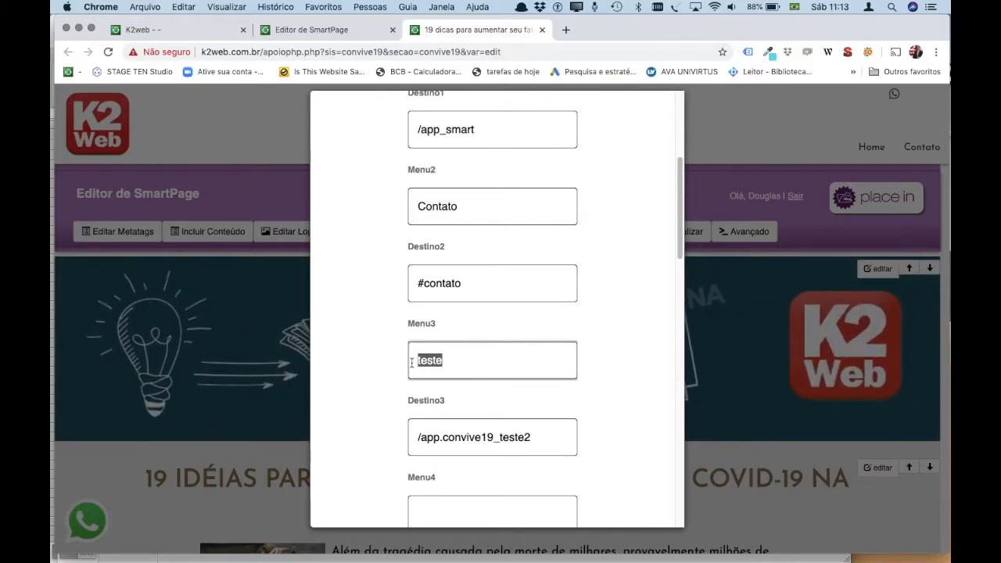
text(te3)
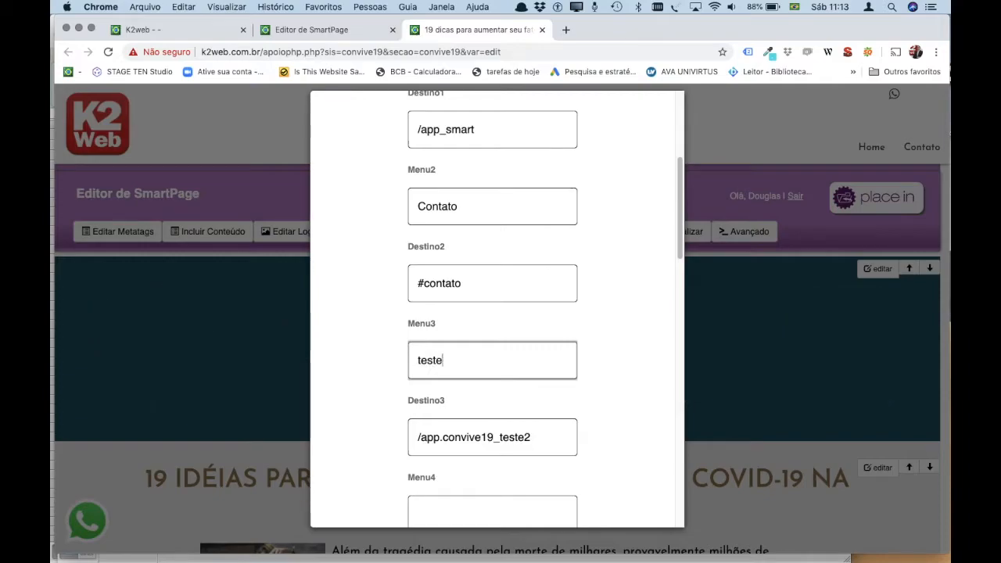
drag(533, 437, 515, 437)
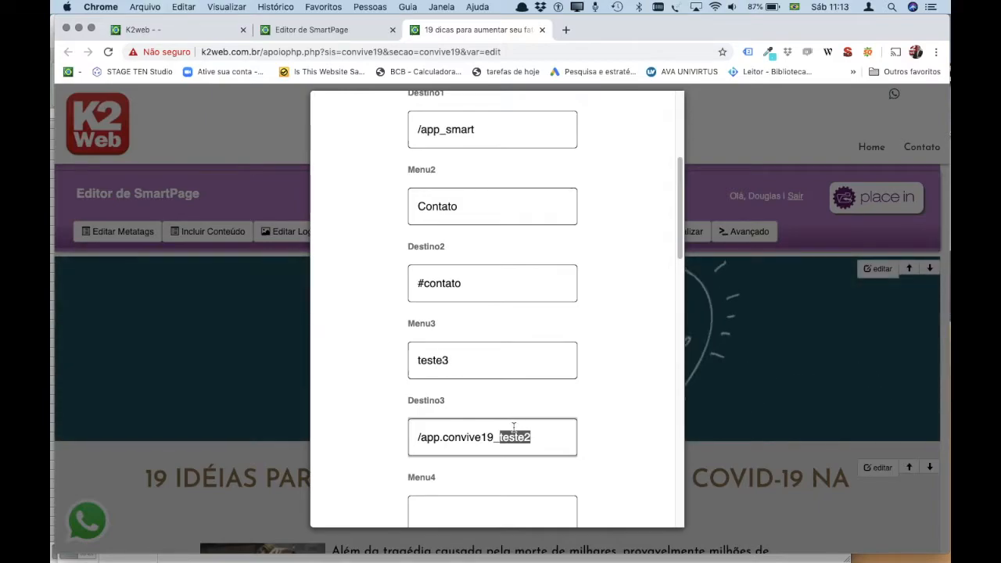
click(455, 358)
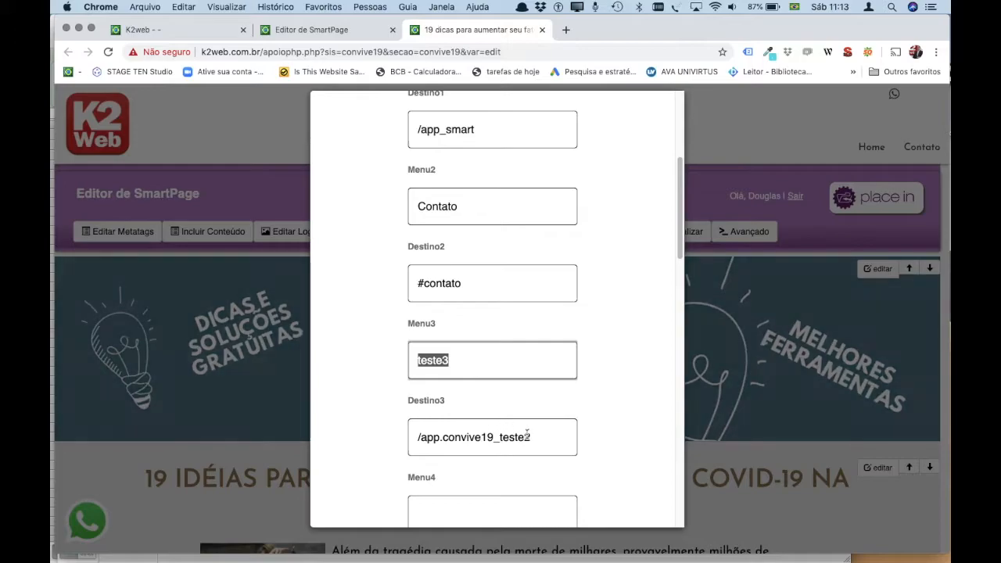
drag(531, 437, 416, 437)
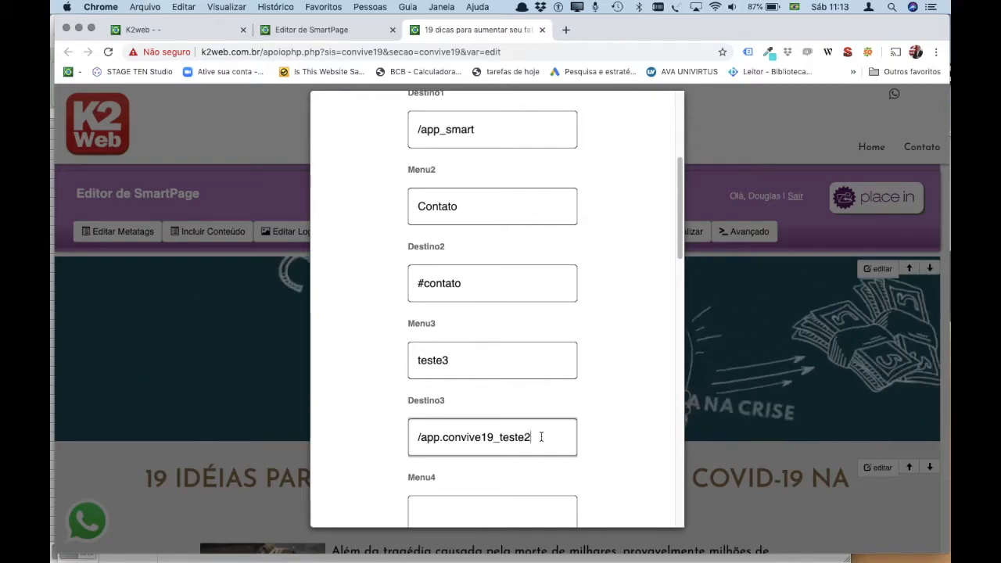
scroll(584, 436, down, 1)
scroll(584, 440, down, 10)
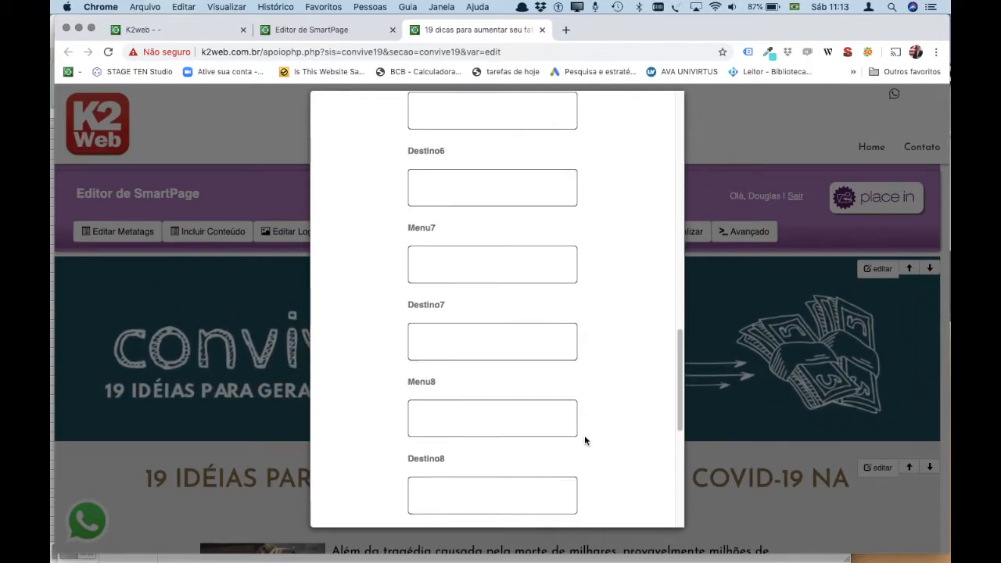
click(484, 487)
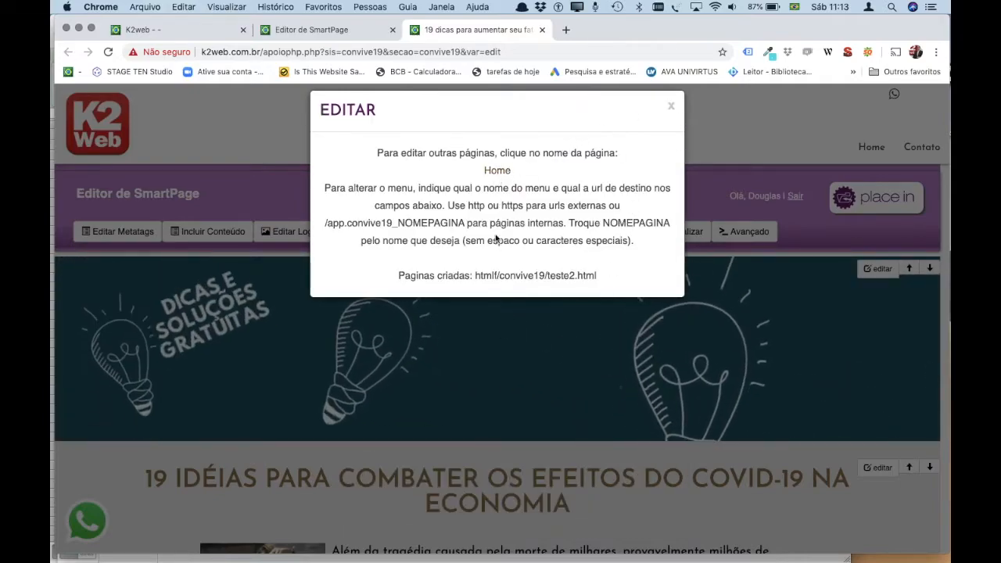
Close the menu editing window and reload so teste3 appears in the header menu.
triple_click(598, 268)
click(670, 106)
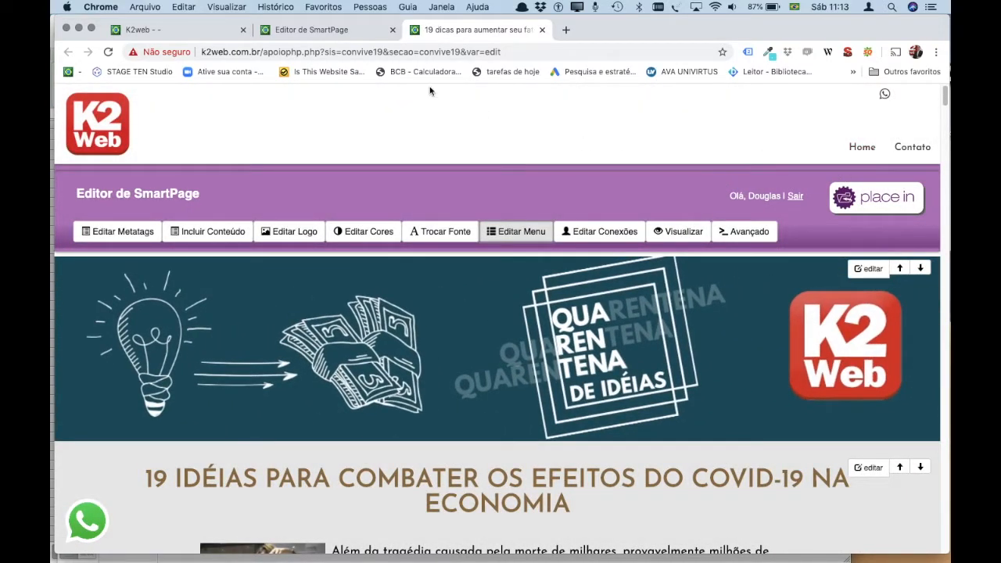
click(108, 51)
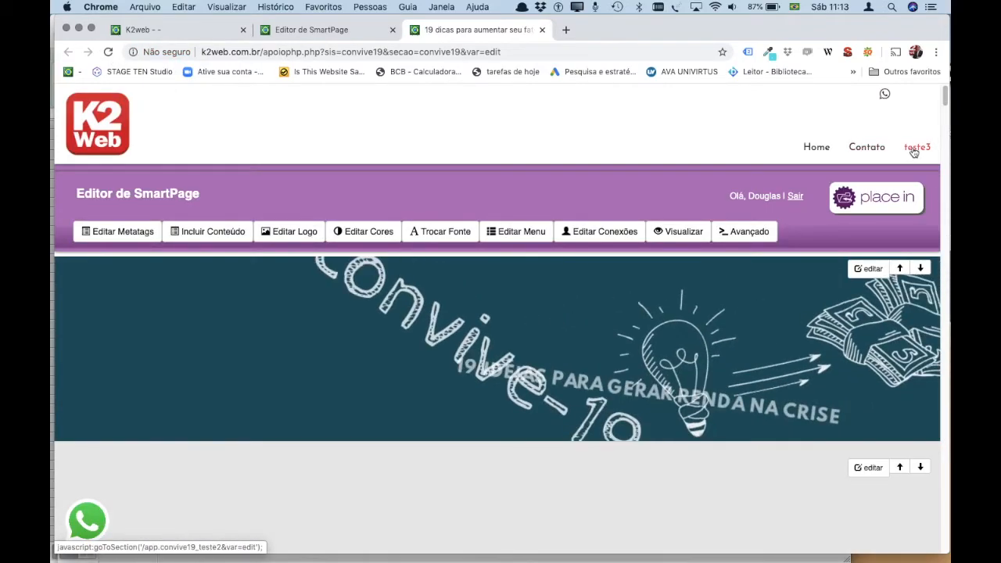
Follow the teste3 menu link to view the new teste2 page with its TESTE section.
click(913, 151)
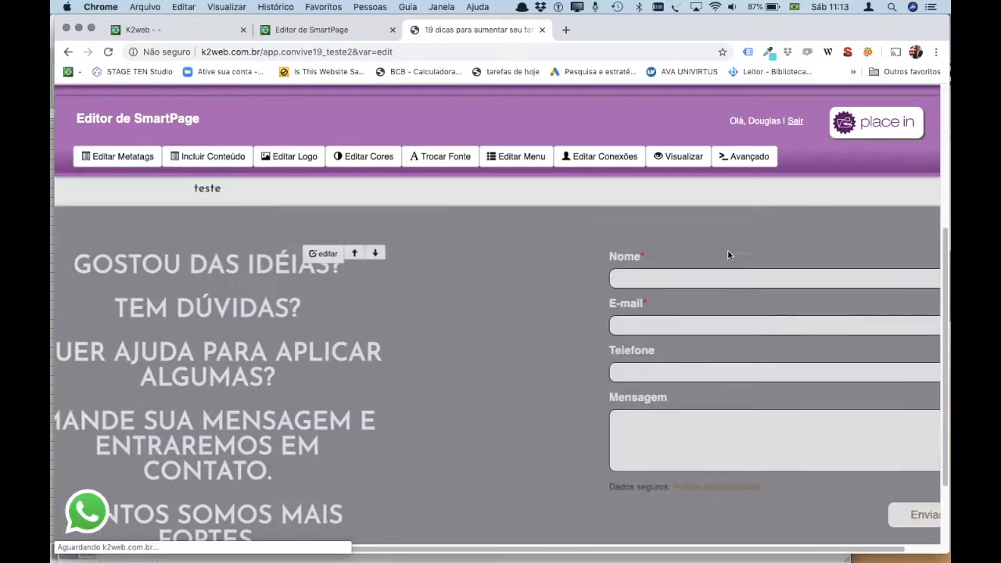
scroll(615, 327, up, 5)
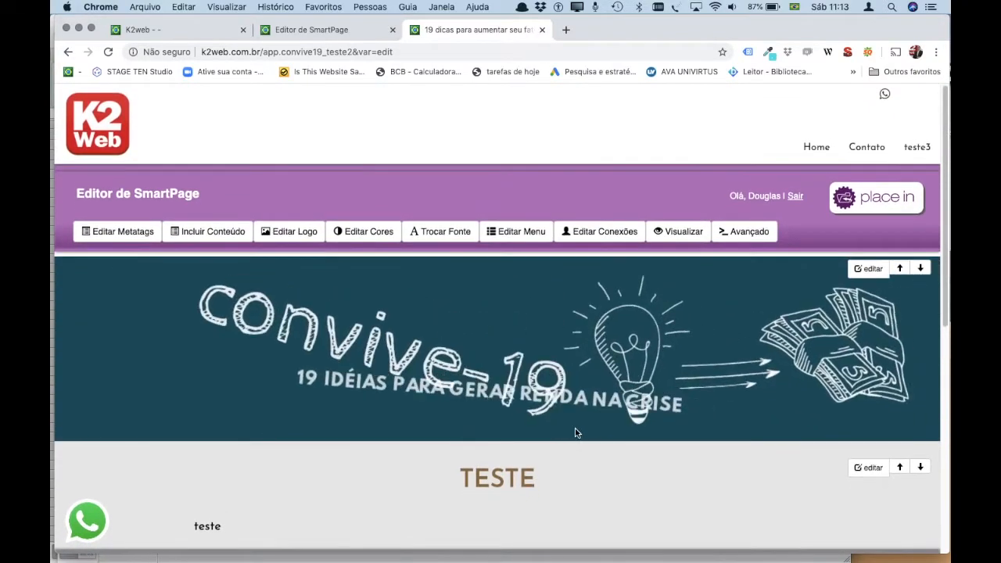
scroll(576, 439, down, 2)
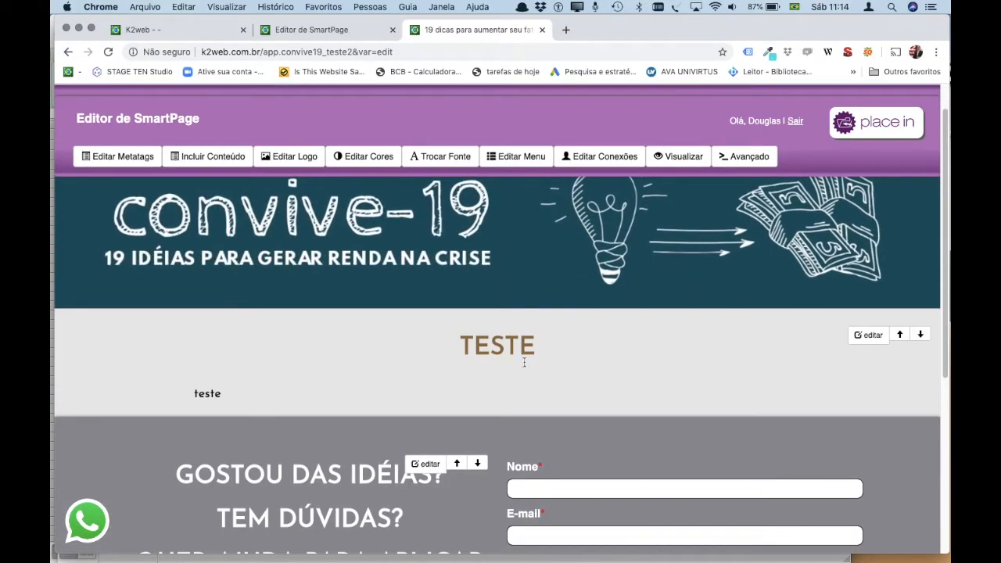
scroll(623, 394, up, 2)
scroll(623, 394, down, 3)
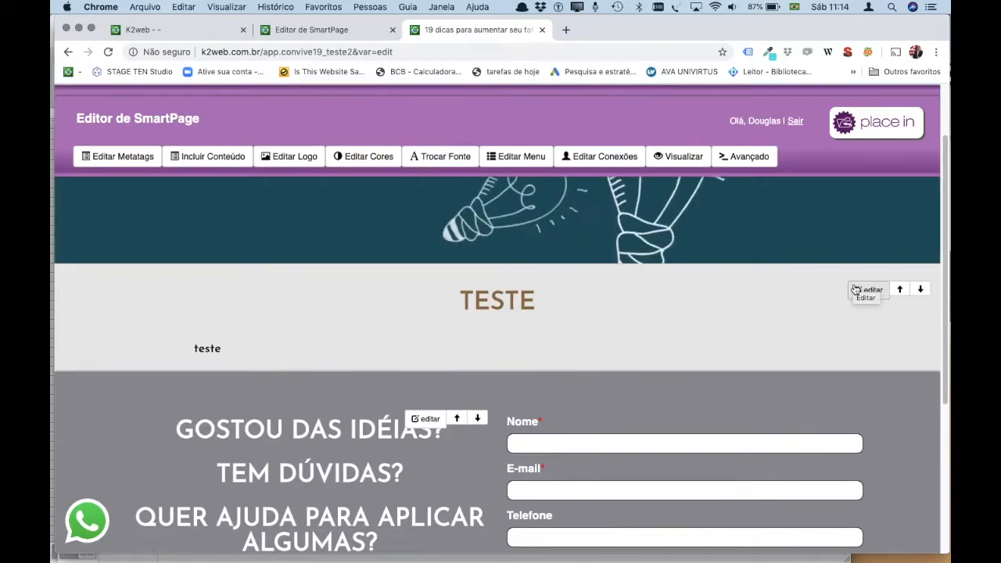
scroll(825, 294, up, 2)
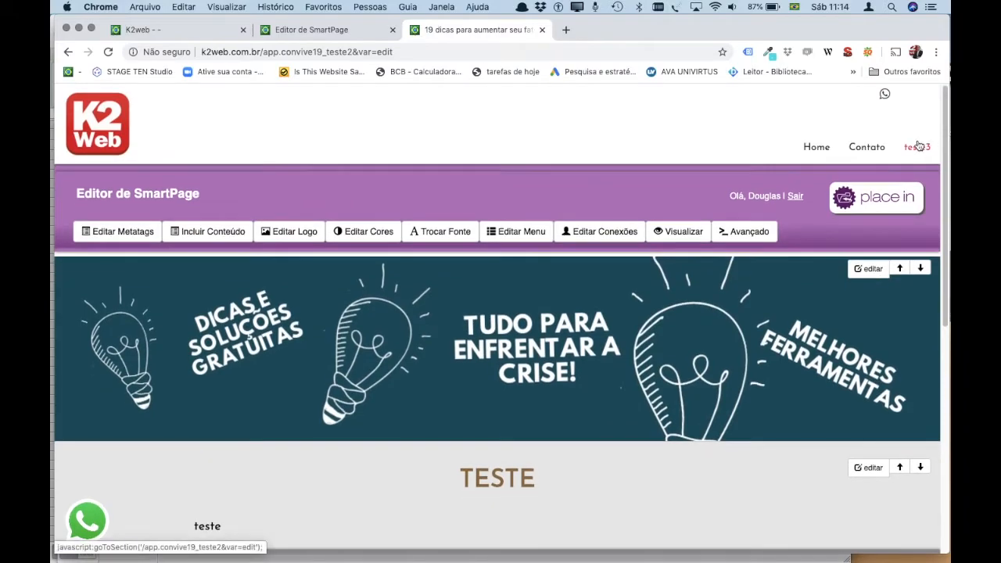
Clear Menu3's teste3 name and Destino3 address, save with ALTERAR, close, and reload.
click(508, 229)
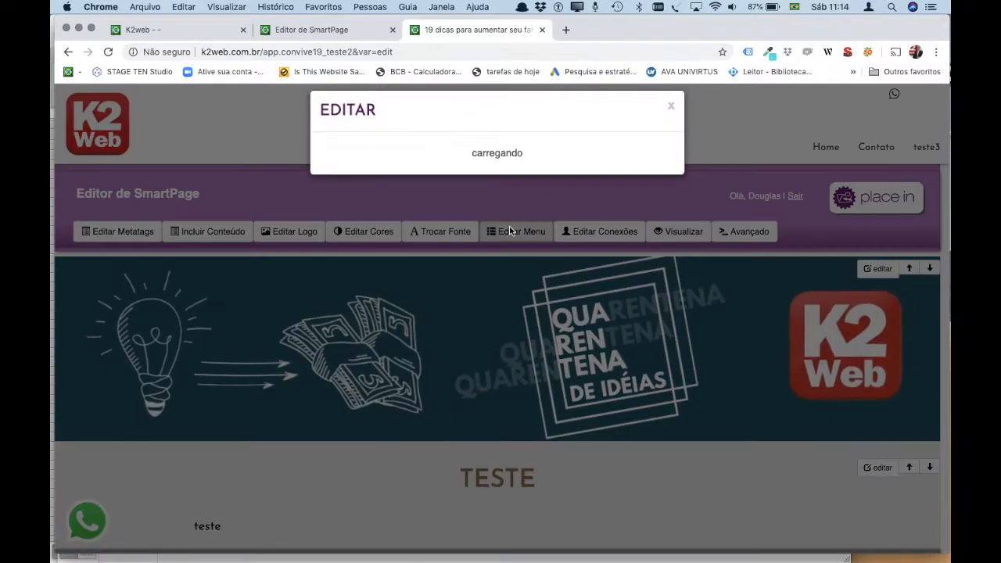
scroll(504, 315, down, 5)
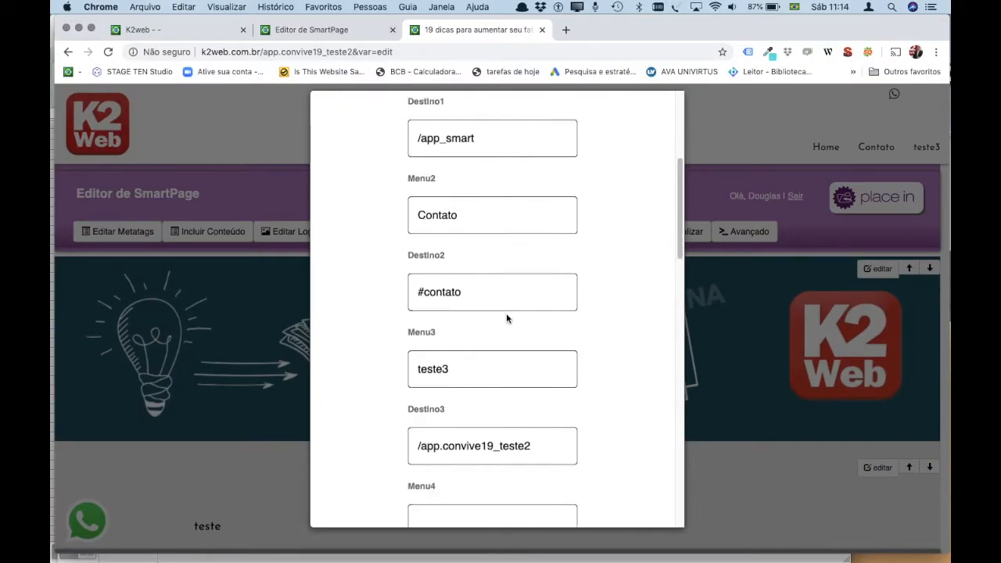
click(460, 344)
key(super+a)
key(BackSpace)
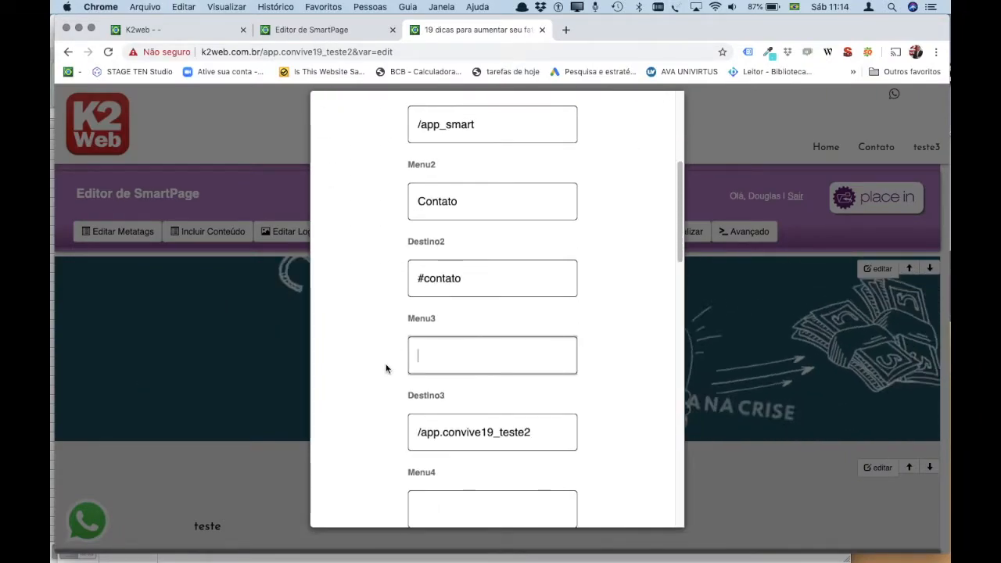
drag(537, 431, 362, 433)
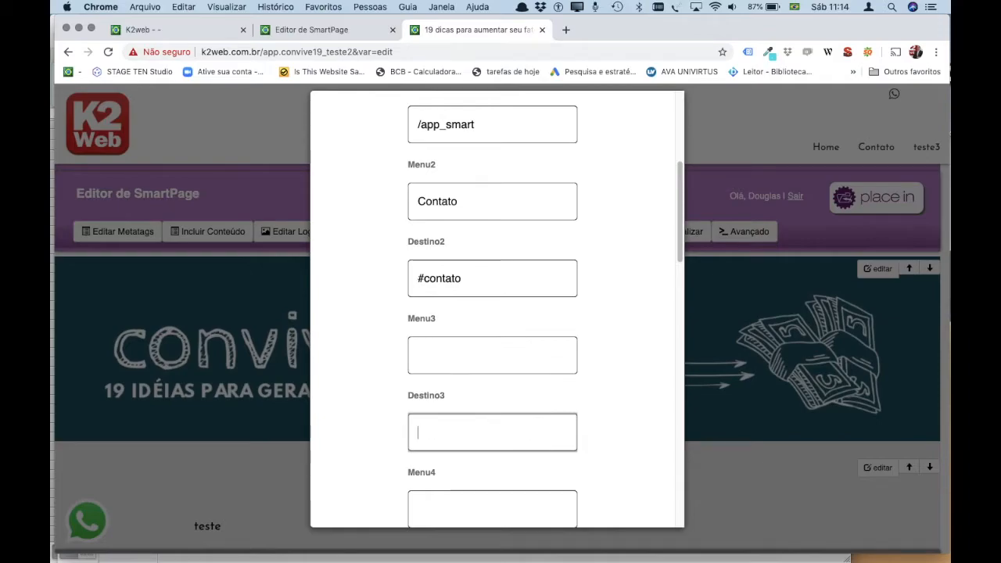
scroll(396, 432, down, 15)
click(445, 471)
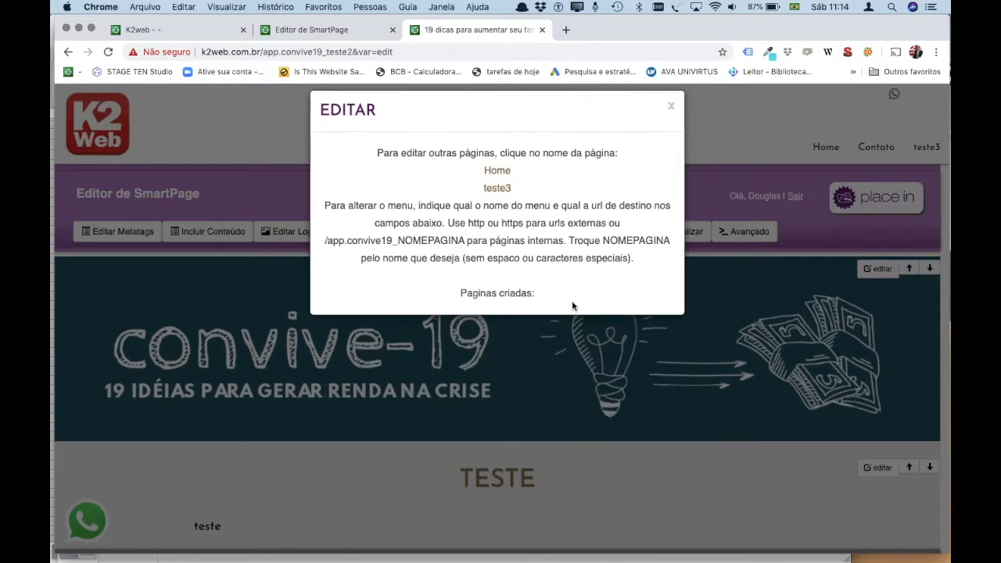
click(669, 105)
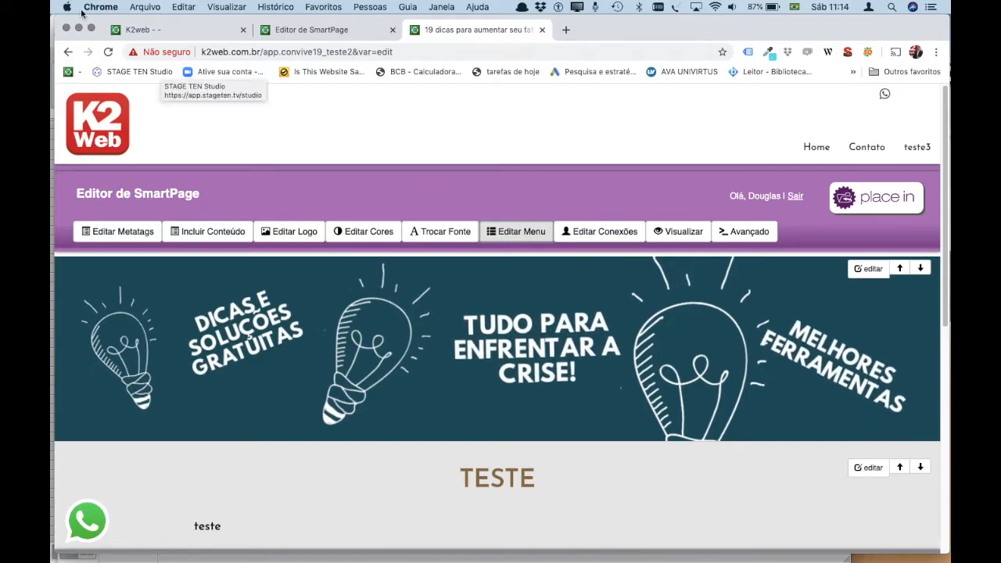
click(108, 52)
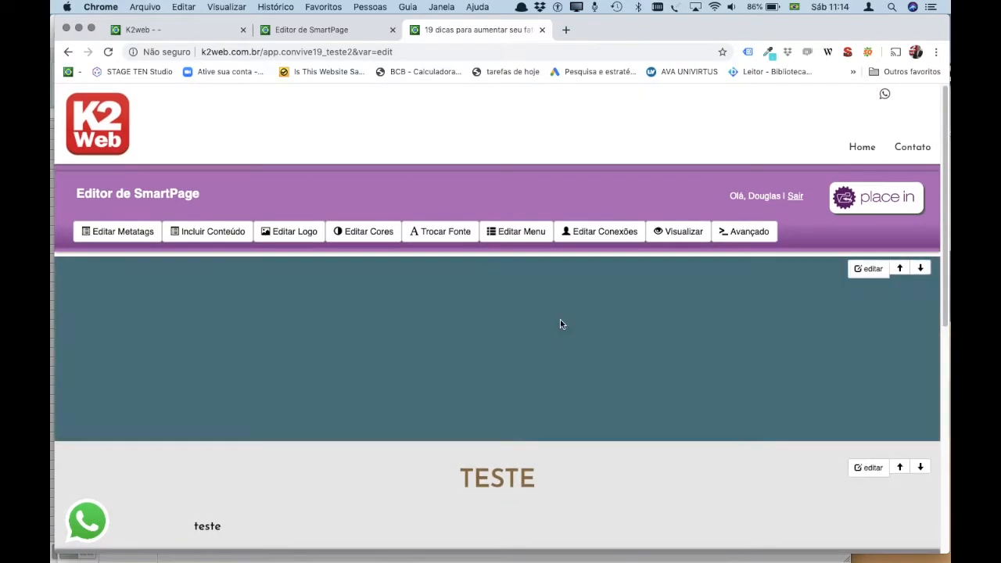
Open the connection settings and remove the extra test address from Emails formulário.
click(598, 237)
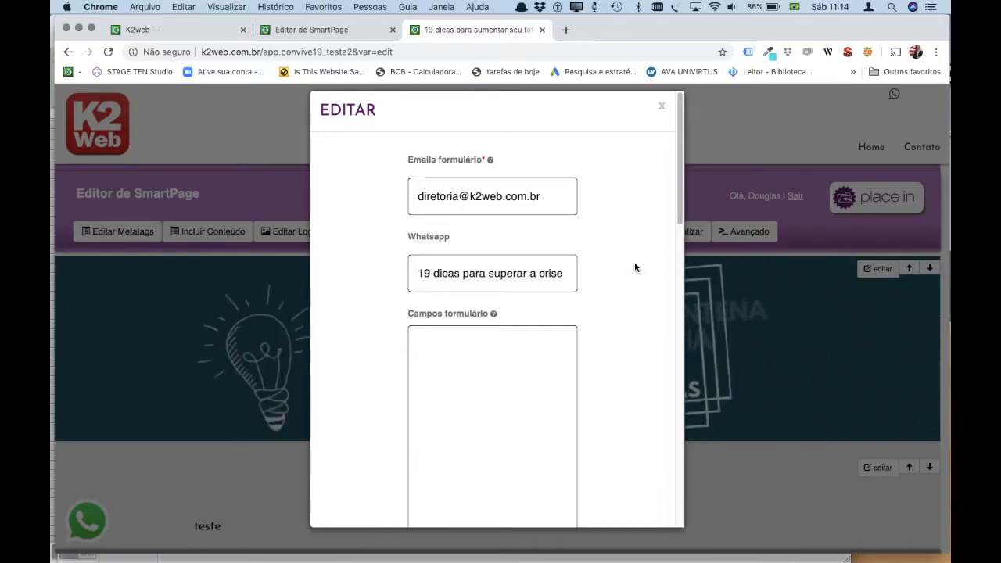
scroll(634, 266, down, 3)
scroll(634, 268, up, 3)
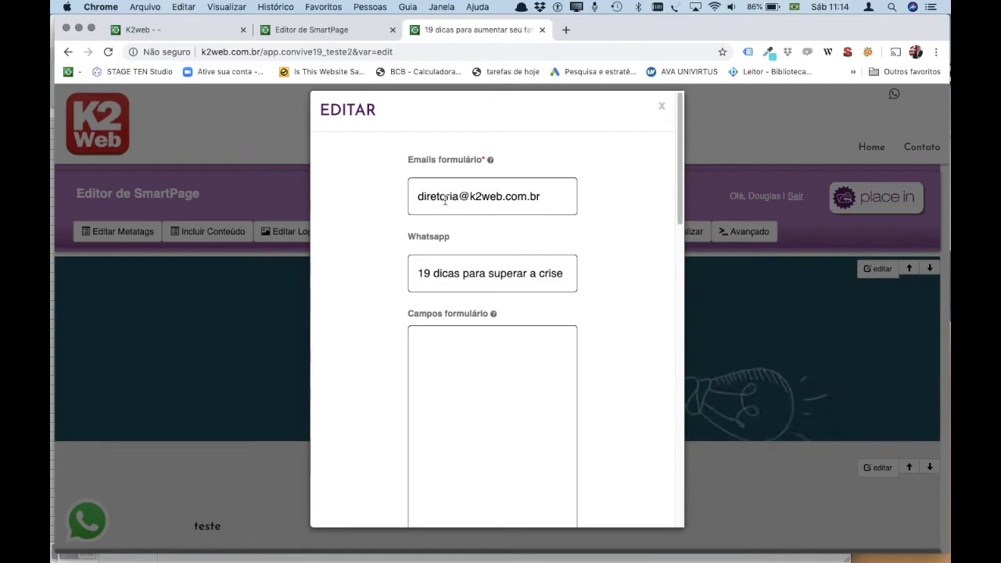
click(544, 196)
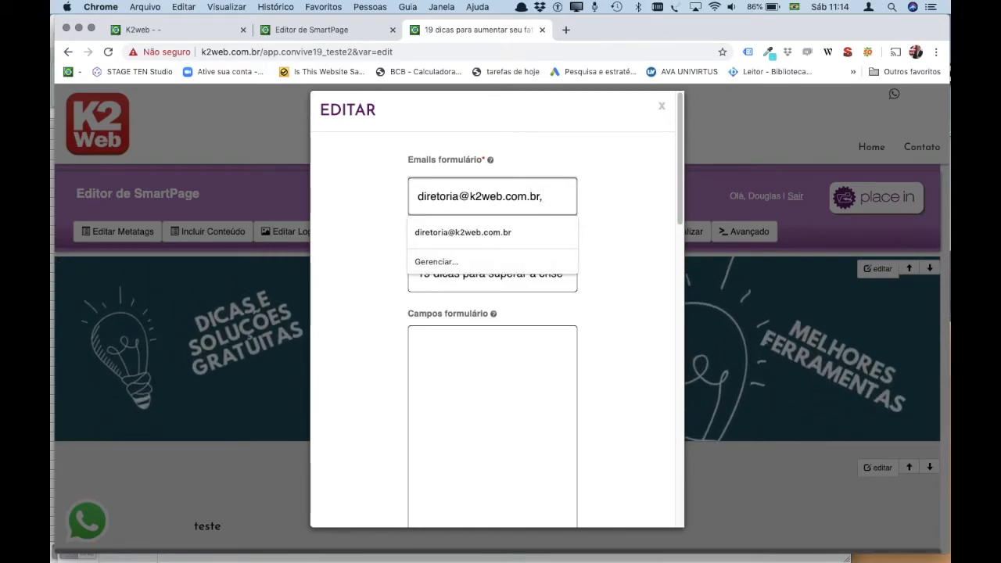
text(teste@teste.com.br)
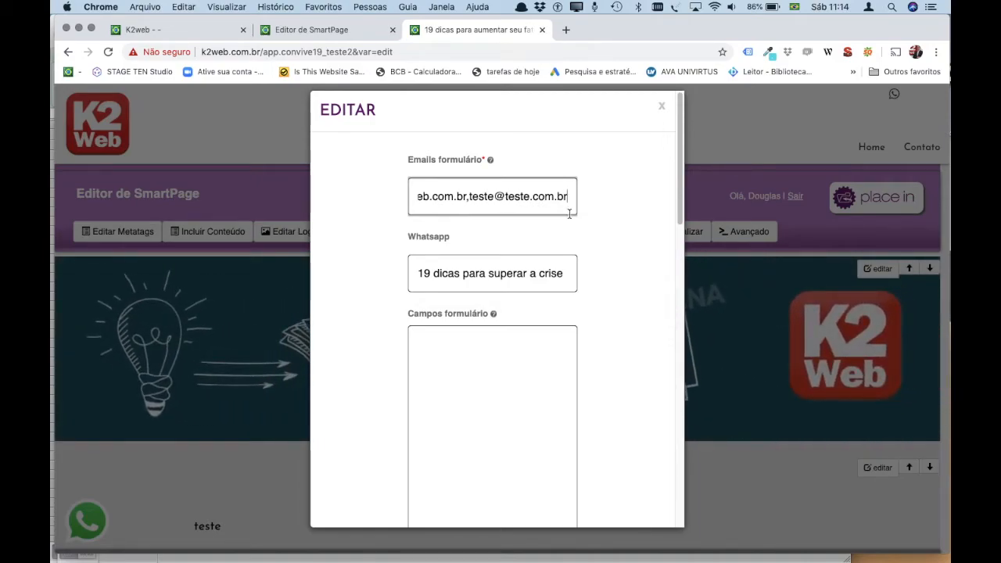
drag(488, 197, 467, 197)
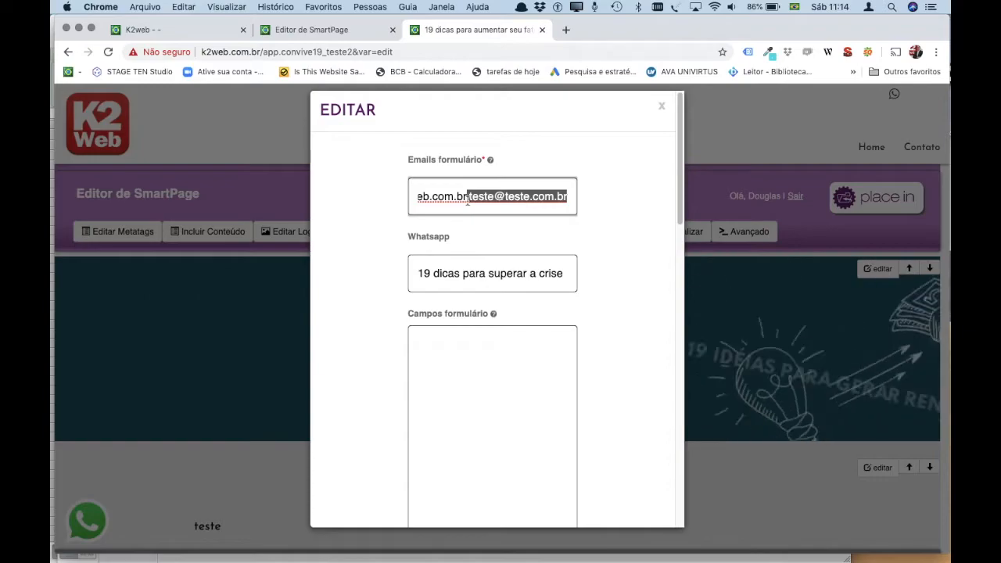
key(BackSpace)
click(606, 226)
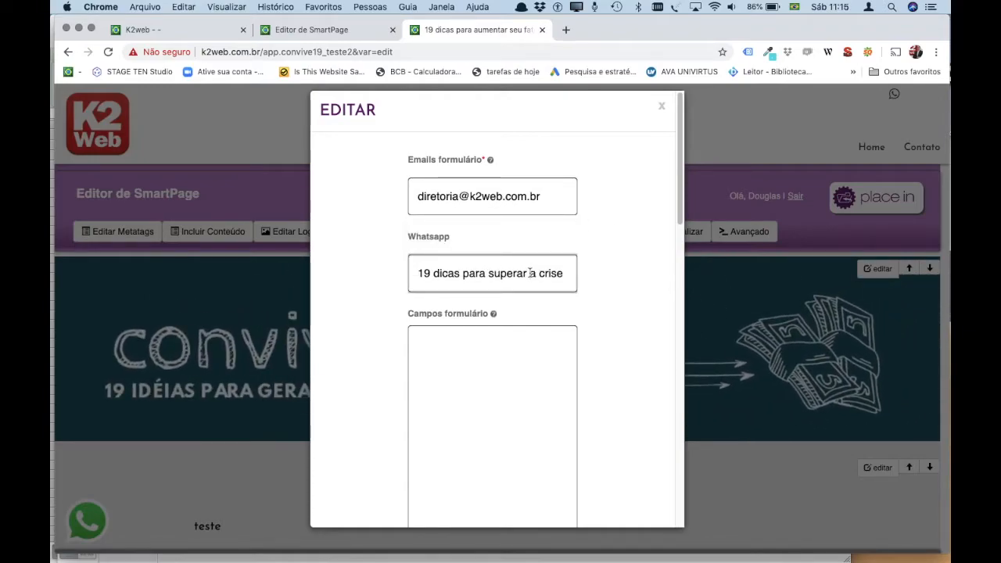
Replace the Whatsapp field text with a phone number.
click(530, 273)
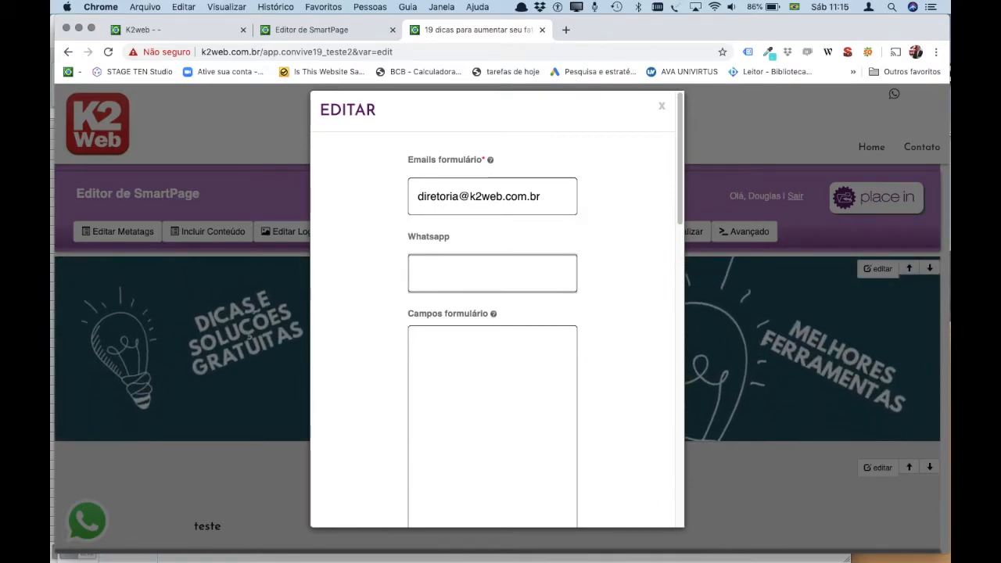
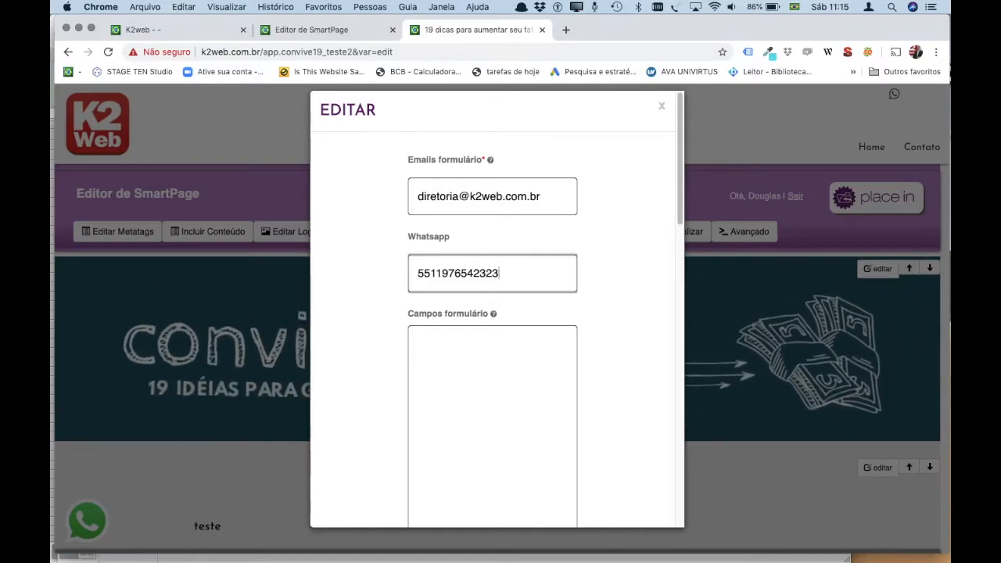
scroll(514, 378, down, 2)
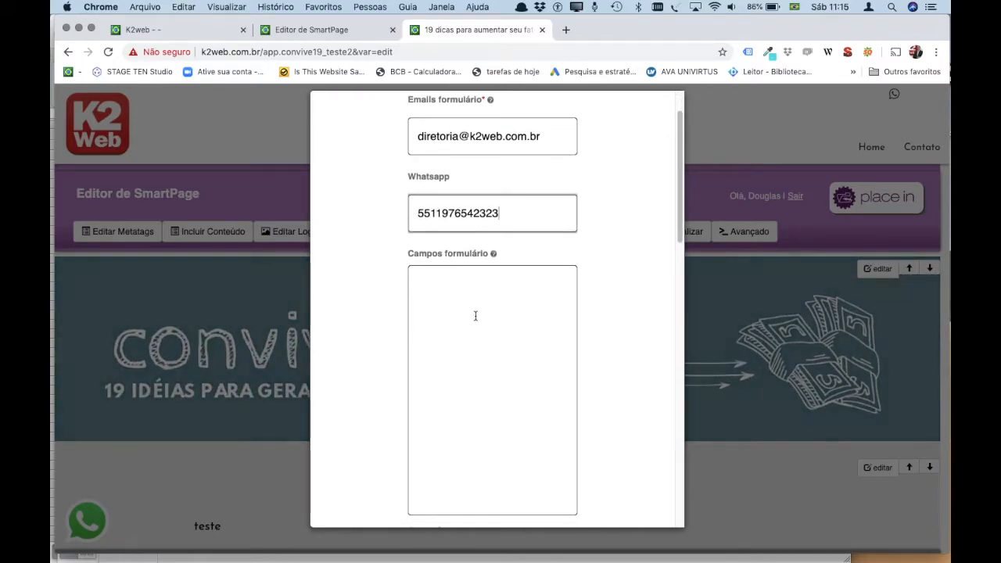
scroll(473, 266, down, 1)
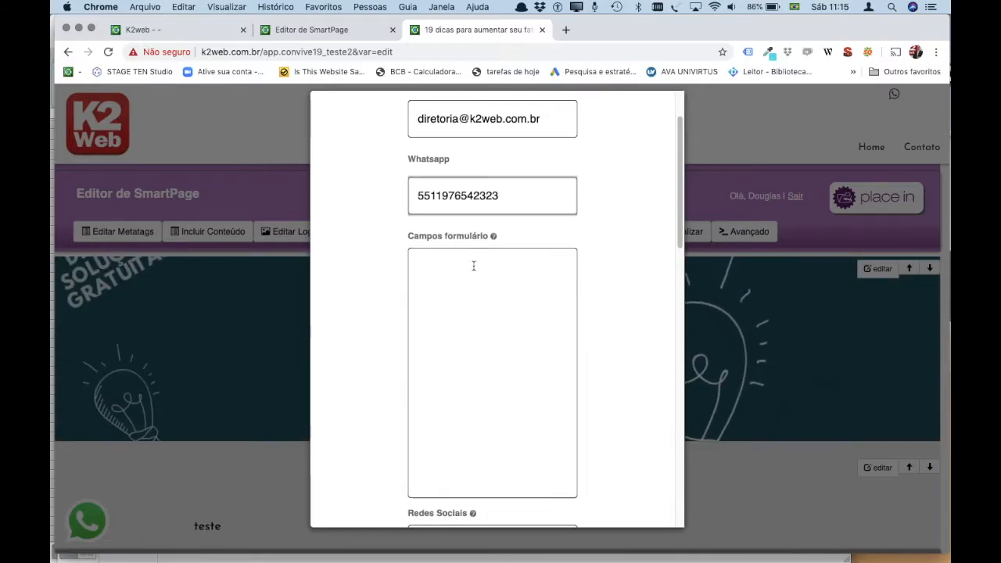
Read the Campos formulário help alert and close it with OK.
click(493, 236)
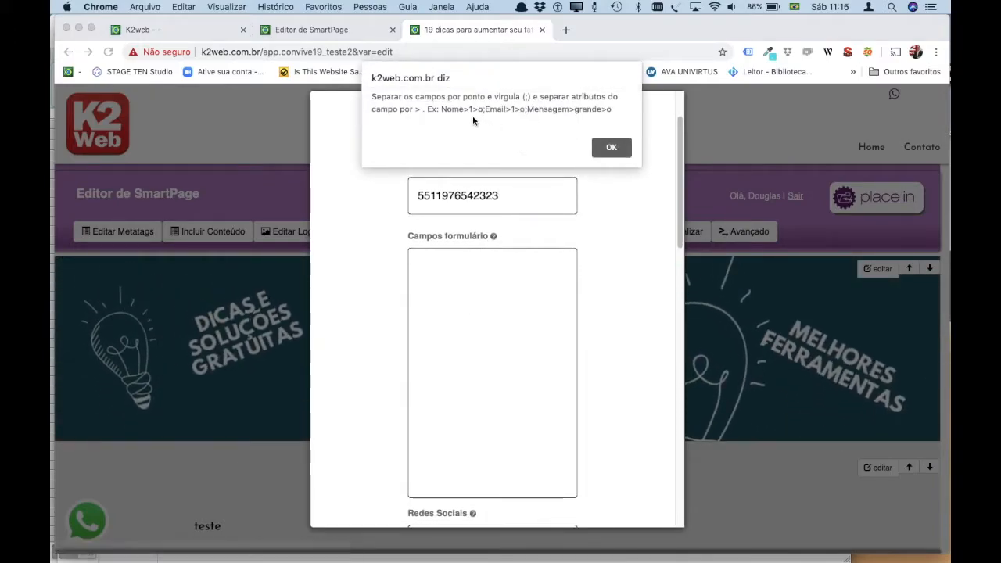
drag(471, 109, 612, 108)
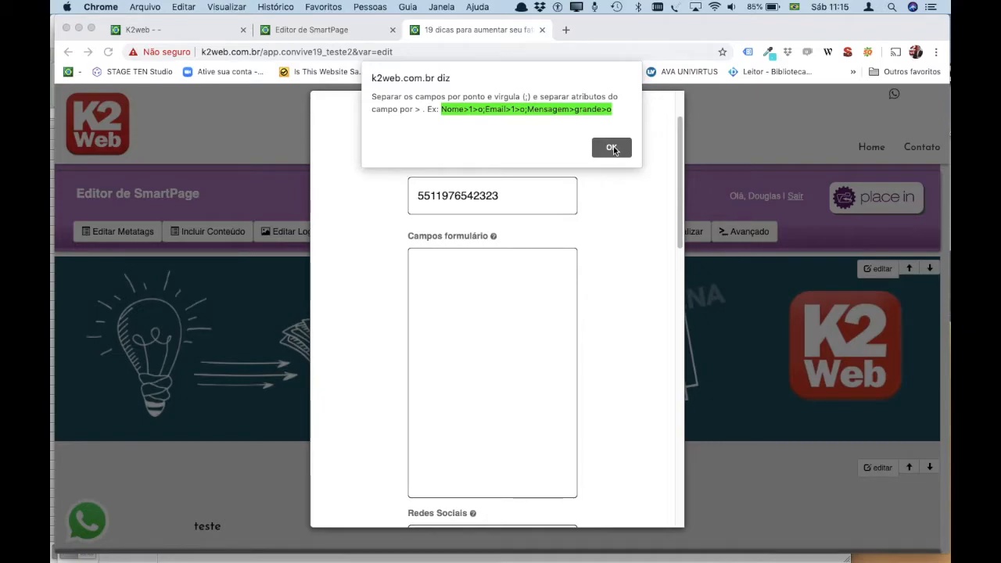
click(612, 148)
scroll(495, 340, down, 5)
scroll(495, 339, down, 1)
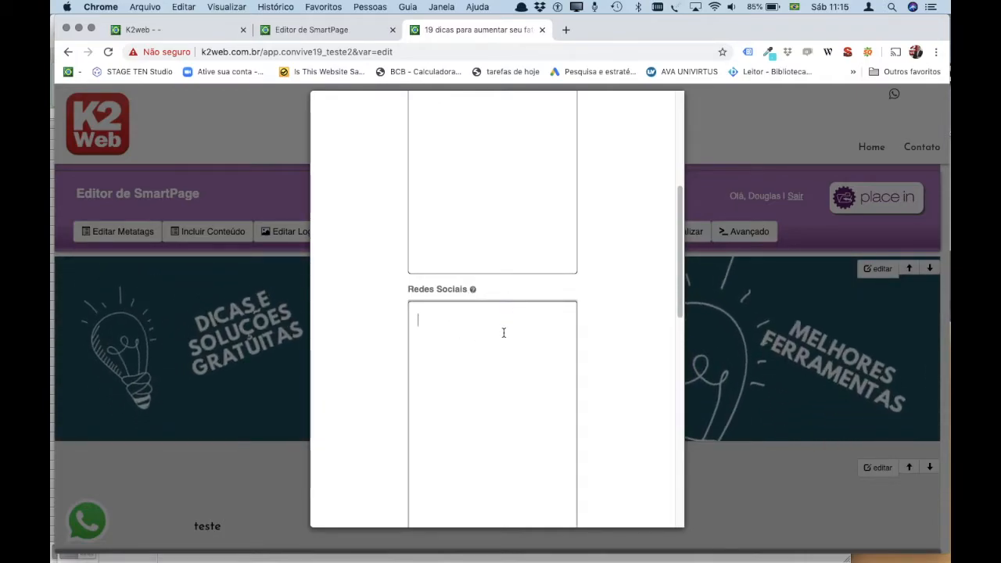
Open the K2Web Facebook page and paste its address into Redes Sociais.
key(super+n)
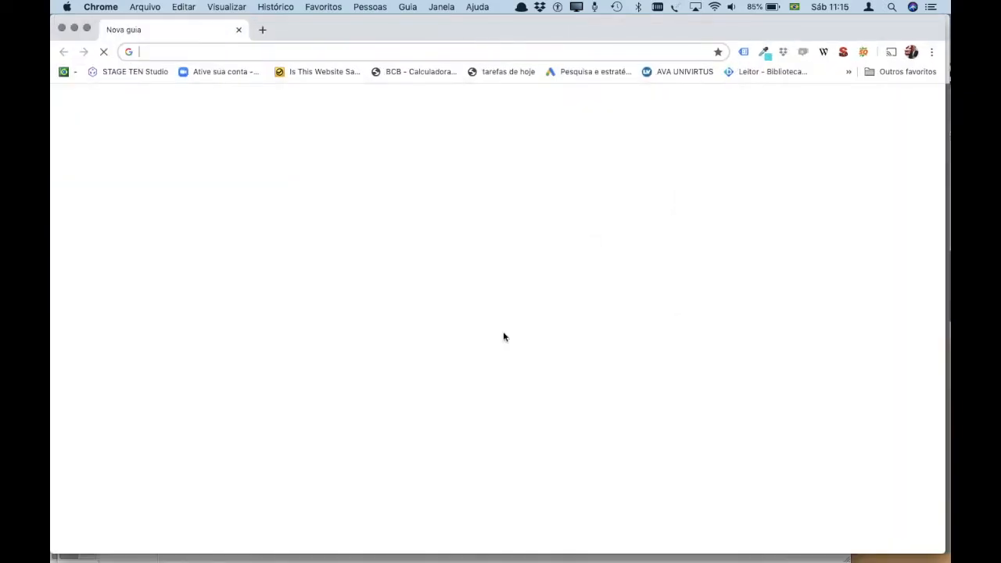
text(face)
key(Return)
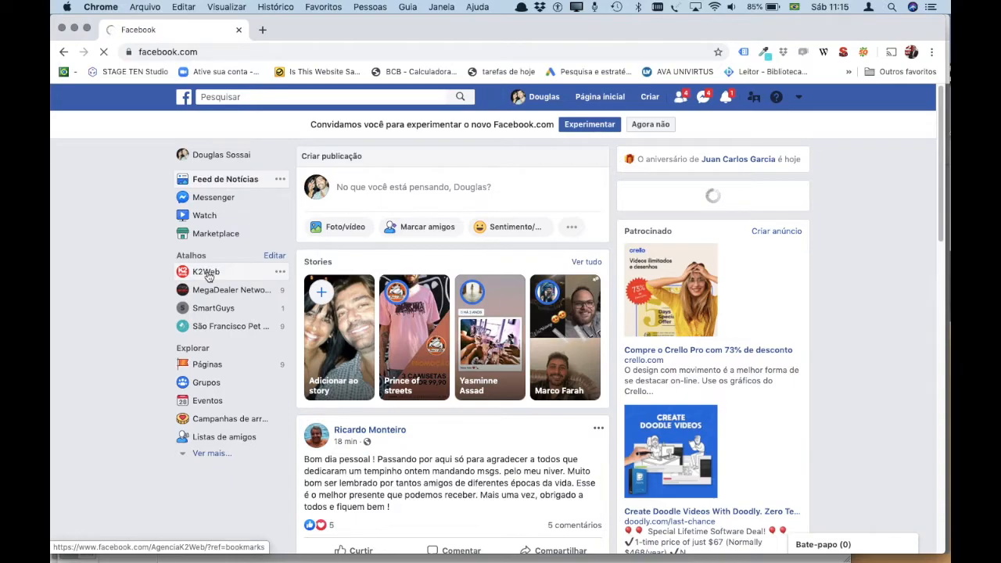
click(205, 272)
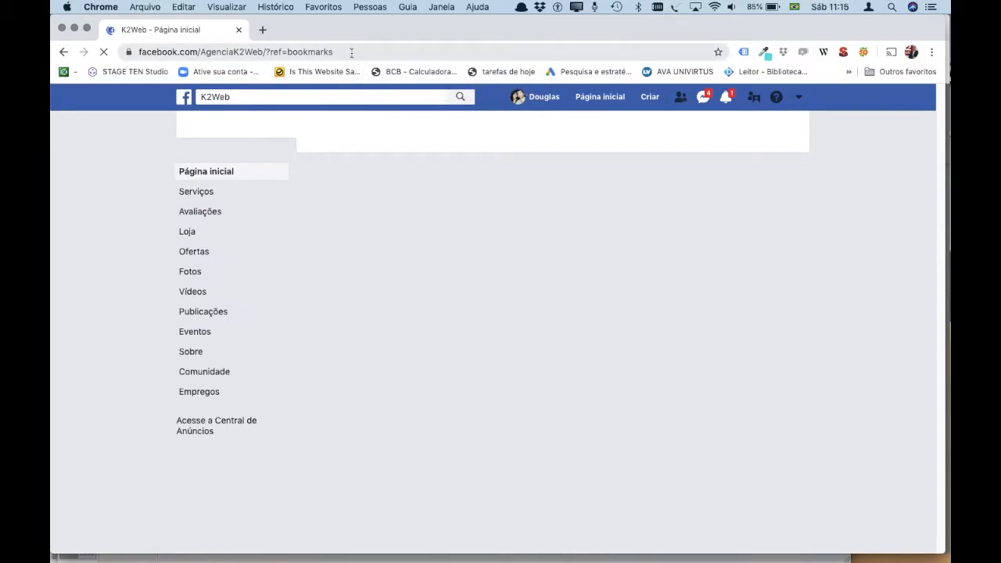
drag(334, 52, 111, 35)
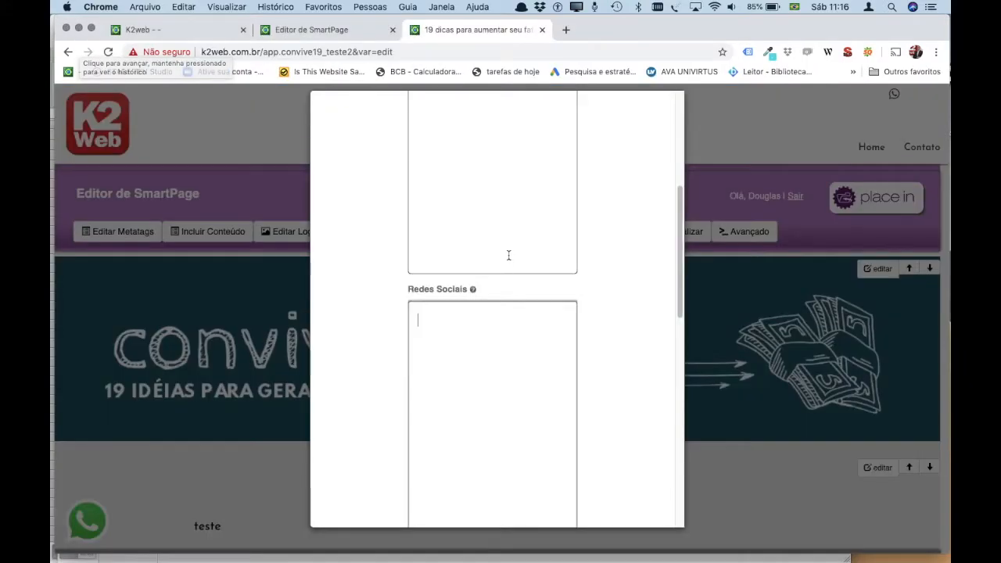
text(https://www.facebook.com/AgenciaK2Web/?ref=bookmarks)
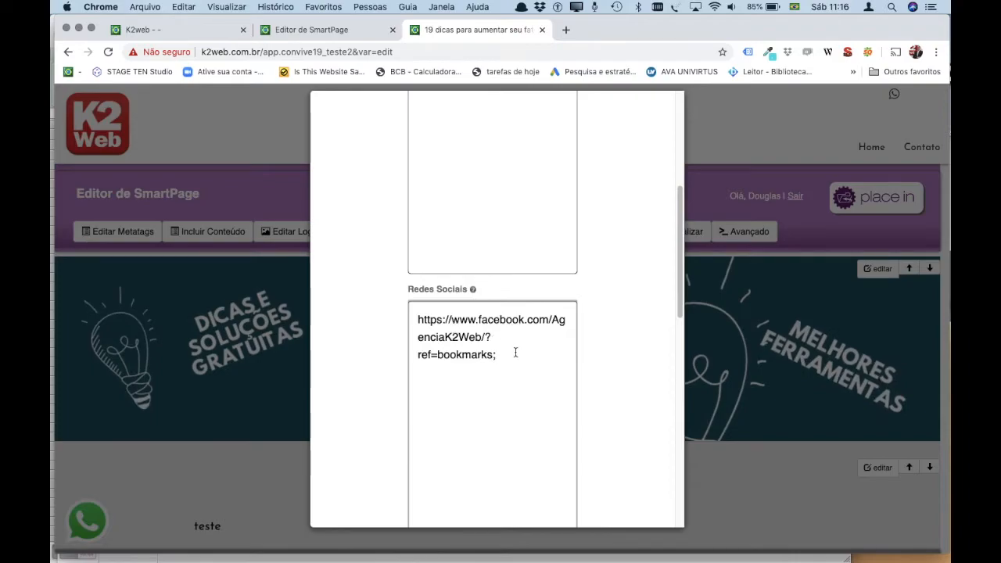
Open the k2web.brasil Instagram profile in a new tab and copy its address.
click(565, 29)
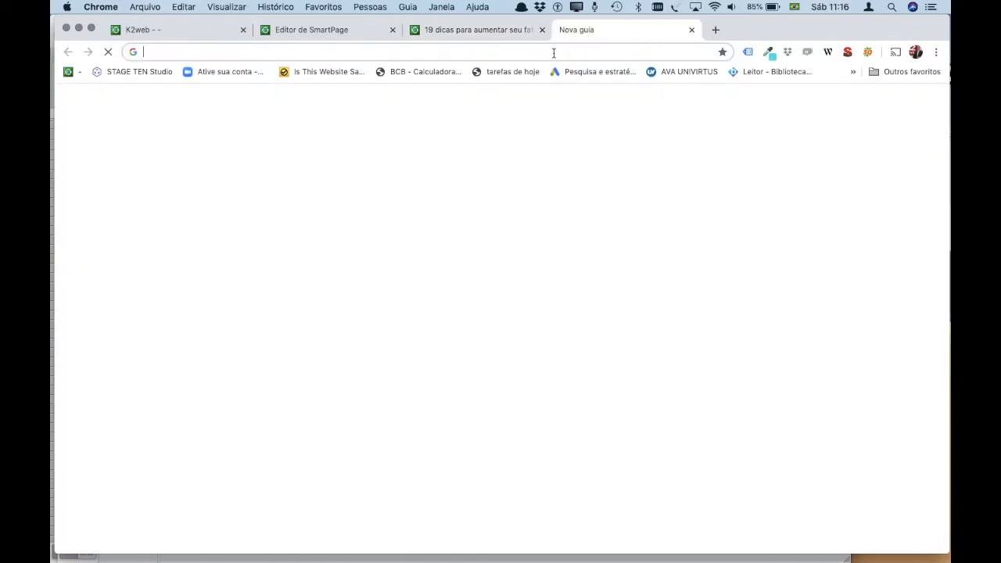
text(insta)
key(Return)
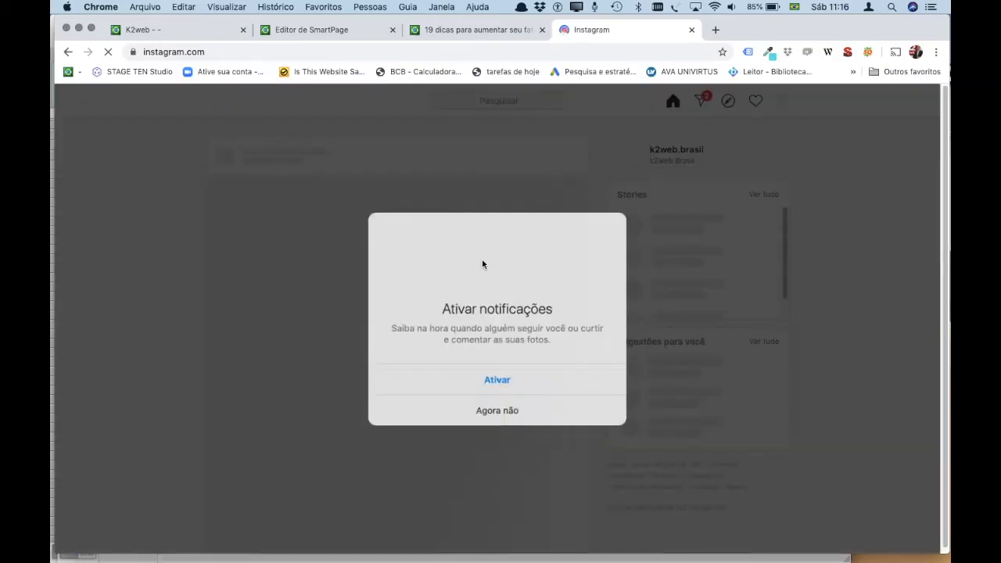
click(493, 407)
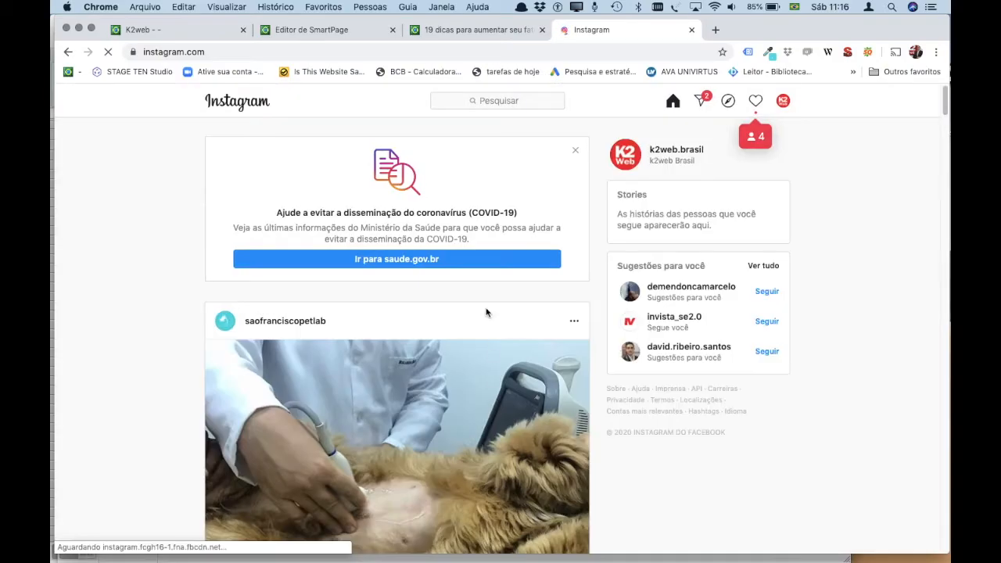
click(660, 154)
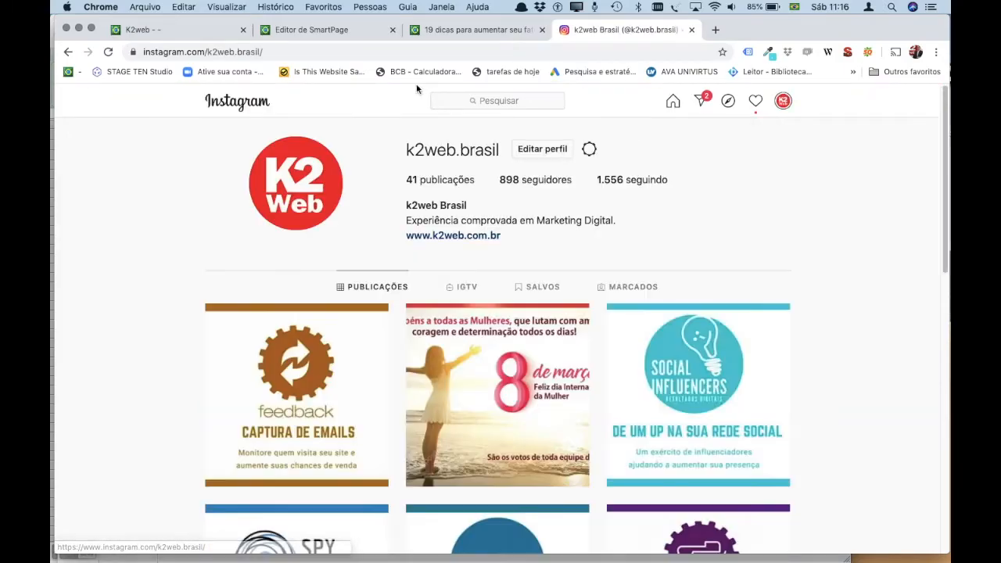
drag(263, 52, 137, 55)
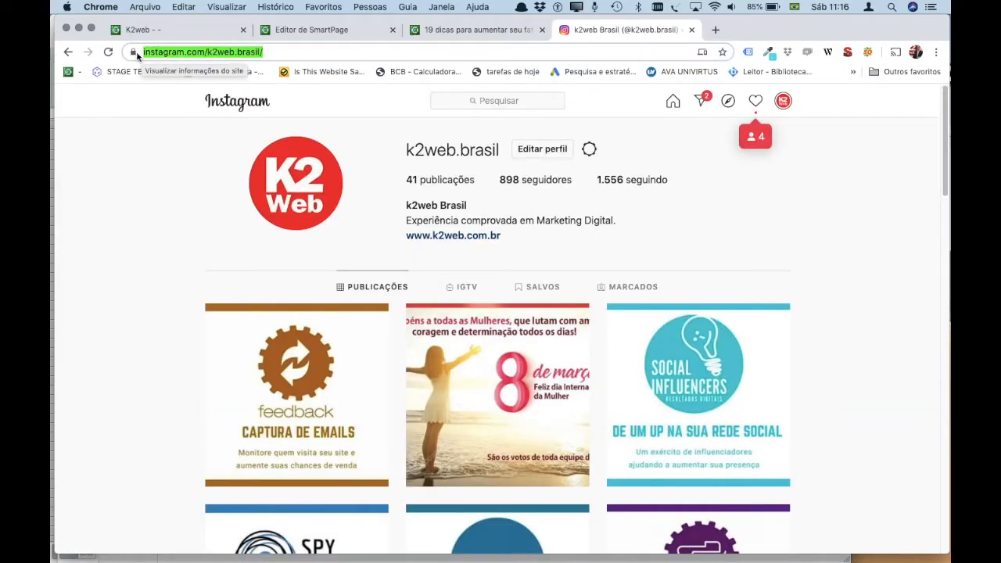
key(super+c)
key(super+c)
Back in the editor, paste the Instagram profile link after the Facebook link in Redes Sociais.
click(447, 38)
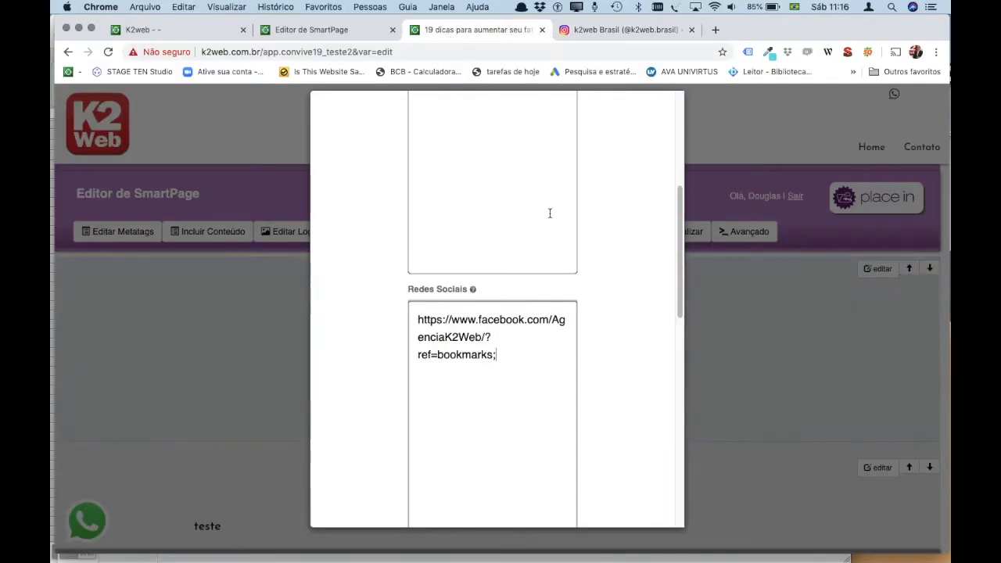
click(507, 357)
key(super+v)
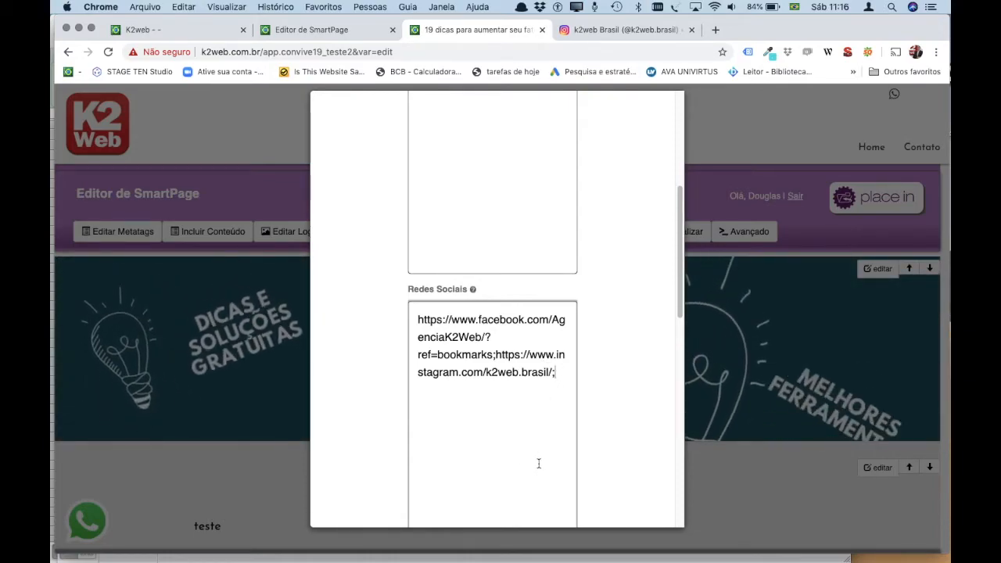
scroll(543, 432, down, 5)
scroll(538, 463, down, 3)
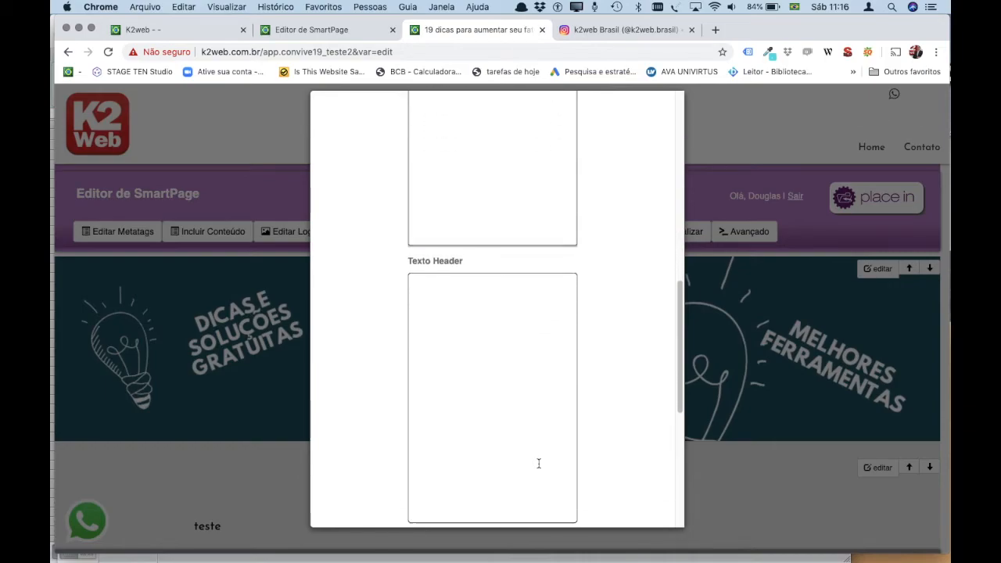
Enter 'teste de texto' in the Texto Header box.
click(483, 306)
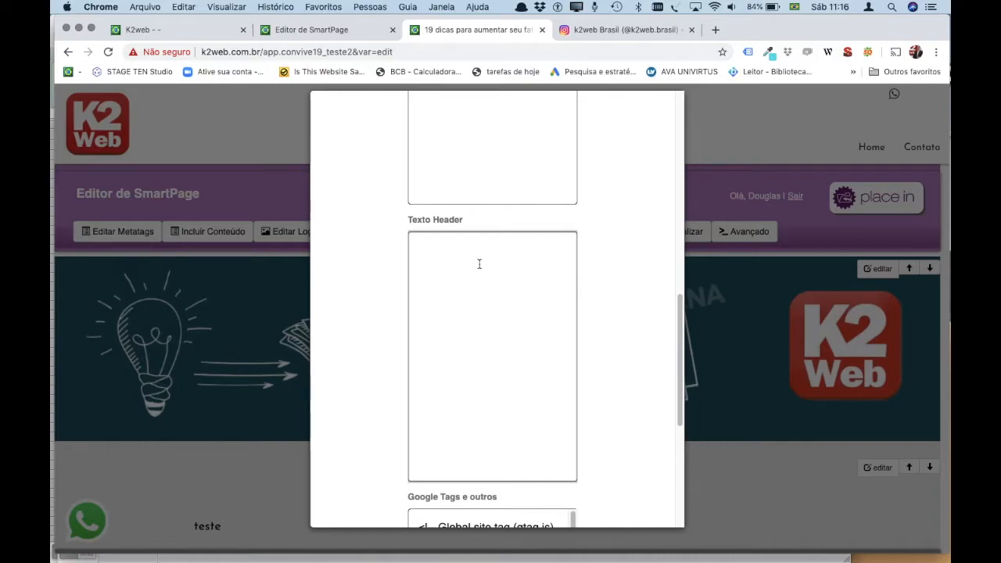
text(teste de)
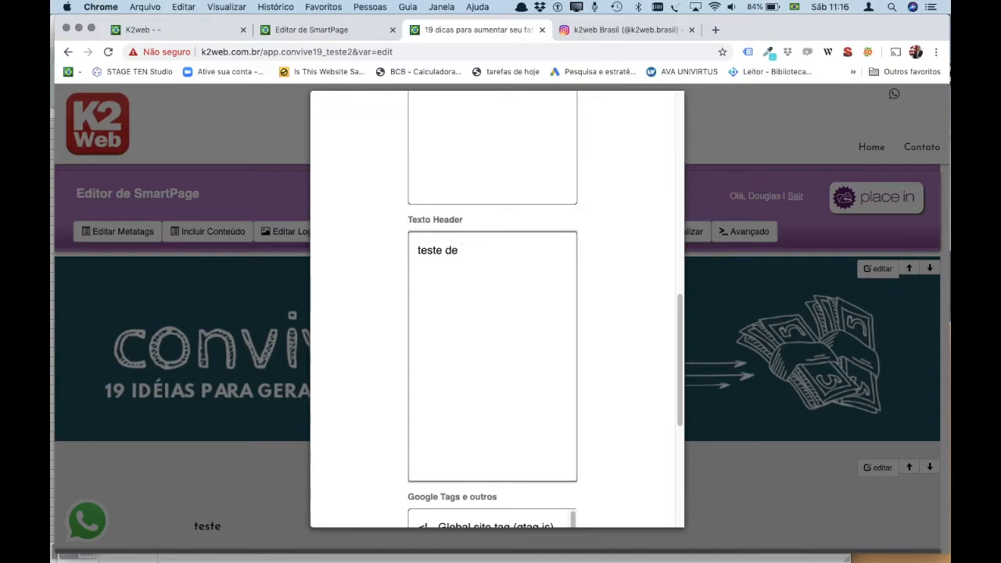
text( texto)
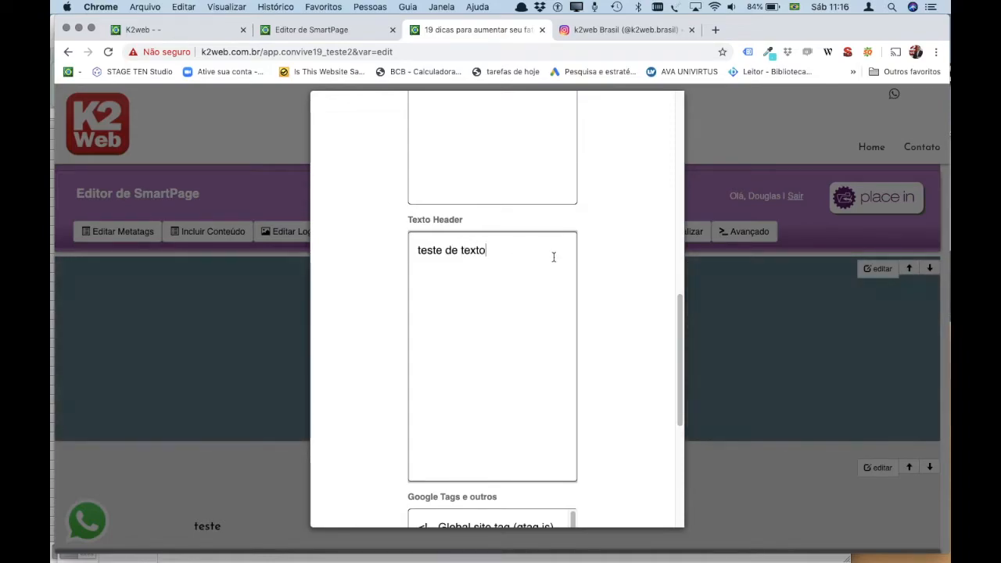
scroll(566, 277, down, 3)
scroll(566, 278, down, 2)
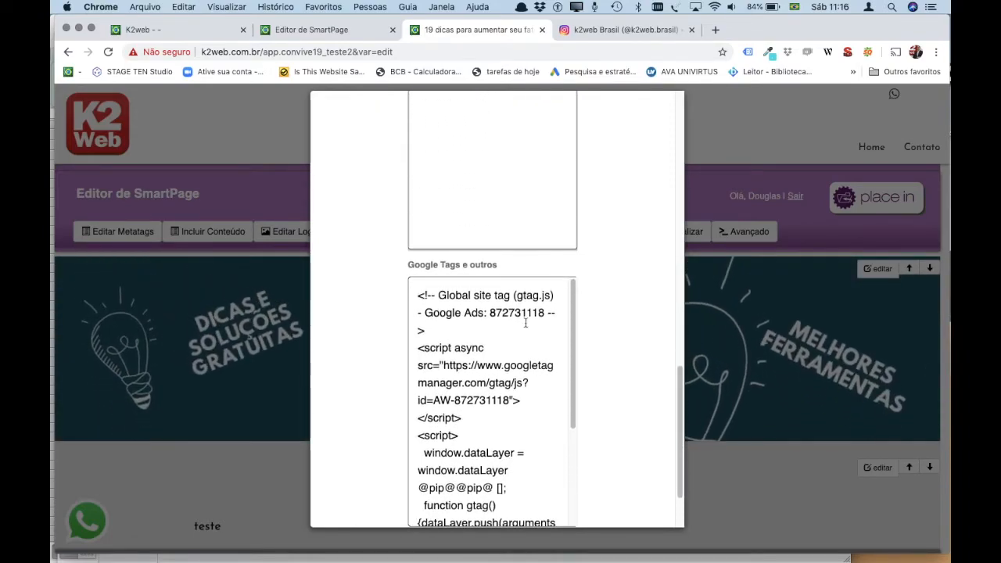
scroll(503, 302, down, 5)
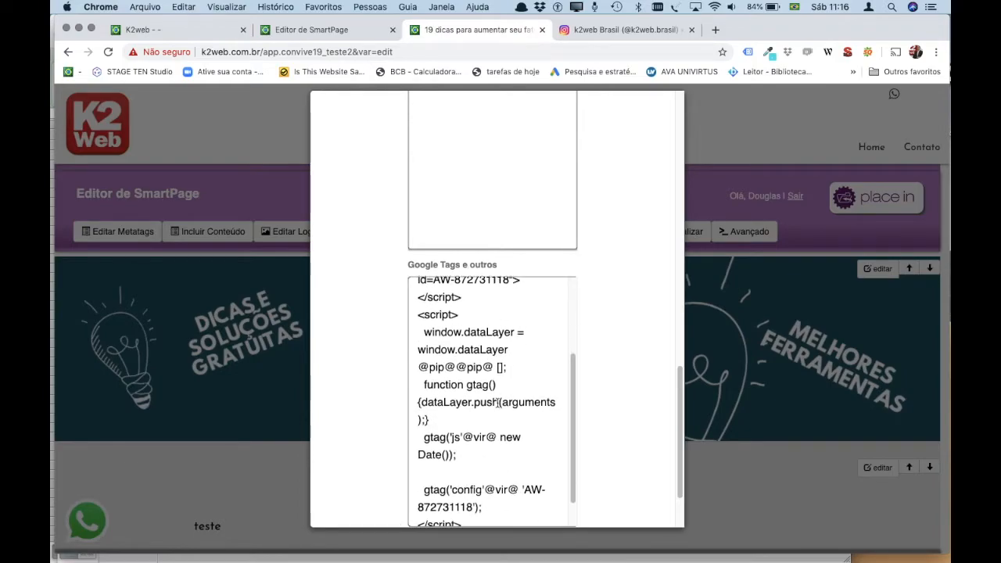
scroll(497, 403, up, 6)
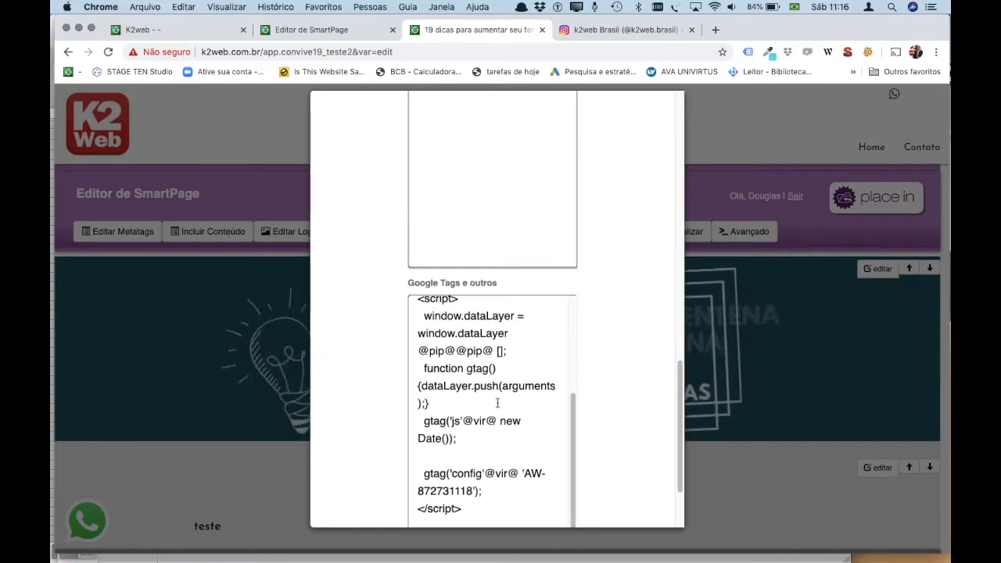
scroll(498, 403, up, 1)
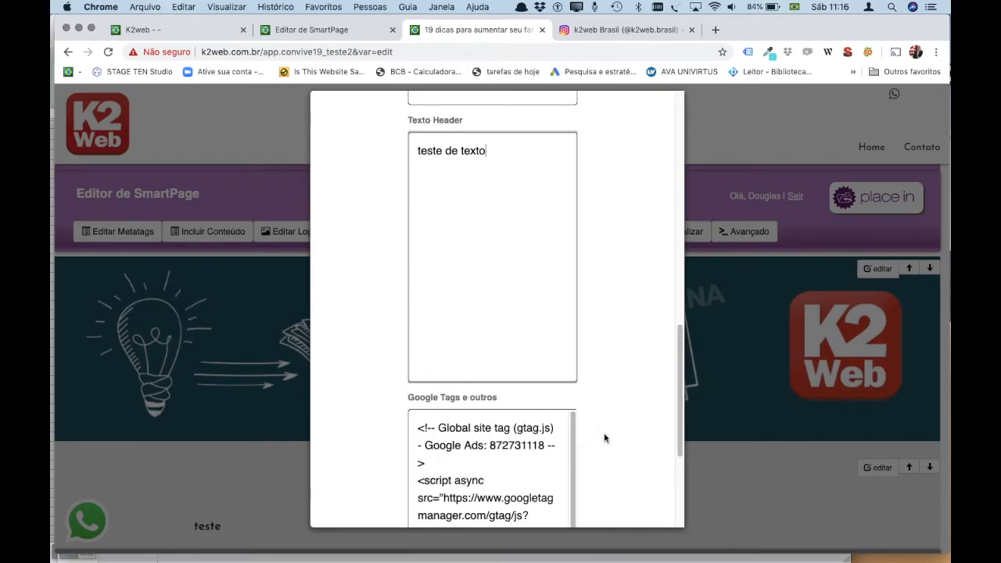
scroll(603, 433, down, 3)
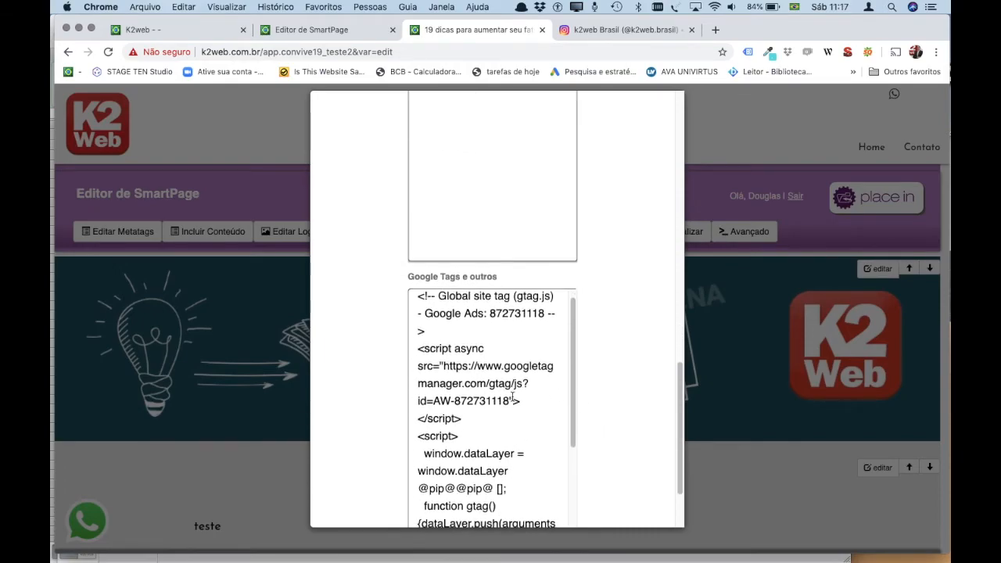
scroll(505, 409, down, 1)
scroll(505, 409, down, 6)
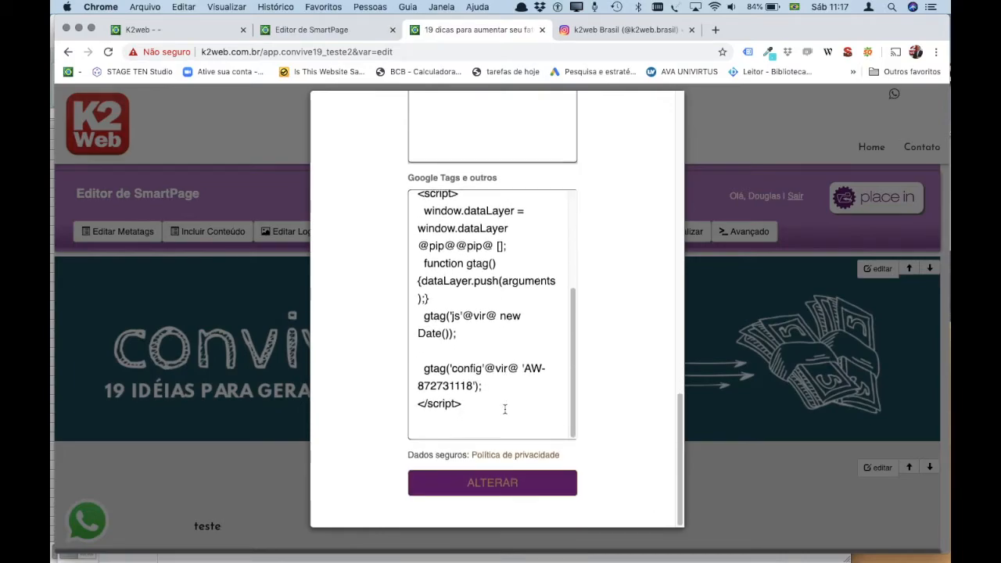
scroll(505, 409, up, 2)
scroll(505, 409, down, 1)
Add a new line after the Google tags script and save with ALTERAR.
click(462, 447)
key(Return)
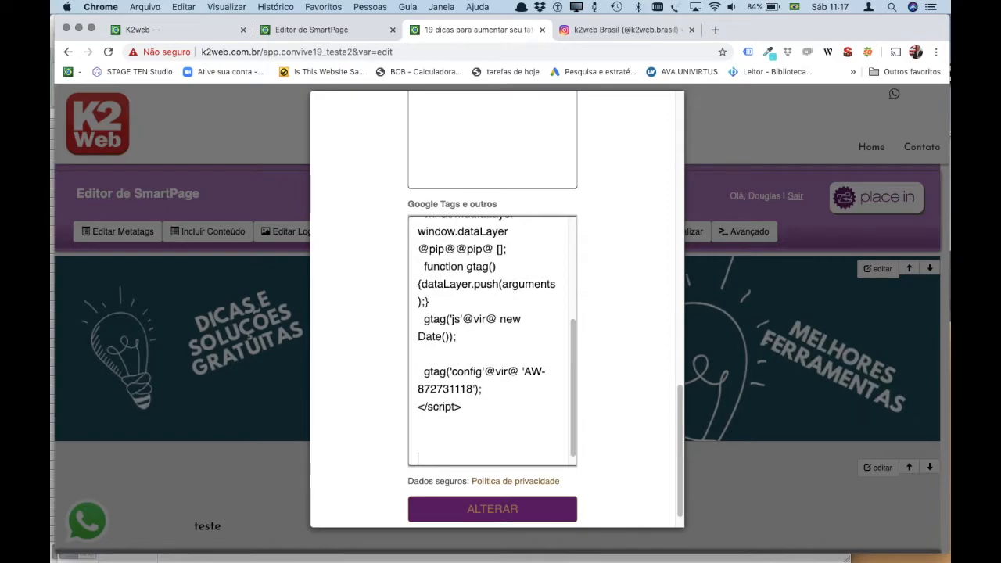
scroll(506, 418, up, 10)
scroll(521, 409, down, 5)
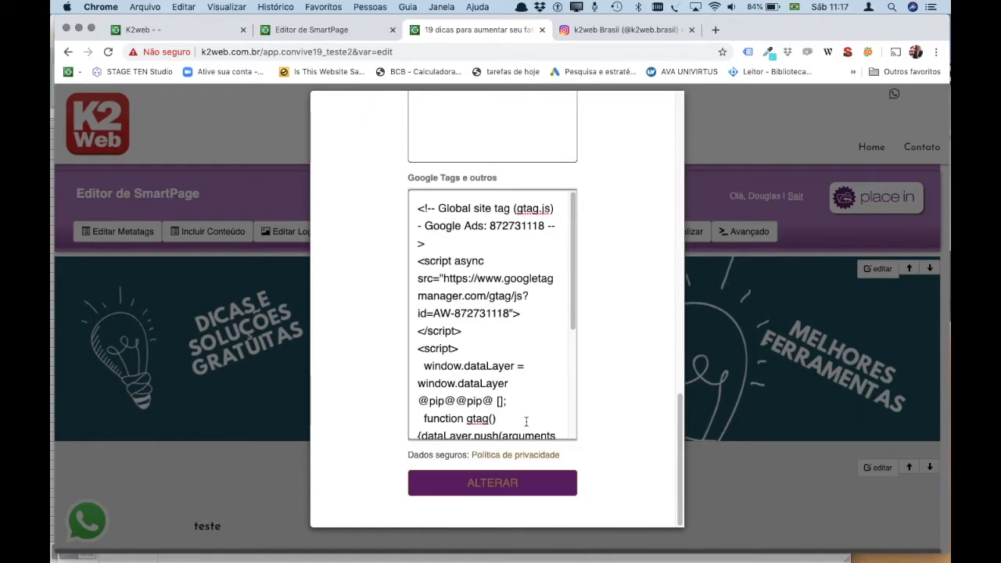
click(482, 483)
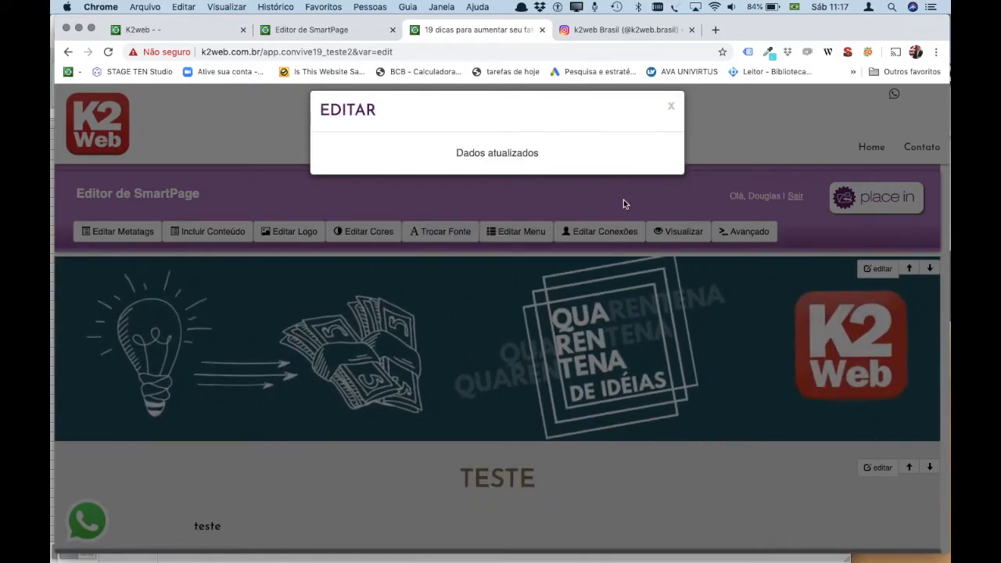
Dismiss 'Dados atualizados' and reload the page to check the new header links.
click(672, 104)
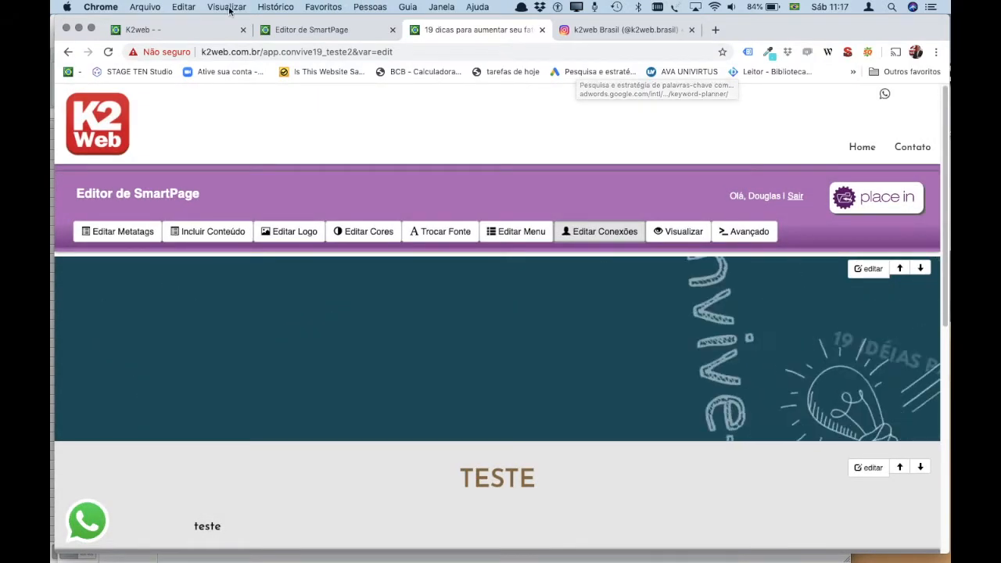
click(108, 52)
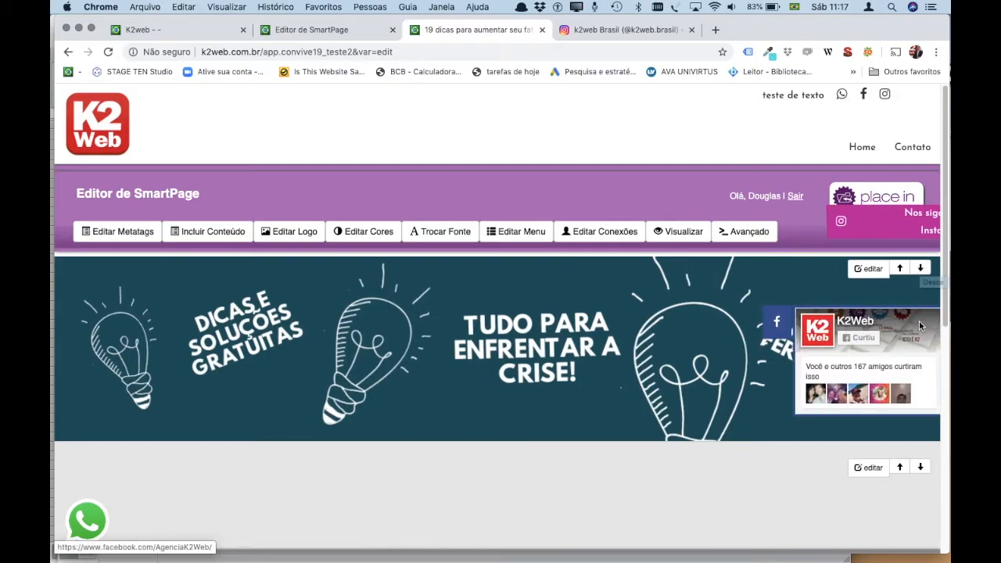
scroll(568, 474, down, 10)
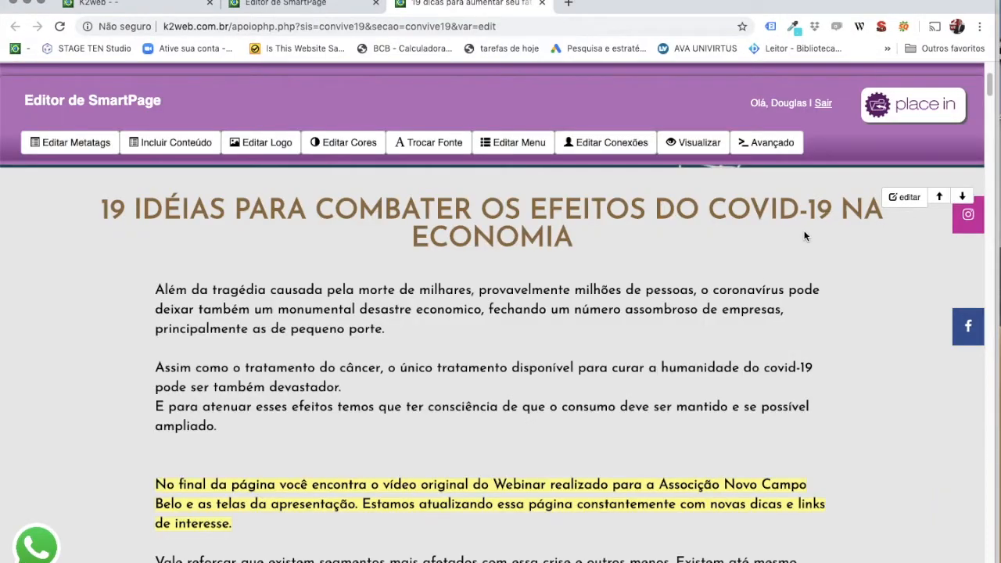
Re-save the Covid-19 article section with Compartilhar set to 'sim' and close the EDITAR window.
click(899, 202)
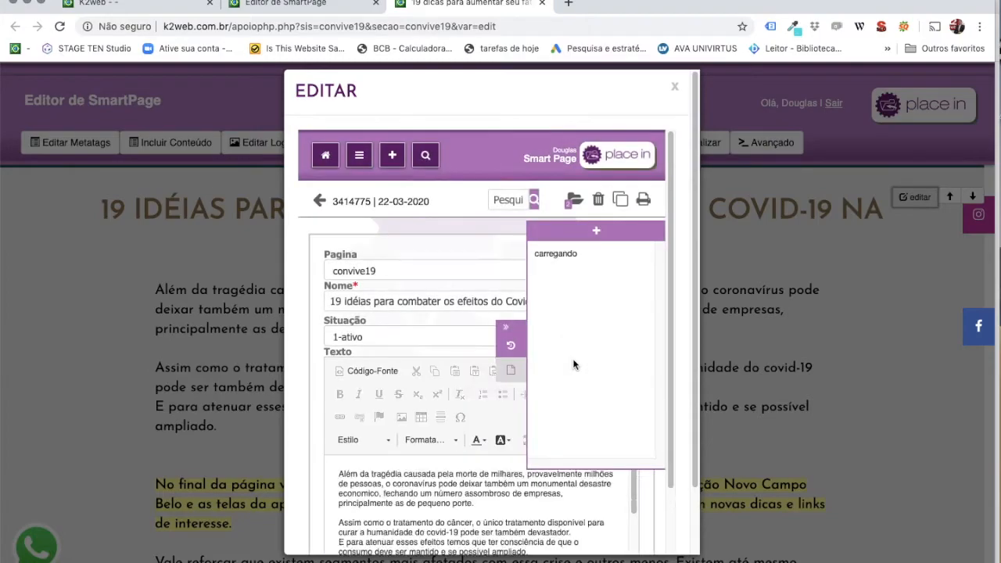
scroll(509, 430, down, 2)
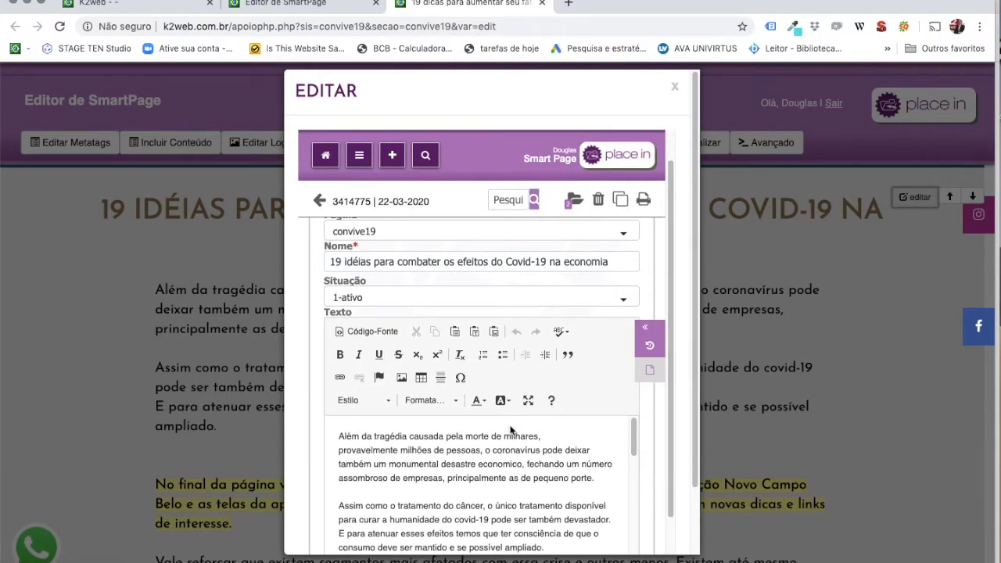
scroll(510, 430, down, 2)
scroll(319, 472, down, 5)
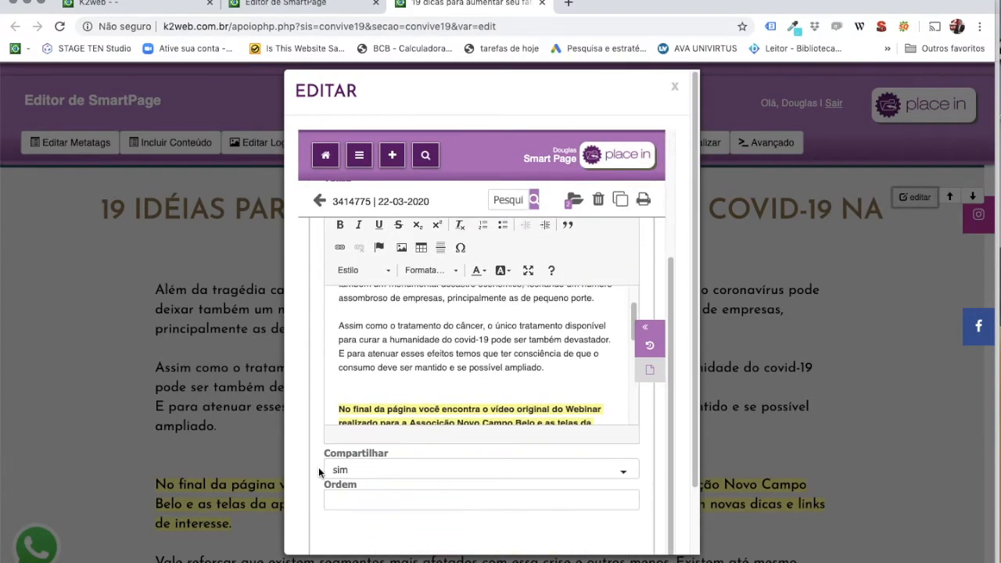
click(400, 394)
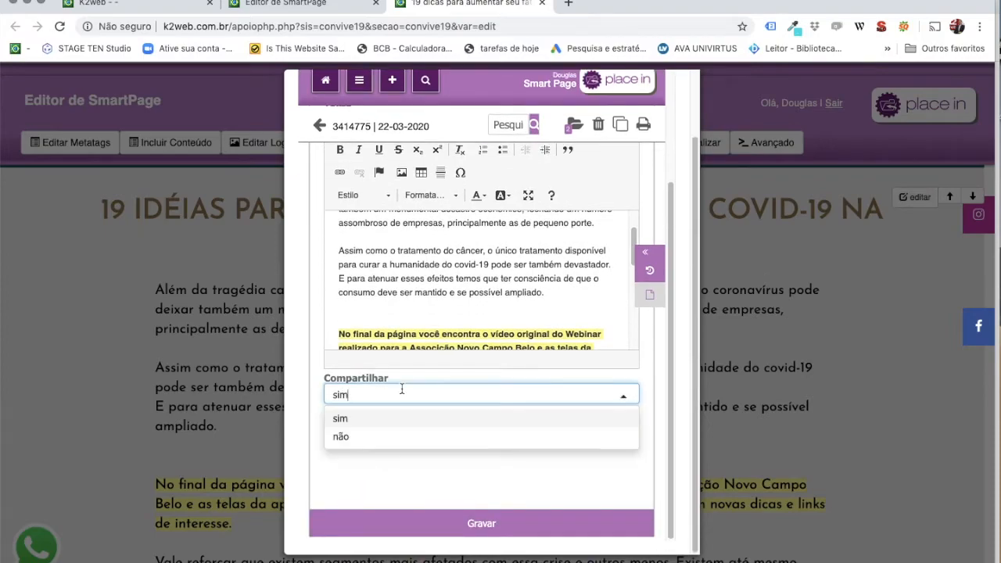
click(344, 419)
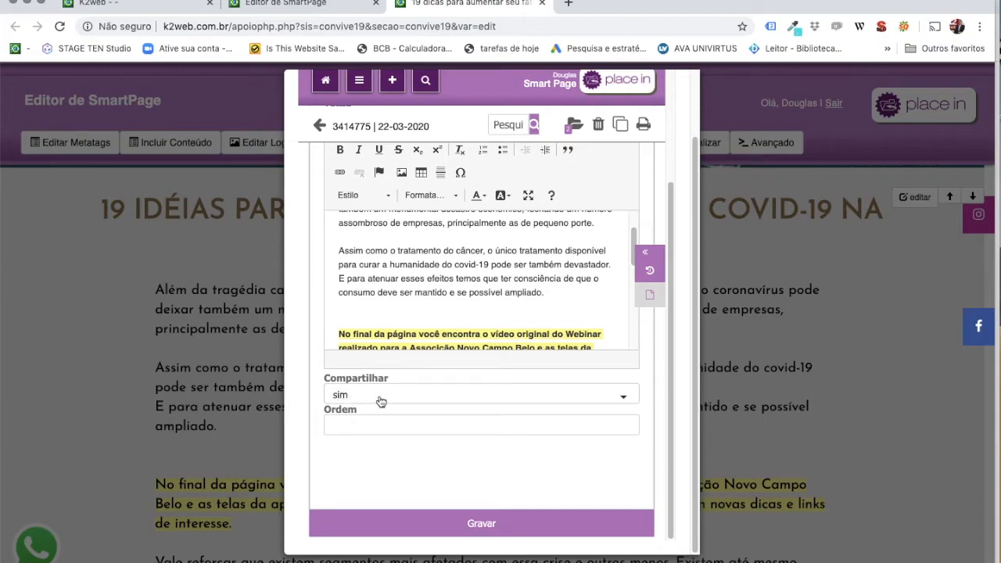
click(478, 522)
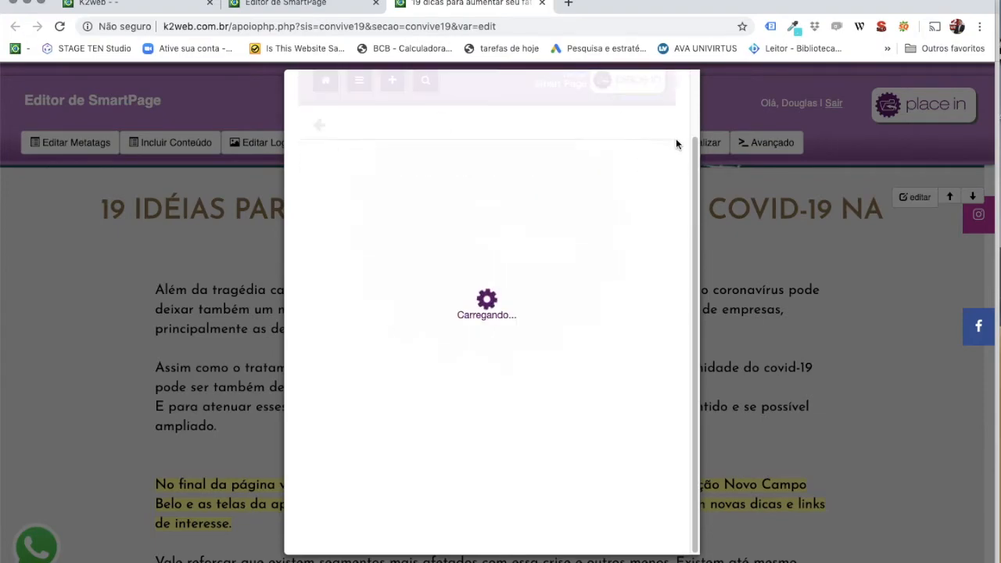
click(674, 88)
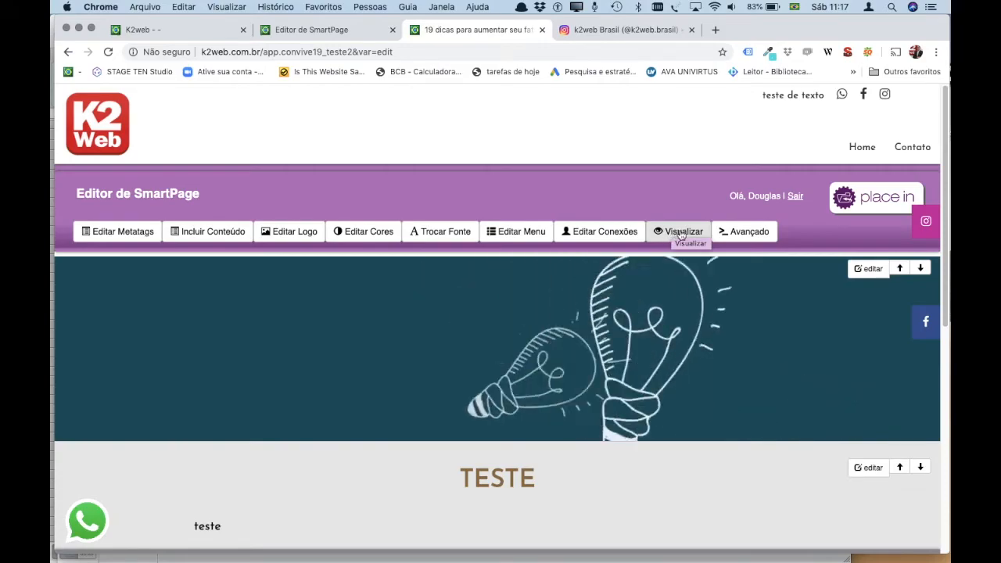
Preview the convive19 page in a new tab, then return to the editor tab.
click(682, 234)
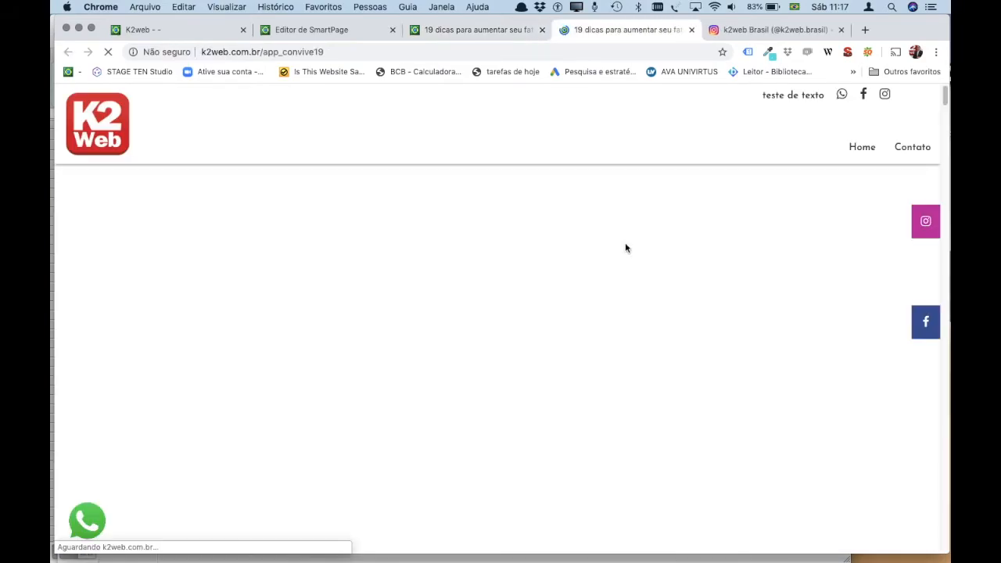
scroll(630, 338, down, 5)
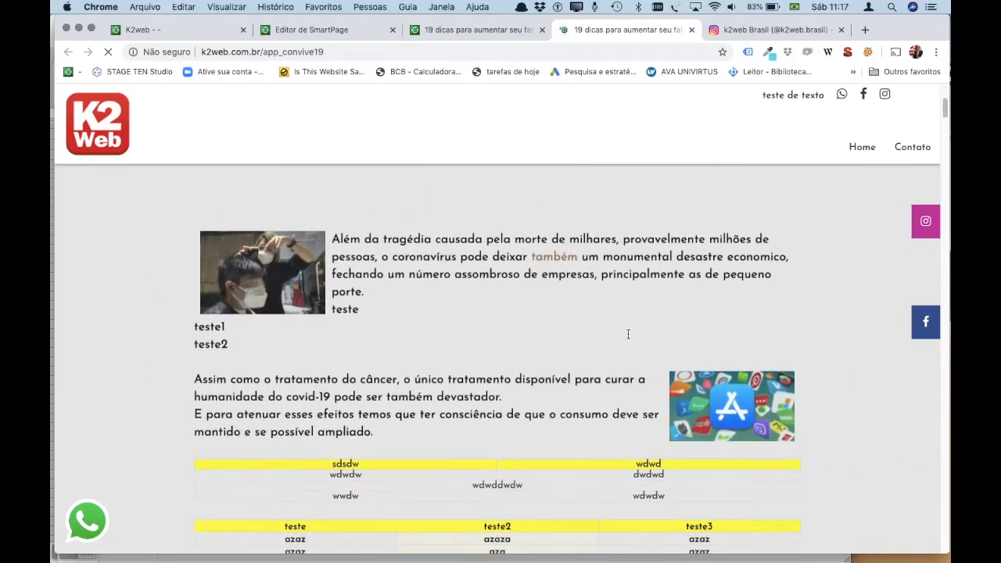
scroll(628, 334, up, 5)
click(512, 29)
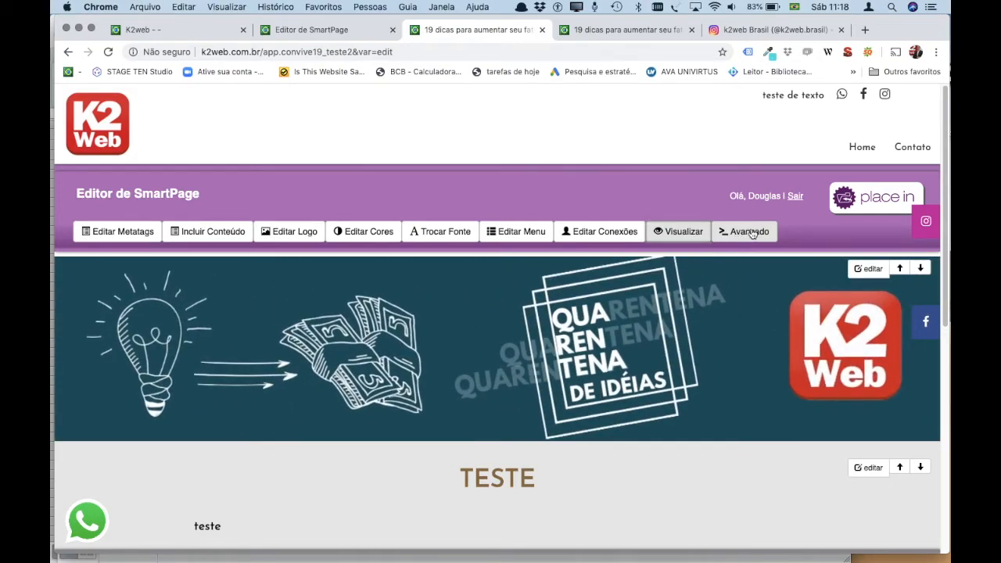
click(750, 232)
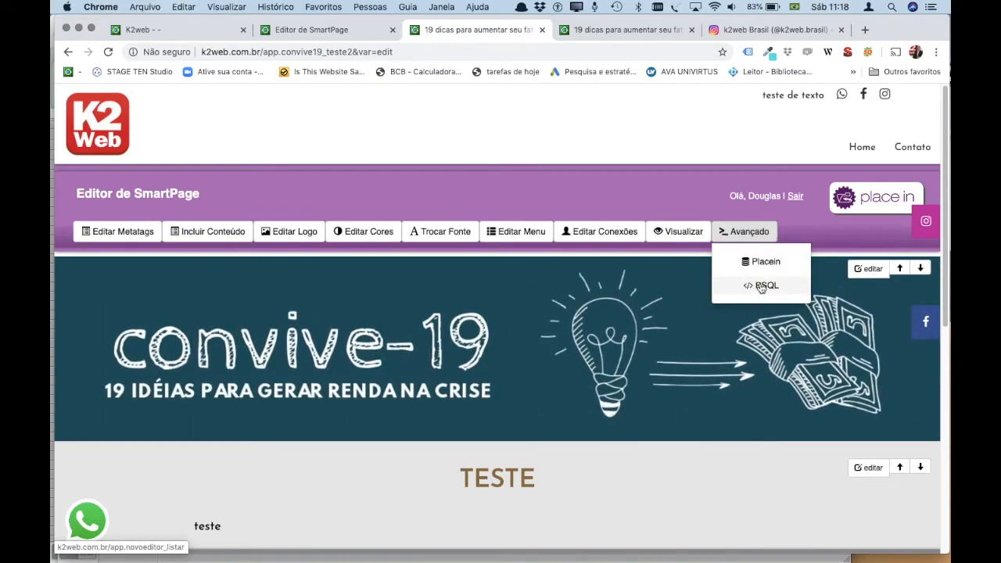
click(760, 286)
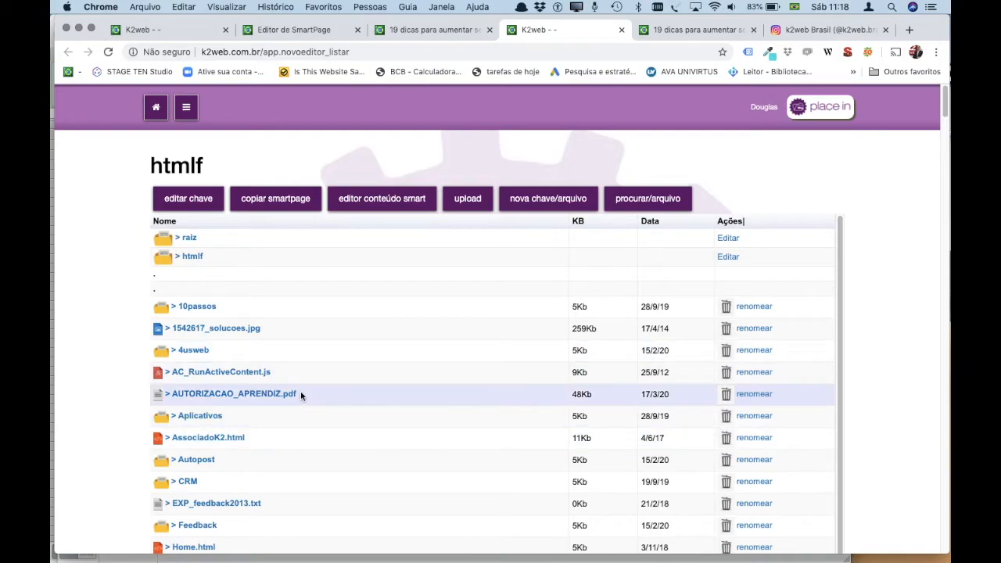
scroll(211, 388, down, 3)
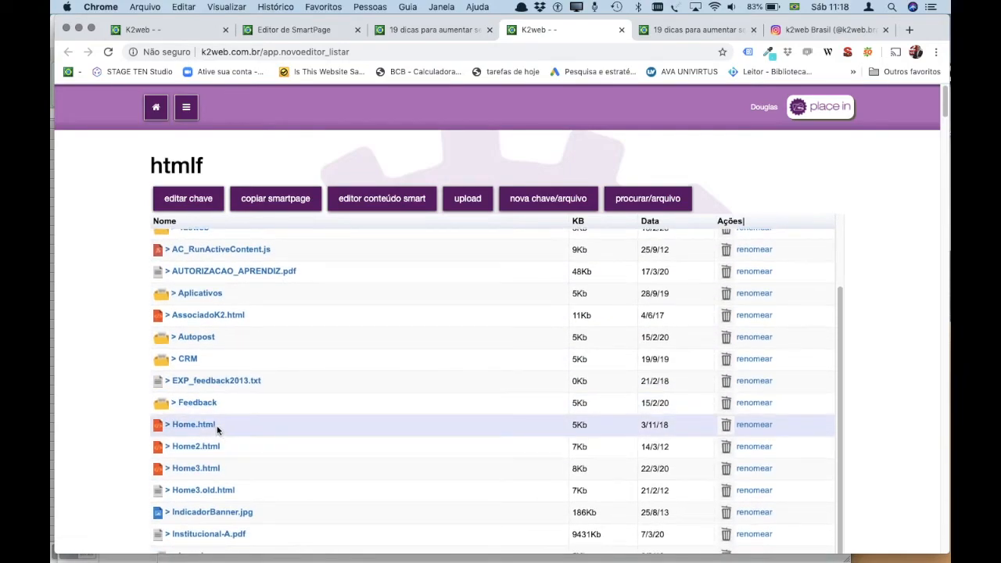
scroll(261, 431, up, 3)
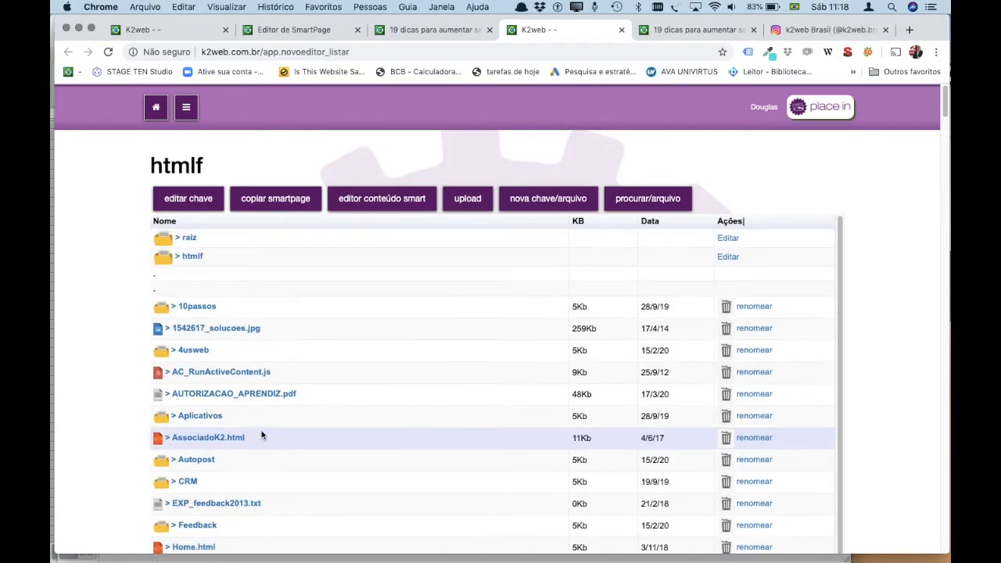
click(621, 31)
scroll(678, 325, down, 3)
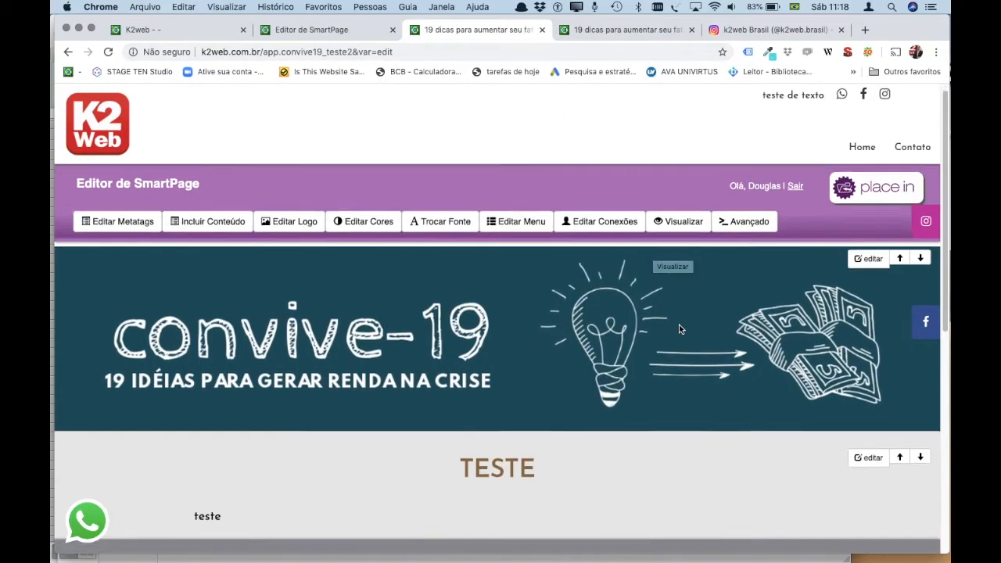
scroll(679, 324, up, 3)
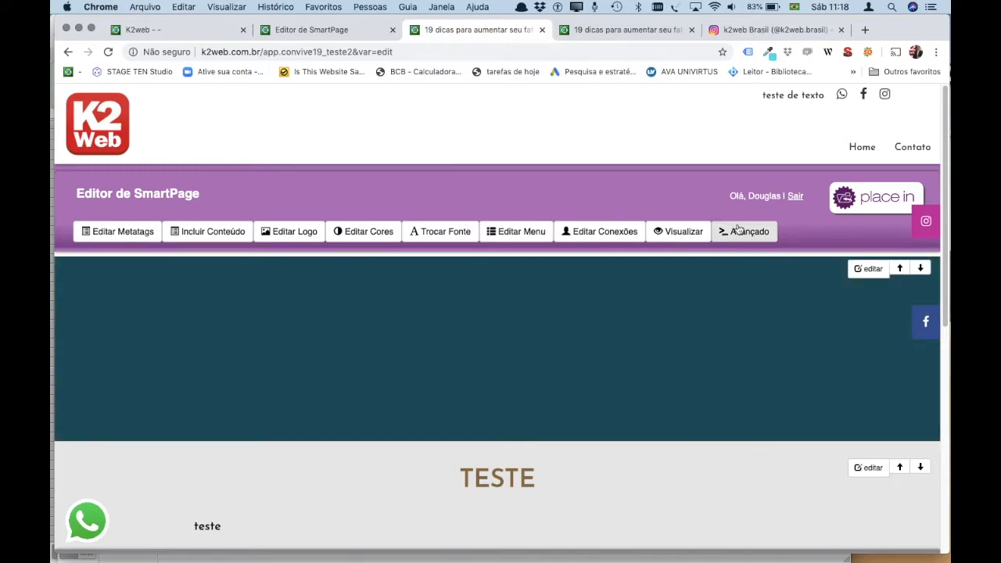
click(747, 233)
Go to Placein > Ferramentas > smart page and open record 3415718 (Keywords).
click(763, 261)
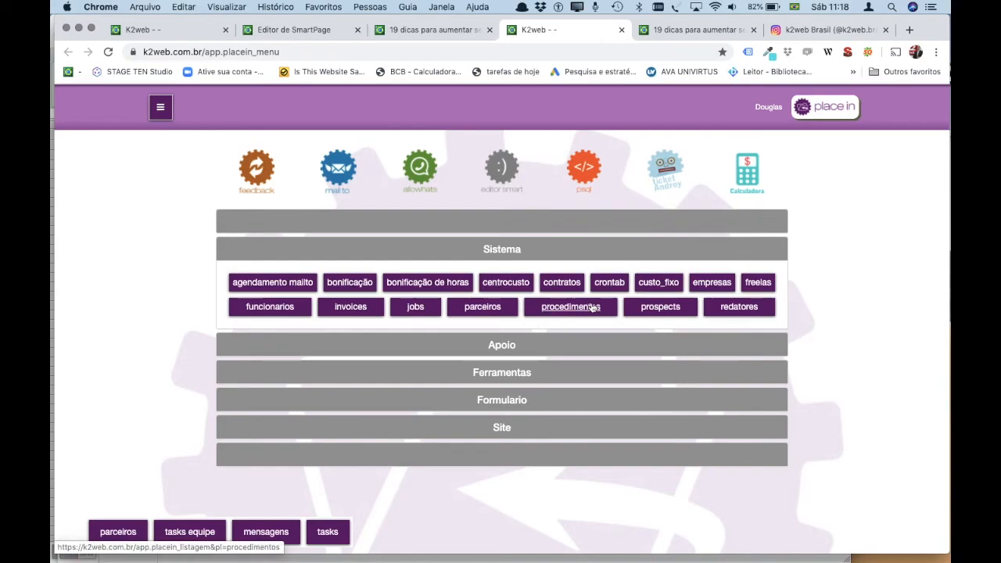
click(486, 374)
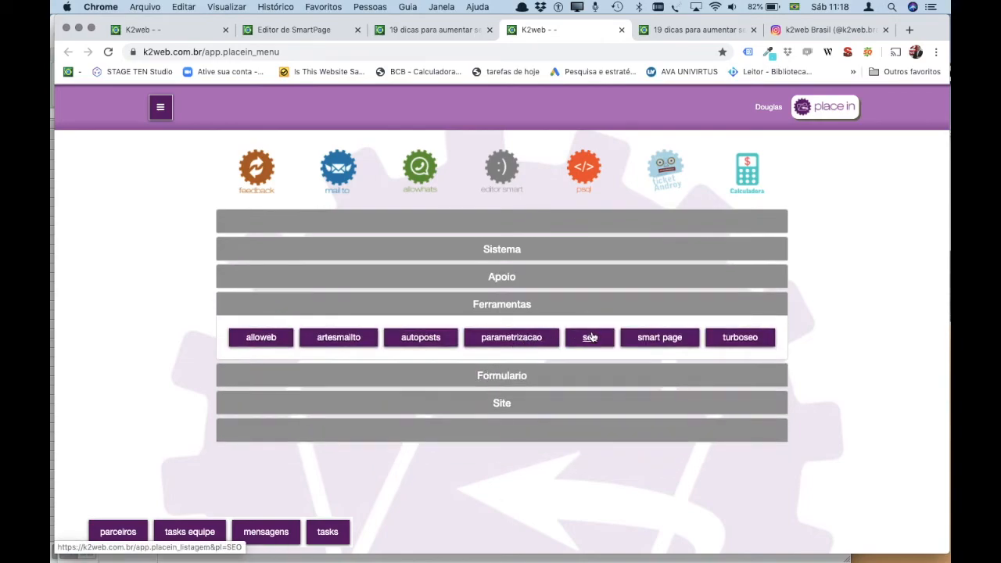
click(659, 339)
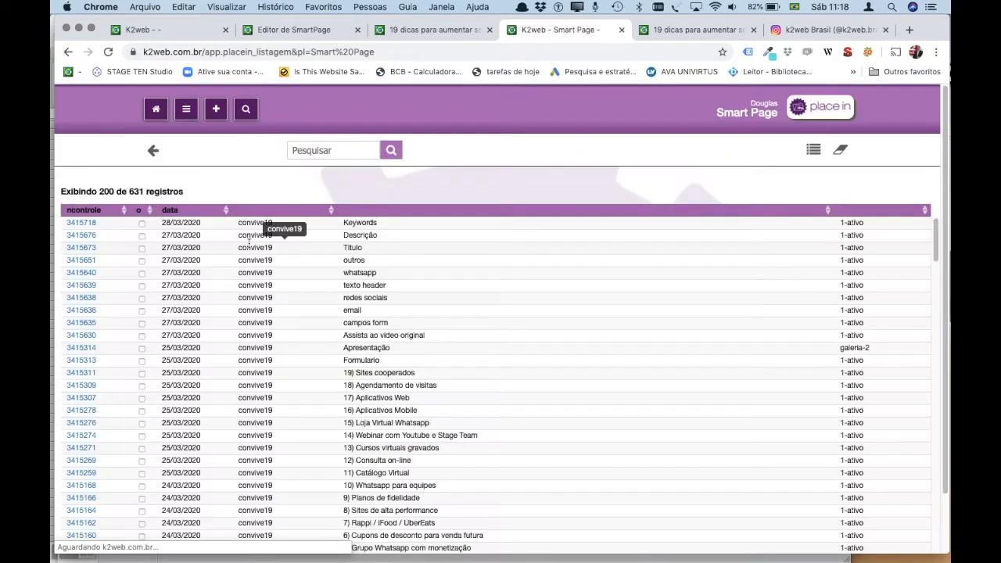
scroll(389, 366, down, 10)
scroll(387, 364, down, 3)
scroll(484, 391, up, 15)
click(83, 223)
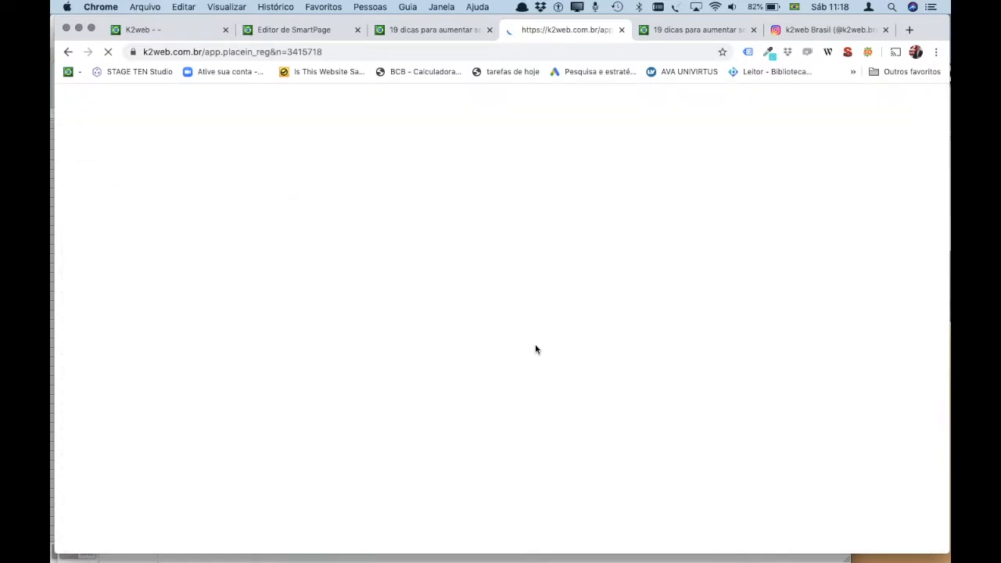
scroll(525, 343, down, 2)
scroll(526, 344, up, 3)
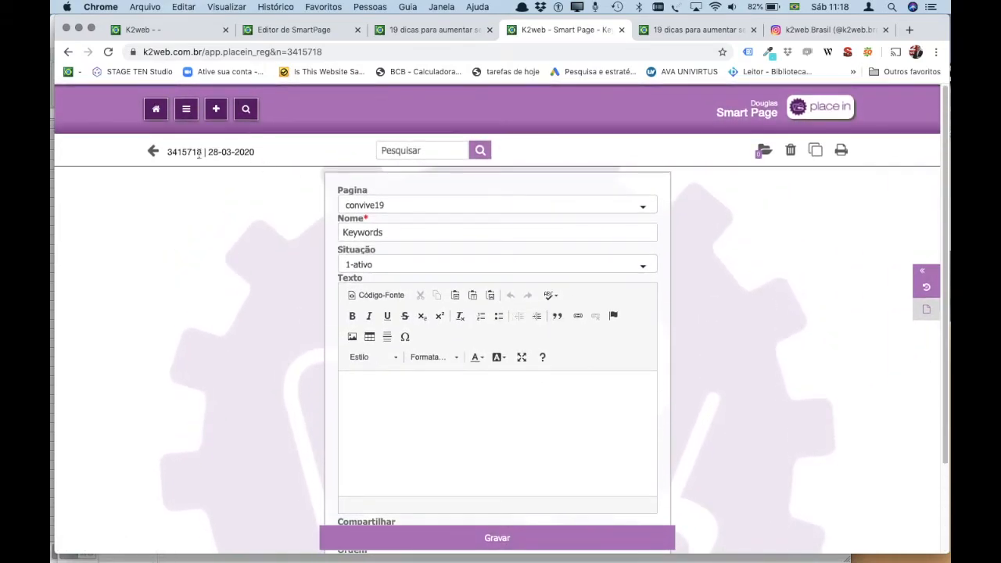
Search the Smart Page records for 'consul' and open record 3415269, 12) Consulta on-line.
click(154, 152)
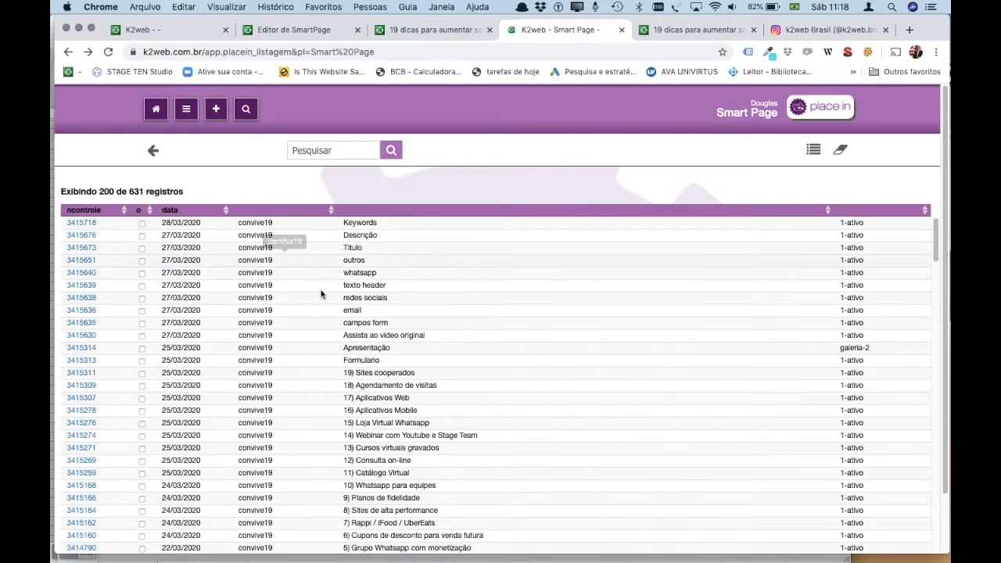
scroll(383, 344, down, 4)
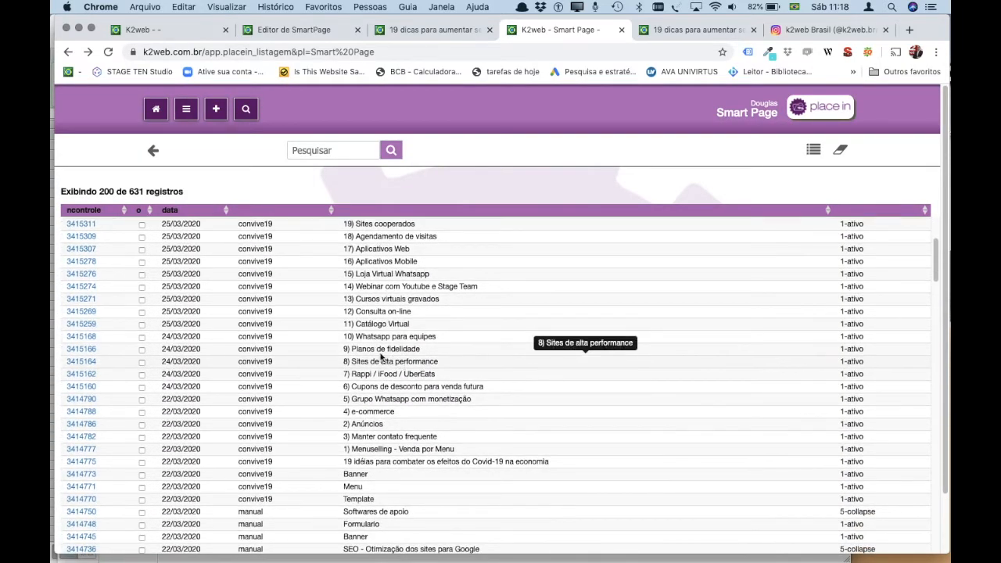
scroll(446, 328, up, 4)
scroll(445, 328, down, 2)
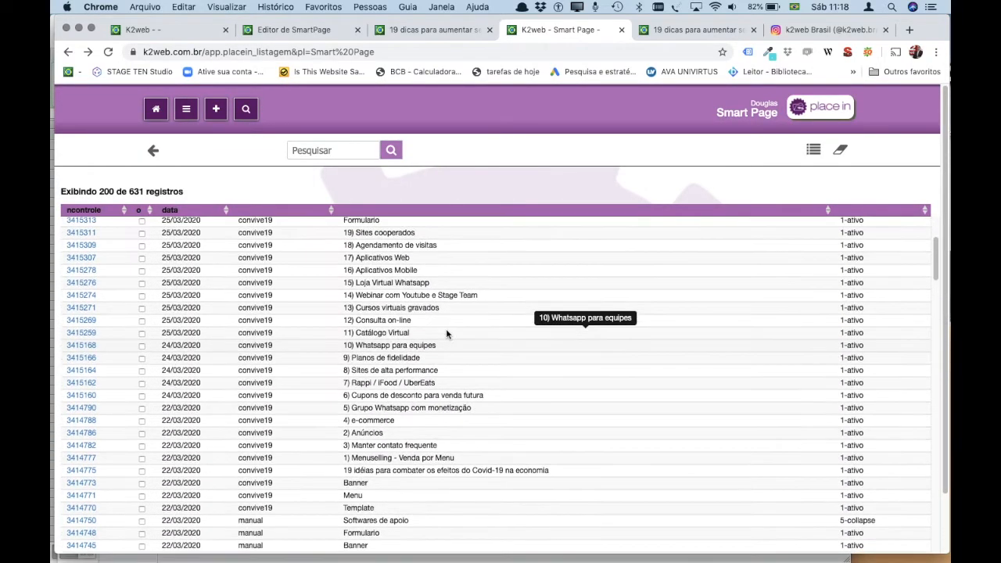
click(314, 153)
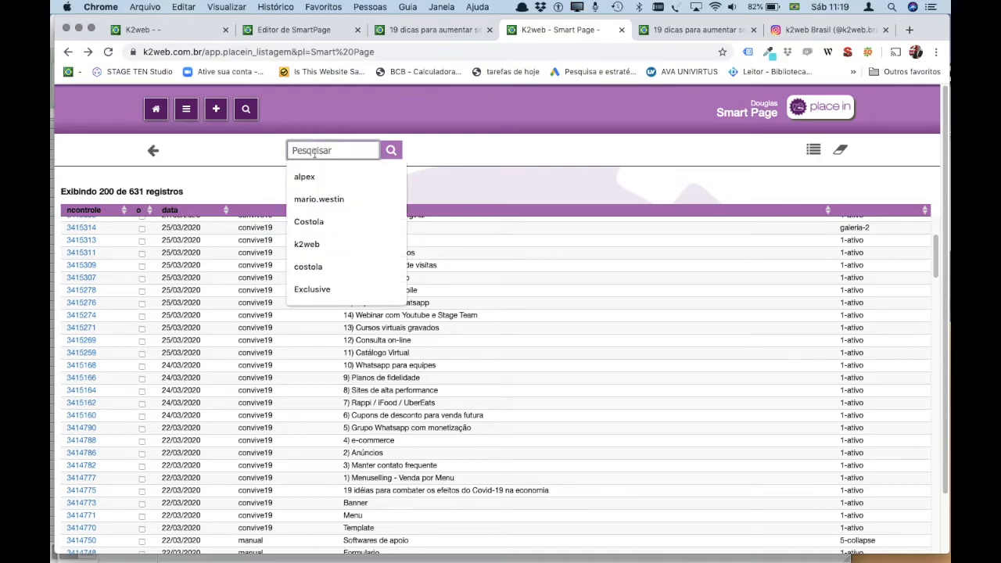
text(consulta)
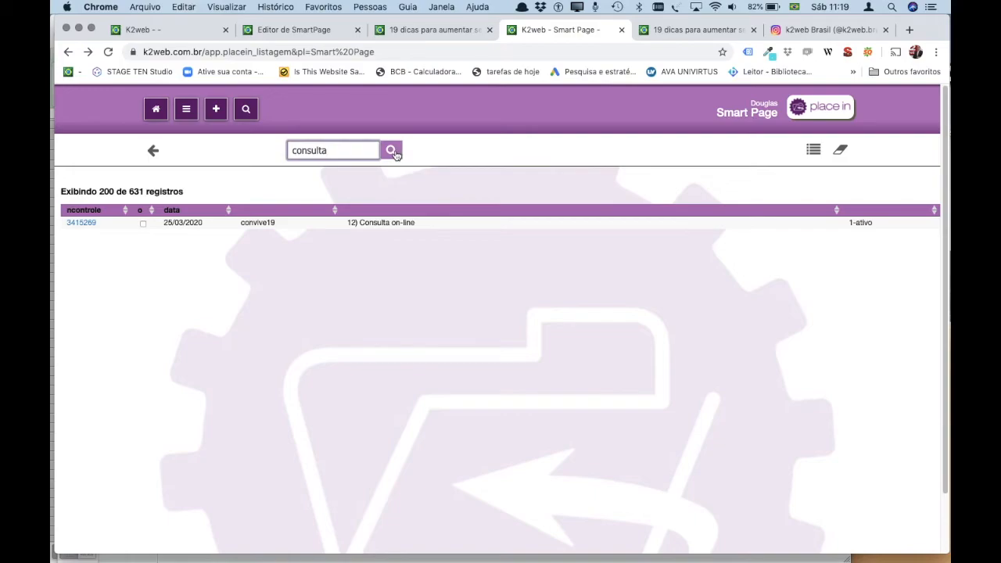
click(392, 152)
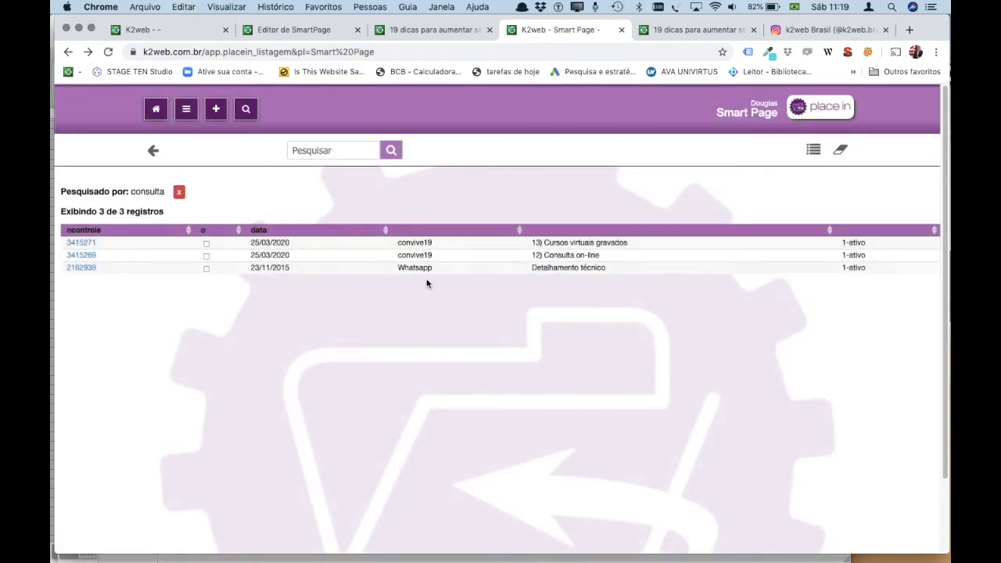
click(82, 254)
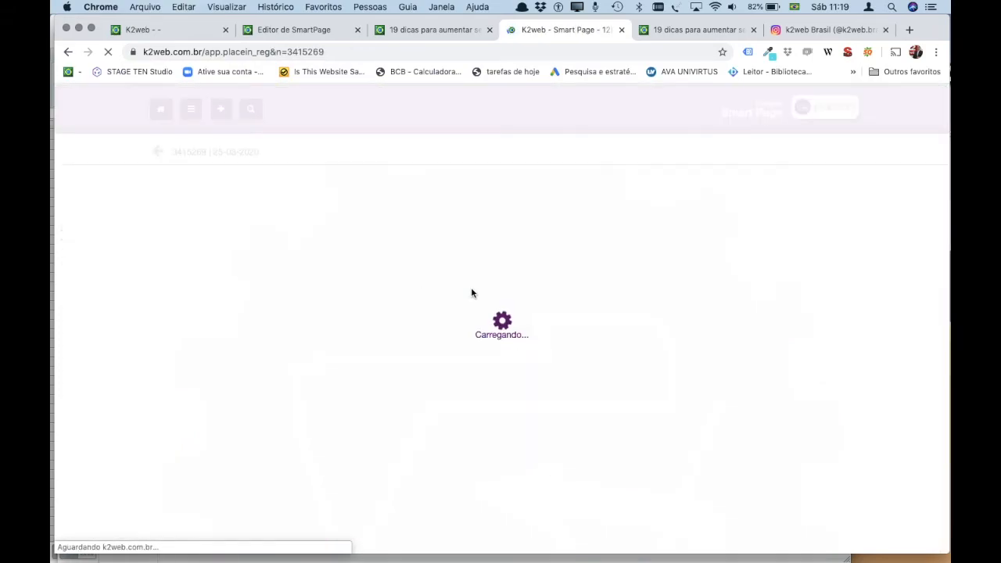
Return to the '19 dicas' convive19 page editor tab.
scroll(561, 353, down, 10)
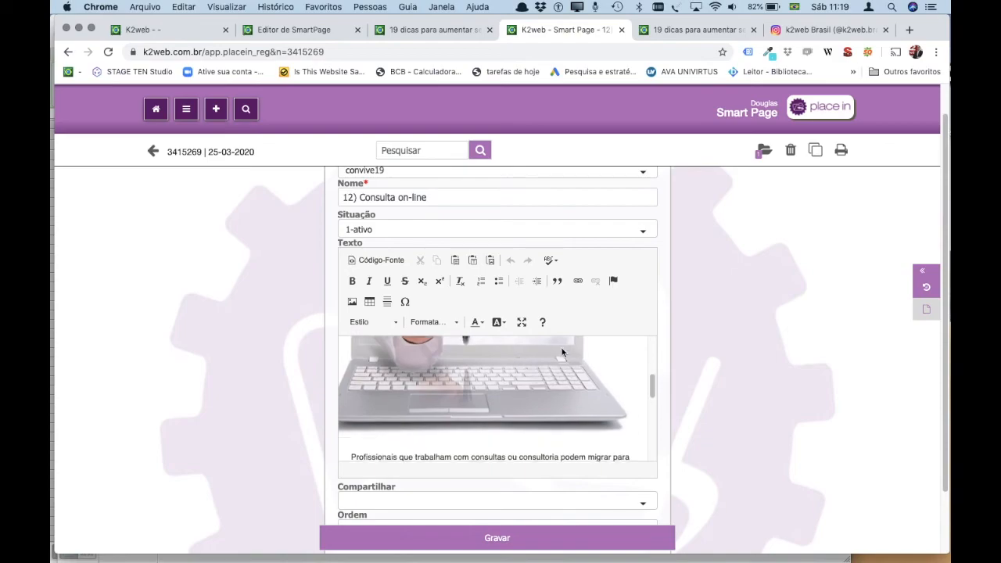
scroll(561, 348, up, 5)
scroll(561, 348, up, 5)
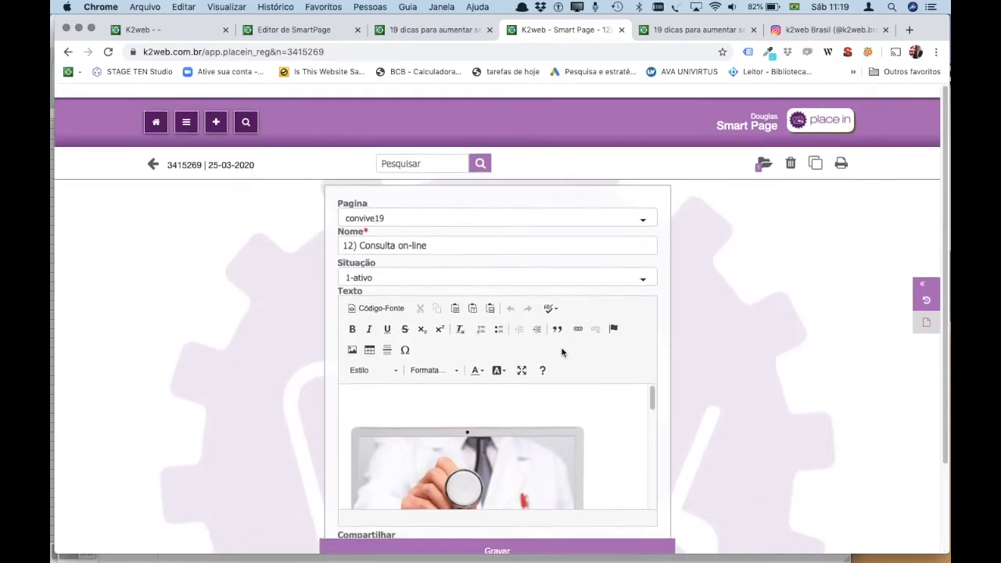
click(452, 31)
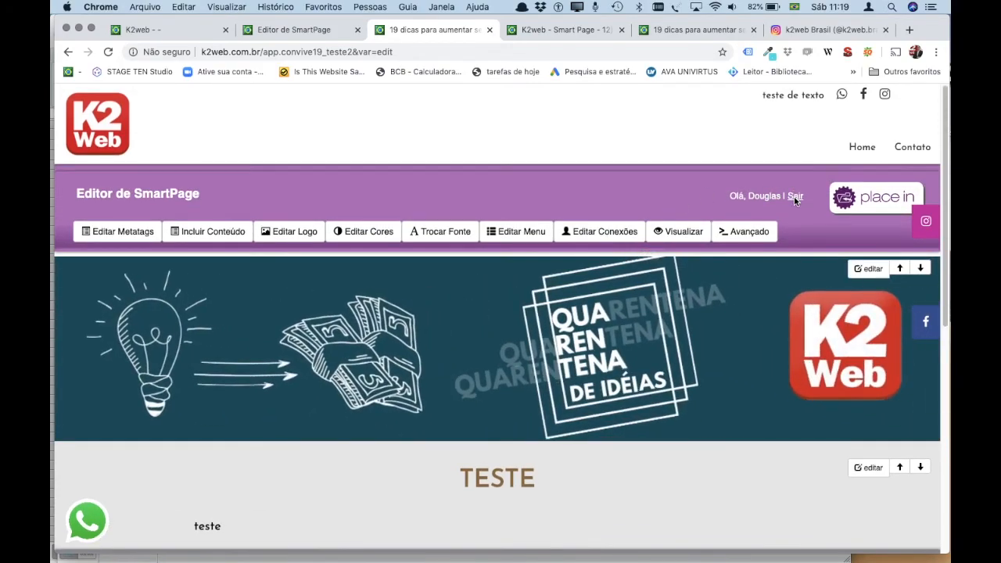
scroll(537, 356, down, 10)
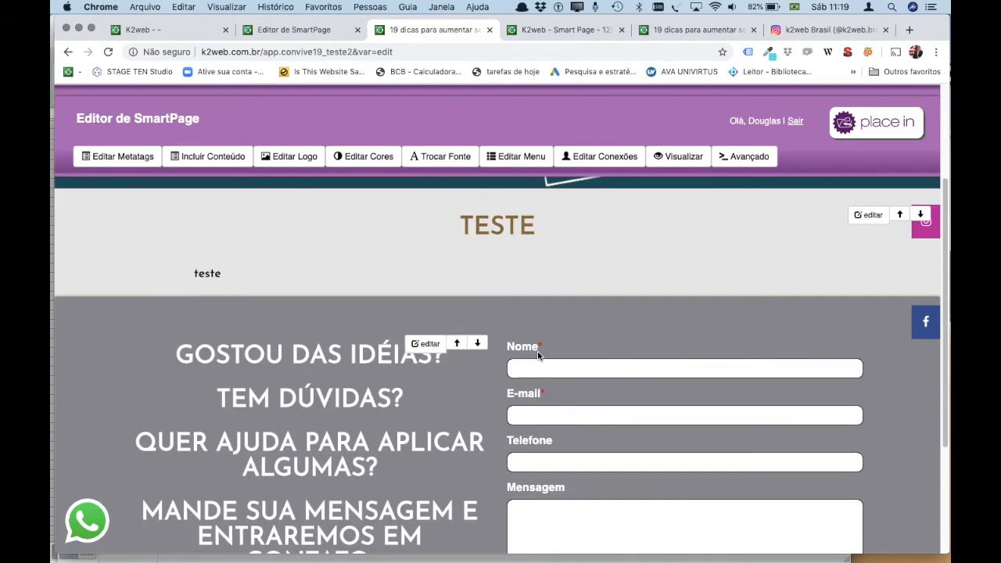
scroll(537, 351, up, 3)
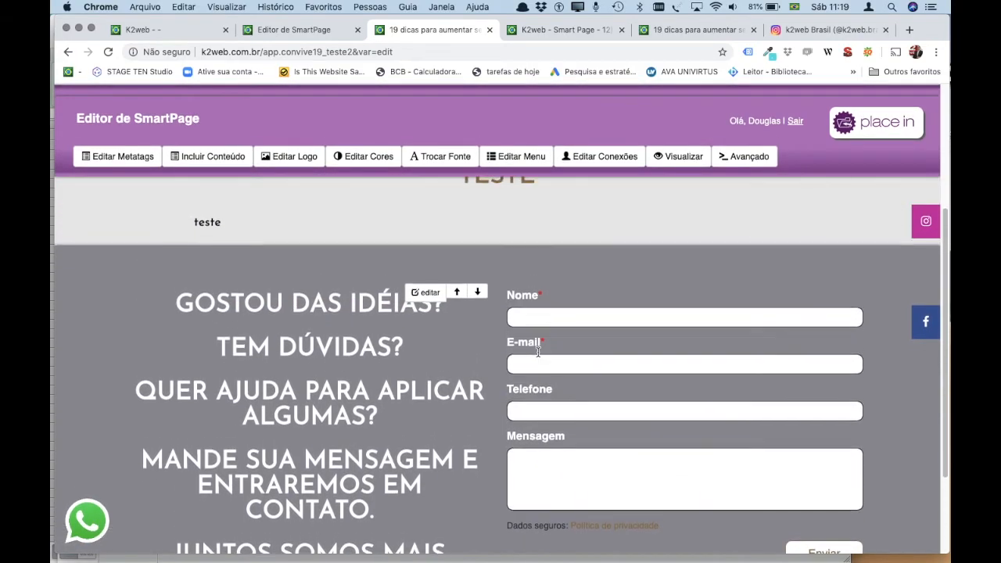
scroll(545, 357, down, 1)
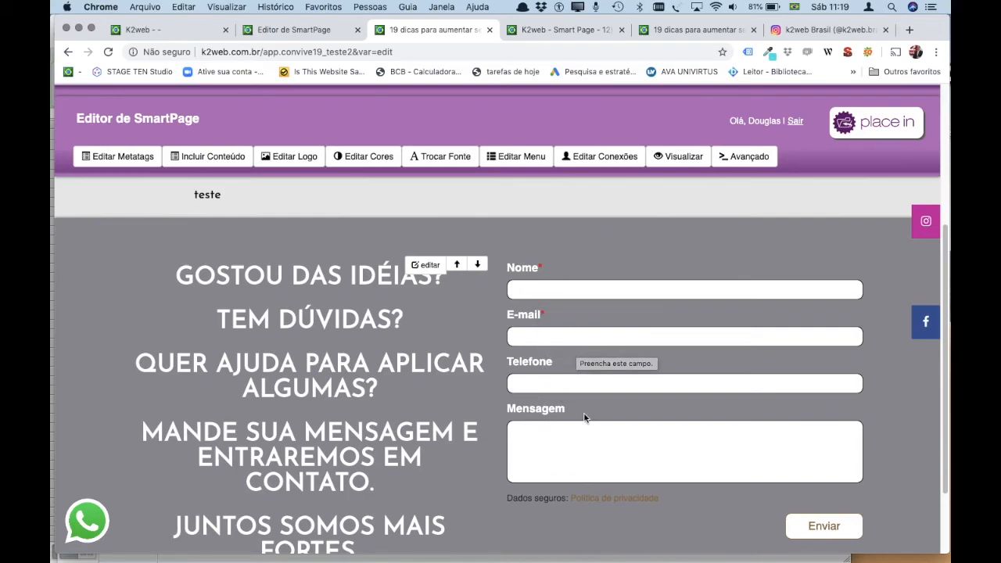
click(423, 272)
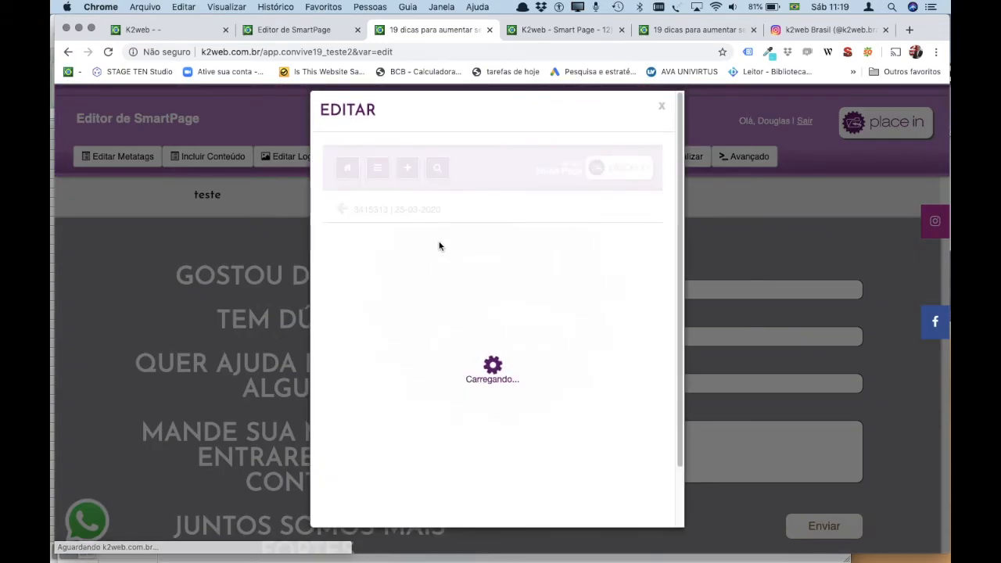
Select the contact-form heading lines, delete and restore them, and try a silver text colour.
scroll(419, 451, down, 2)
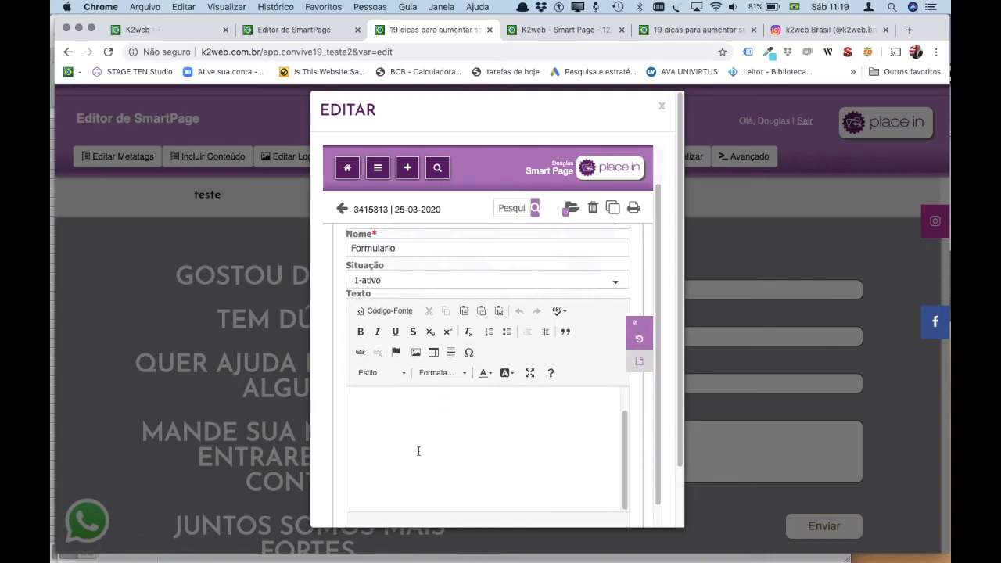
scroll(418, 451, down, 3)
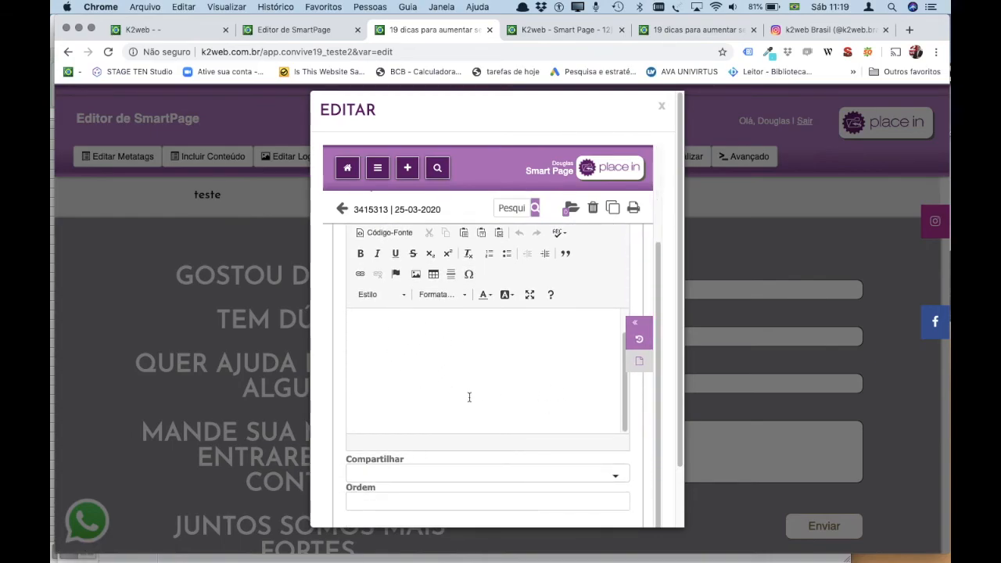
drag(606, 418, 363, 300)
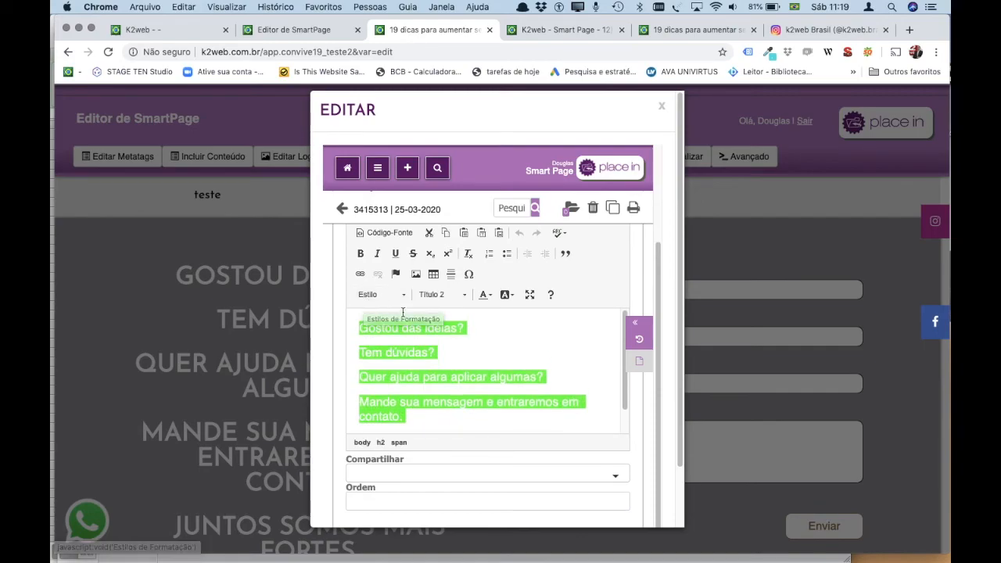
key(BackSpace)
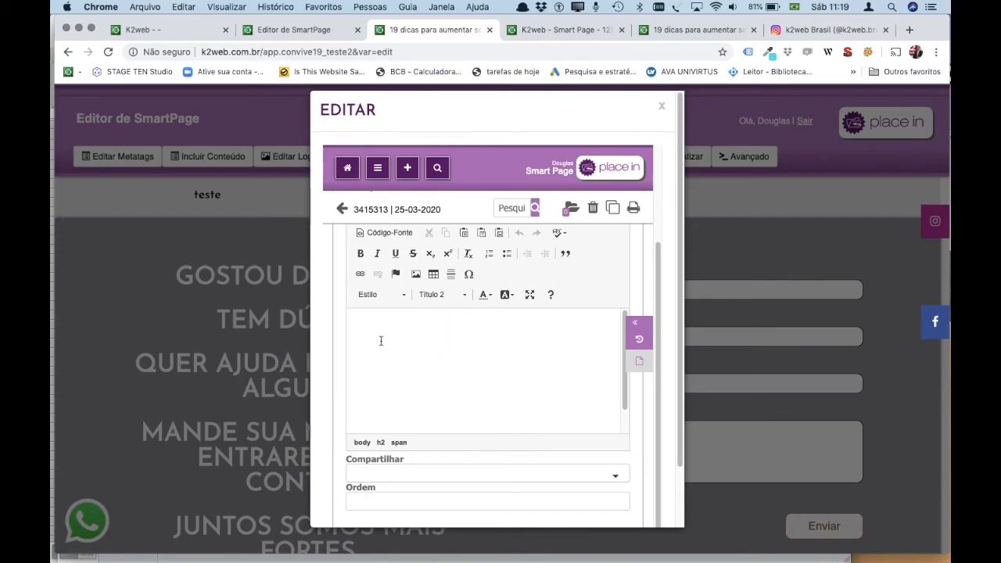
key(super+z)
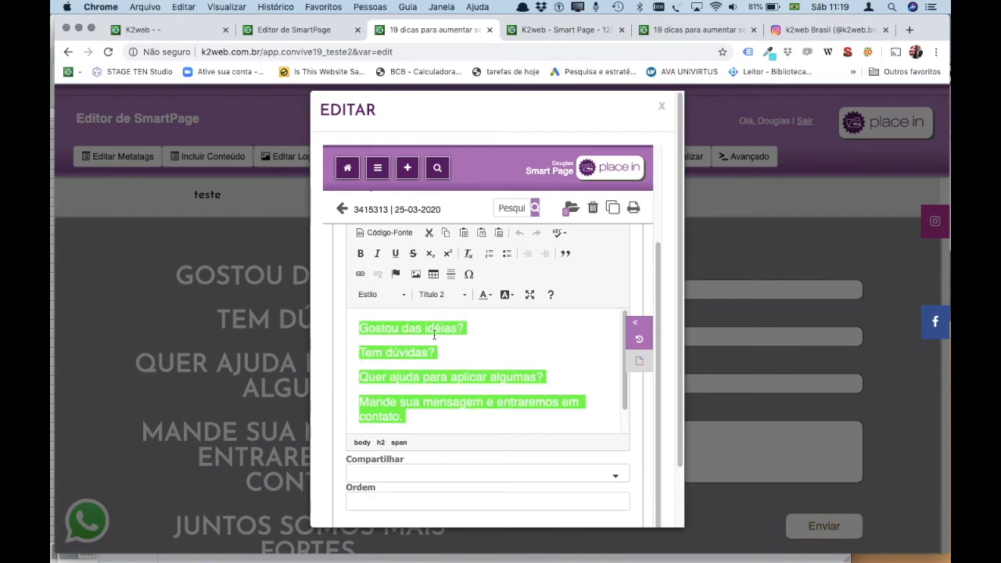
click(488, 295)
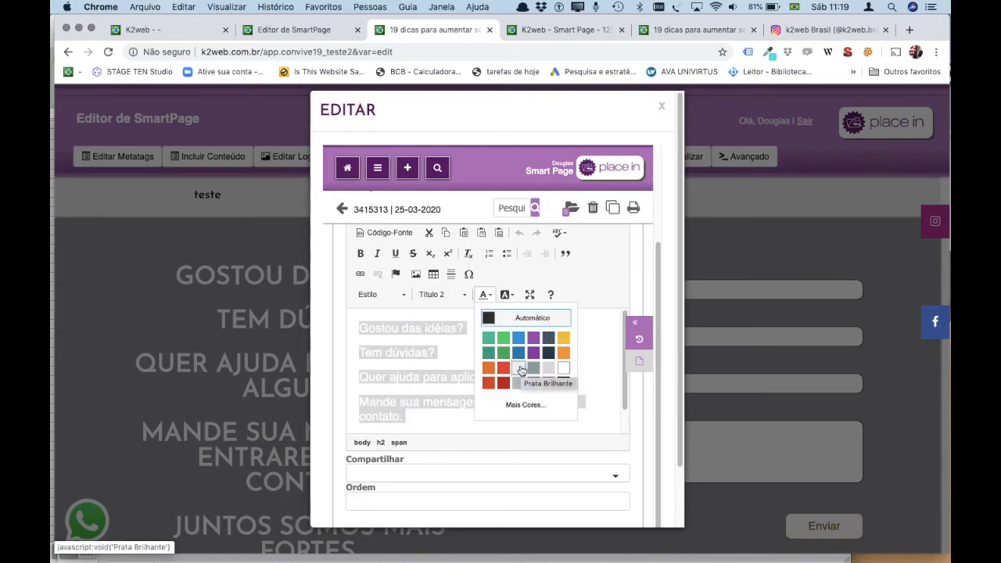
click(522, 368)
click(485, 376)
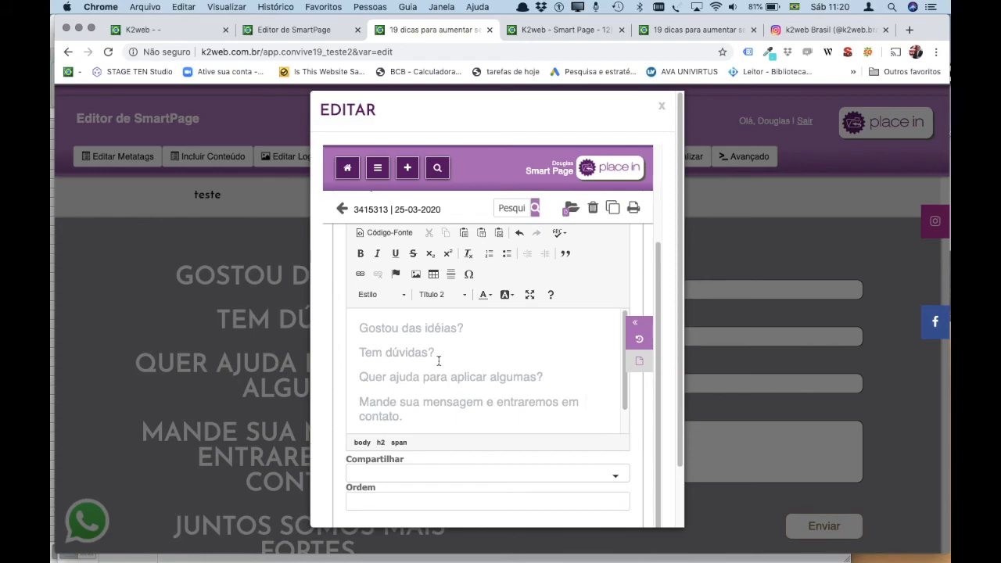
Reselect all the heading text, colour it Branco (white), and close the EDITAR dialog.
key(super+a)
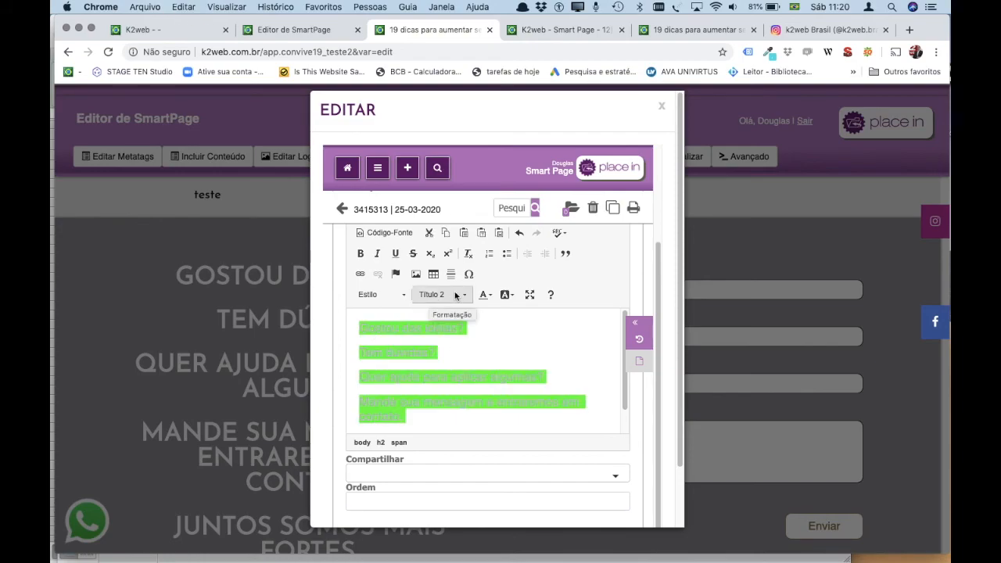
click(485, 295)
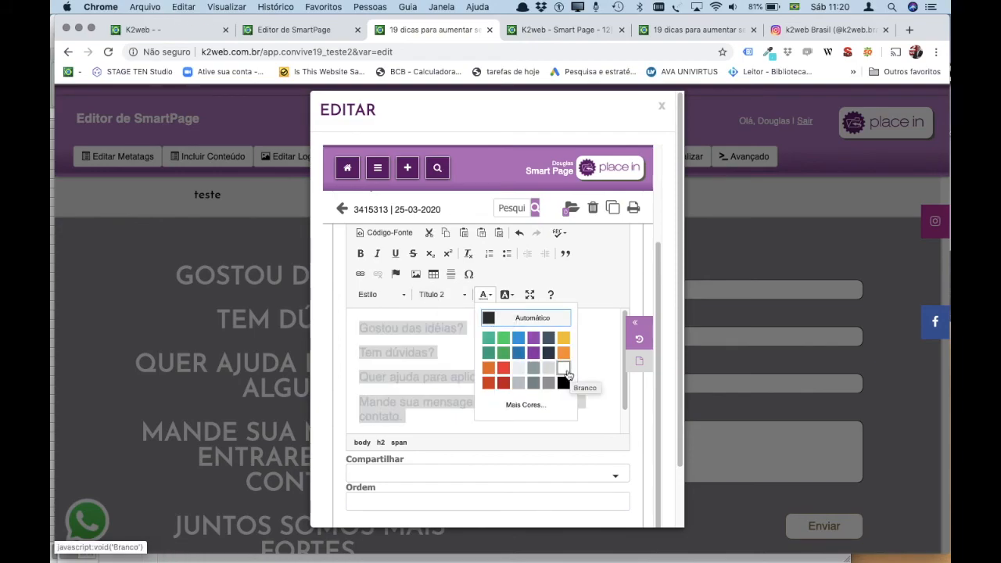
click(563, 368)
click(528, 380)
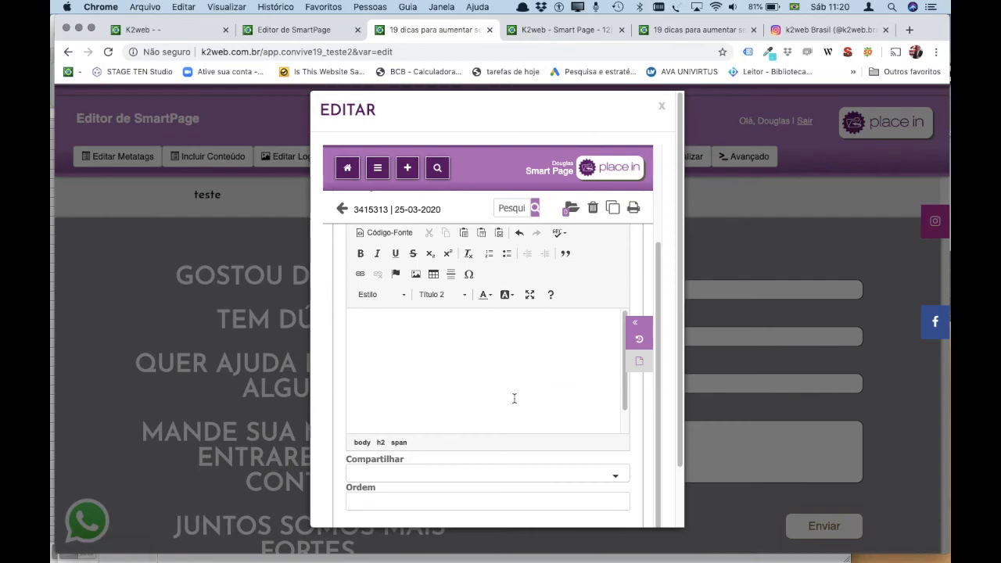
click(660, 105)
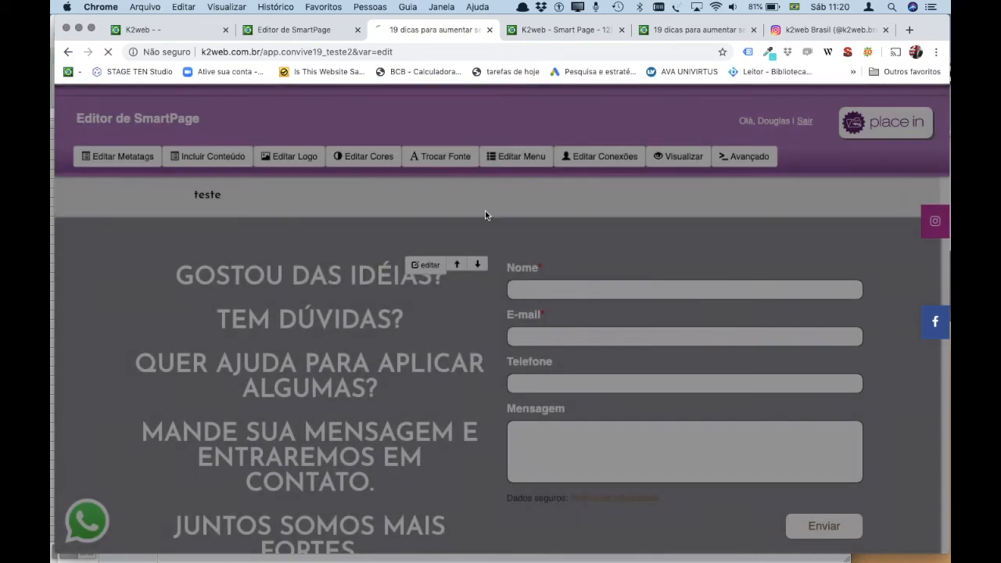
Open the Home page from the Editar Menu list to edit its TESTE3 section.
scroll(457, 397, down, 3)
scroll(457, 398, up, 10)
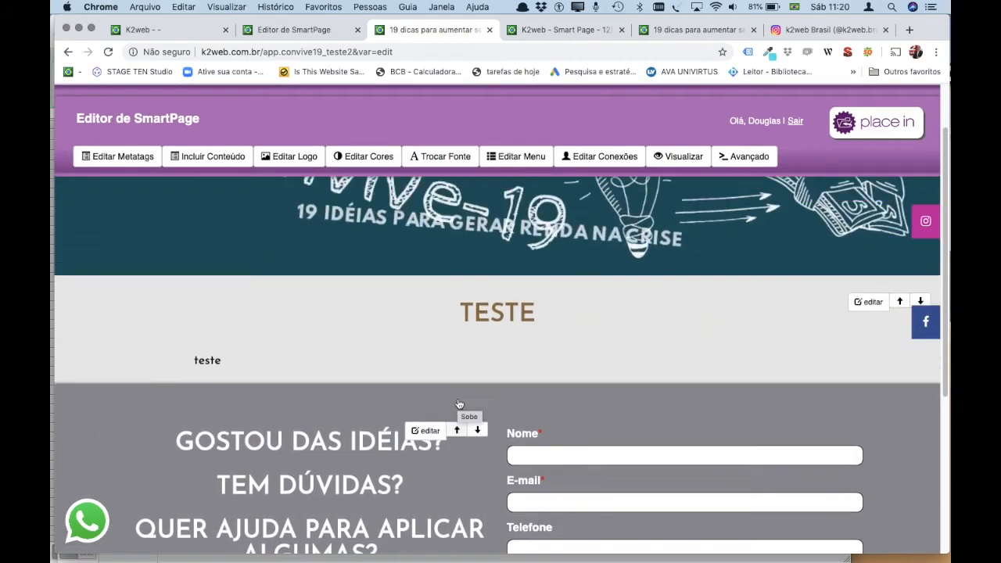
scroll(457, 401, down, 1)
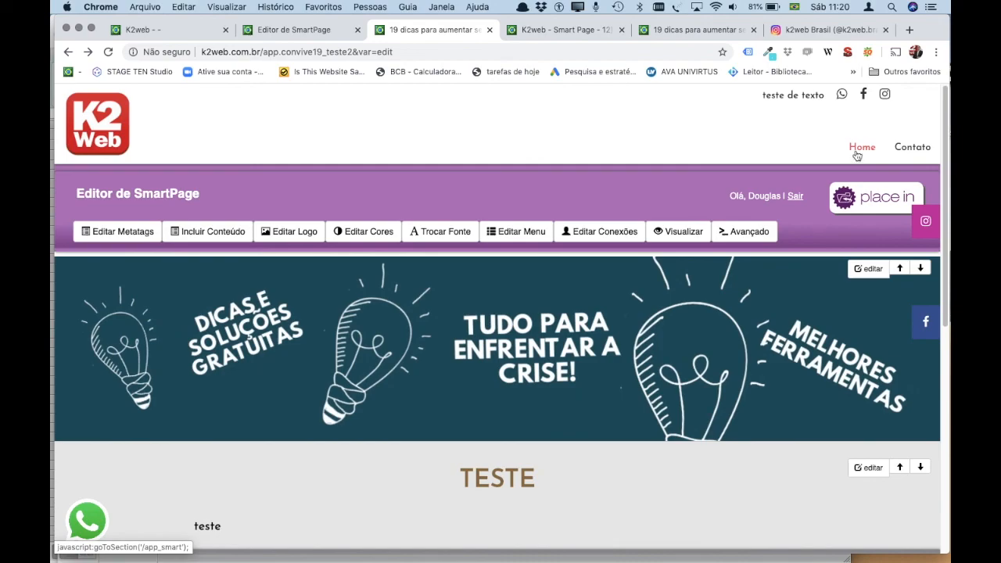
click(521, 230)
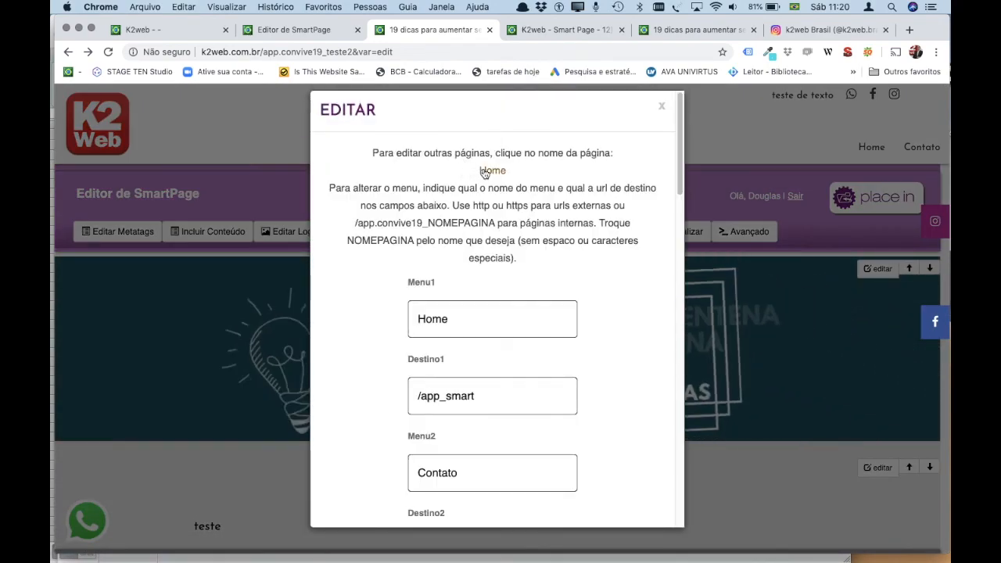
click(486, 171)
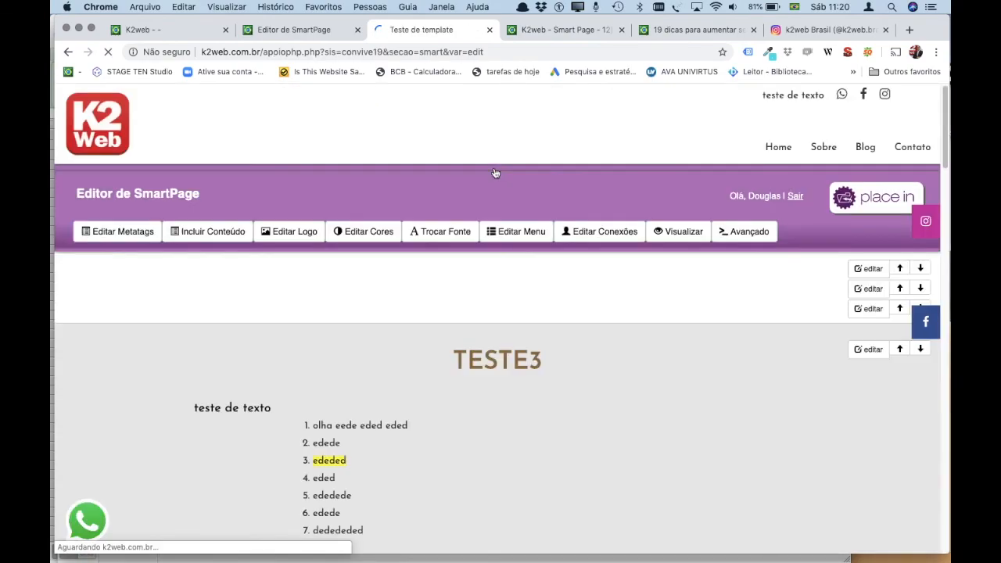
scroll(523, 299, down, 3)
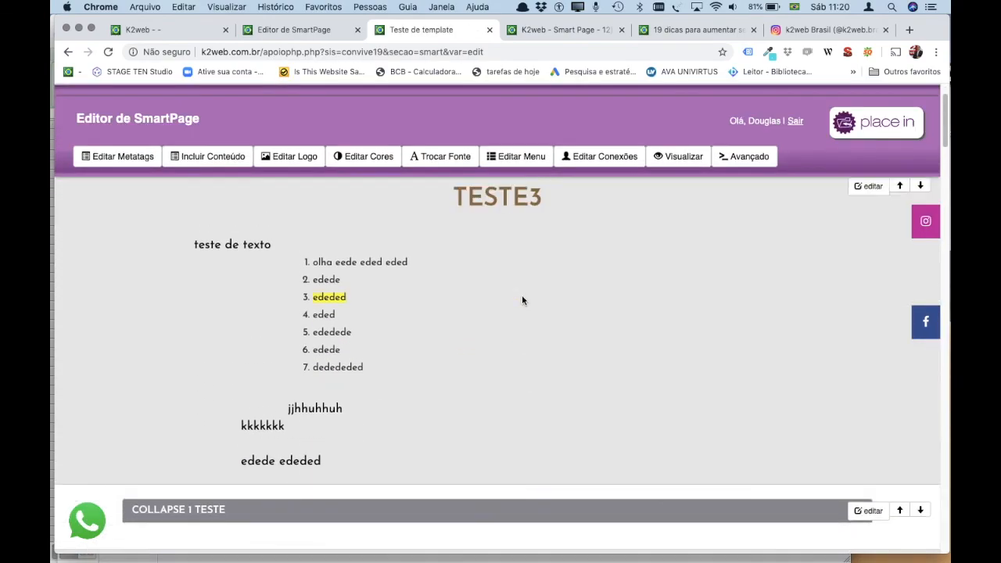
scroll(523, 300, up, 3)
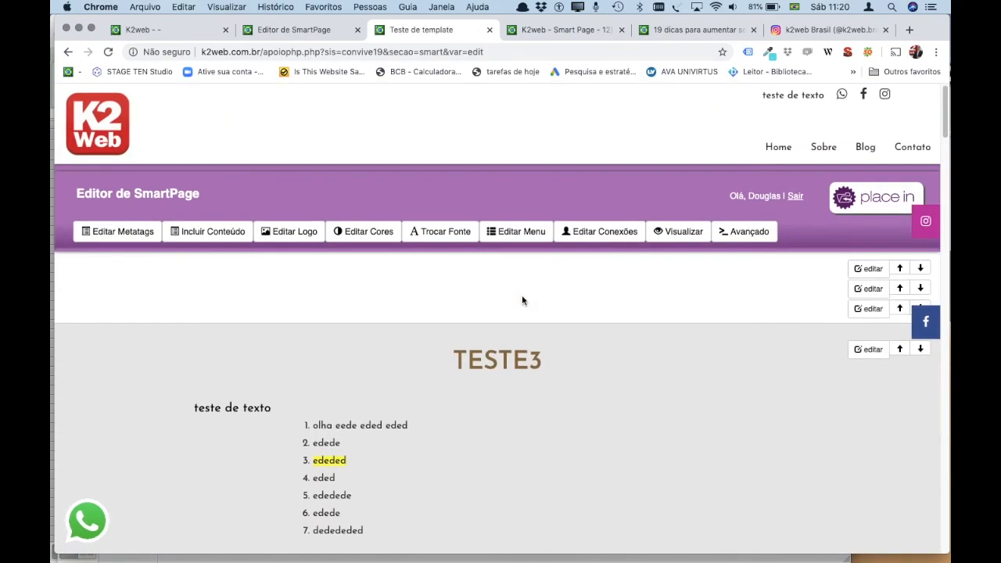